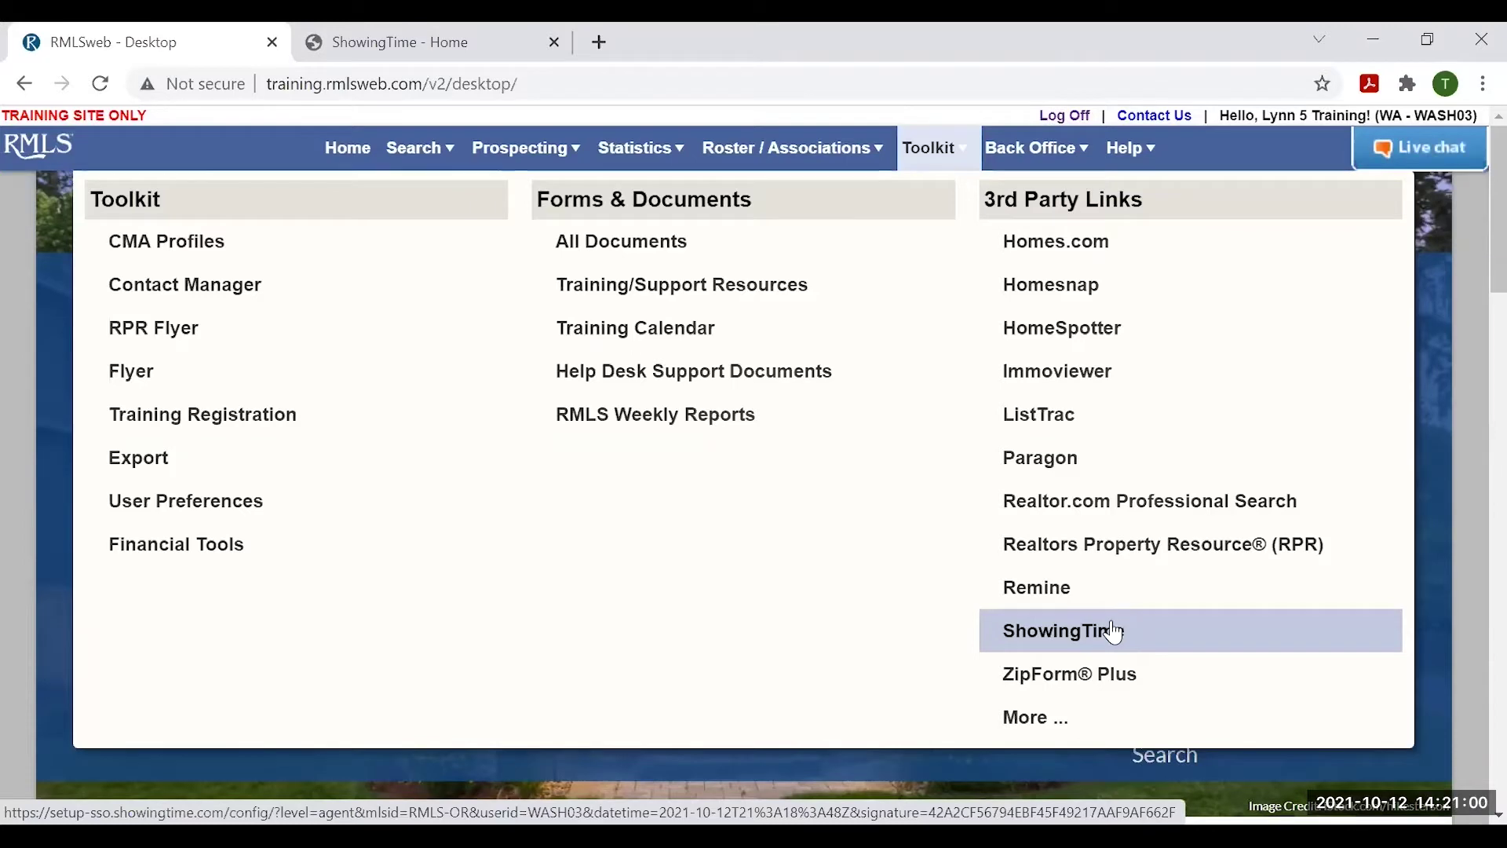
- Launch ShowingTime from the RMLSweb Toolkit's 3rd Party Links
left_click(417, 40)
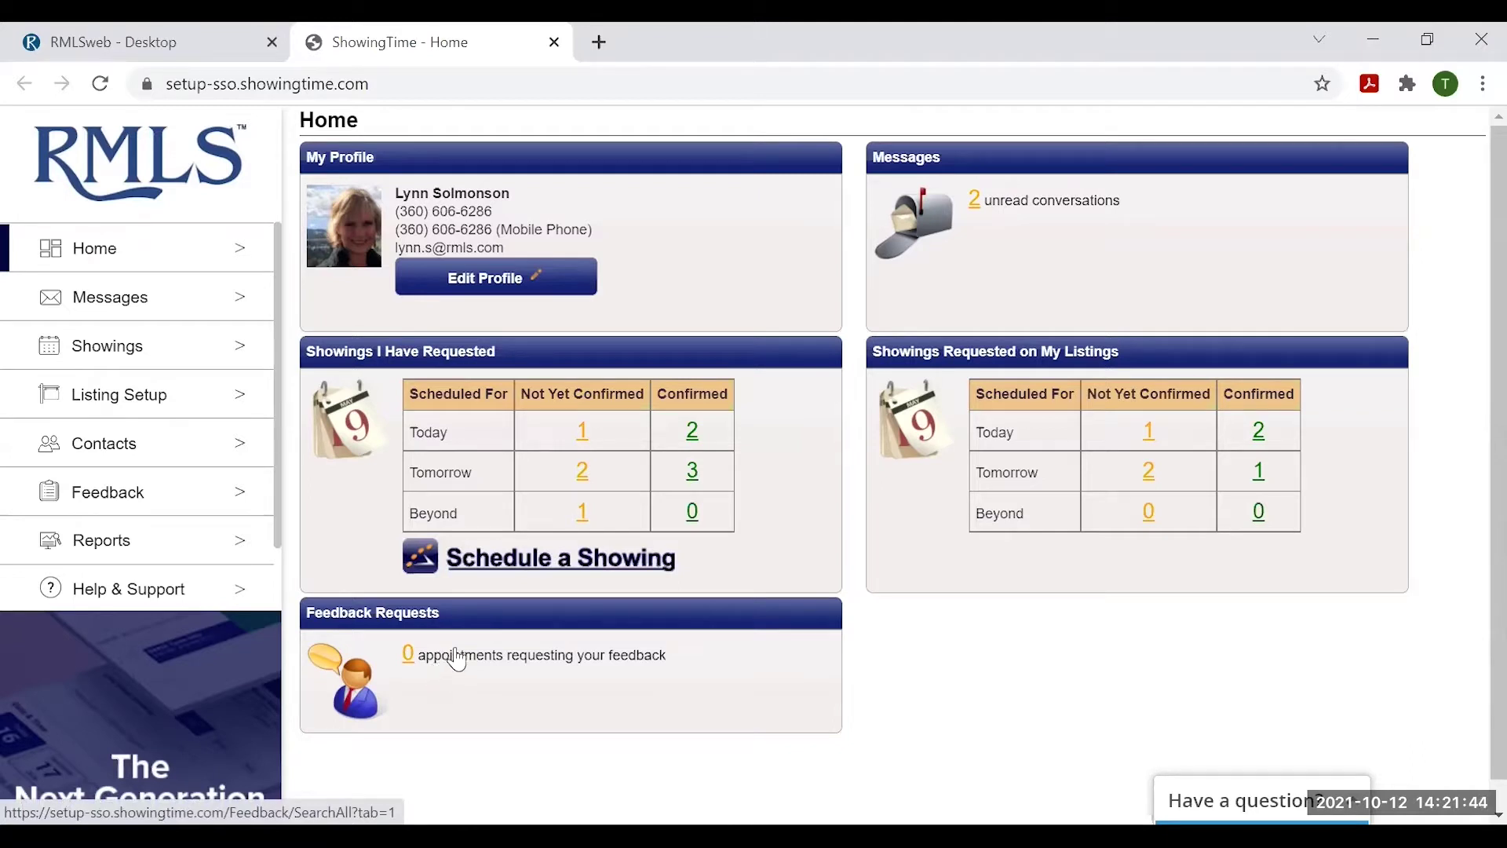
- Edit the agent profile, keeping the second phone number's type as Mobile Phone
left_click(493, 279)
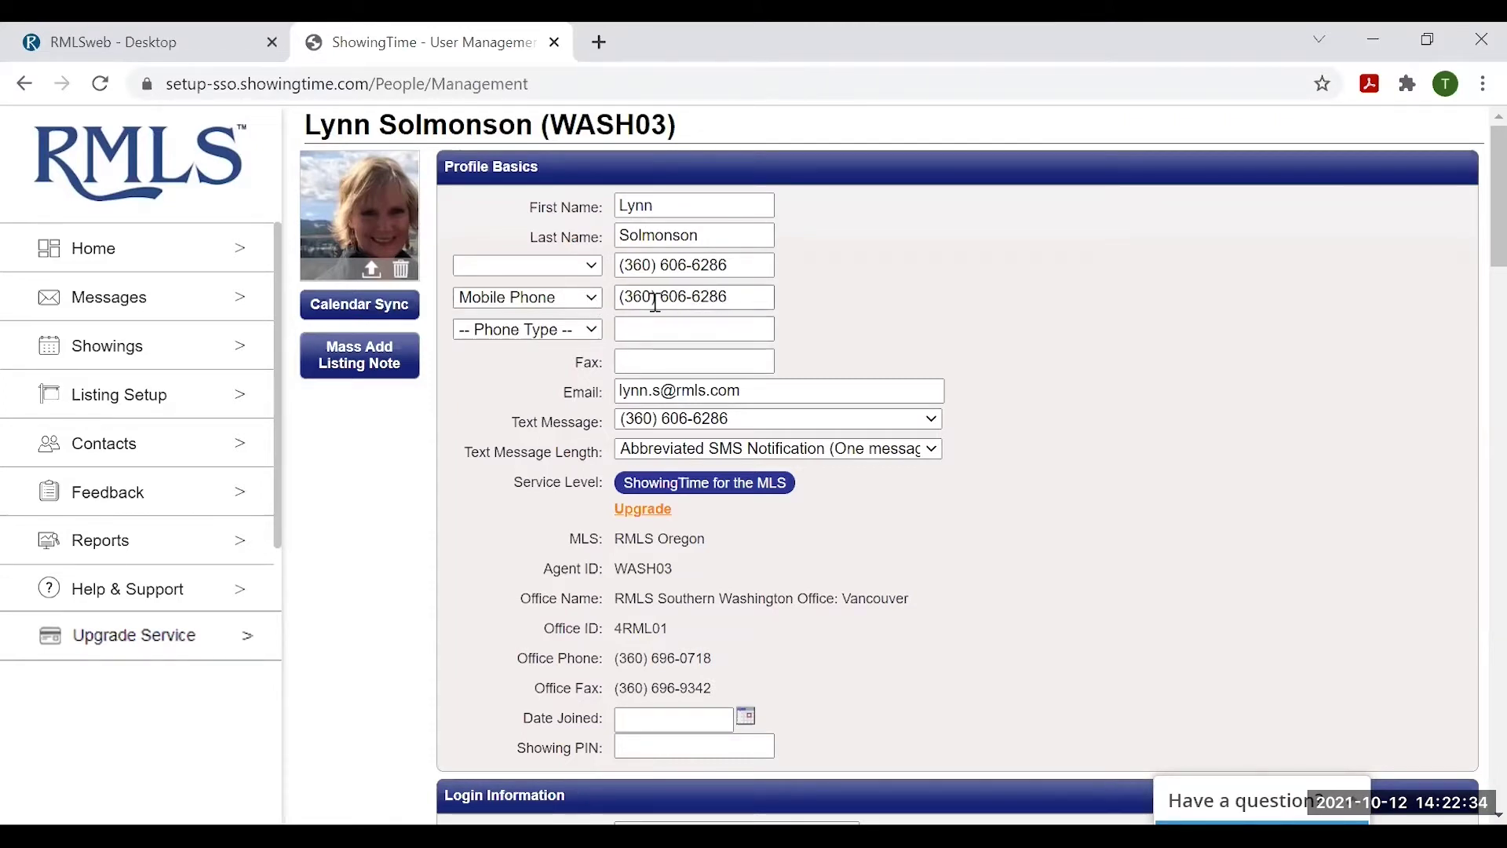
left_click(580, 304)
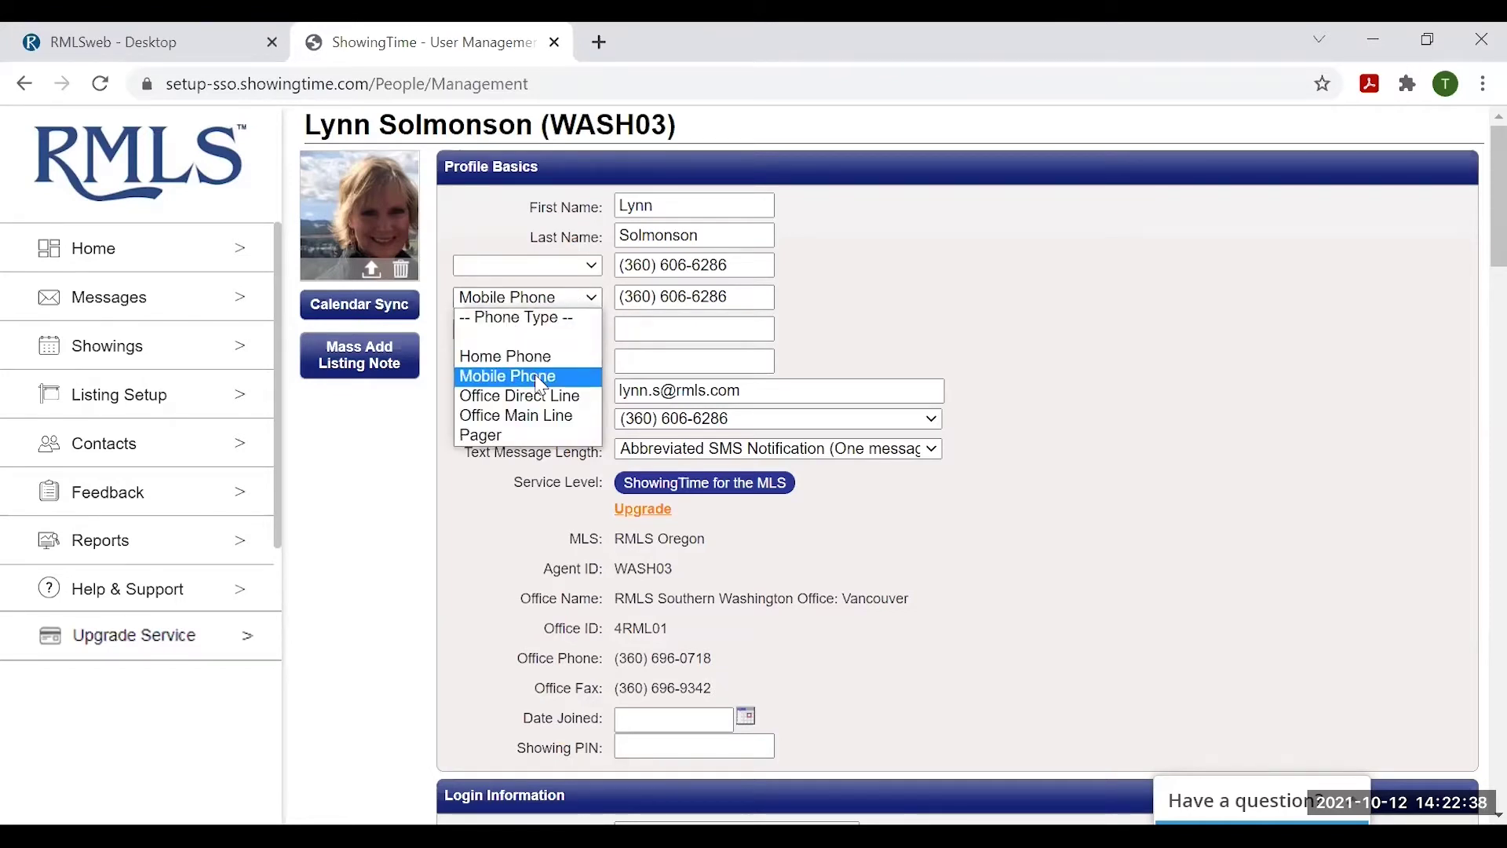
left_click(540, 383)
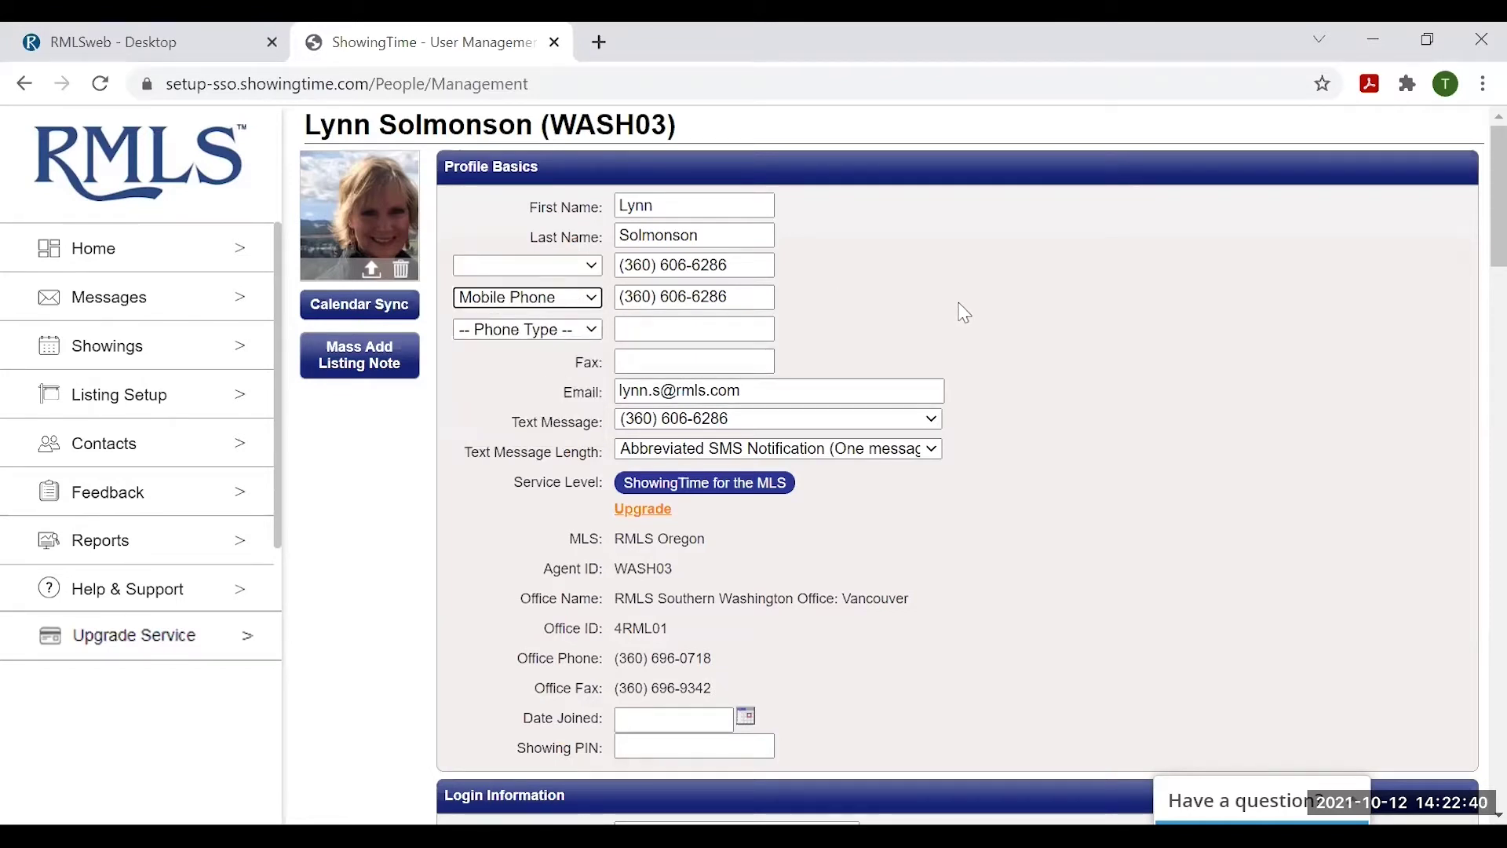
- Scroll the profile past Login Information to the Listing Agent - Showing Preferences section
scroll(1033, 323, "down", 2)
scroll(1034, 324, "up", 2)
scroll(1099, 353, "down", 2)
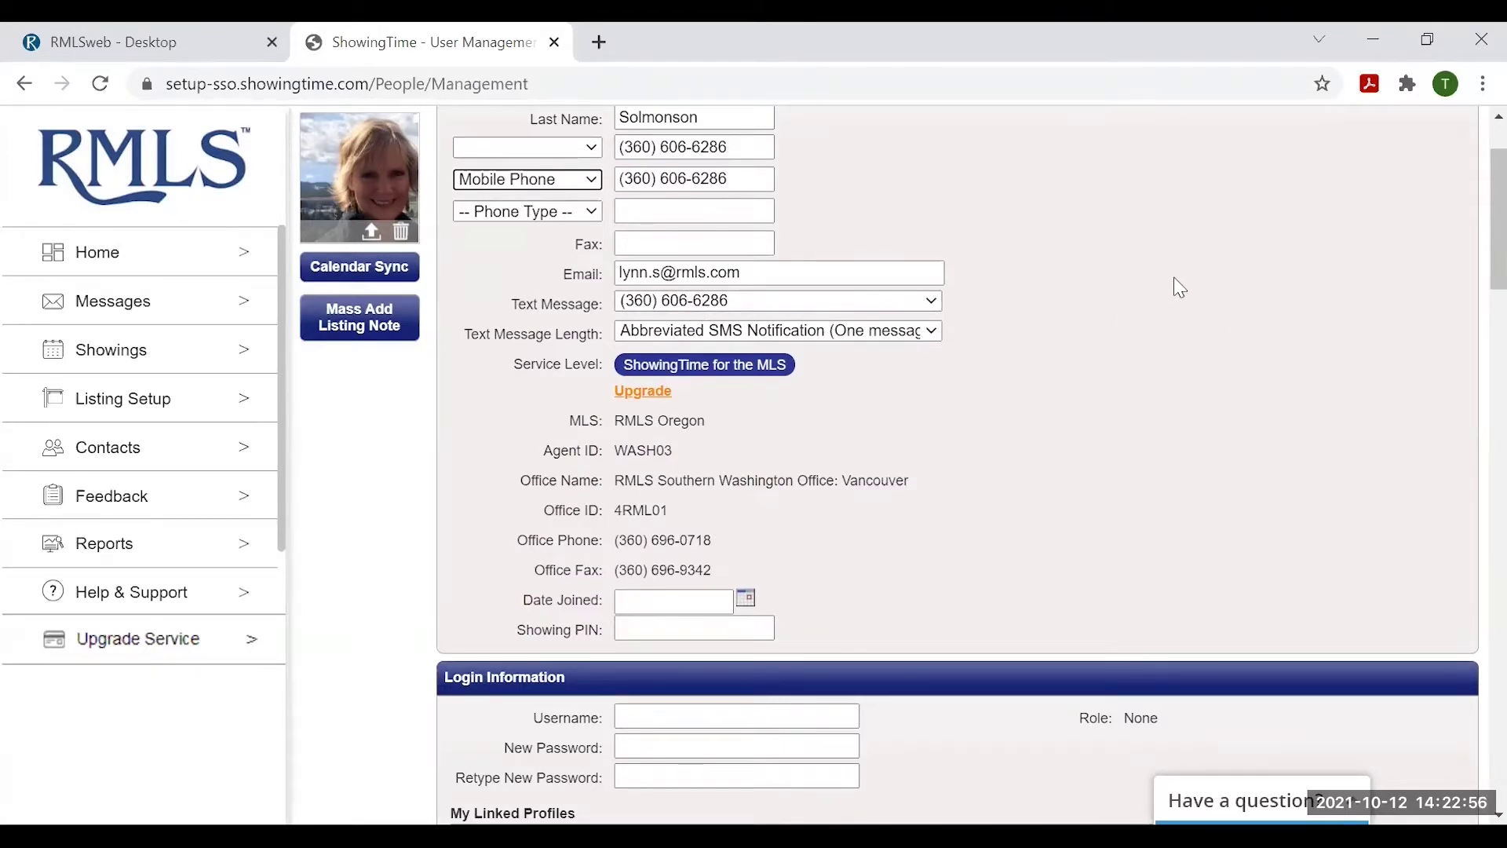
scroll(1215, 284, "down", 1)
scroll(1217, 285, "down", 2)
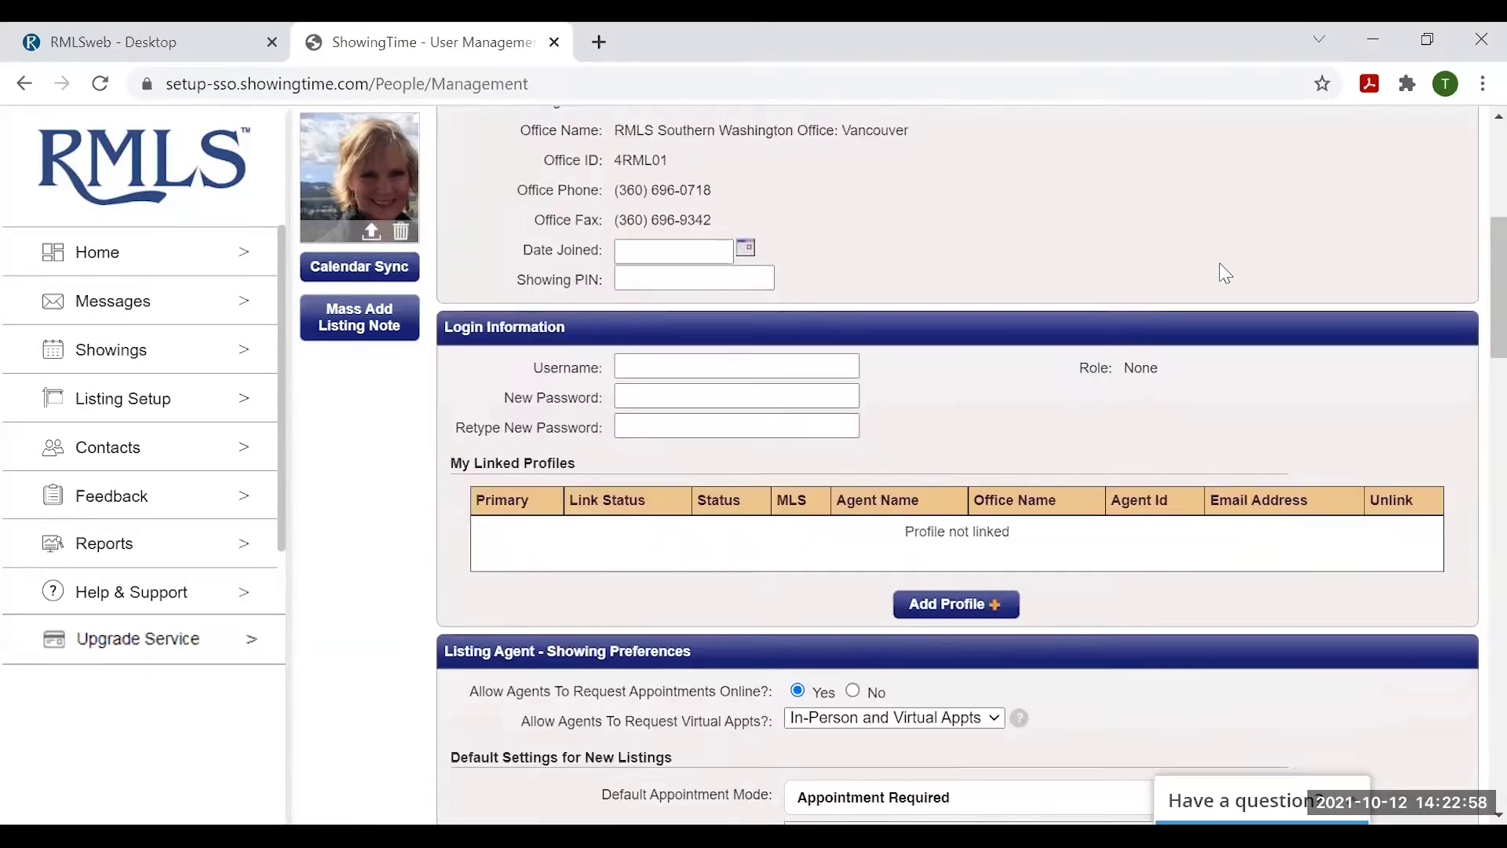
scroll(1287, 273, "down", 1)
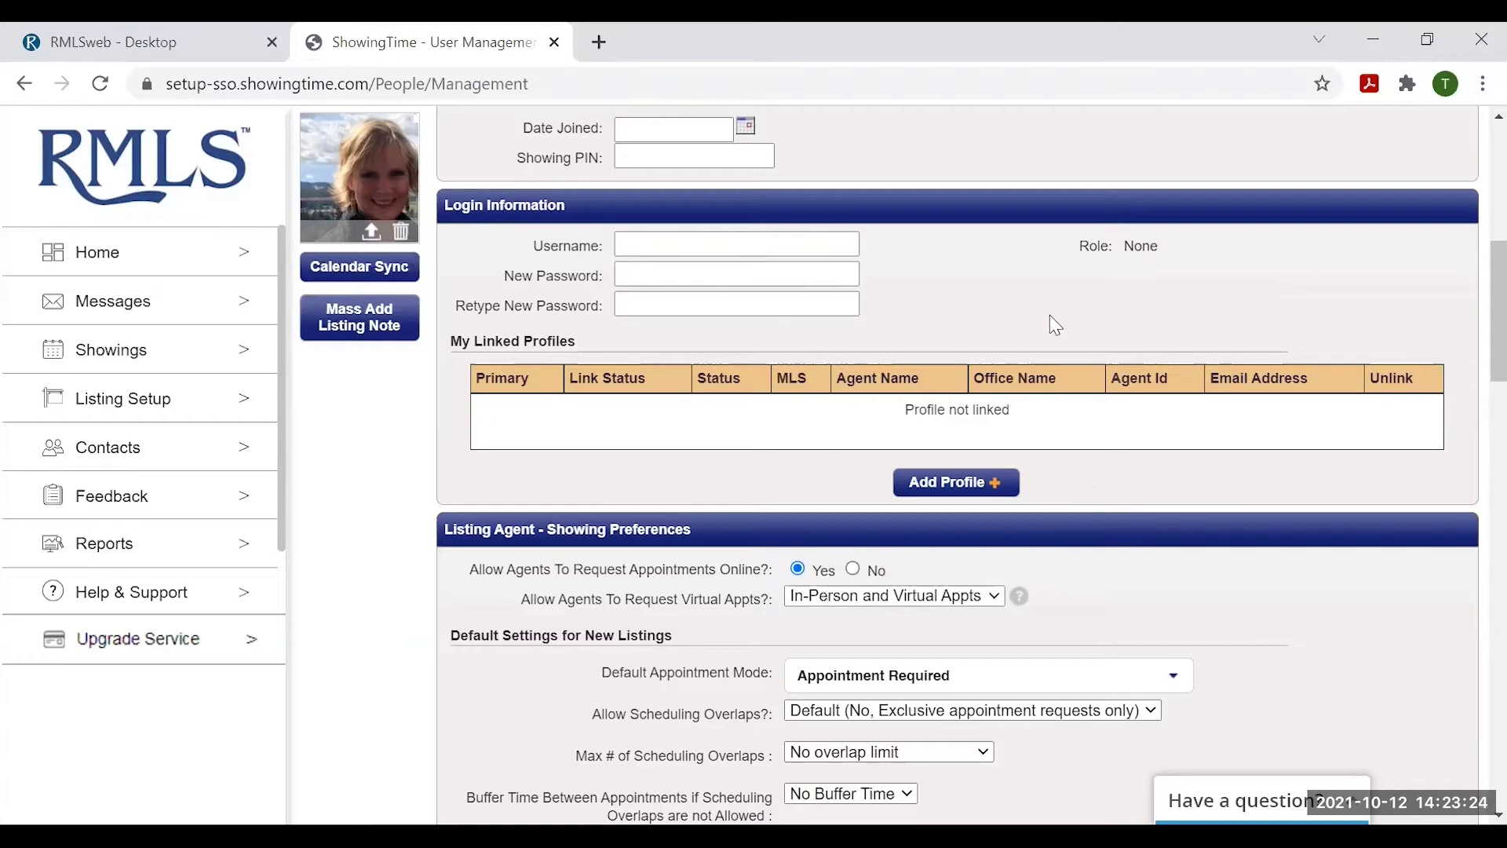
scroll(864, 385, "down", 1)
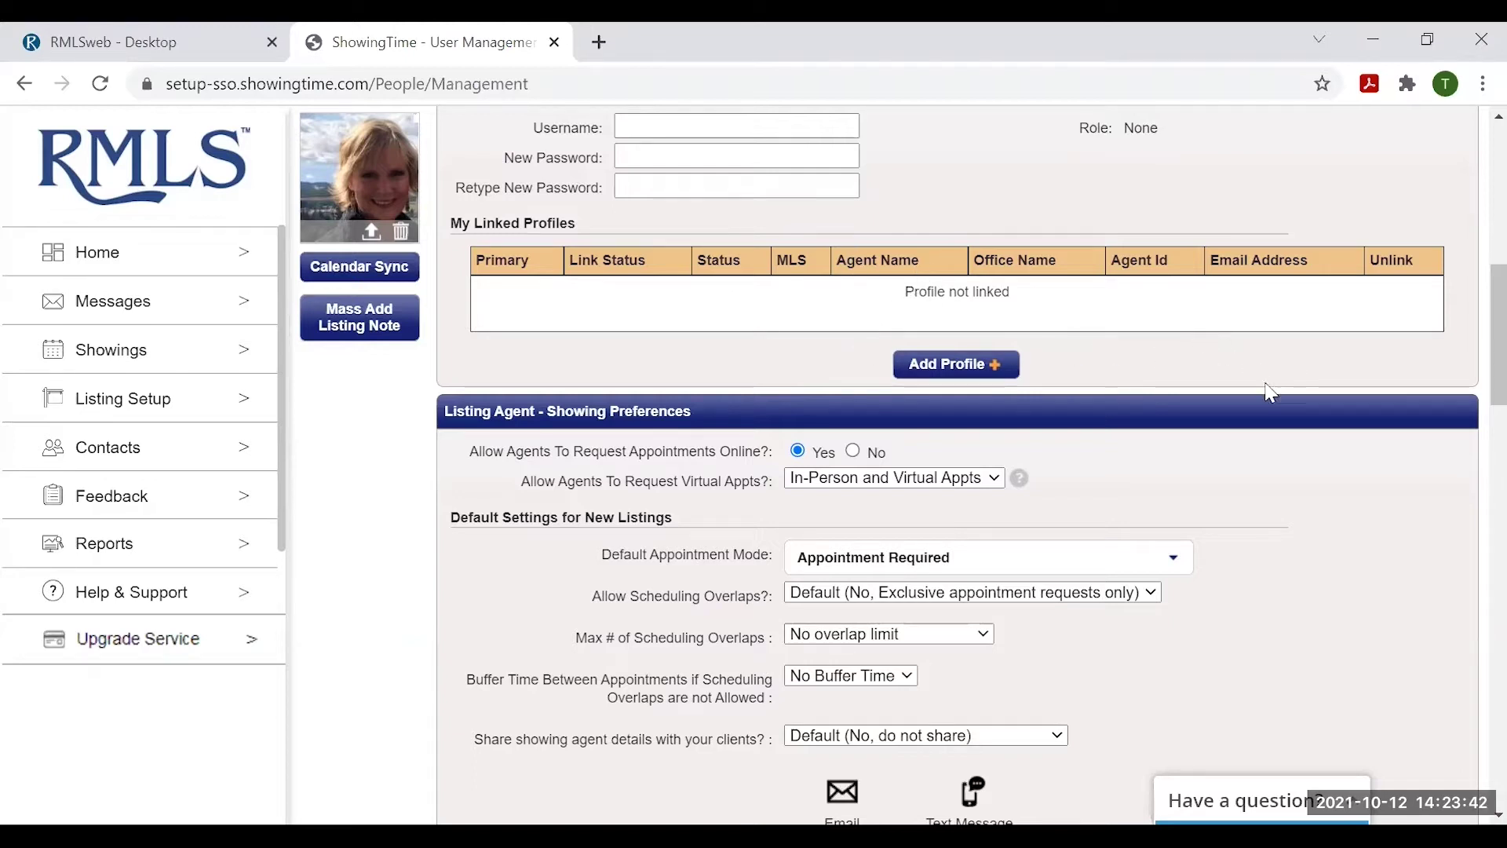
scroll(1400, 420, "down", 2)
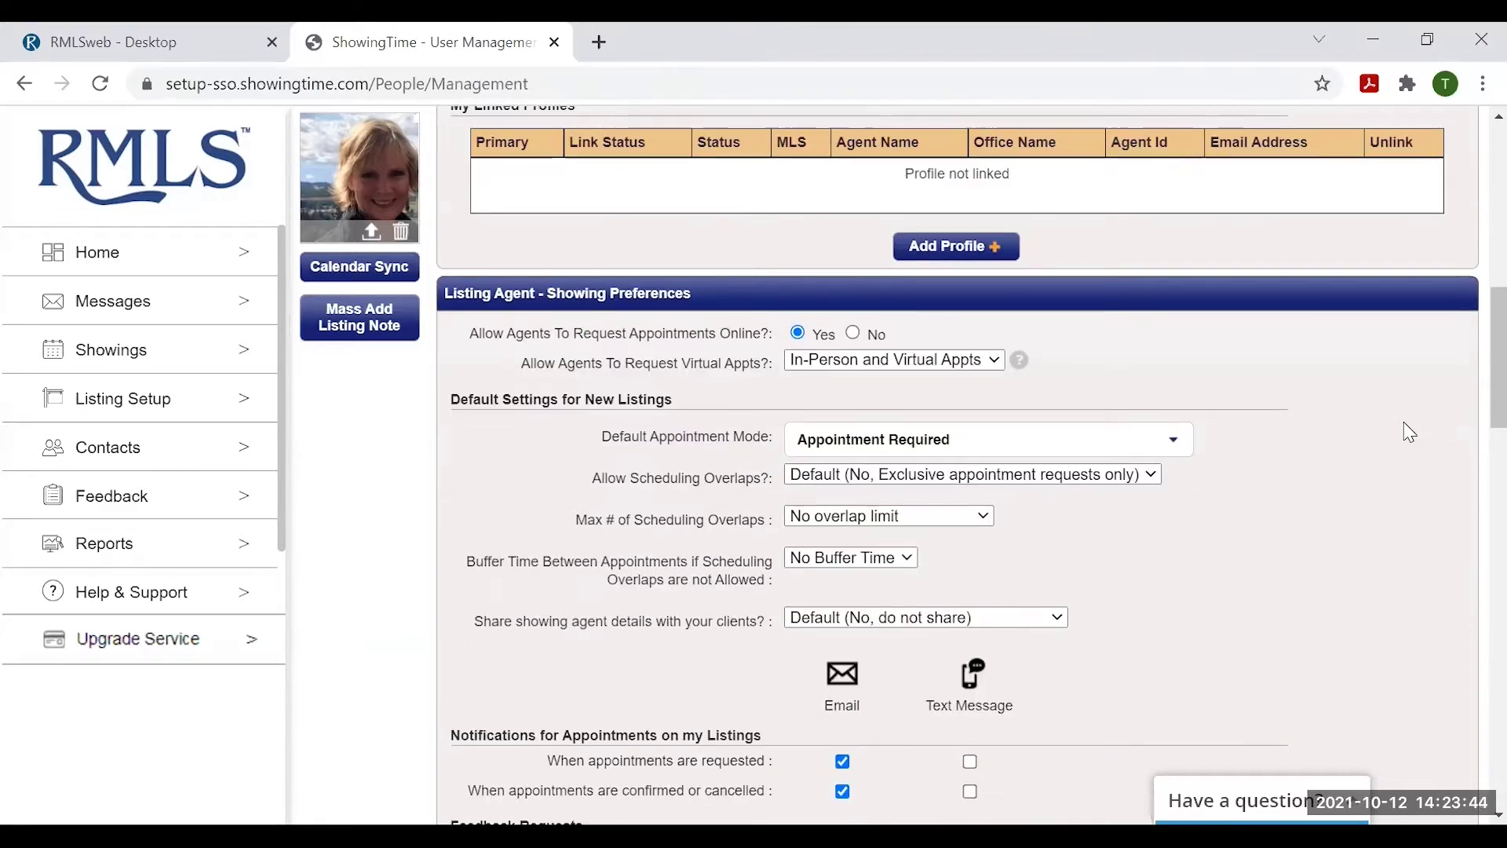
scroll(1399, 422, "down", 1)
scroll(1405, 432, "down", 1)
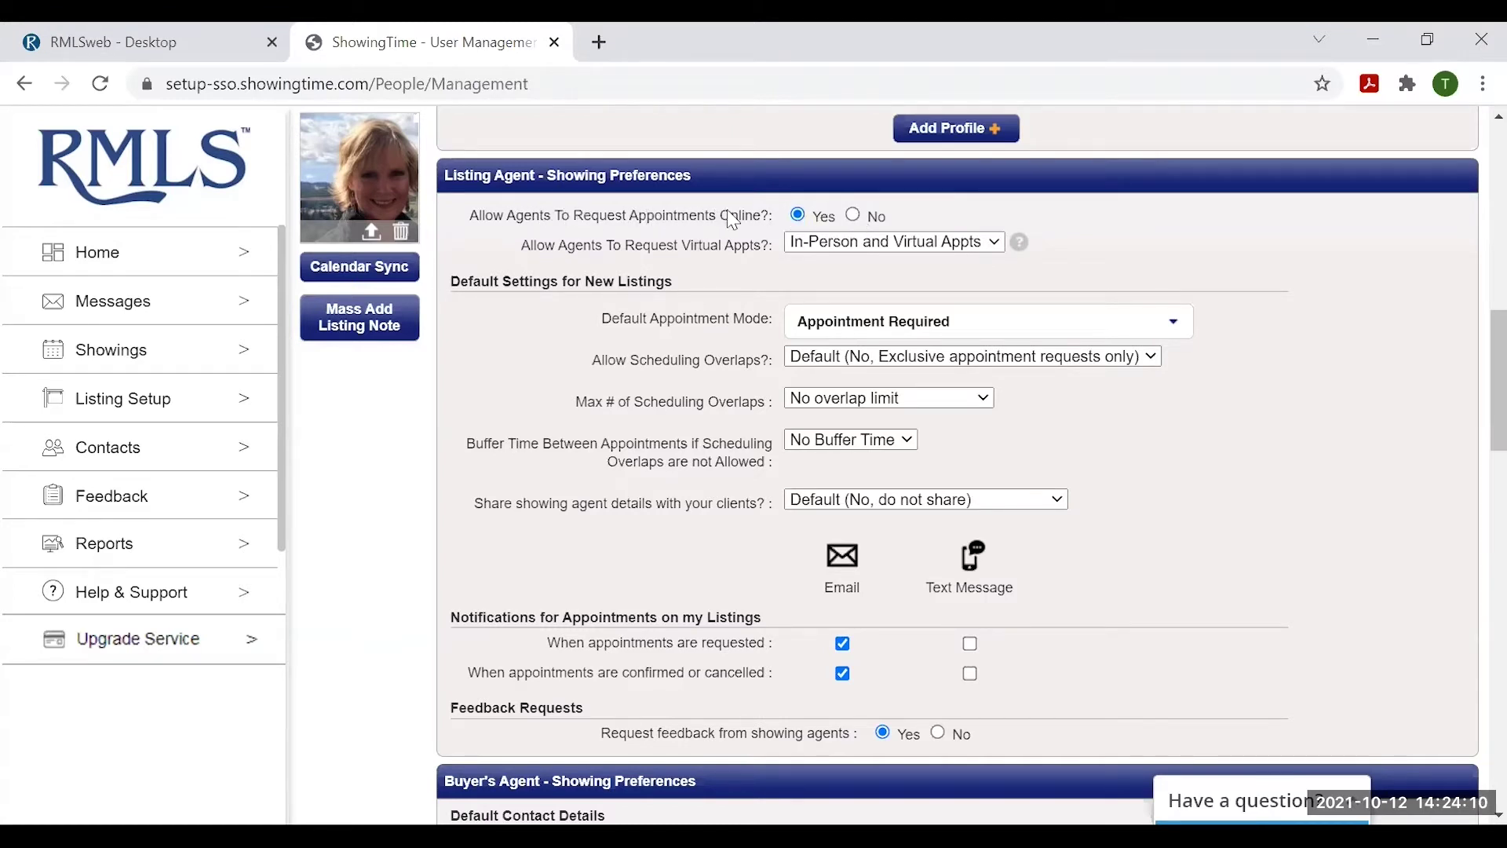
left_click(854, 216)
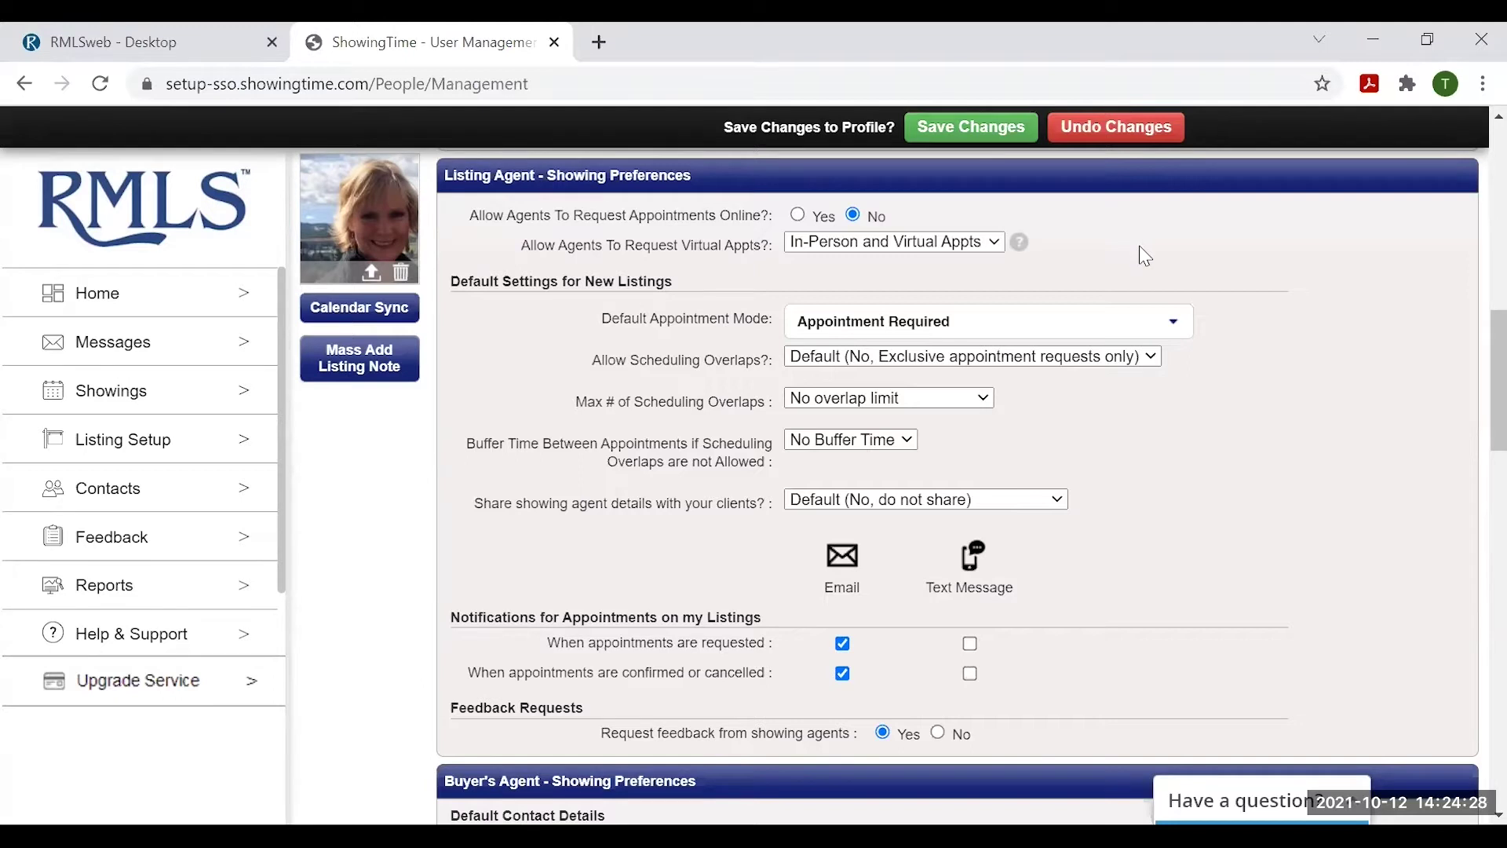
left_click(797, 214)
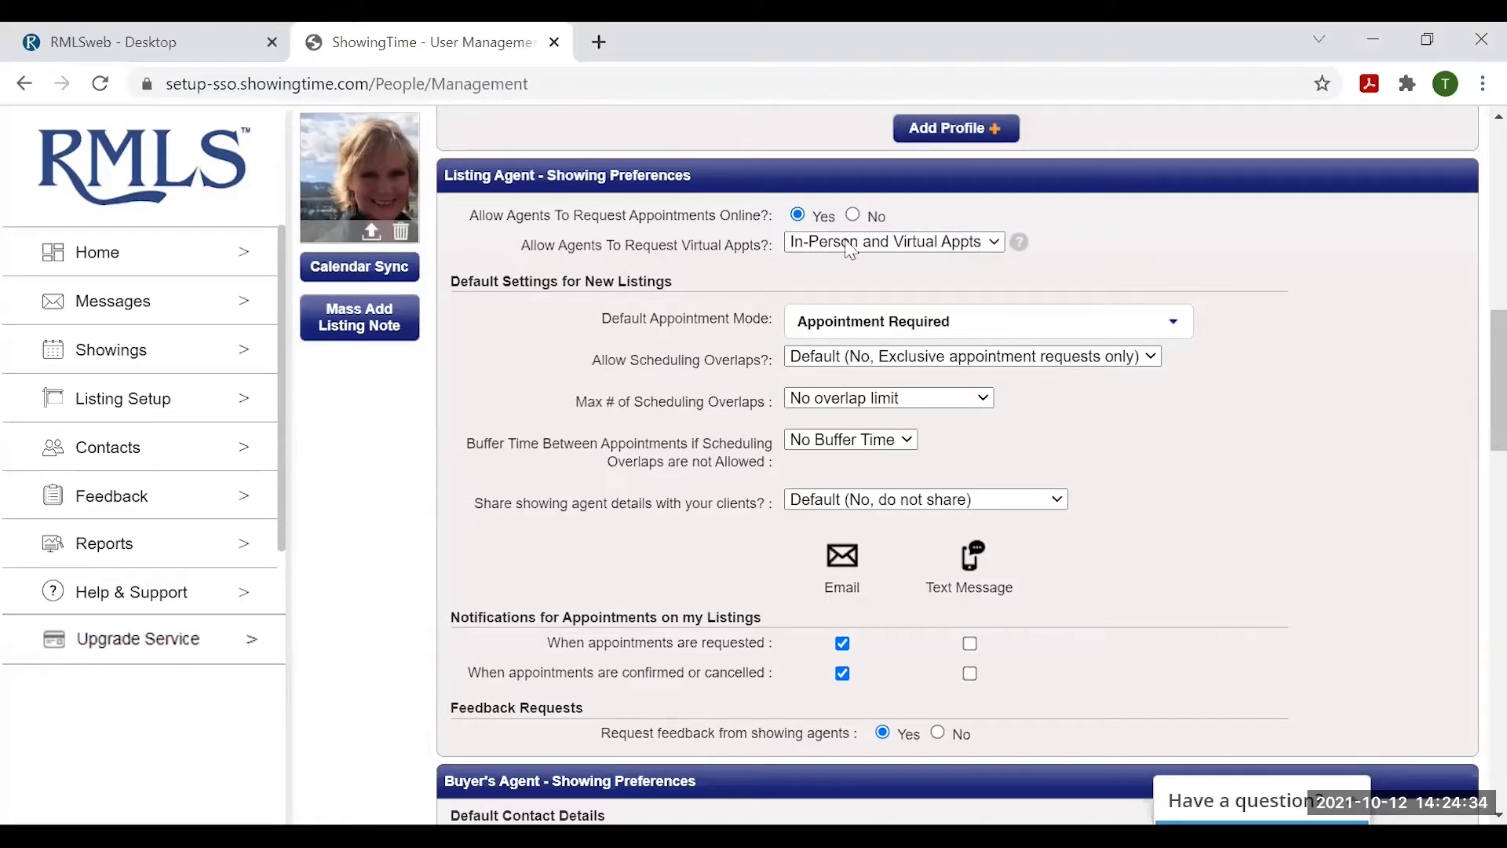
left_click(993, 243)
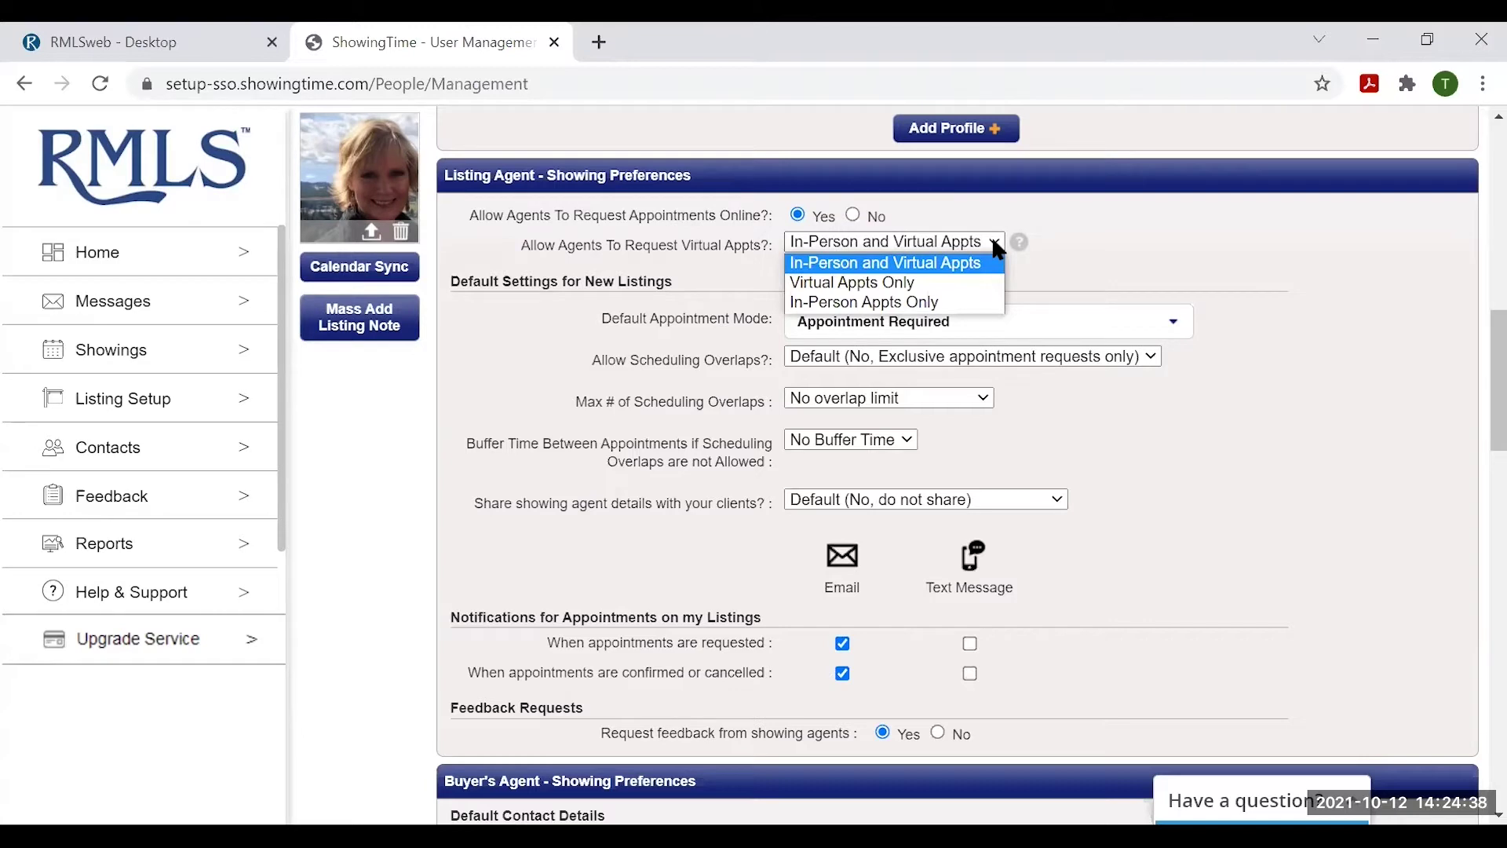
left_click(1140, 231)
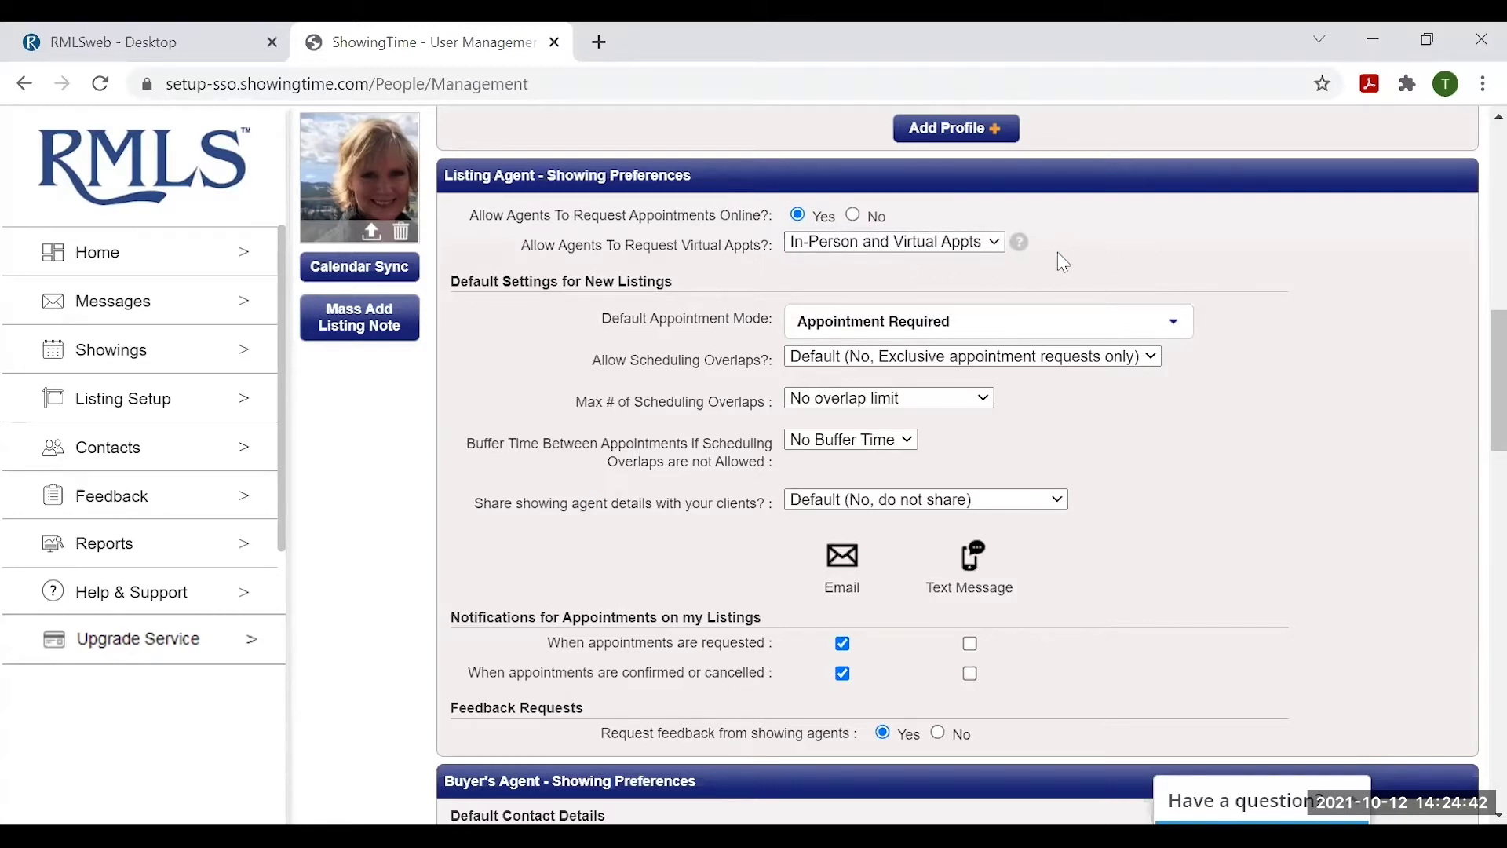
left_click(976, 241)
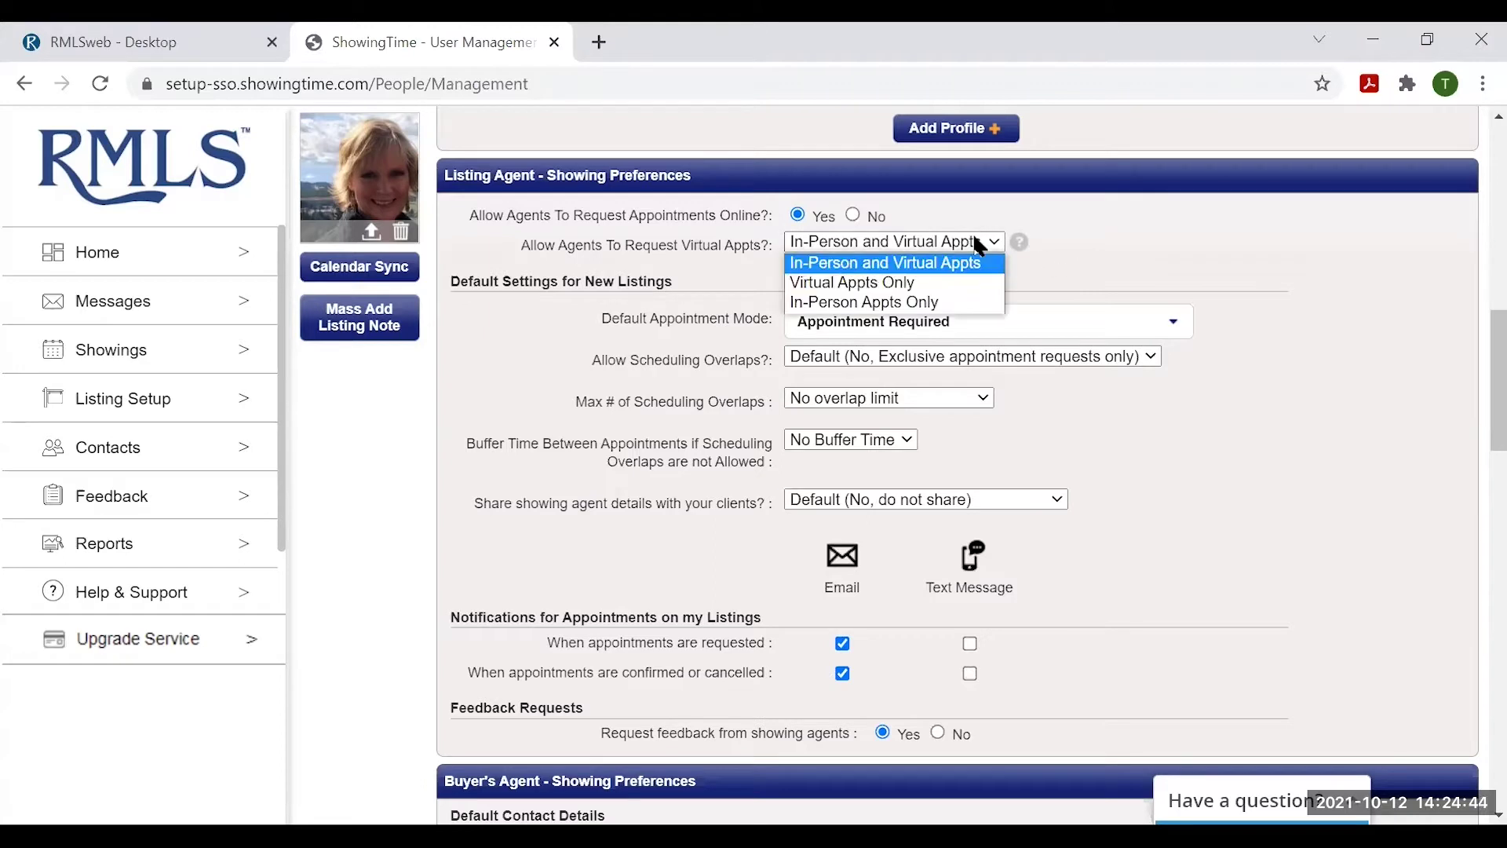
left_click(1174, 247)
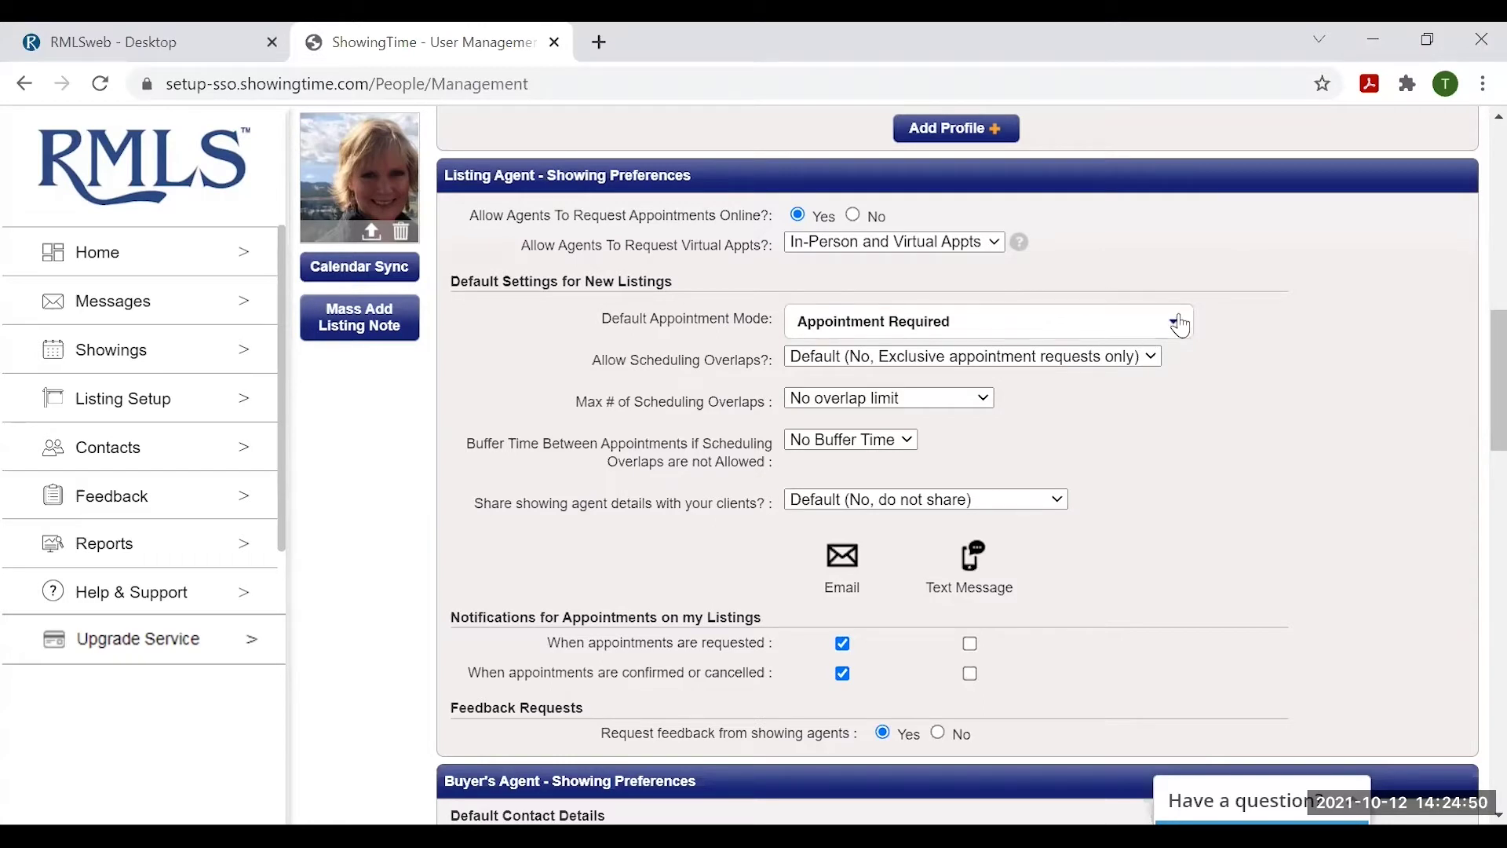
left_click(1175, 322)
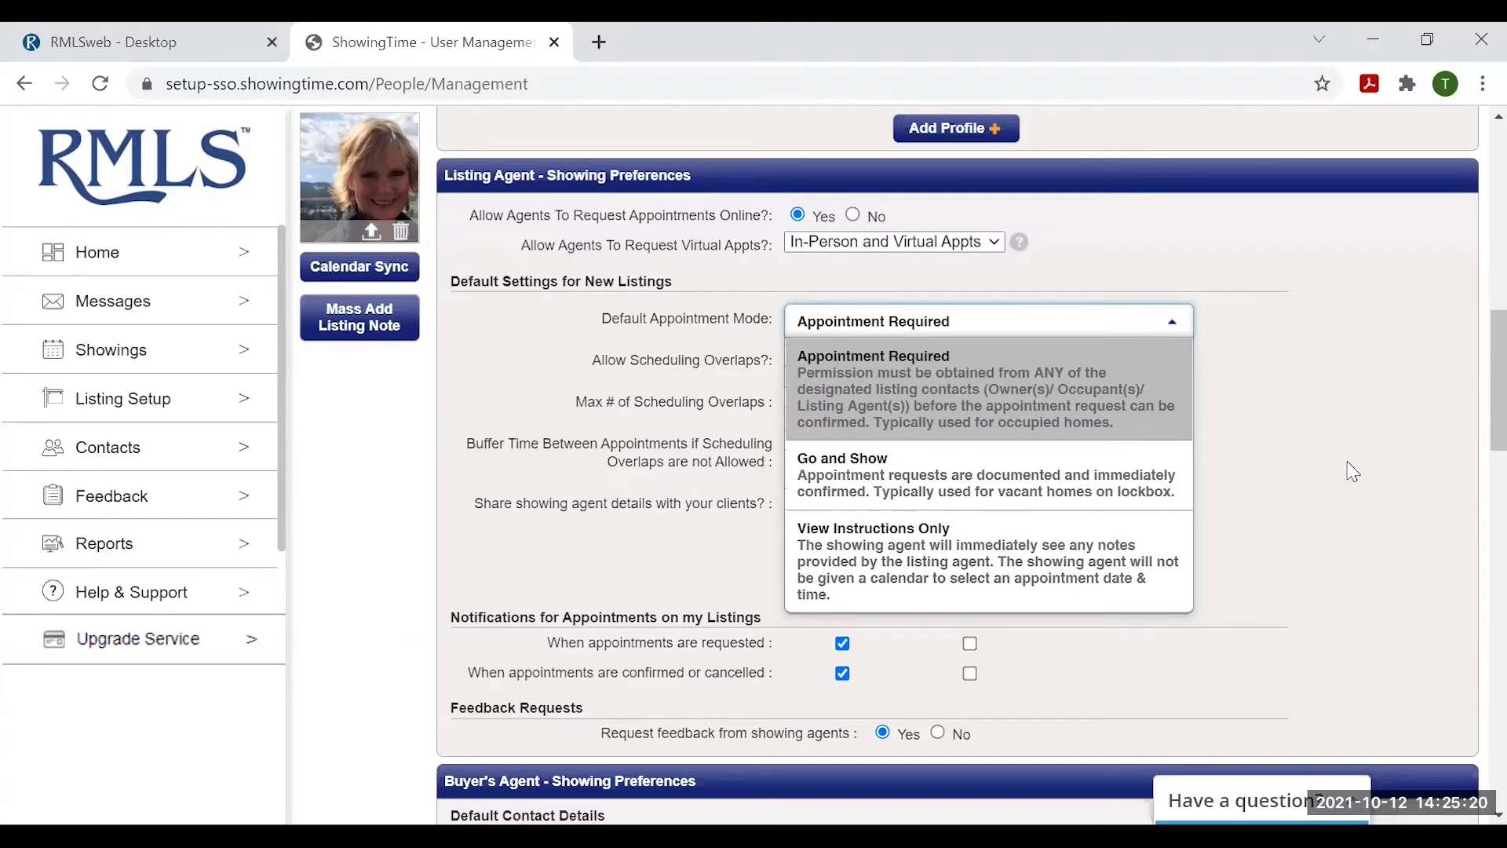
left_click(938, 475)
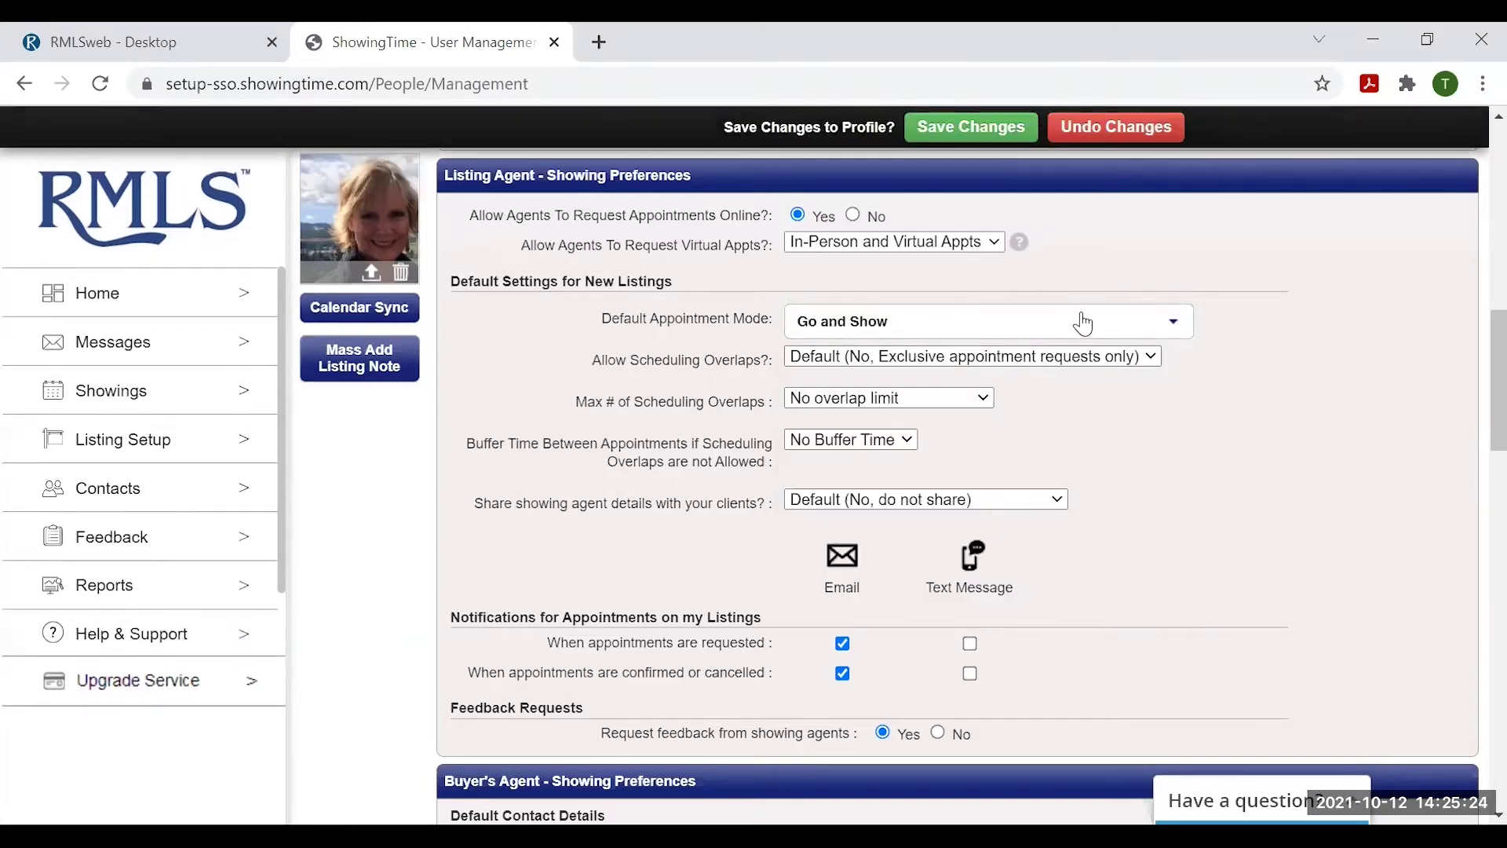
left_click(1078, 323)
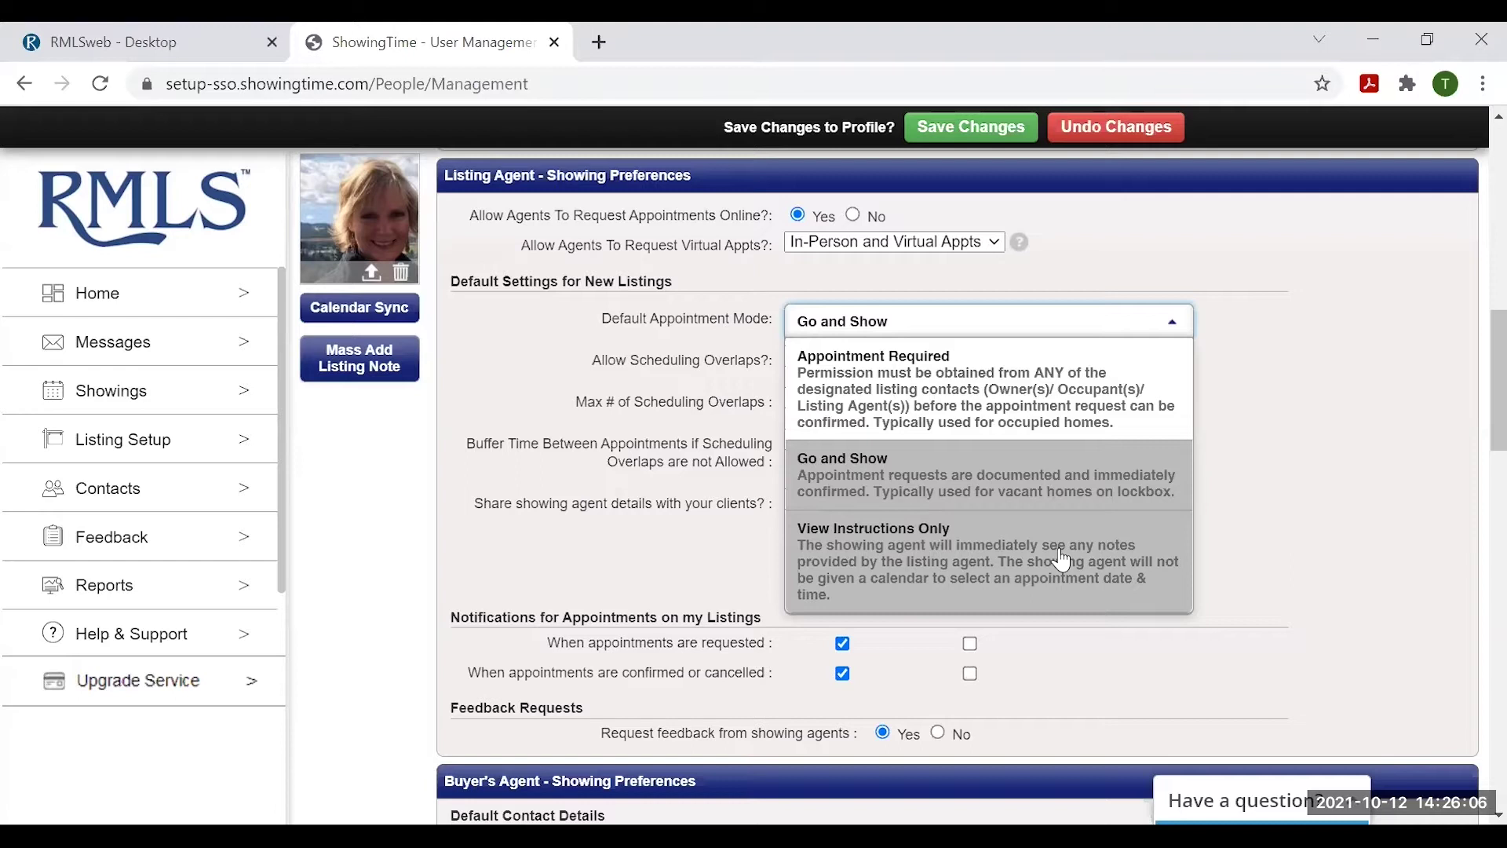
left_click(1136, 413)
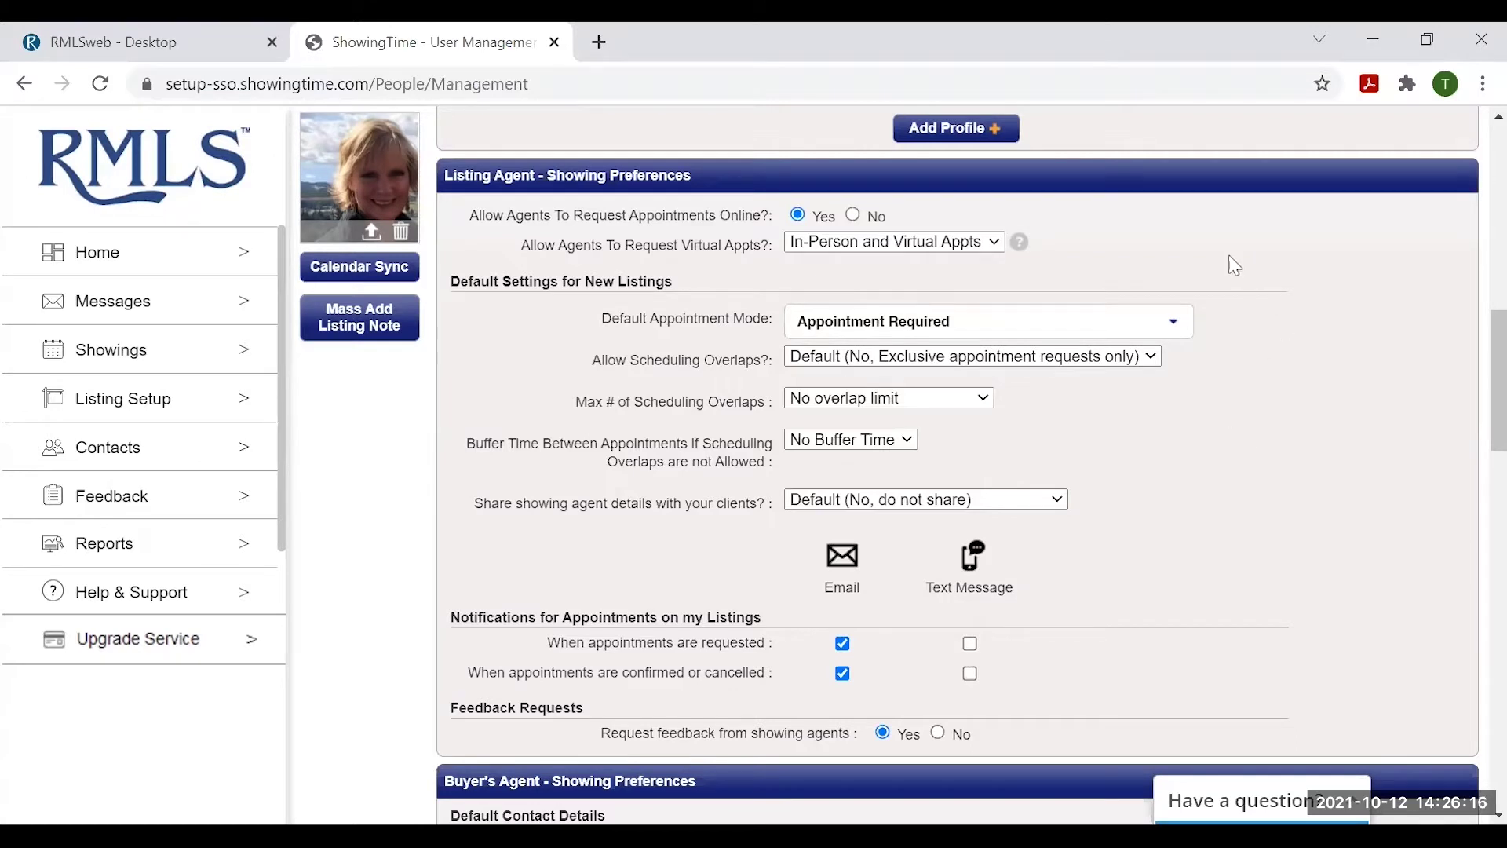
left_click(1103, 359)
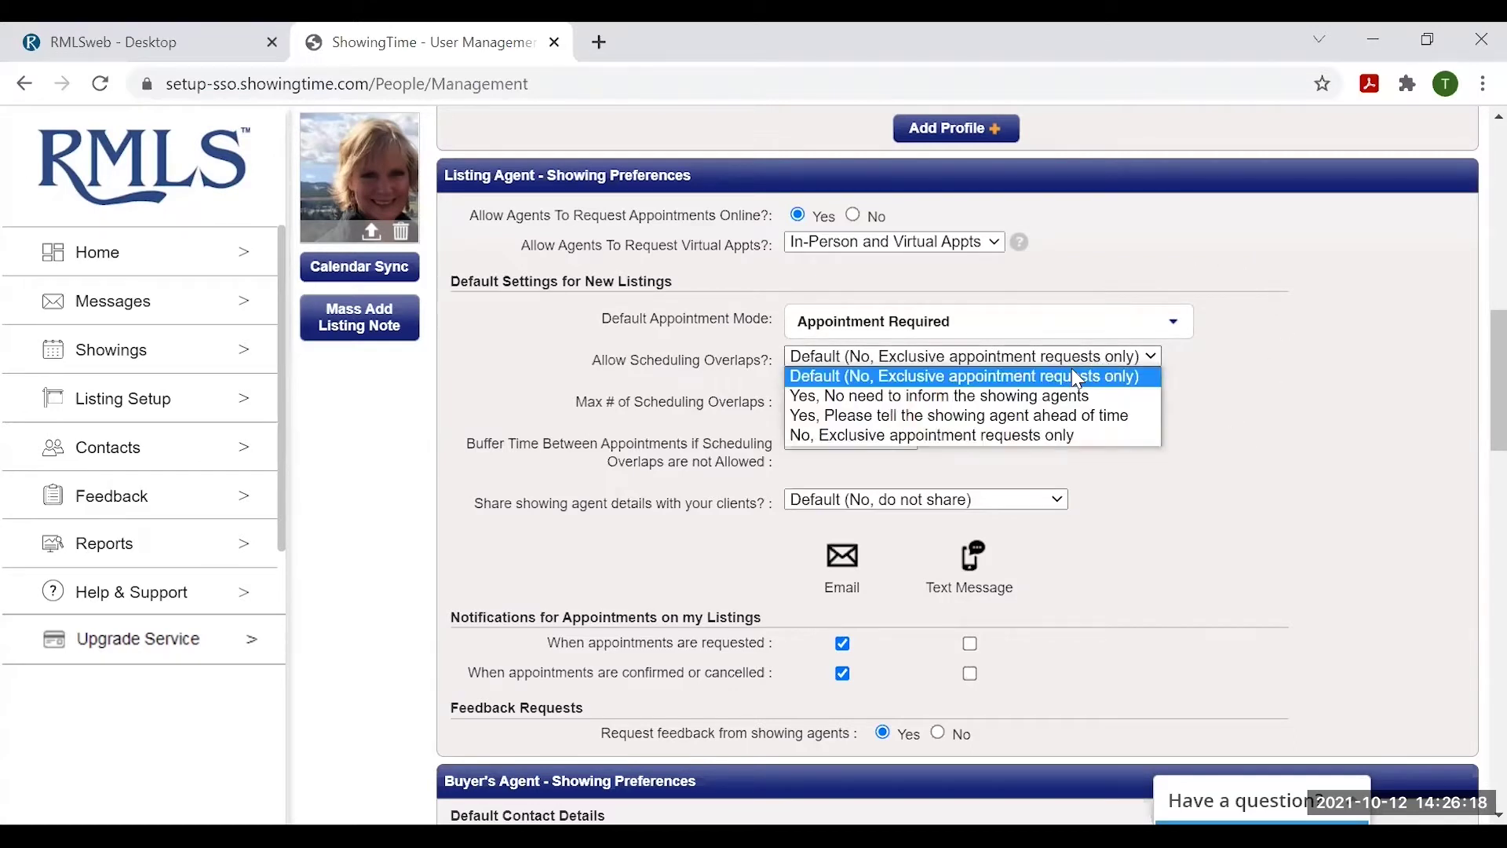
left_click(1305, 436)
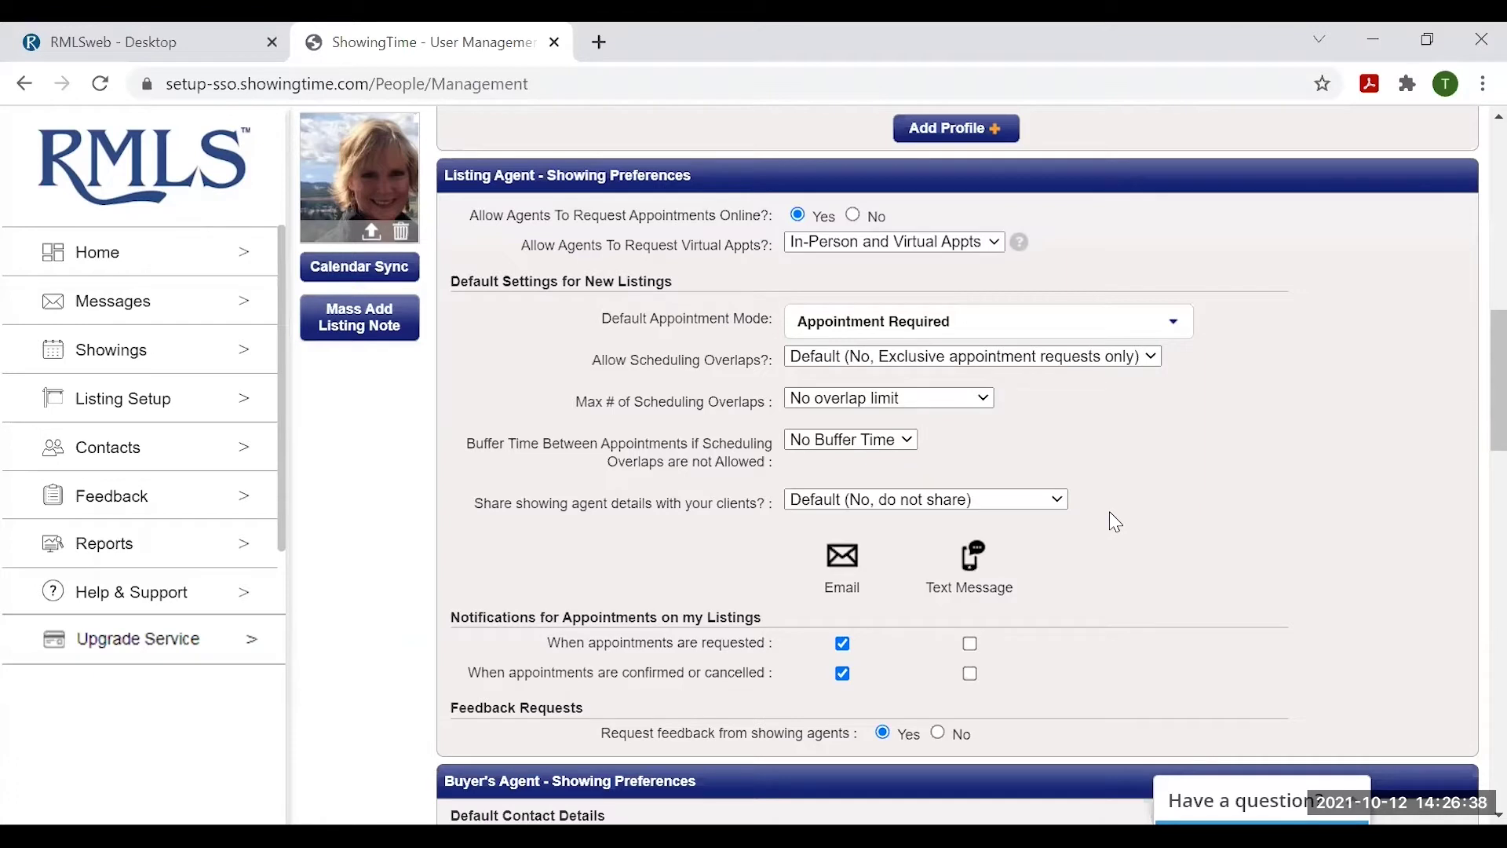
left_click(906, 441)
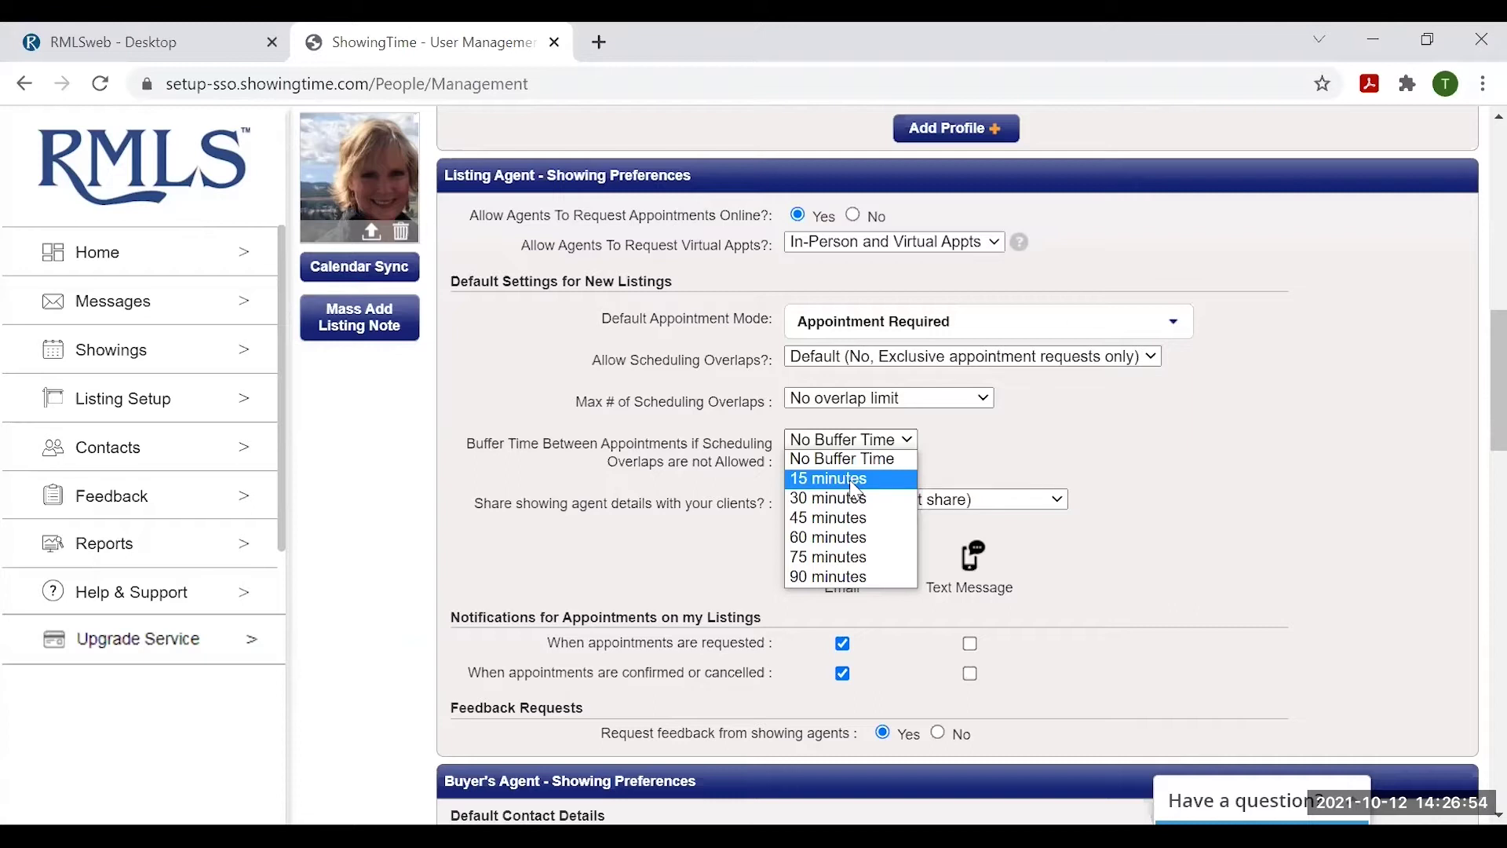
left_click(1132, 445)
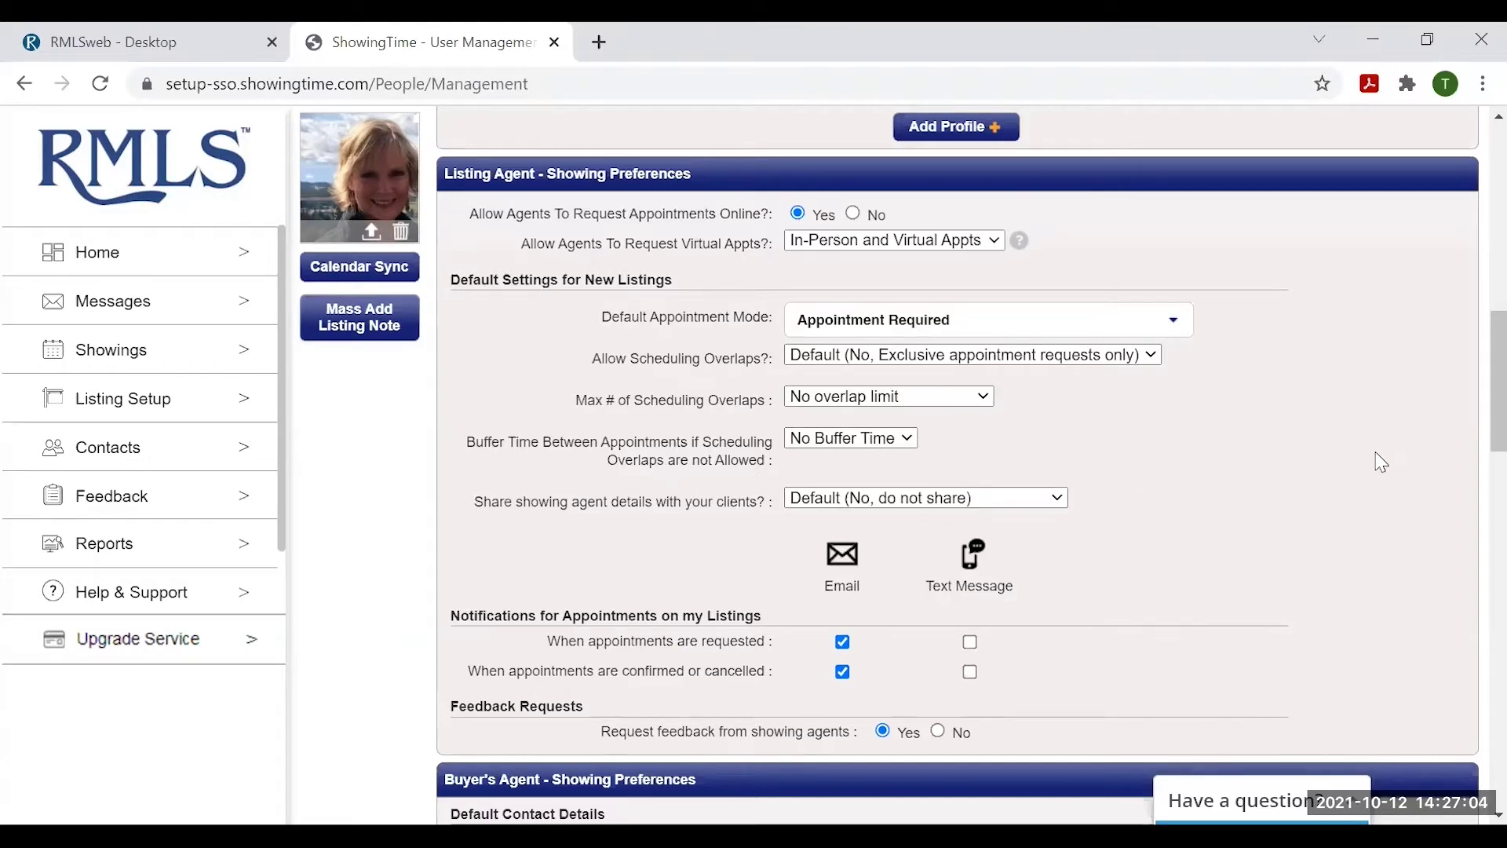
- Scroll down to the Buyer's Agent - Showing Preferences and Default Contact Details
scroll(1381, 463, "down", 3)
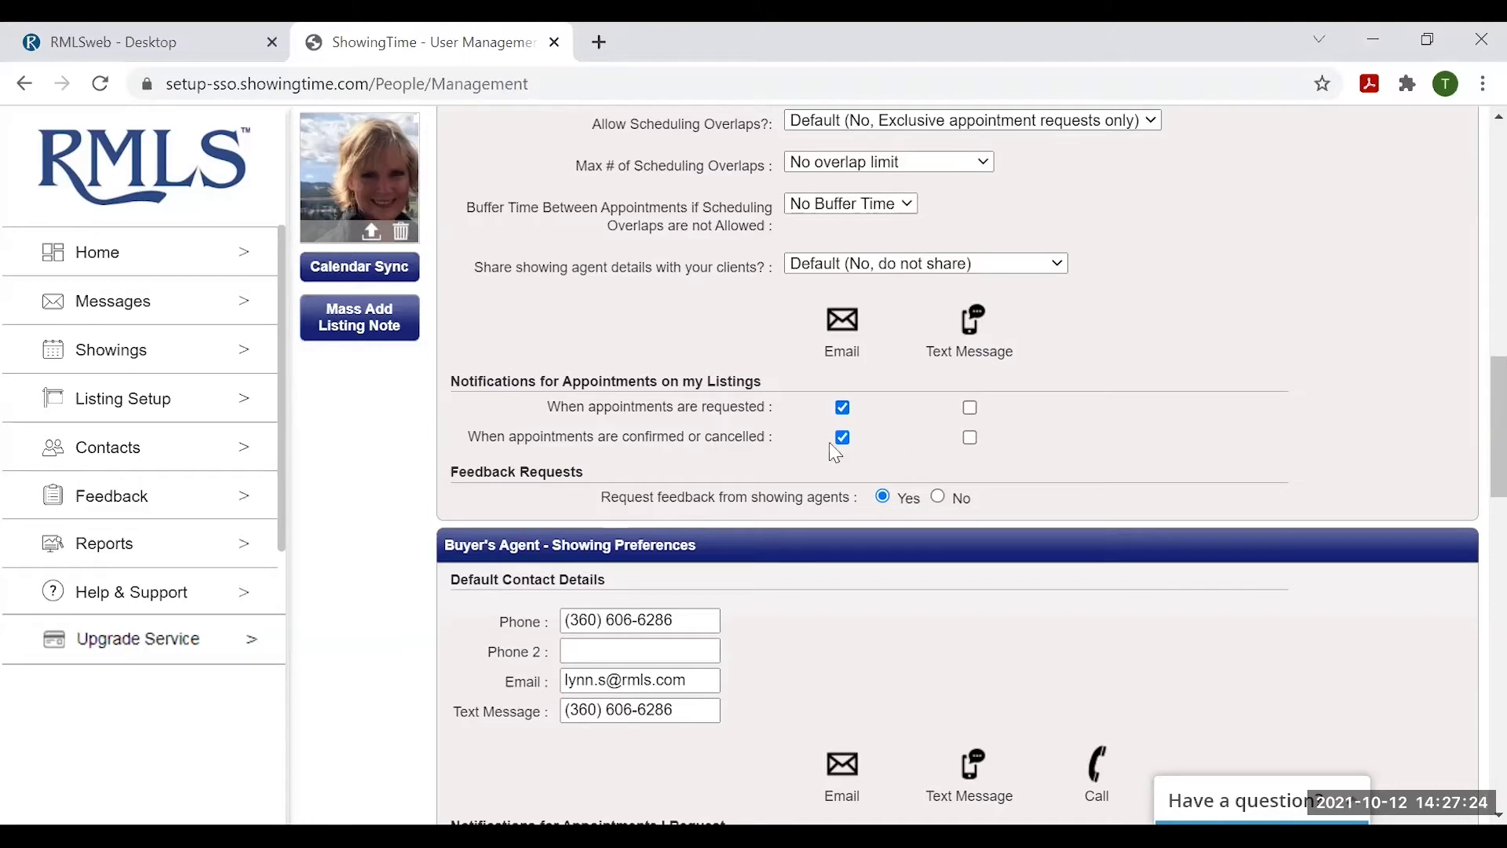
left_click(842, 408)
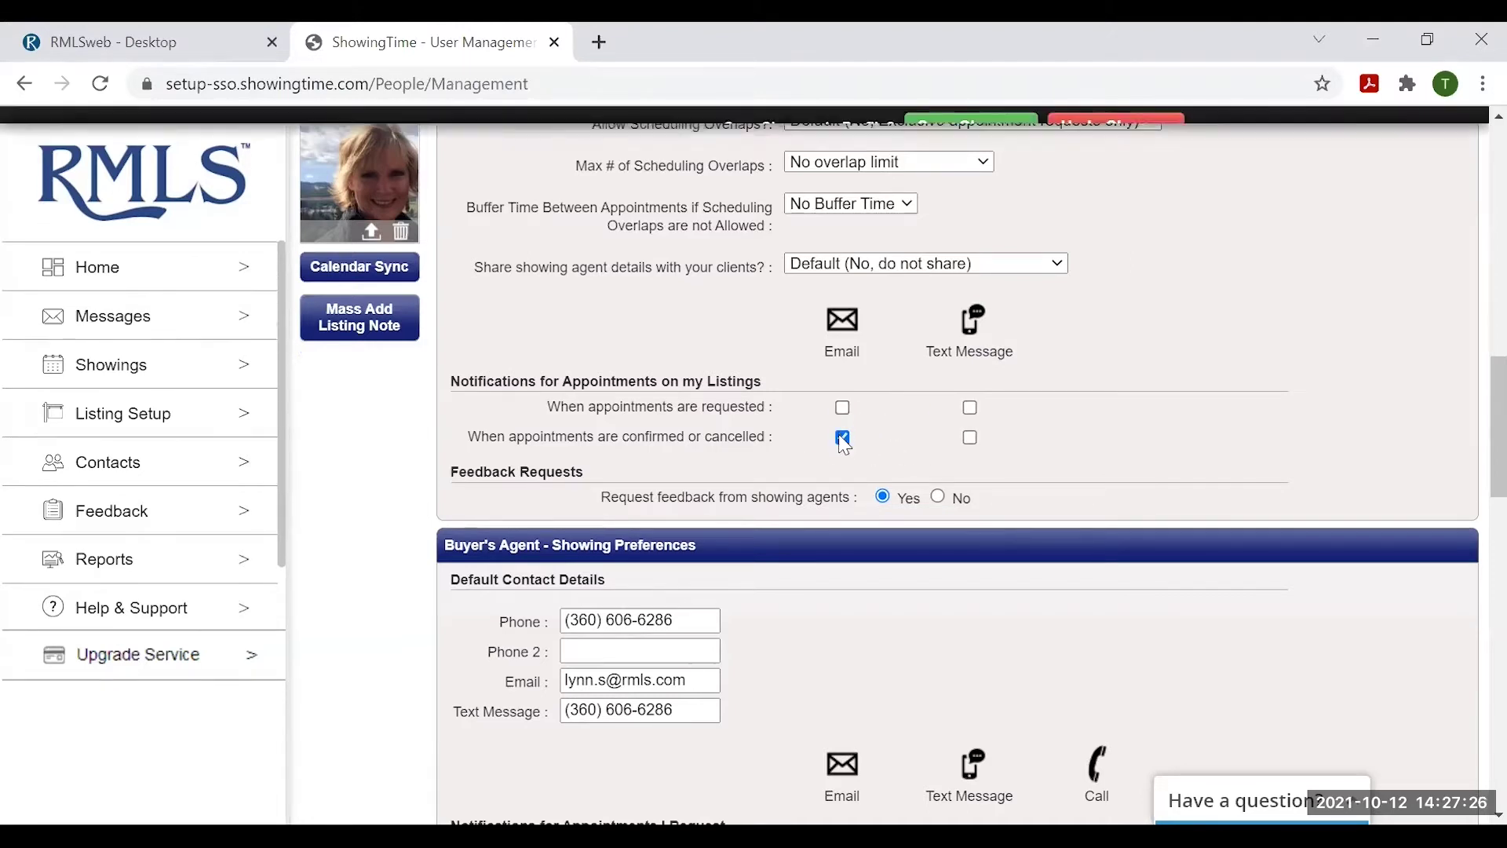
left_click(842, 437)
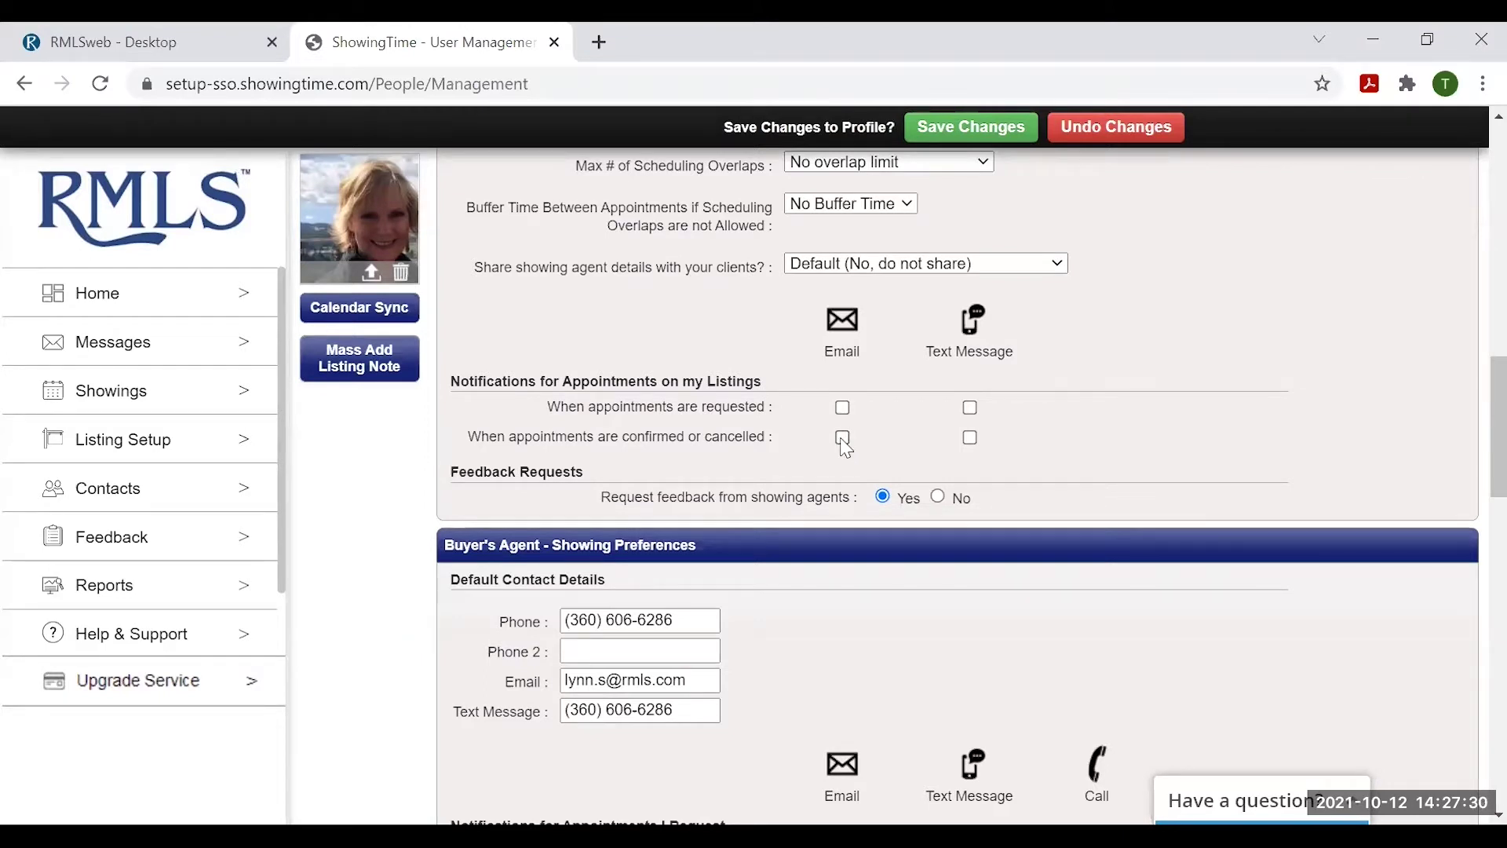
left_click(842, 438)
left_click(842, 407)
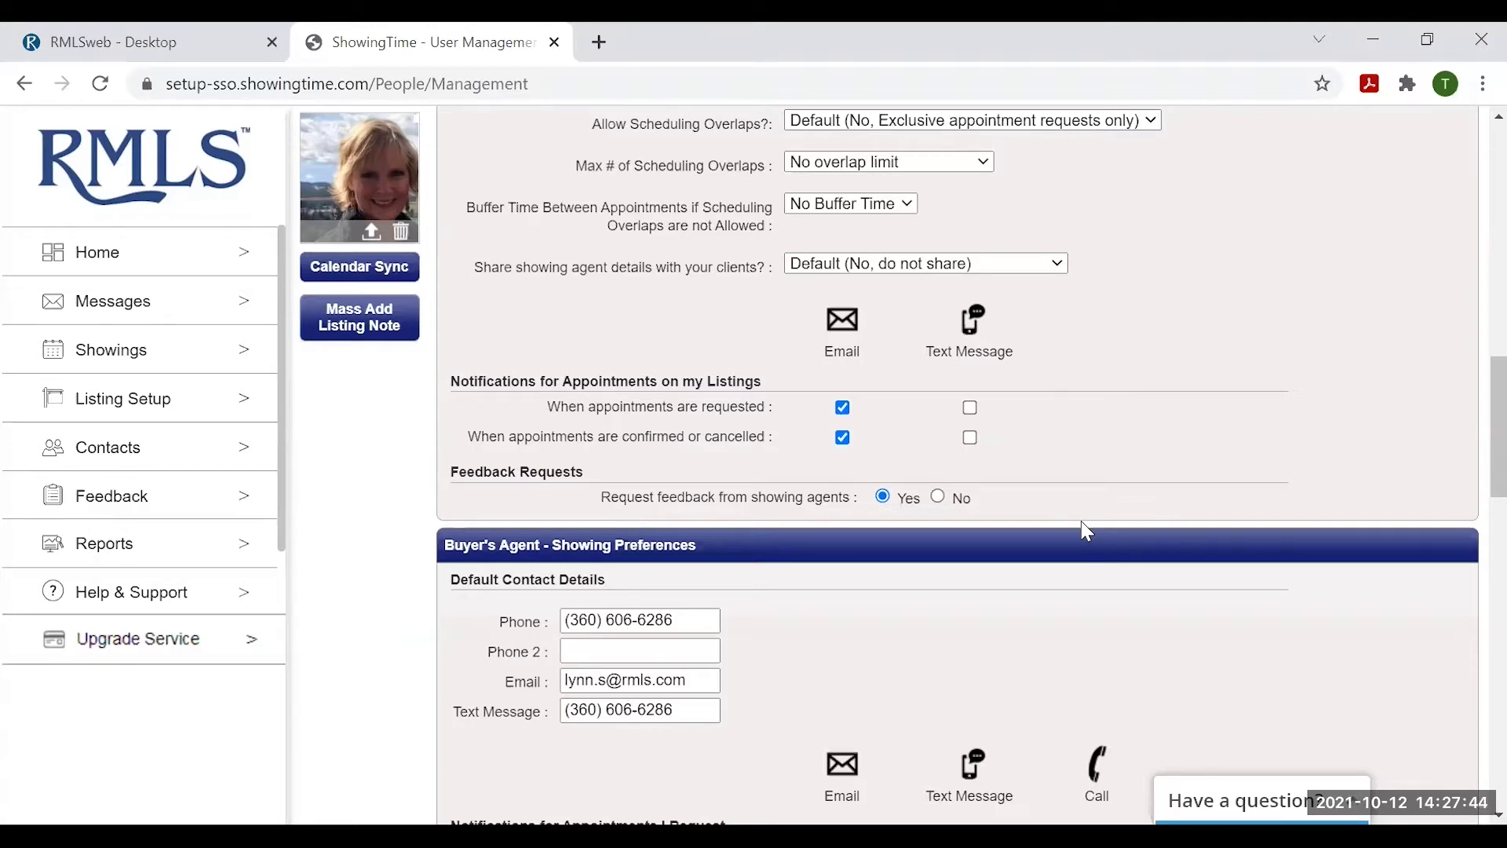
scroll(1131, 436, "down", 2)
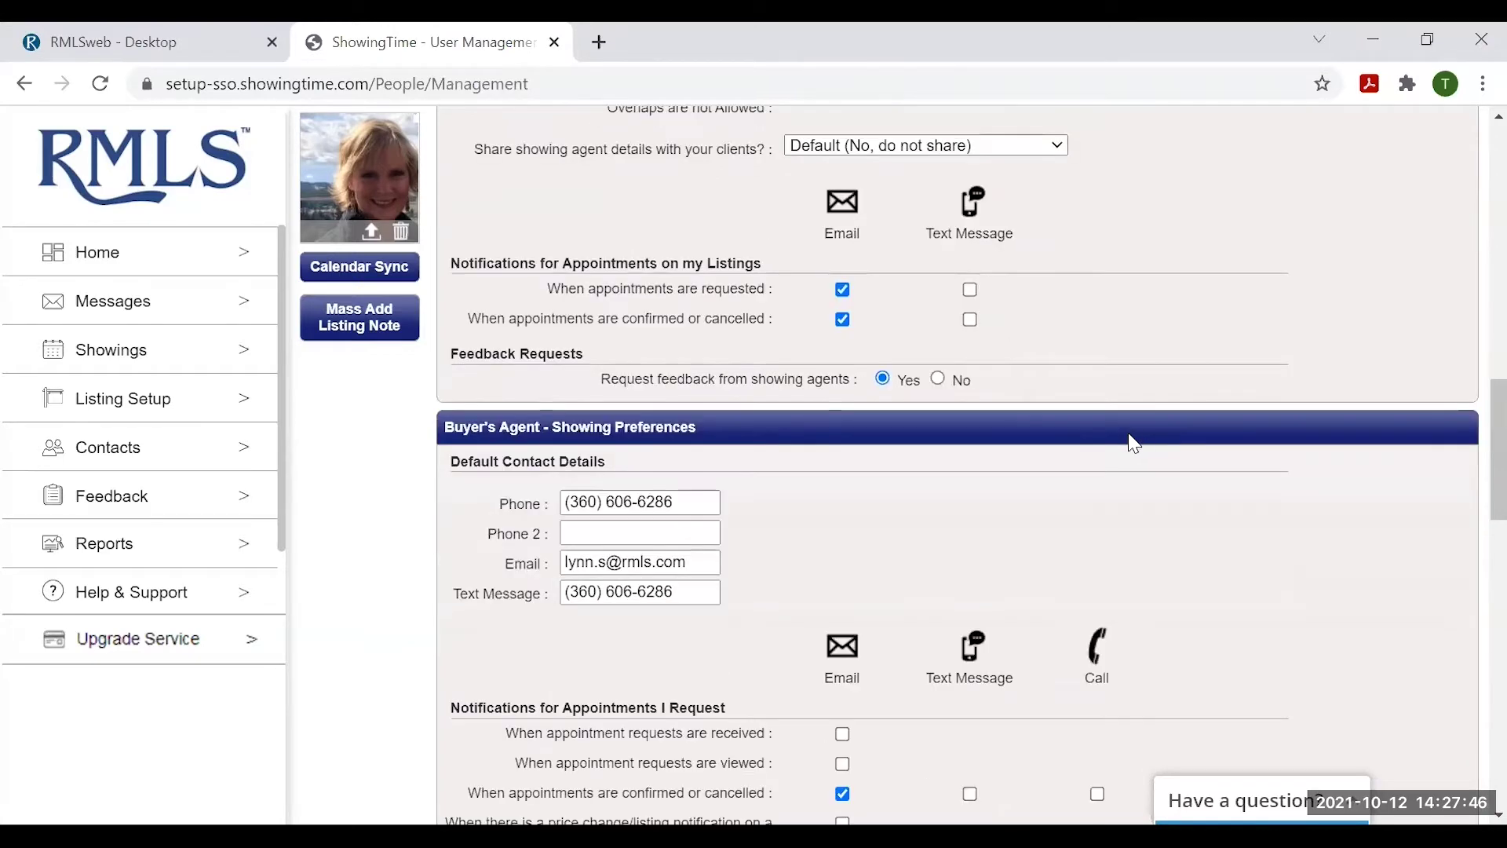
scroll(1132, 444, "down", 3)
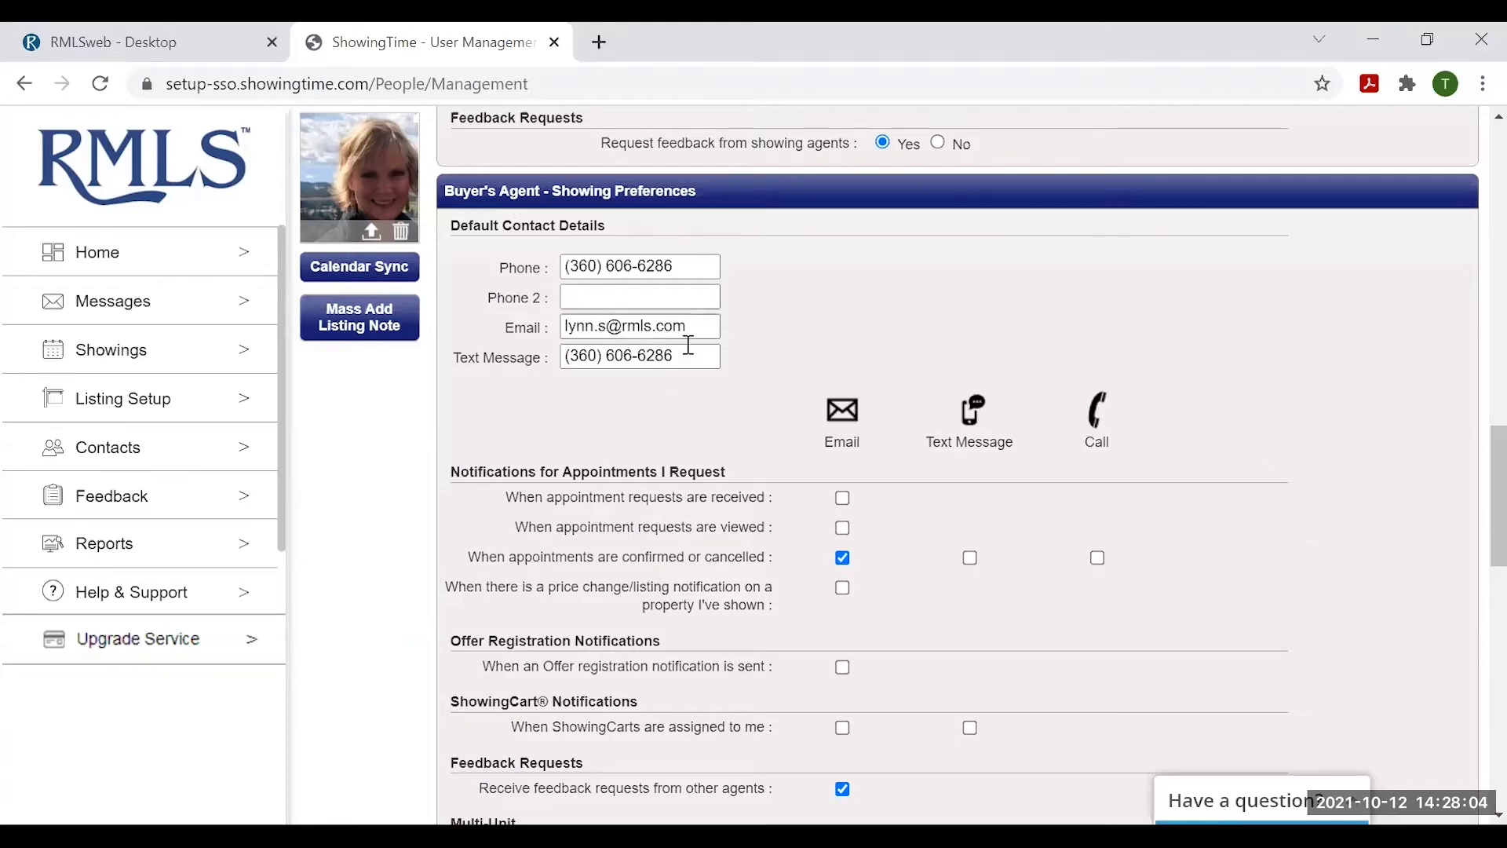
scroll(699, 381, "down", 1)
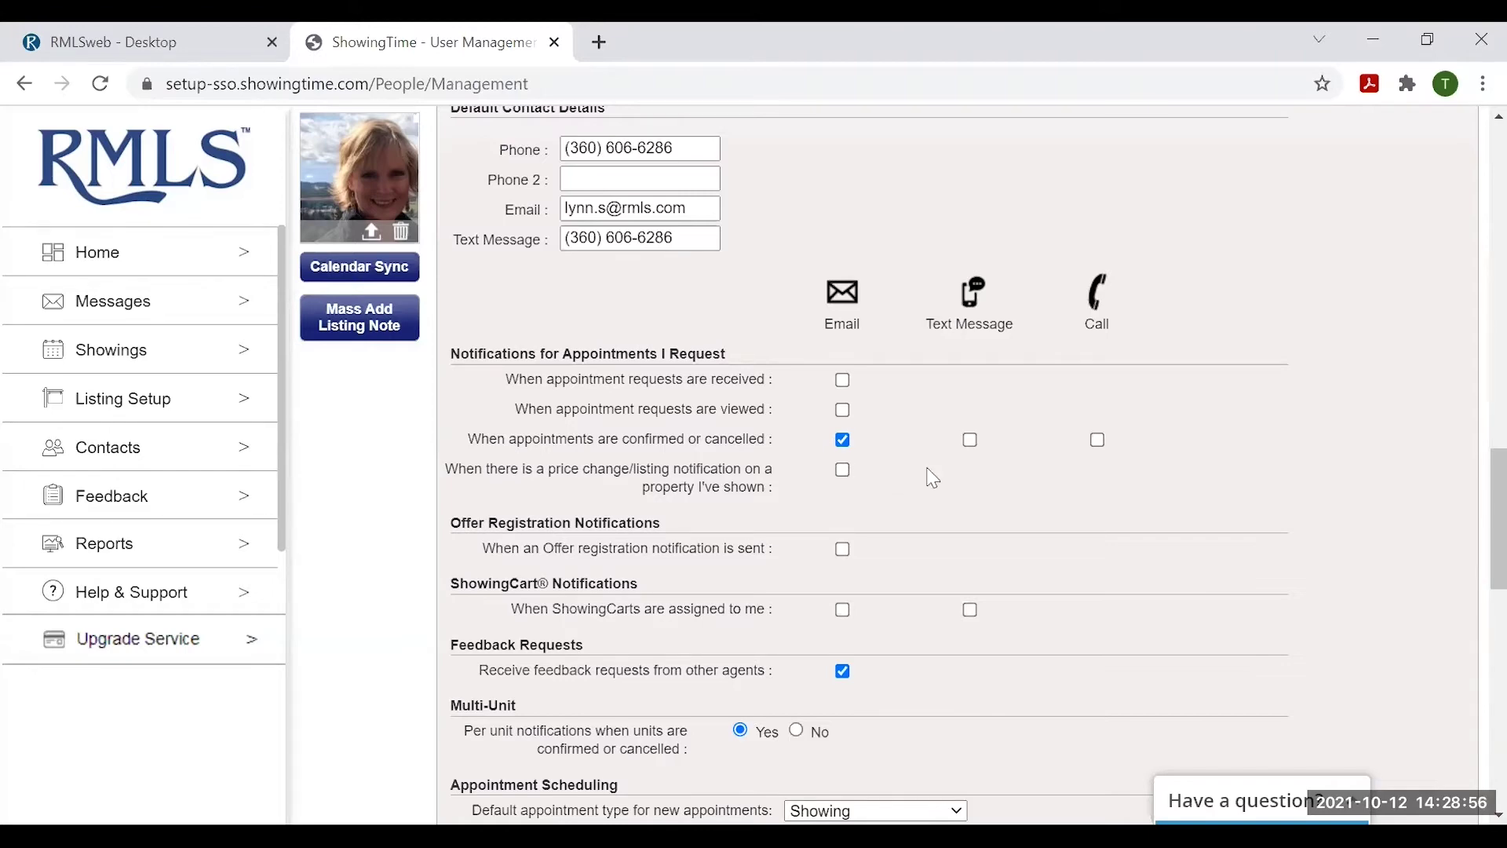
scroll(938, 475, "down", 1)
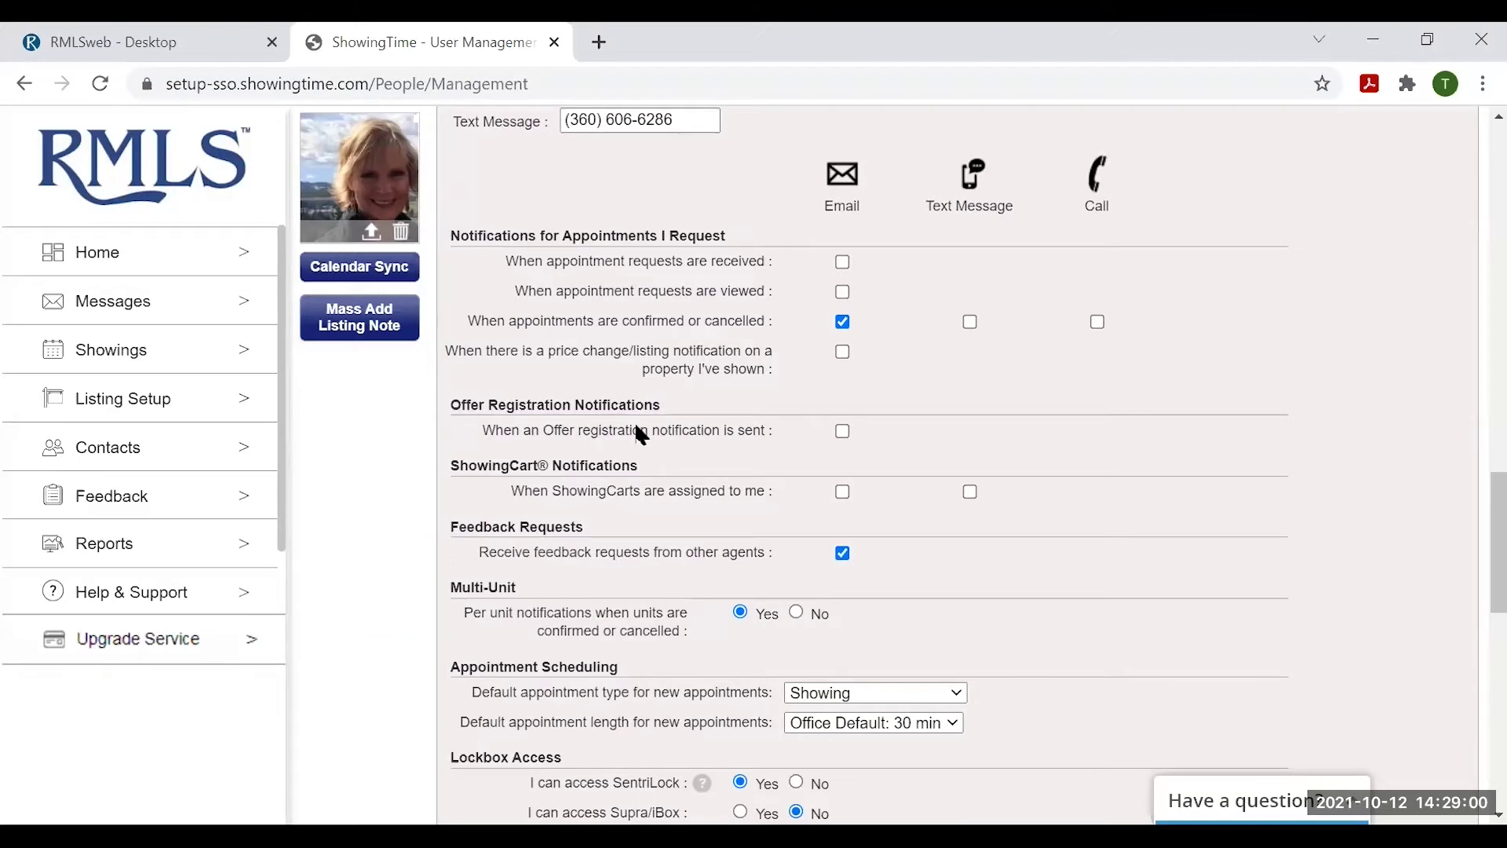
scroll(636, 432, "down", 1)
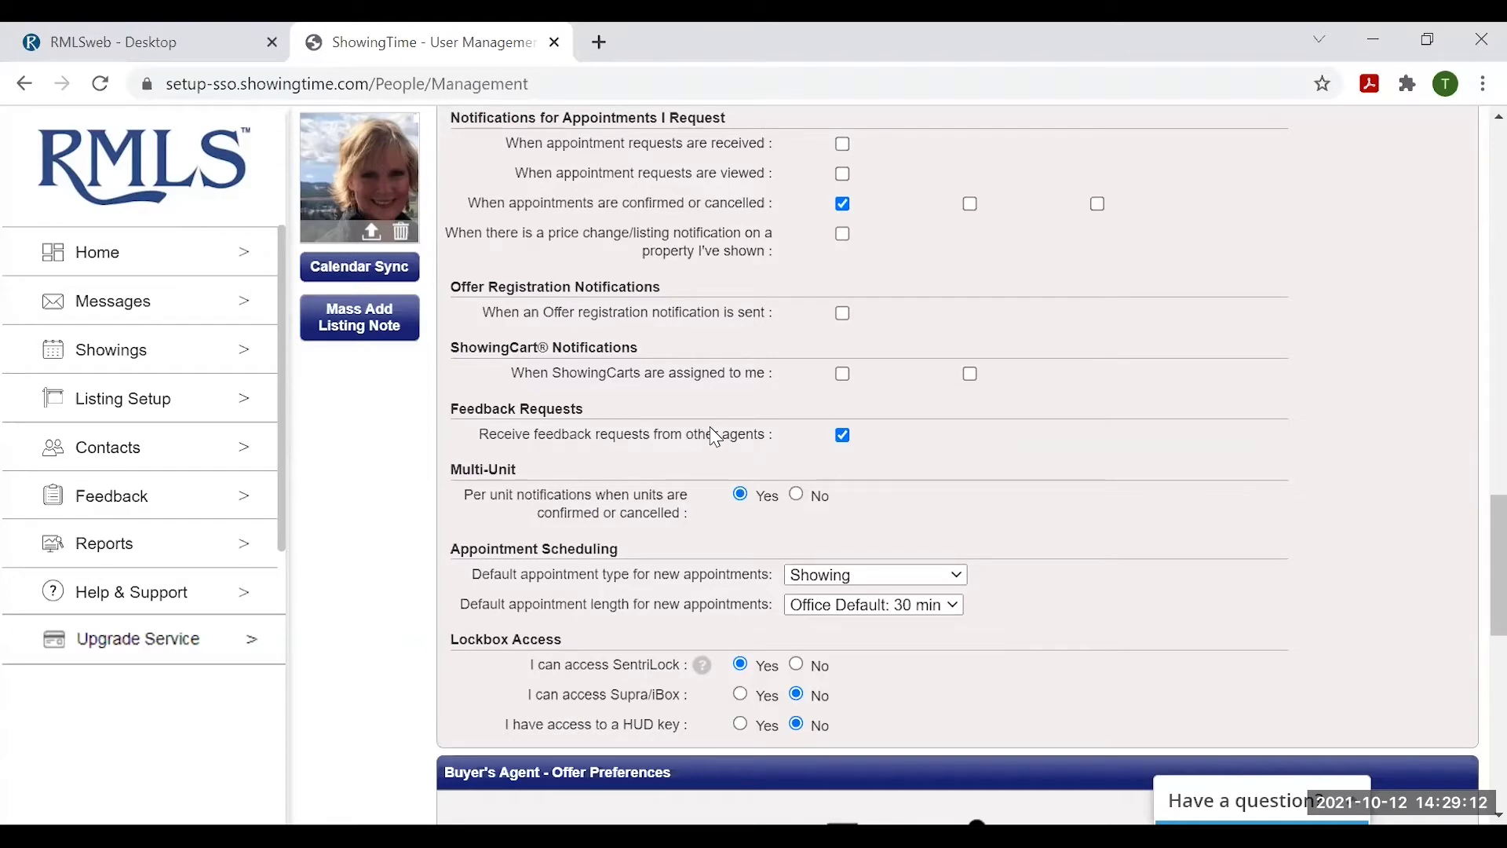
scroll(714, 437, "up", 1)
scroll(714, 436, "down", 3)
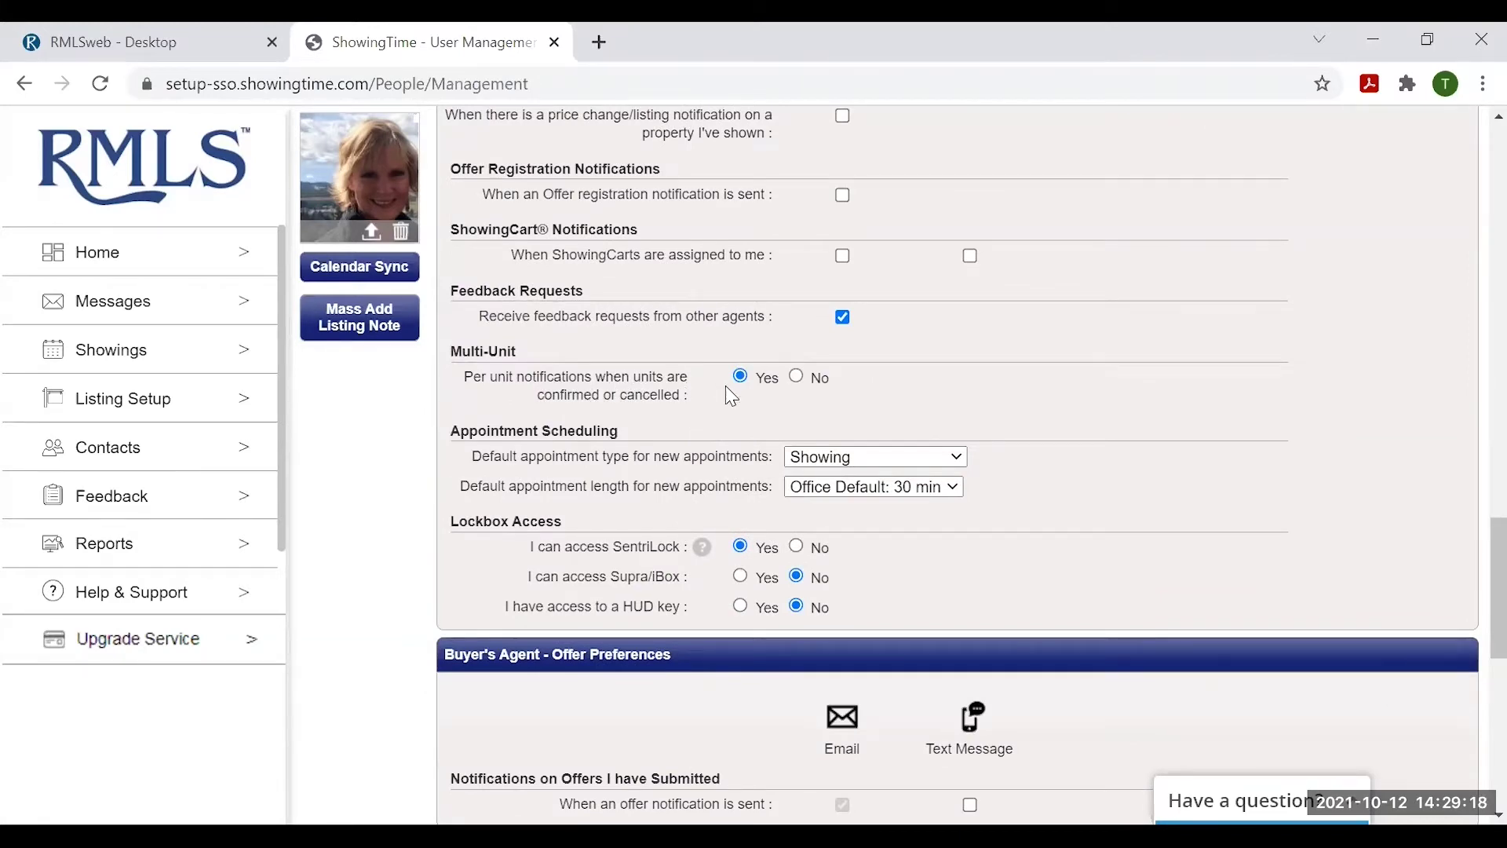
scroll(726, 385, "down", 1)
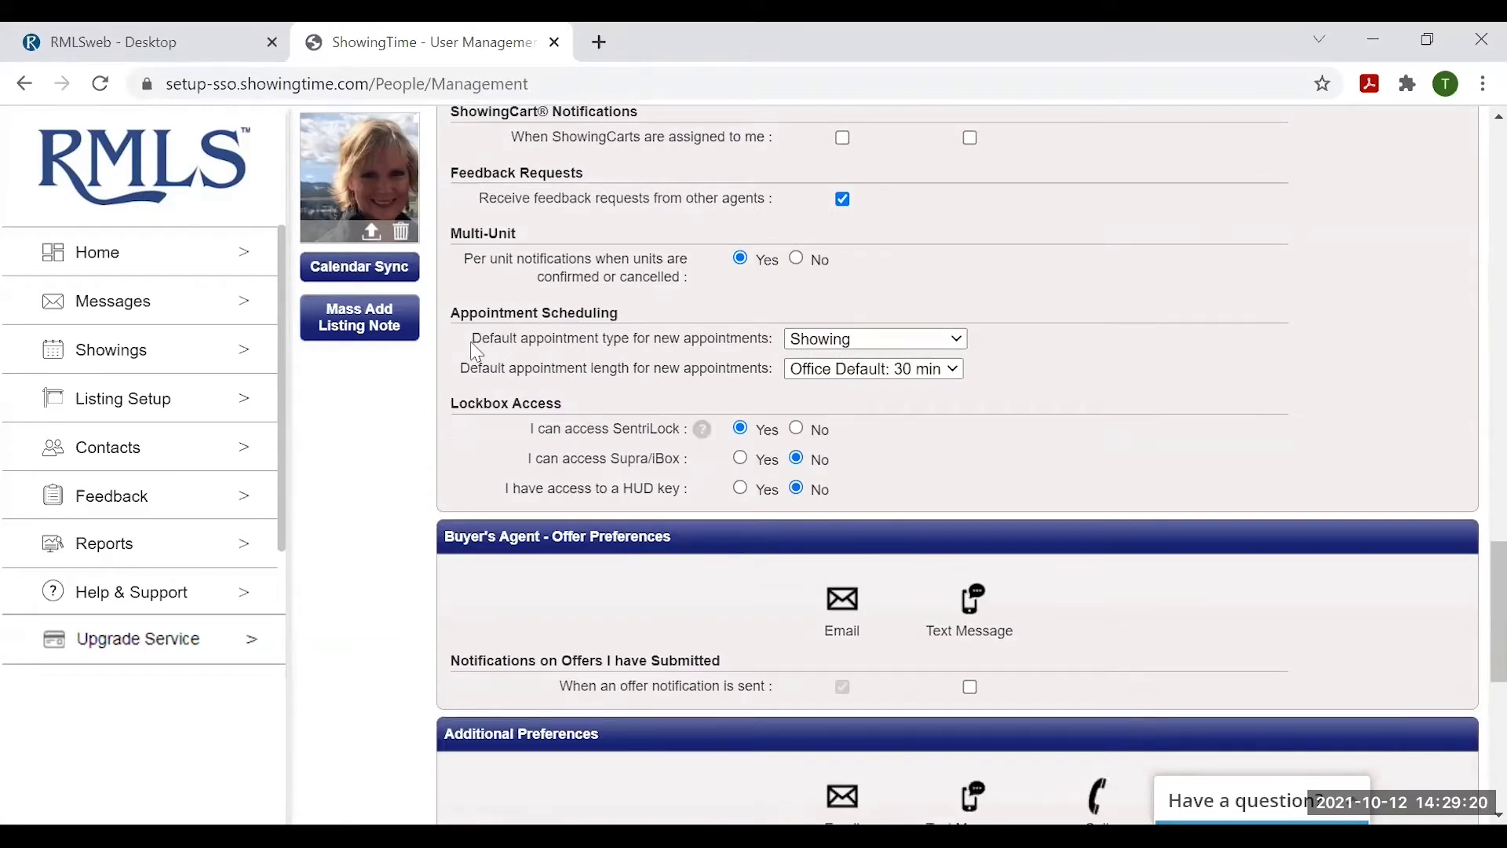
left_click(956, 340)
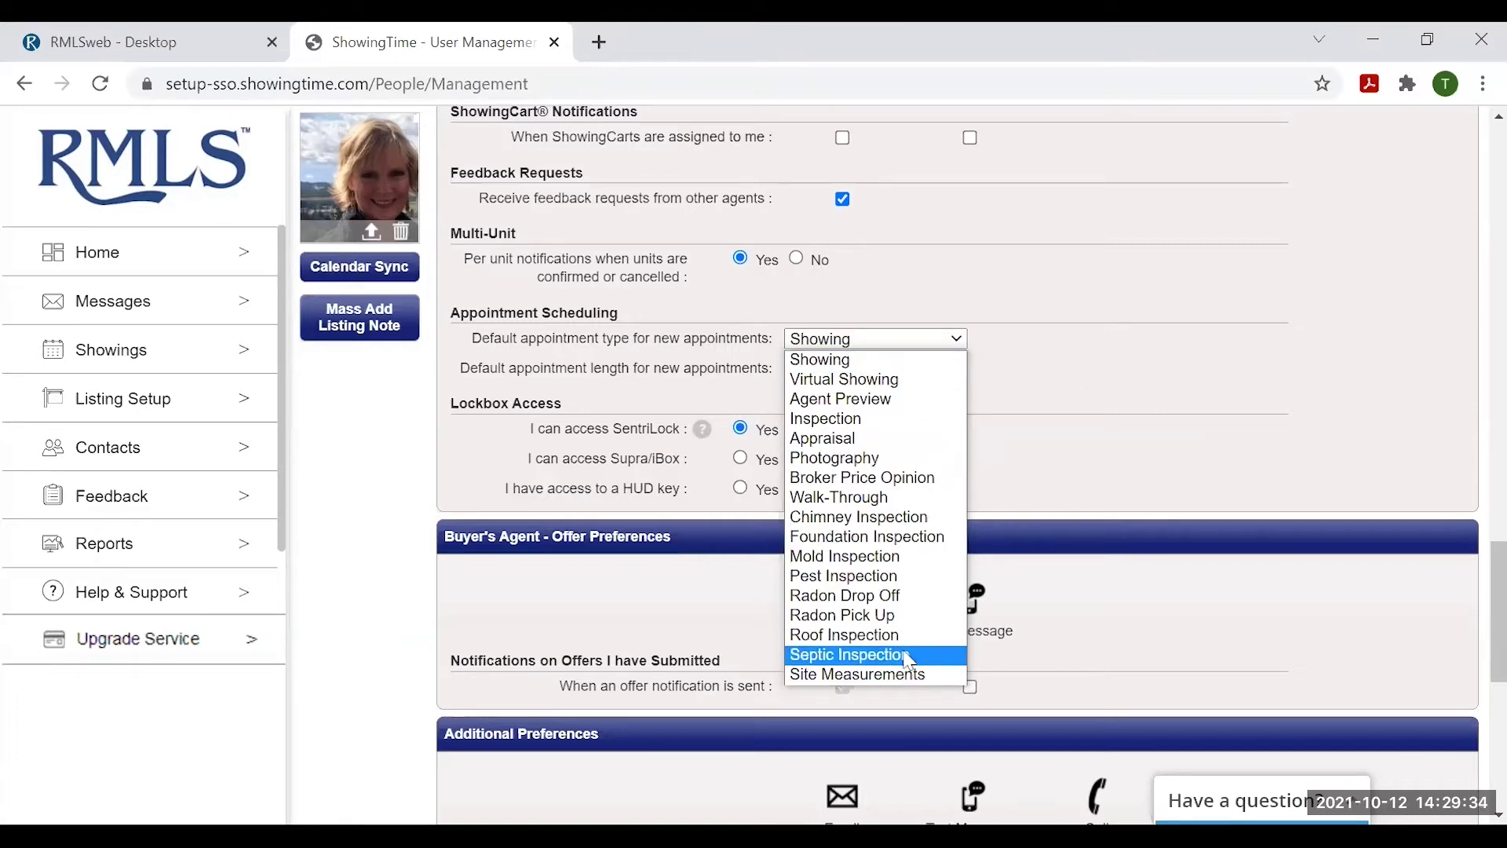
left_click(1058, 355)
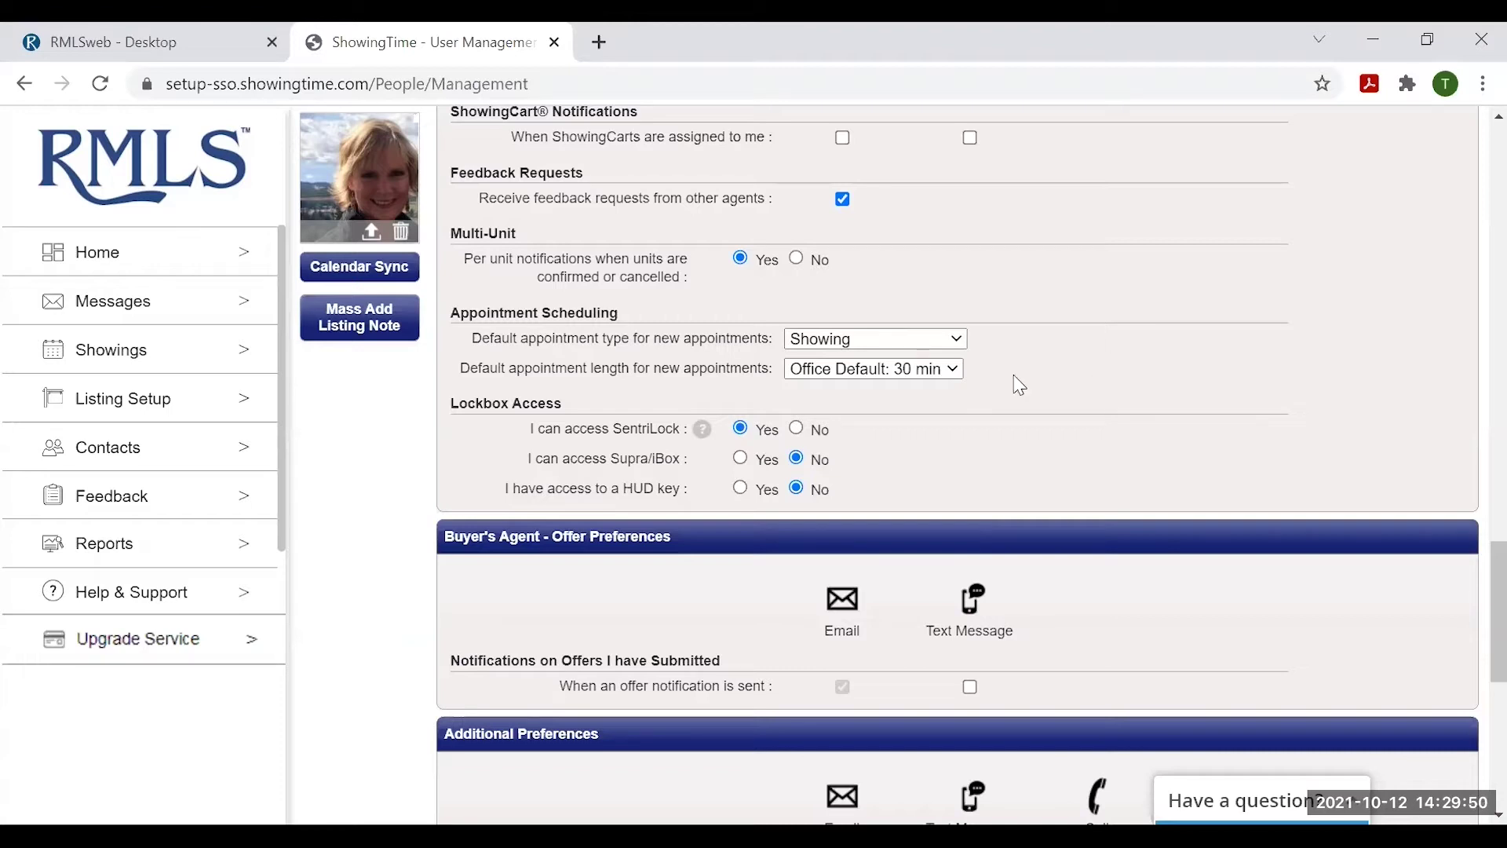
left_click(952, 368)
left_click(1071, 361)
scroll(1266, 438, "down", 1)
scroll(1273, 444, "down", 2)
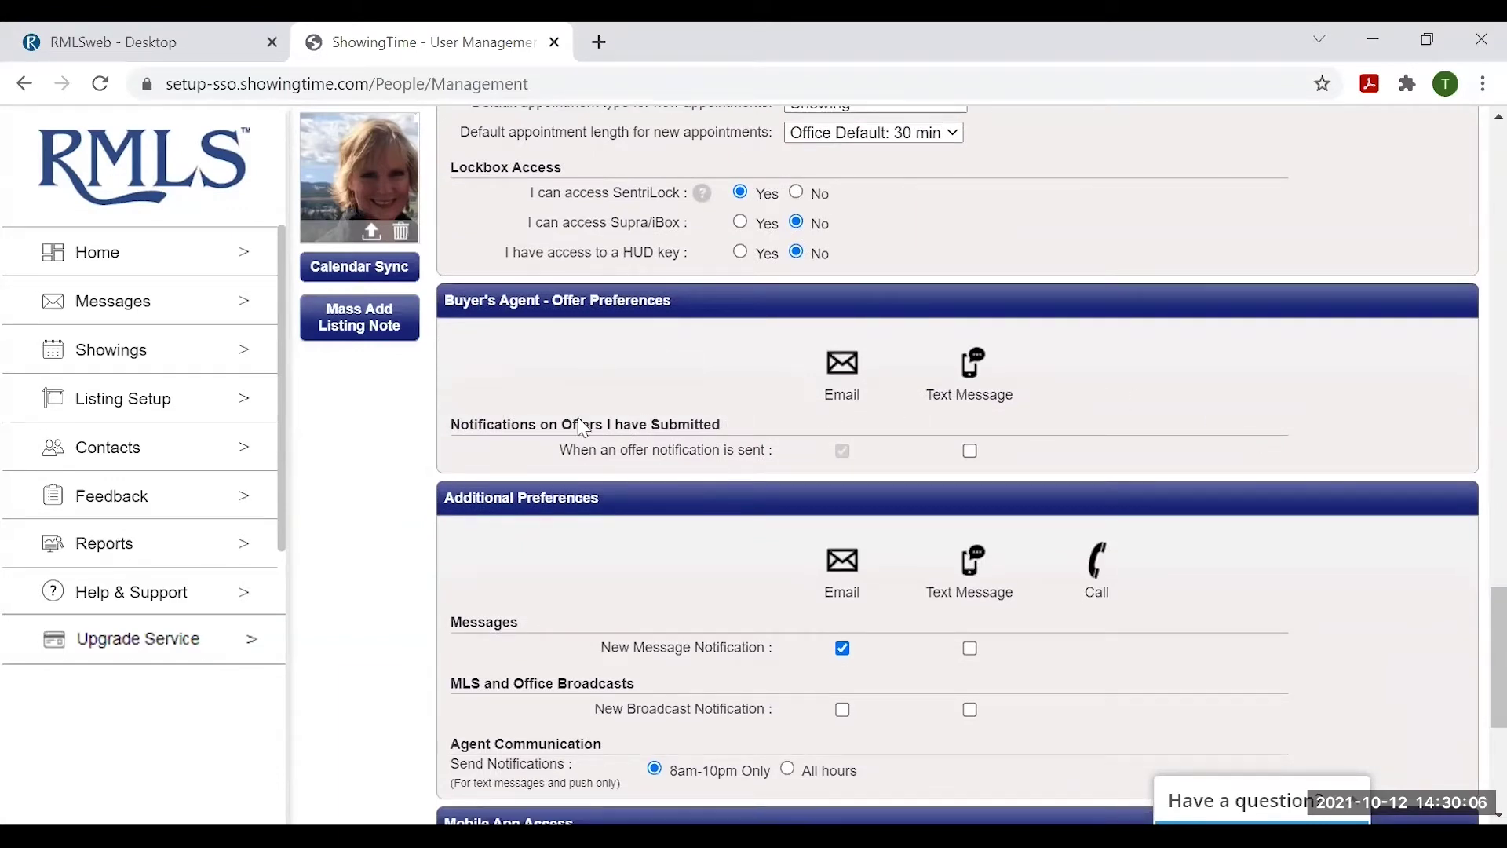
scroll(1130, 377, "down", 2)
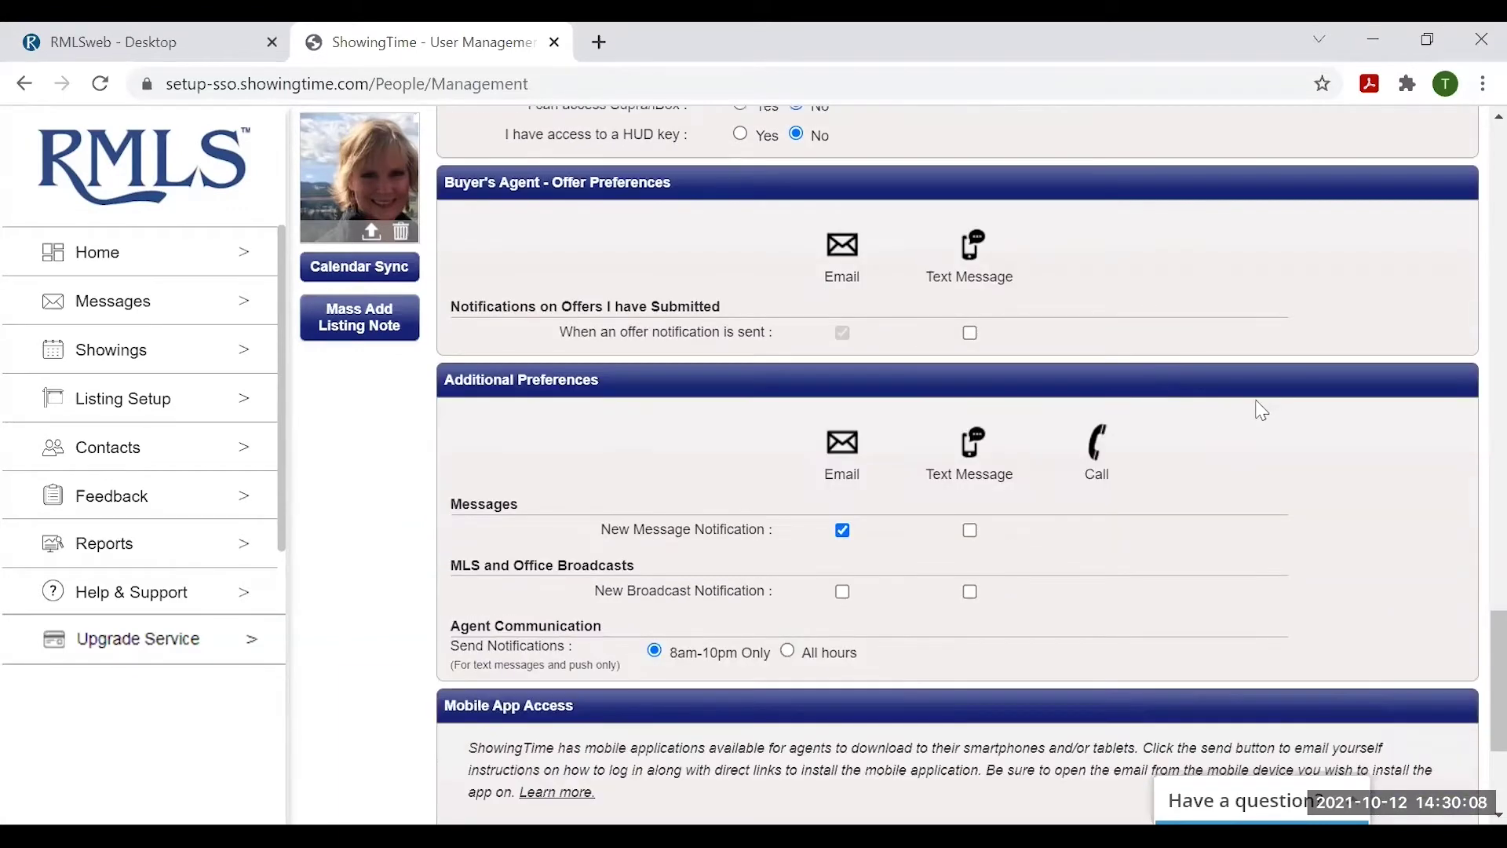
scroll(1249, 405, "down", 2)
scroll(1237, 402, "down", 2)
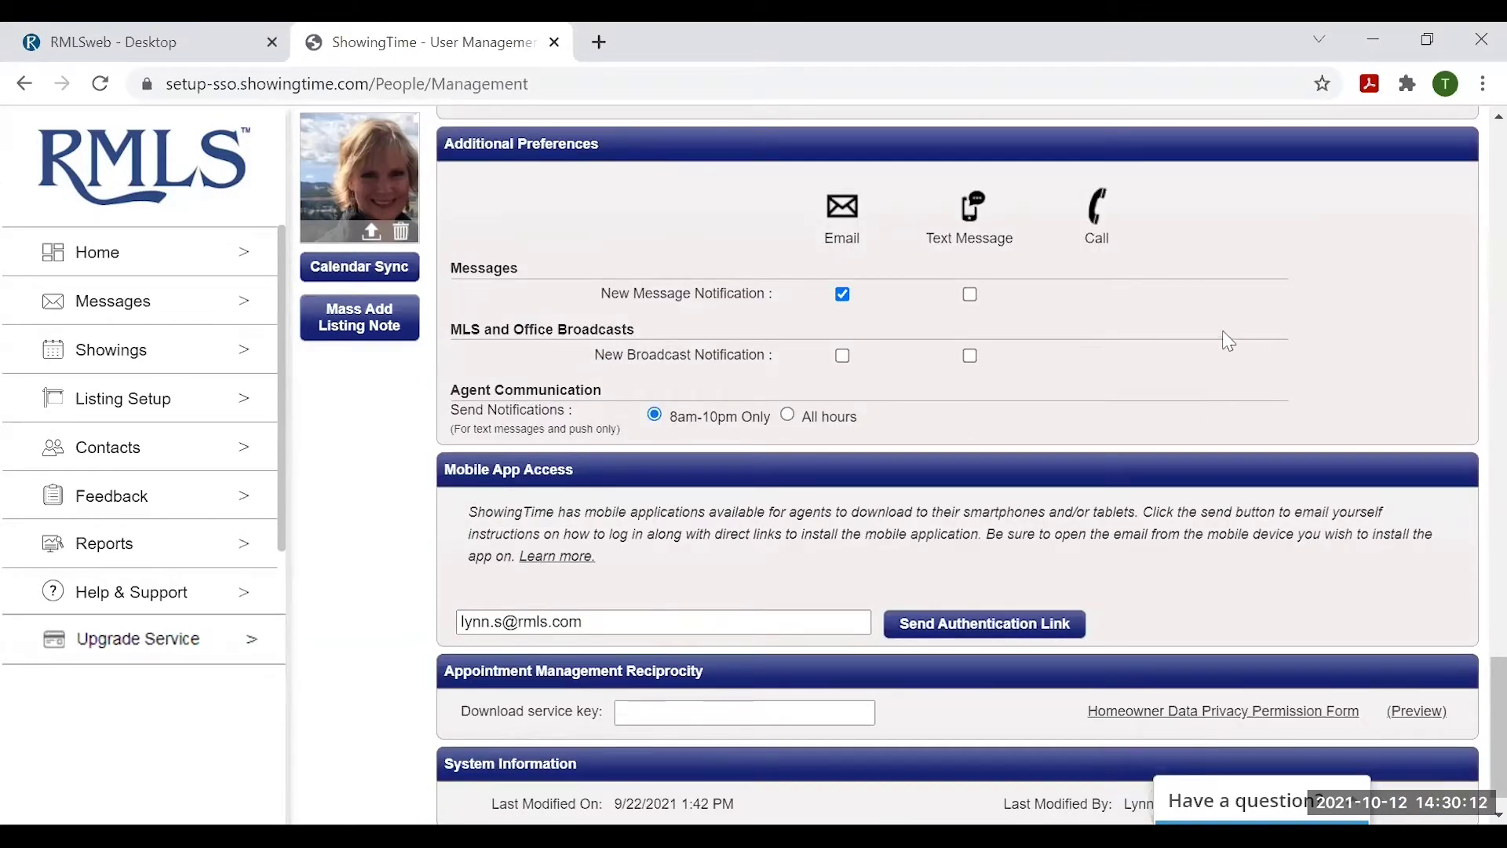
left_click(842, 296)
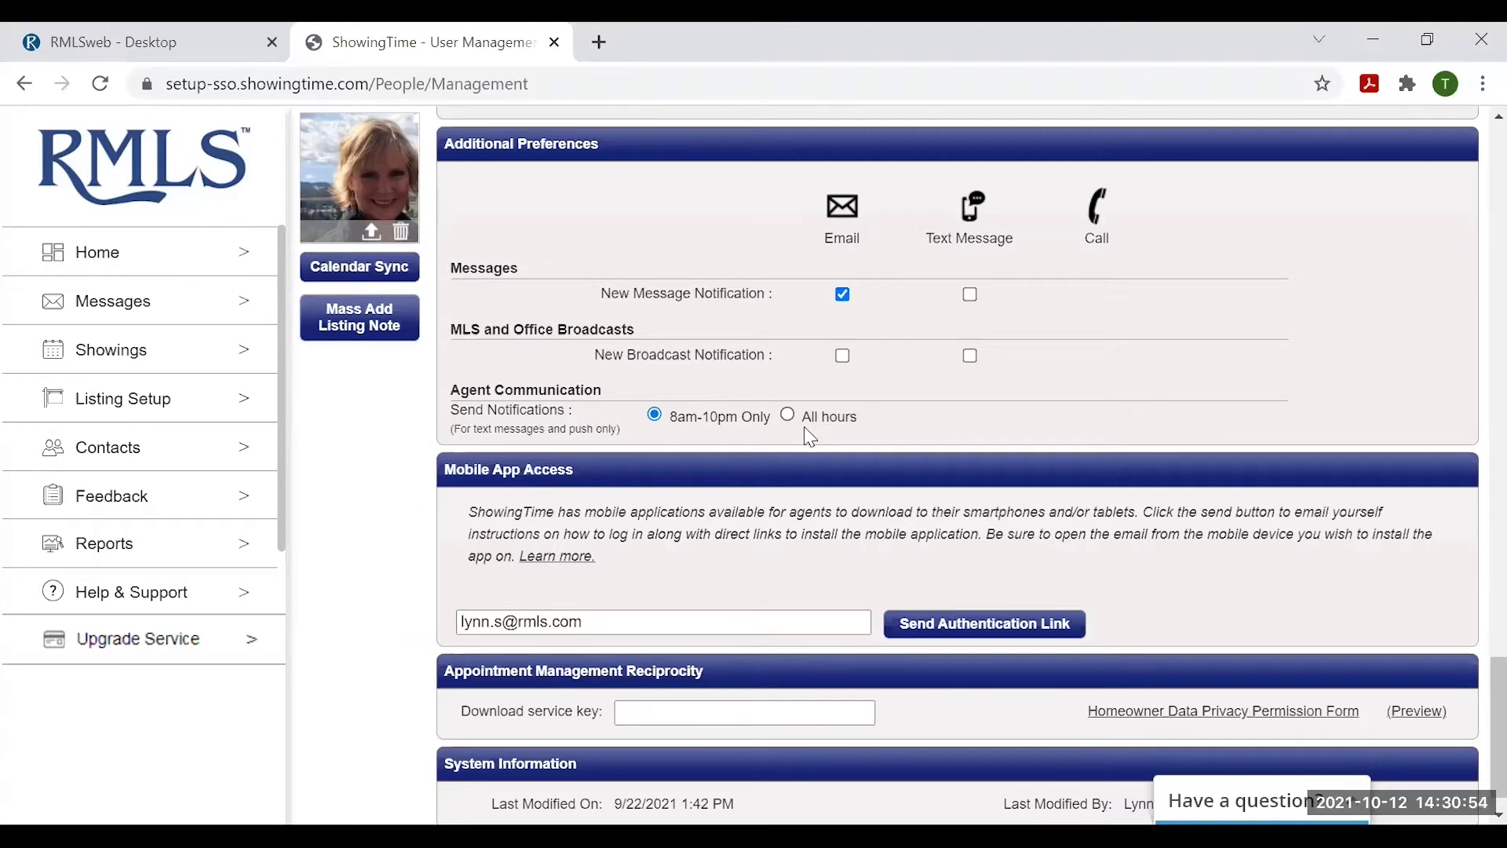
scroll(808, 440, "down", 1)
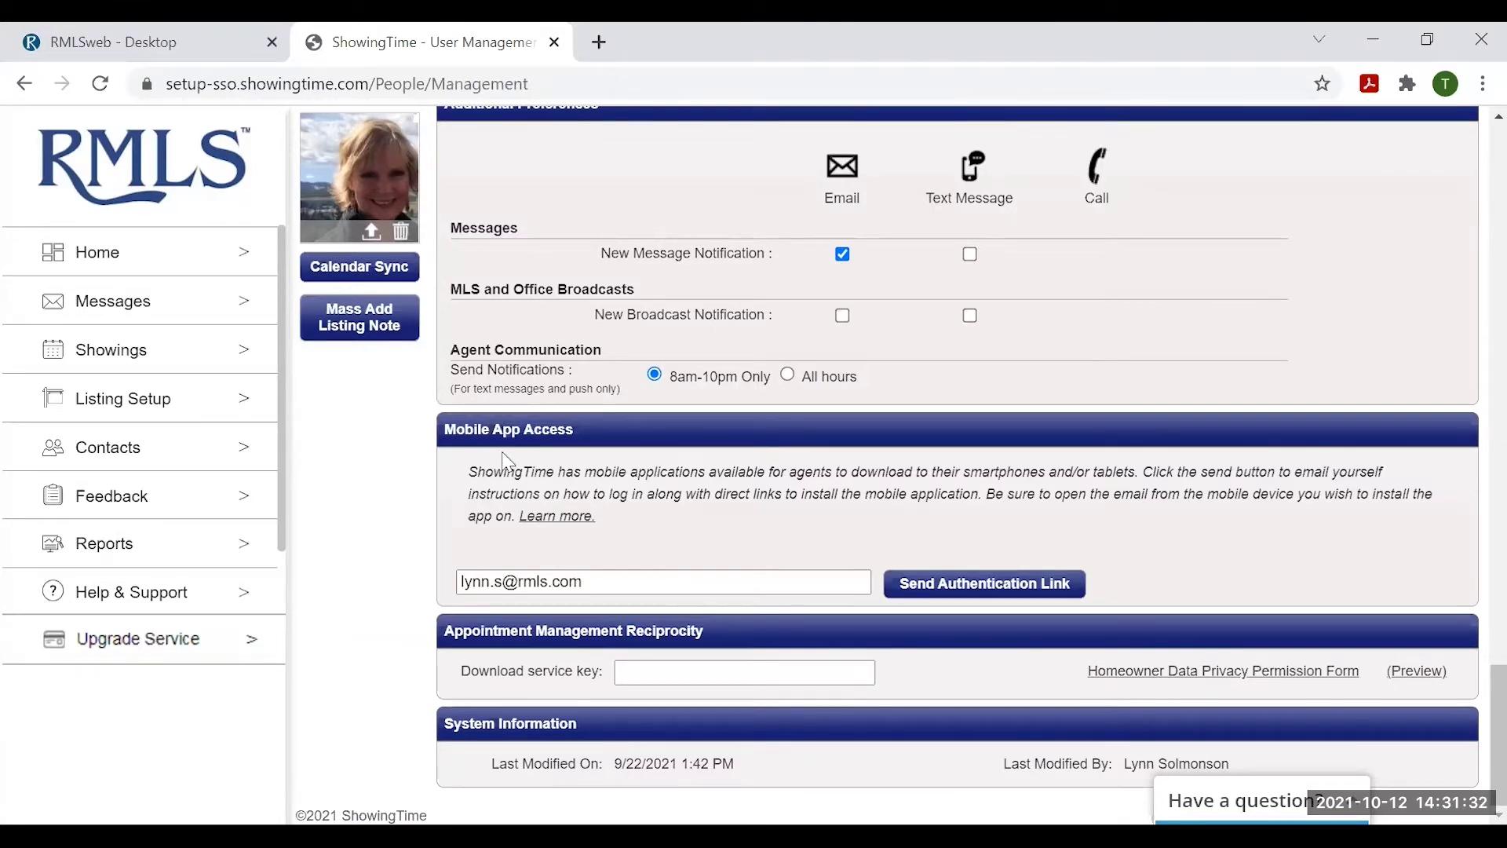
- Return to the top of the profile and go to the Messages inbox
scroll(609, 420, "up", 6)
scroll(695, 342, "up", 15)
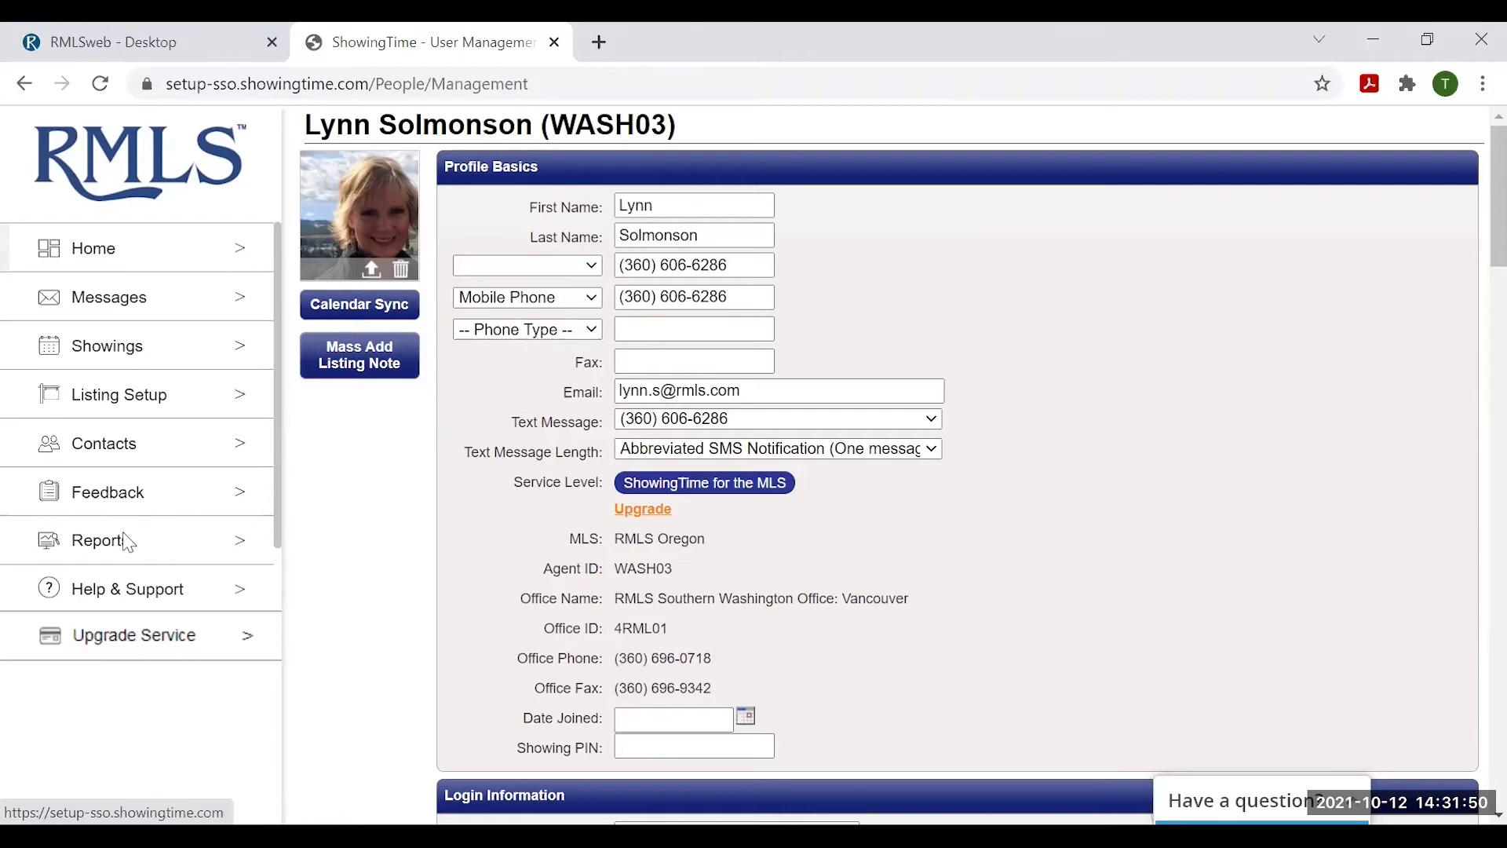
left_click(111, 299)
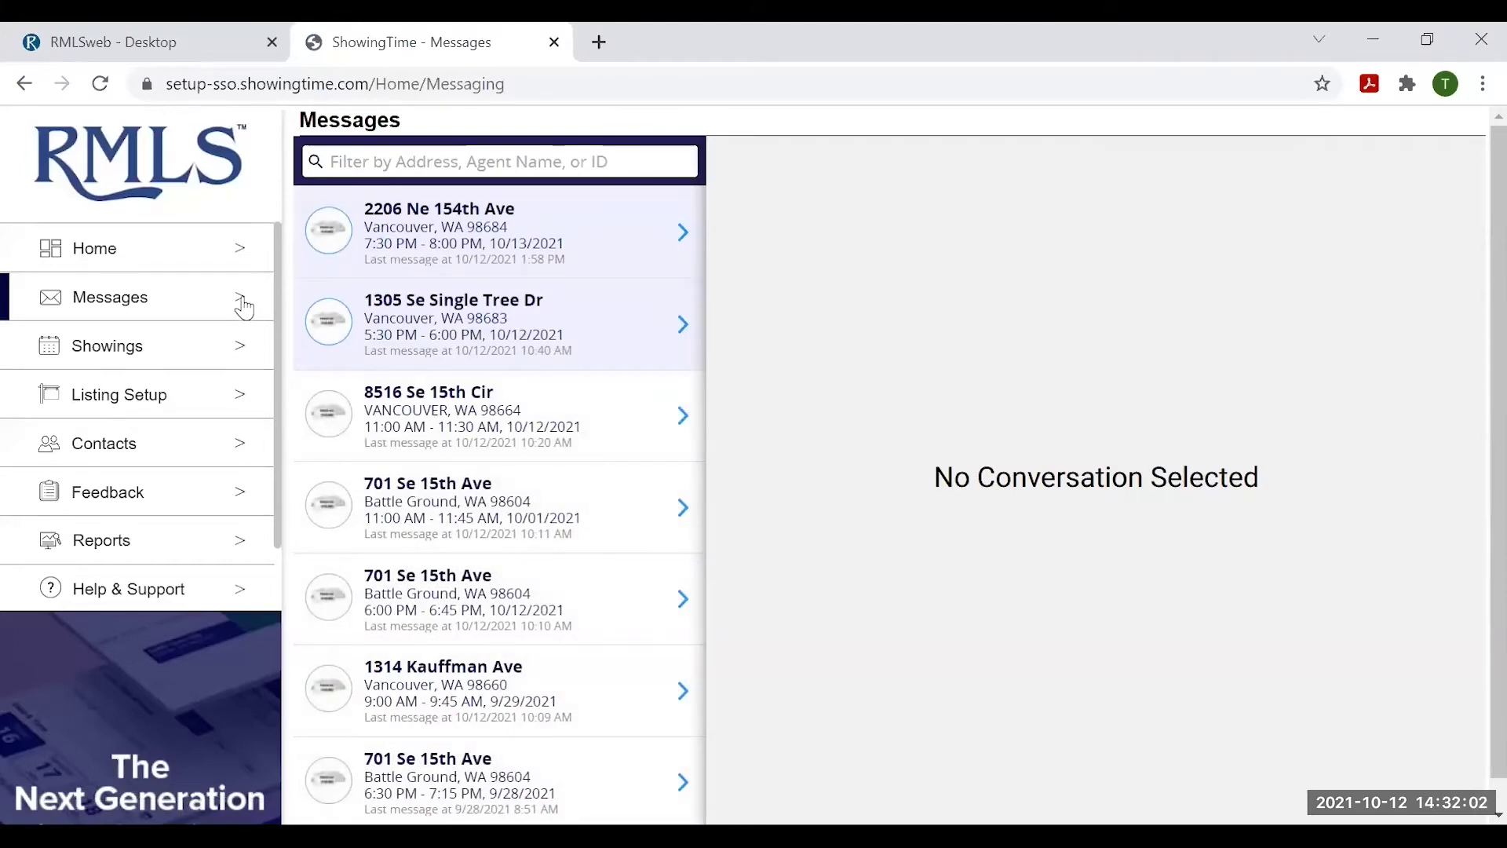
left_click(403, 255)
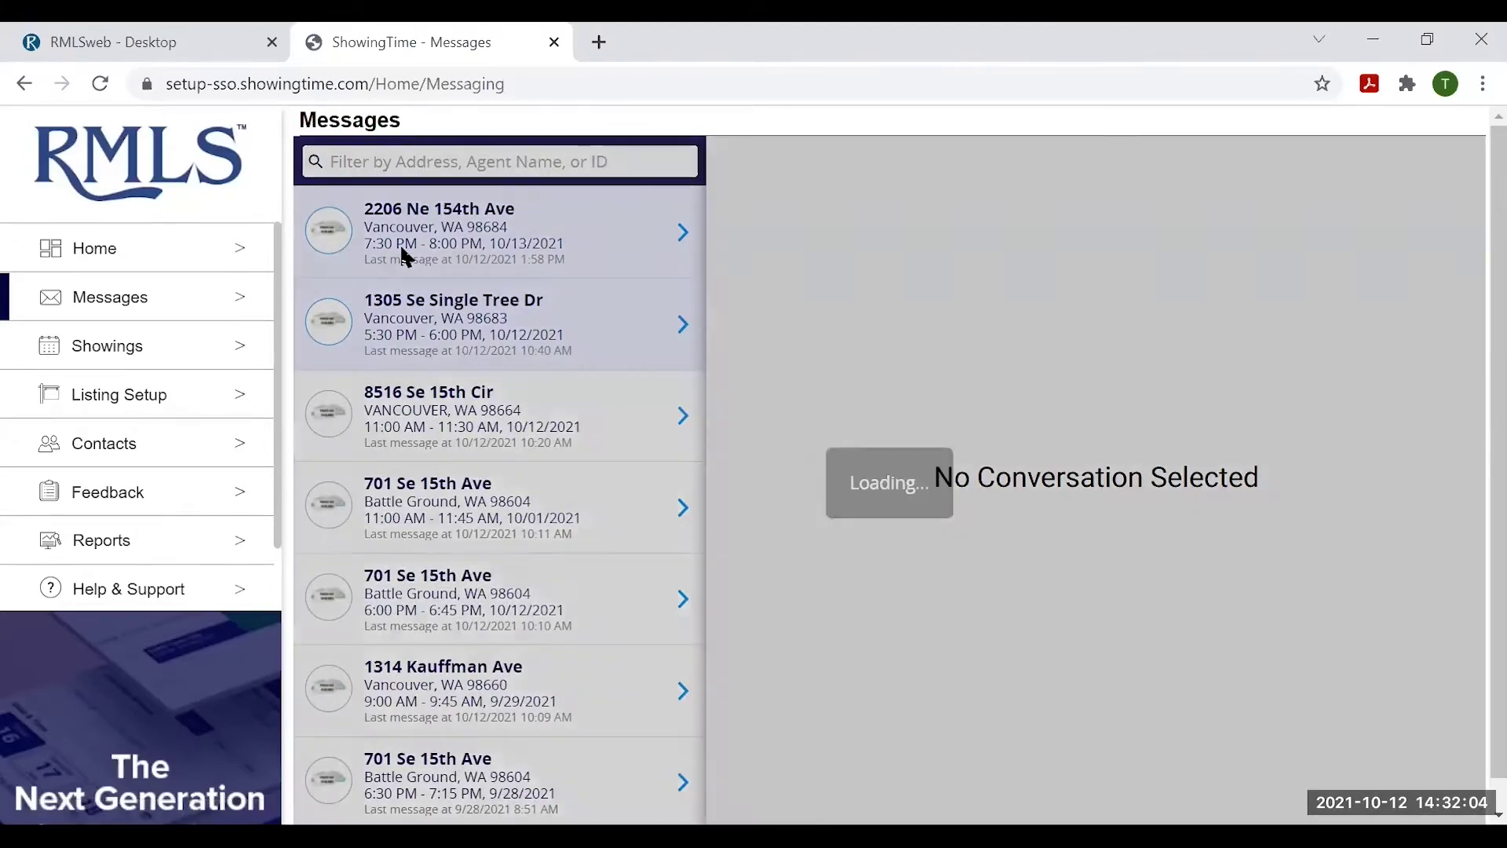
scroll(575, 474, "down", 3)
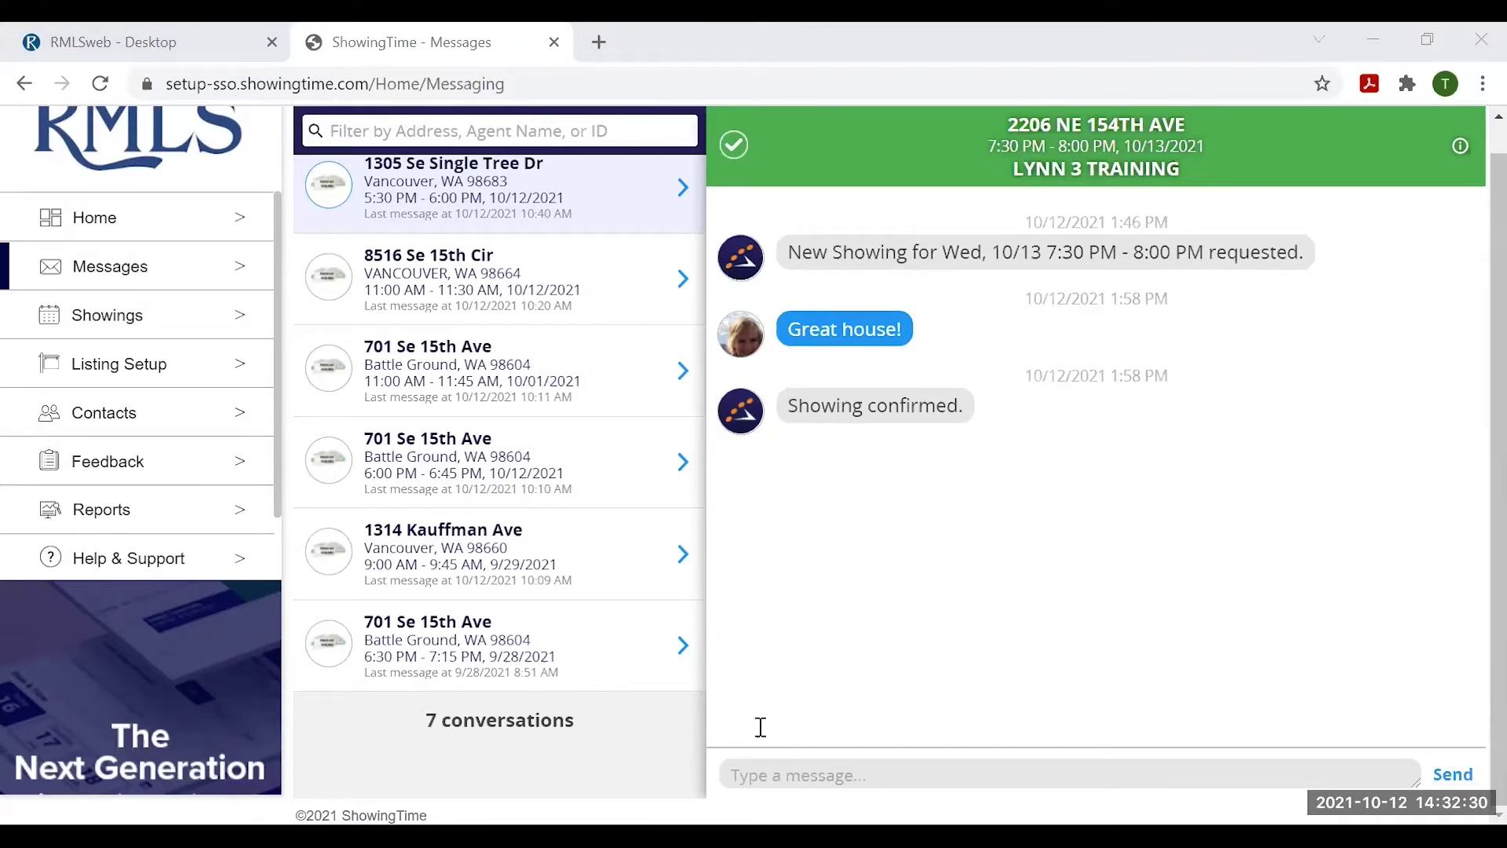
type("Grea")
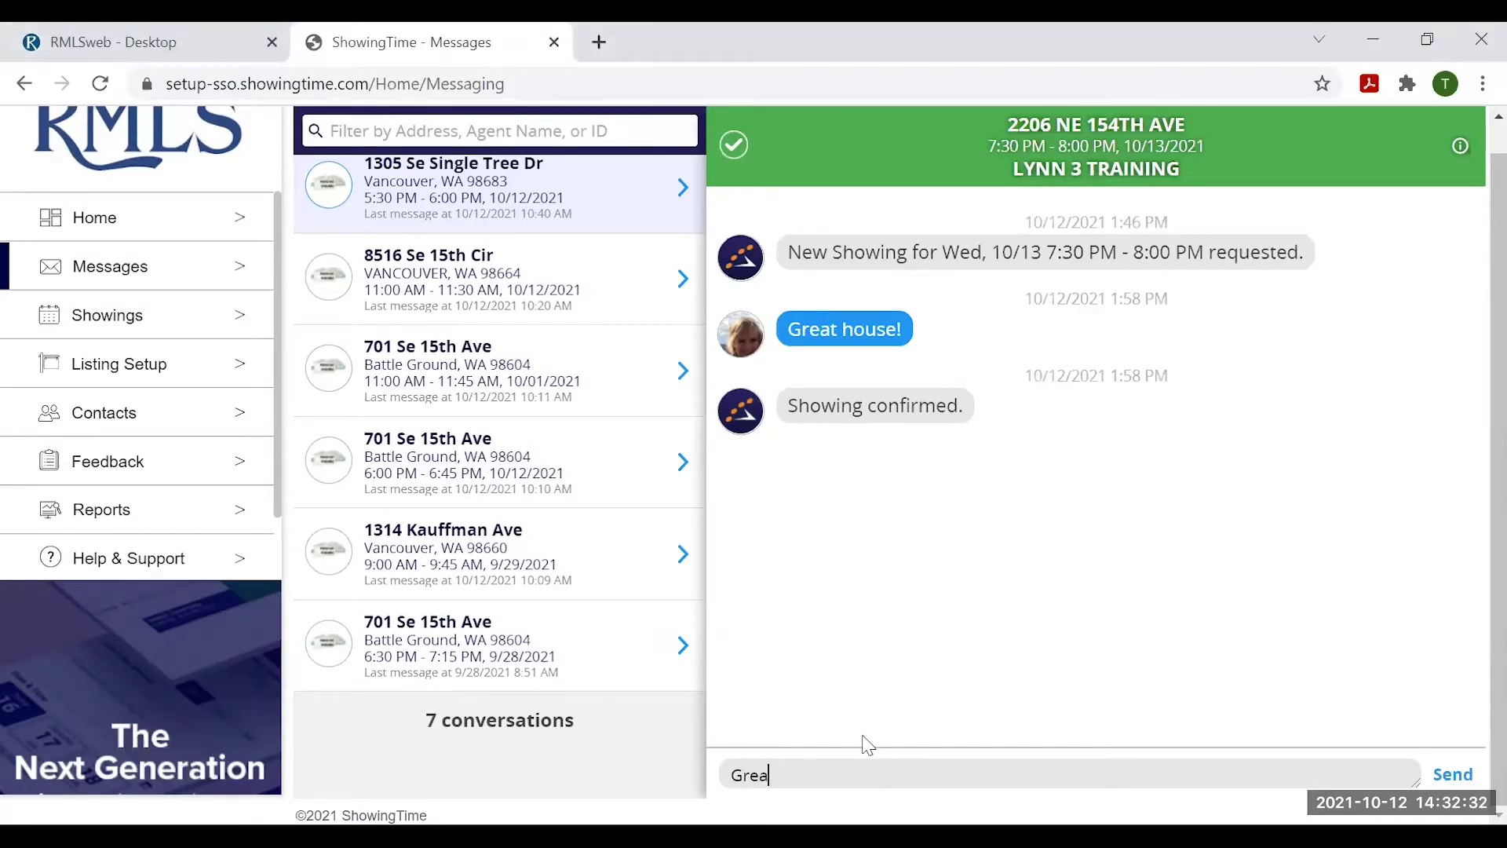
type("t House!")
key("Return")
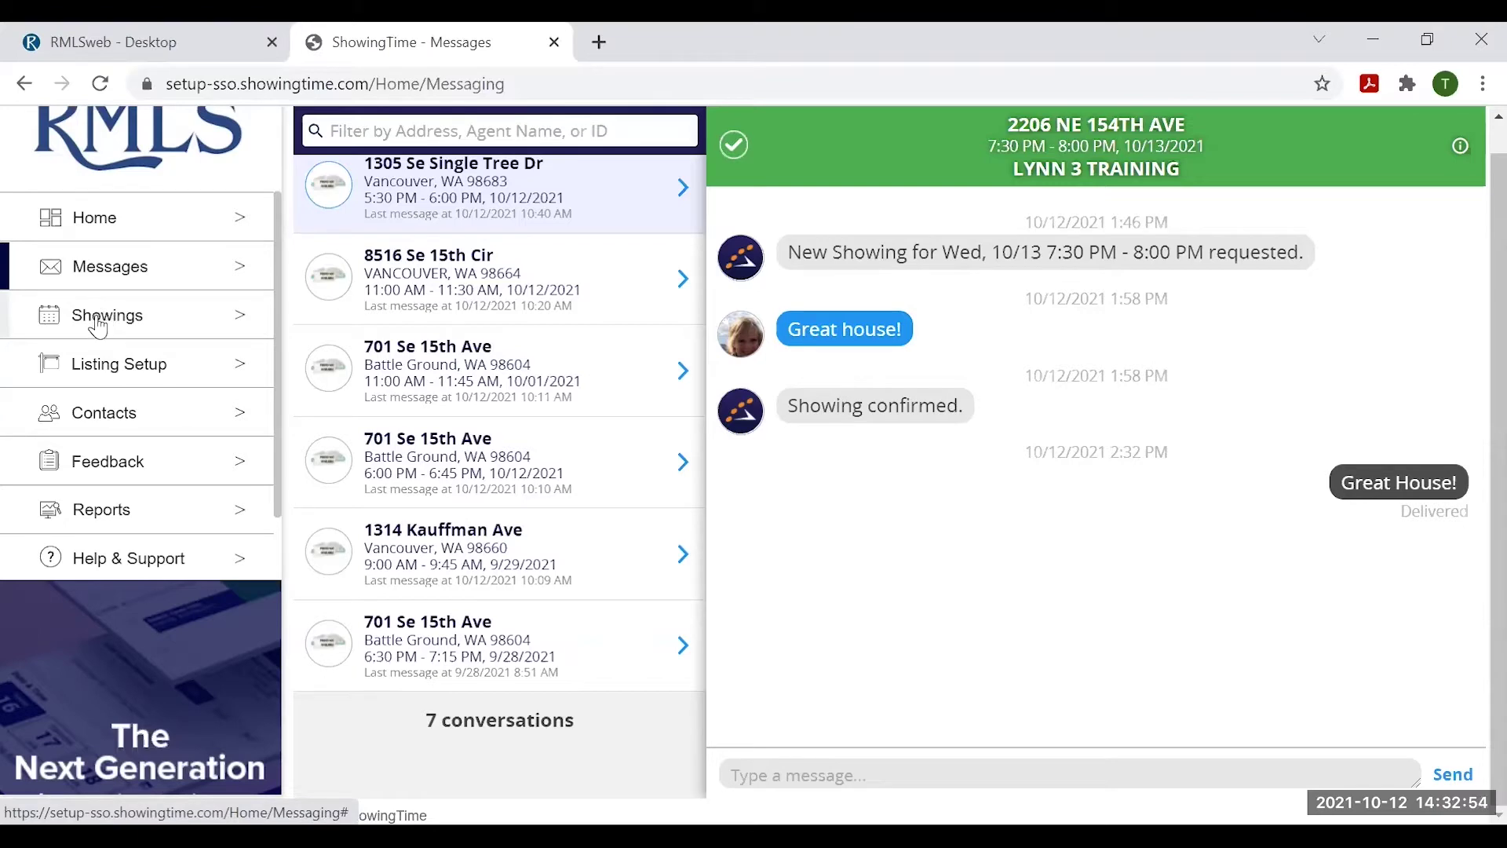
left_click(99, 320)
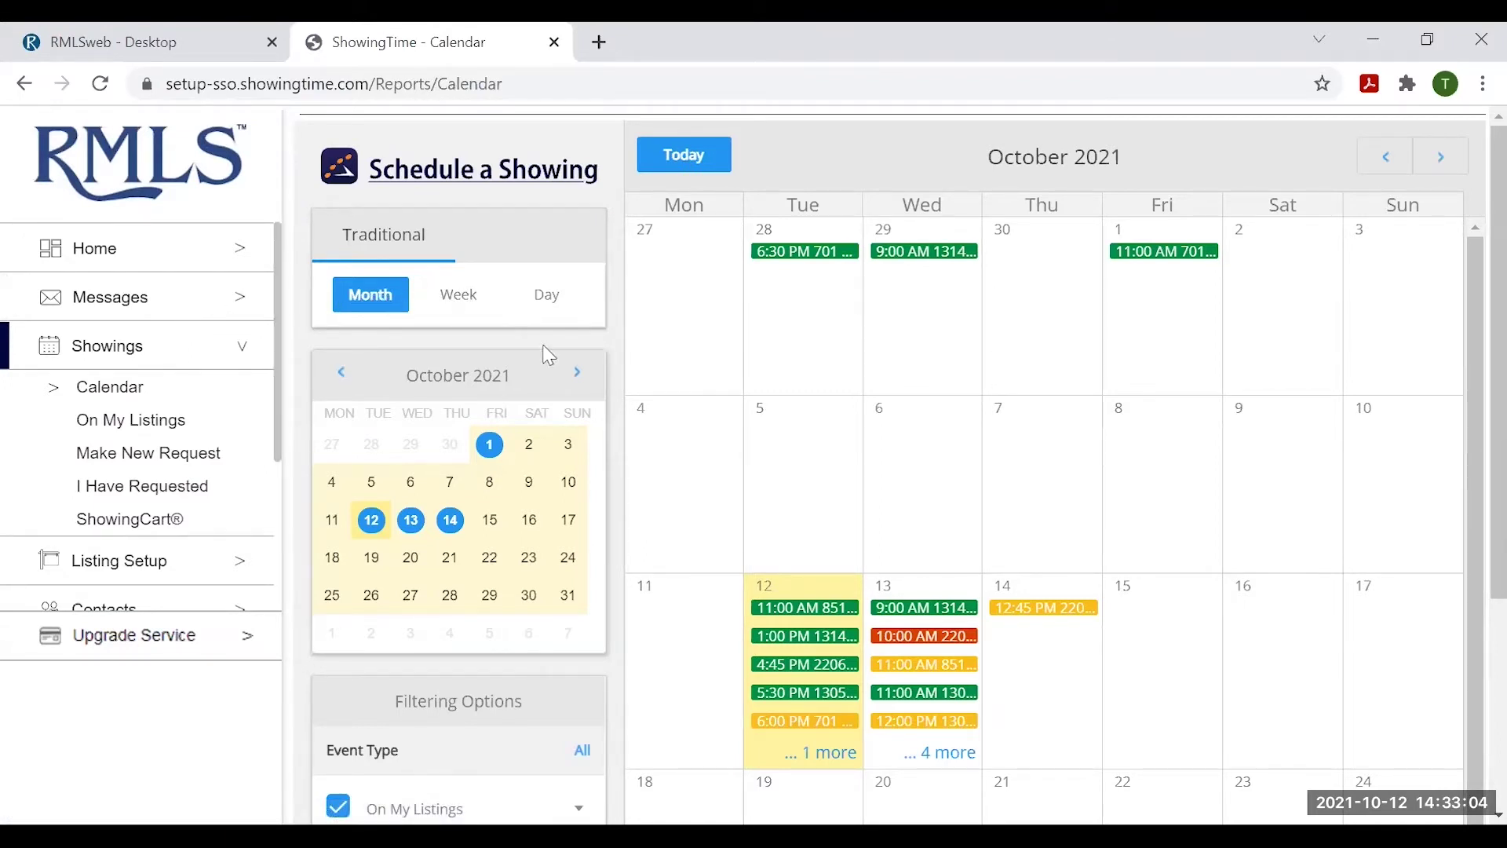
- Check the October 11–17 week and October 12 day schedules, then return to month view
left_click(462, 302)
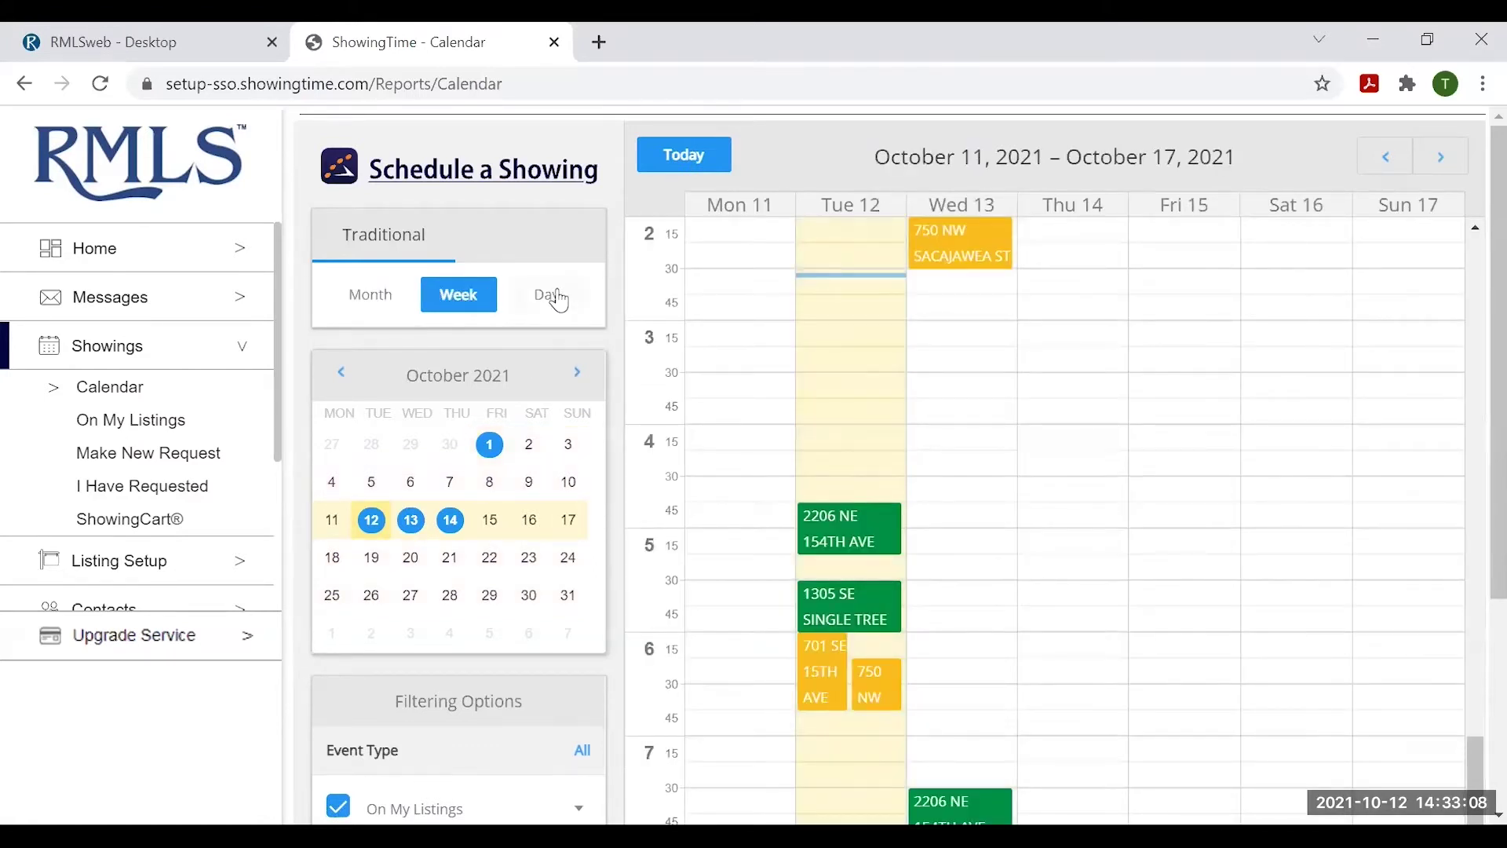
left_click(546, 297)
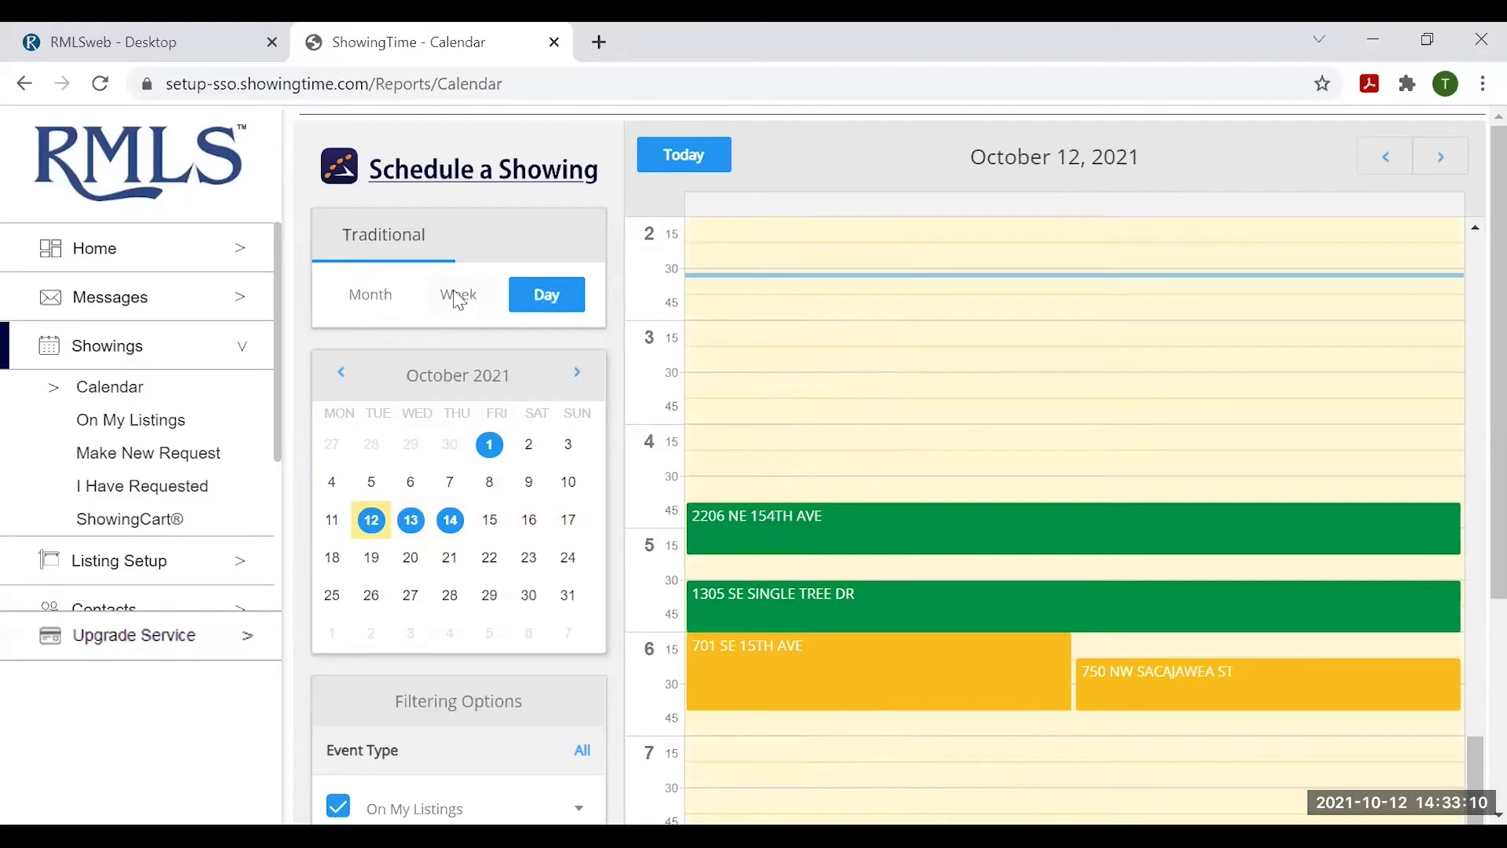
left_click(455, 294)
left_click(376, 292)
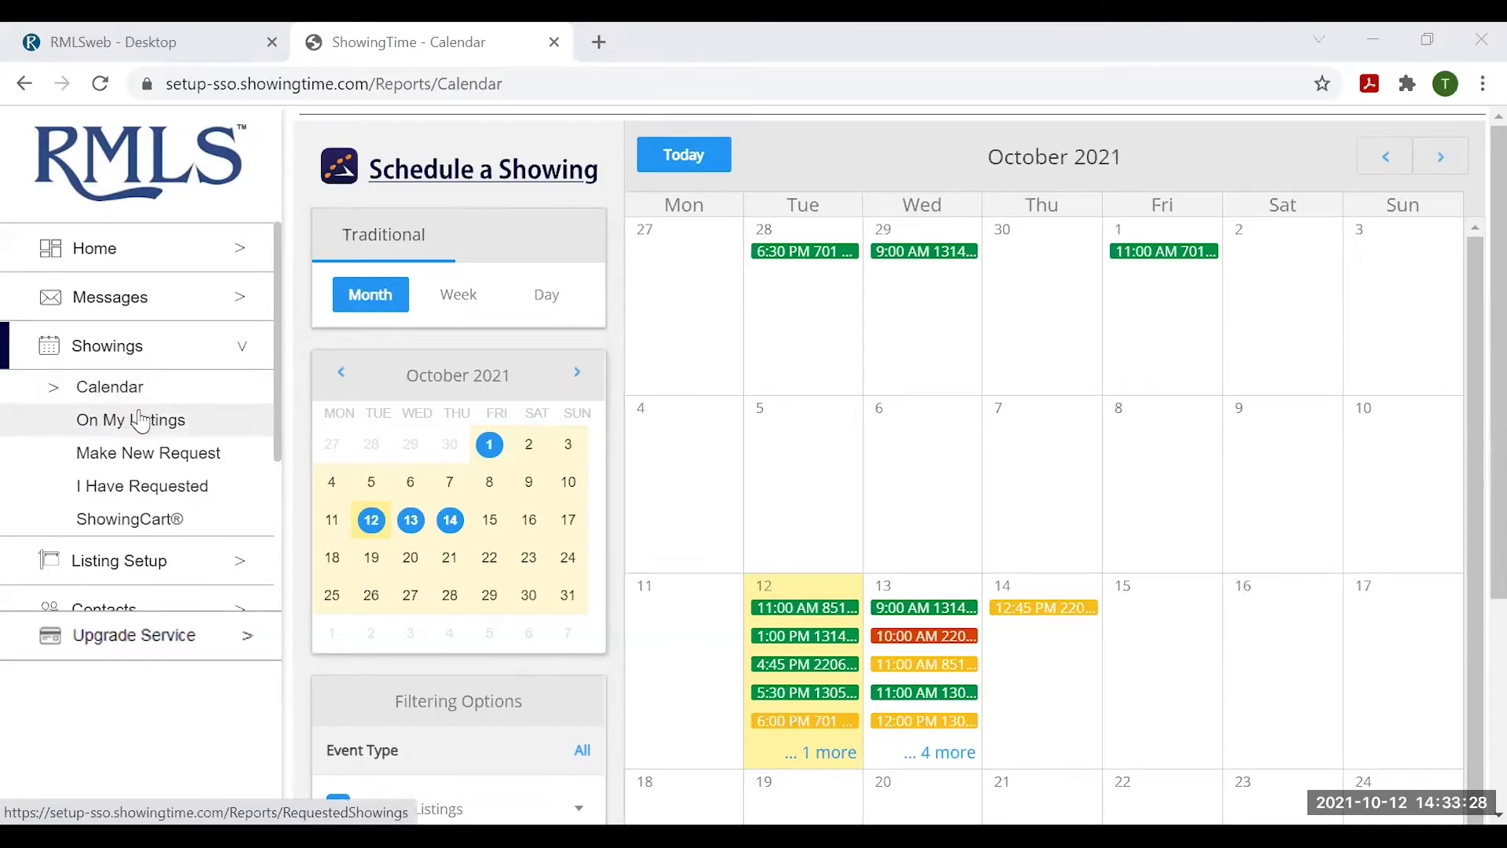
- Review the first showing requested on my listings, then start Make New Request
left_click(153, 424)
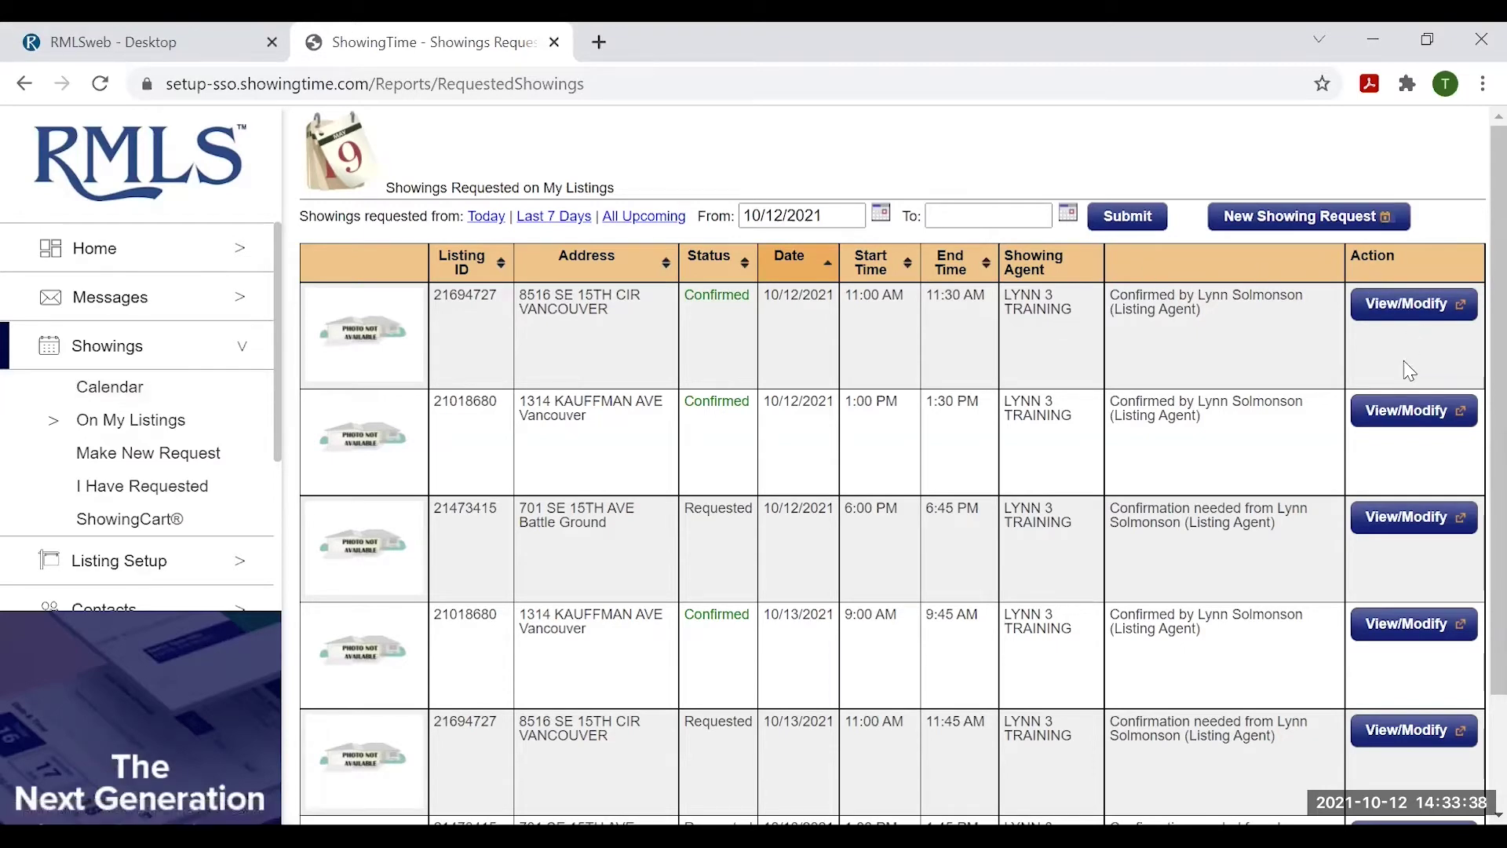
left_click(1421, 411)
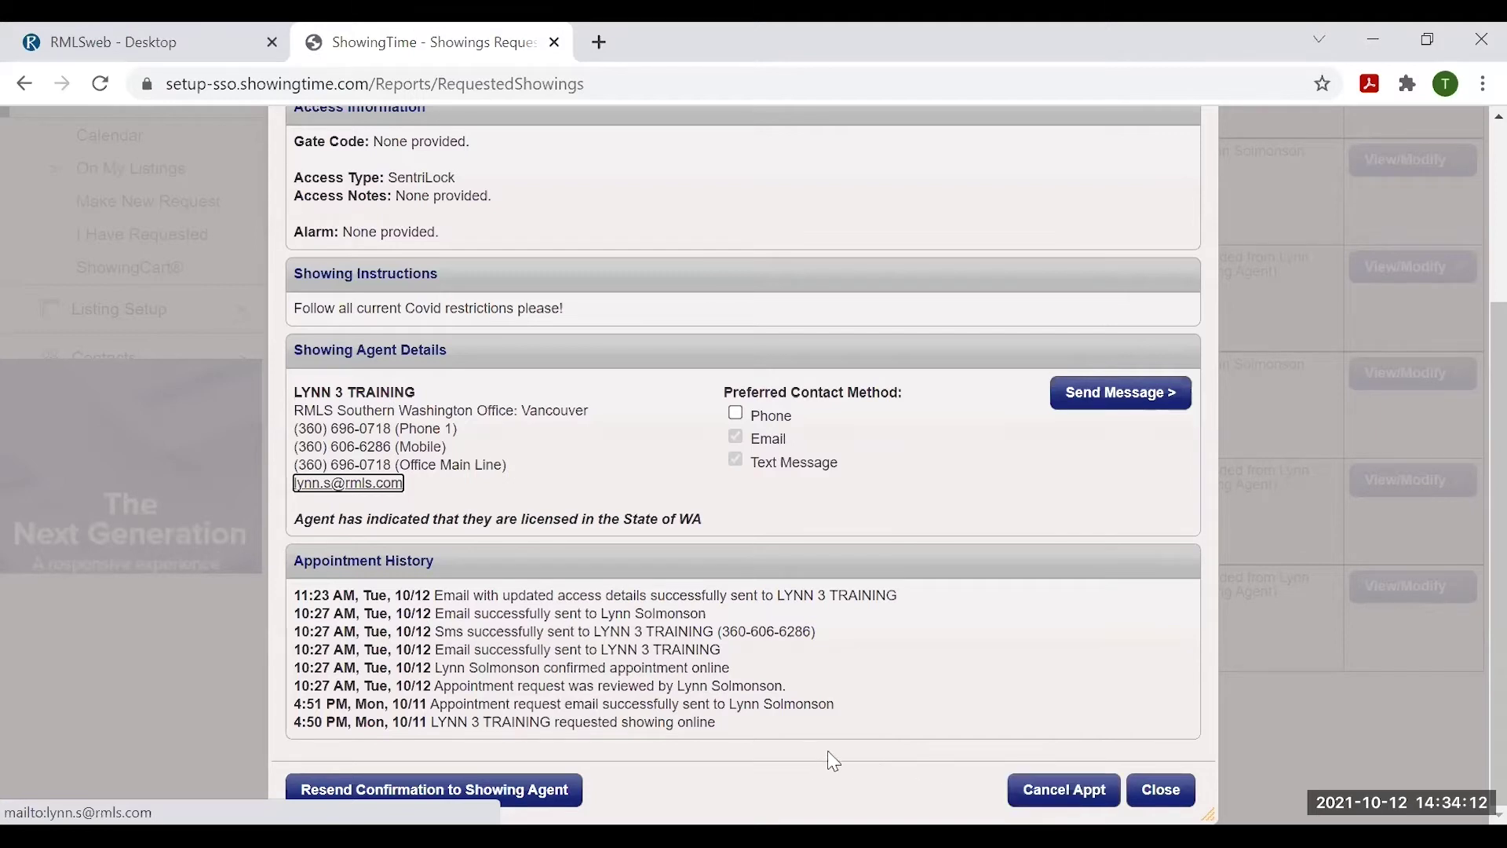
left_click(1128, 785)
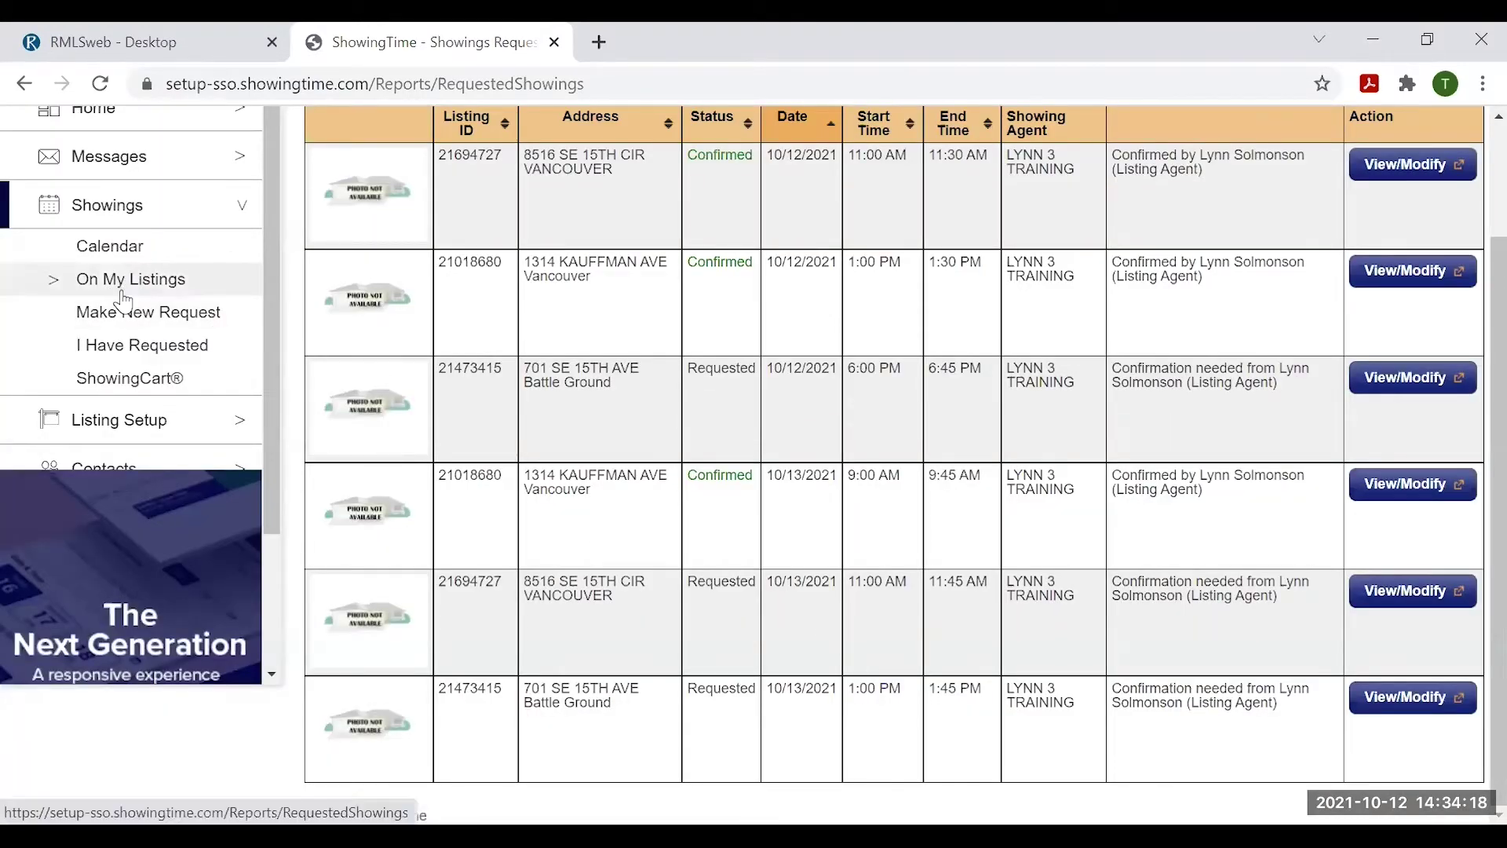
left_click(131, 317)
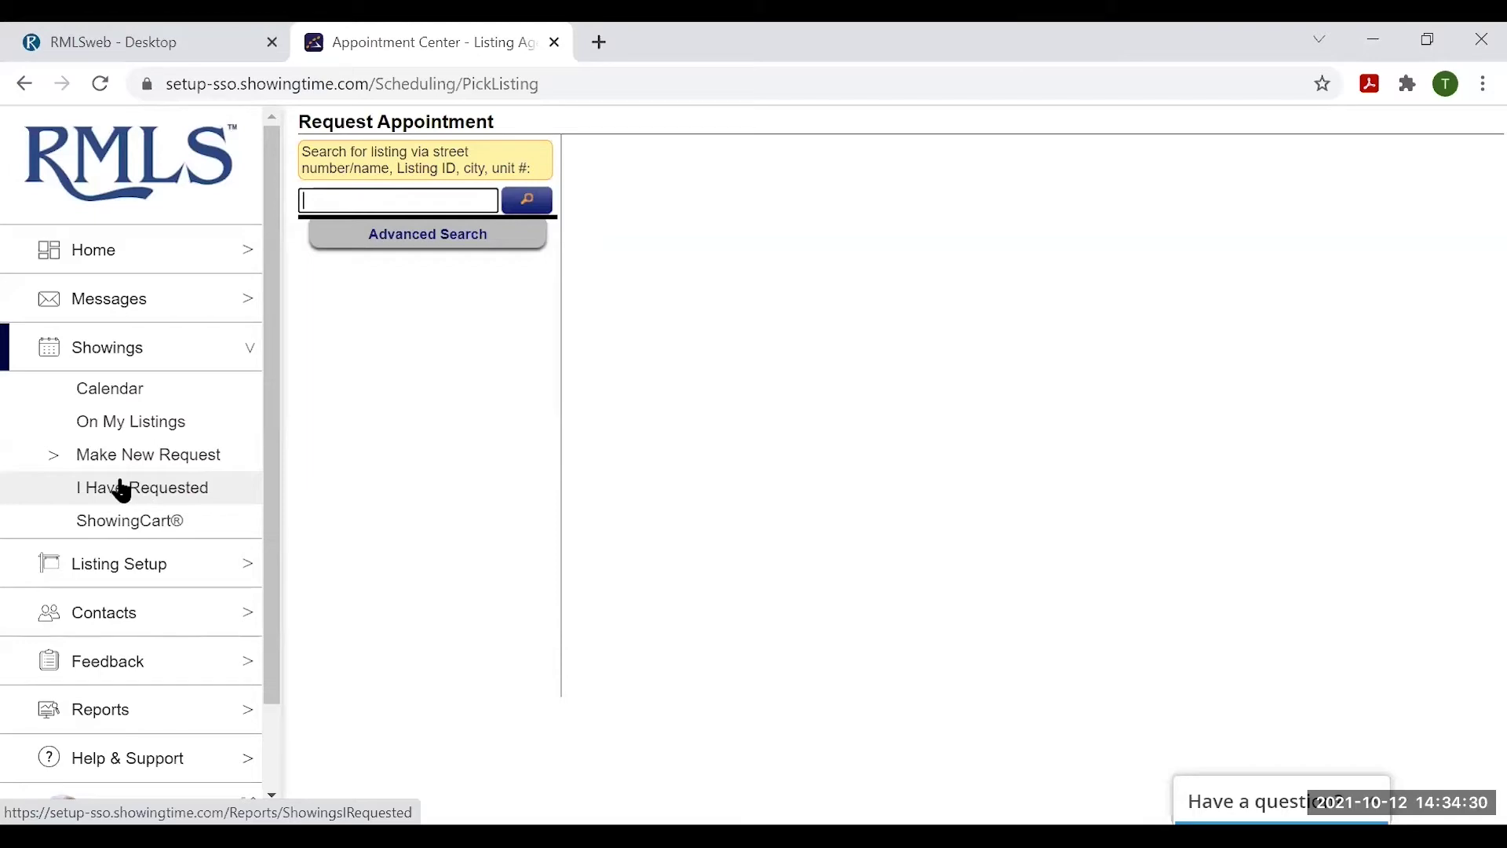
- Browse Showings I Have Requested and view the 4:45 PM showing's details
left_click(122, 488)
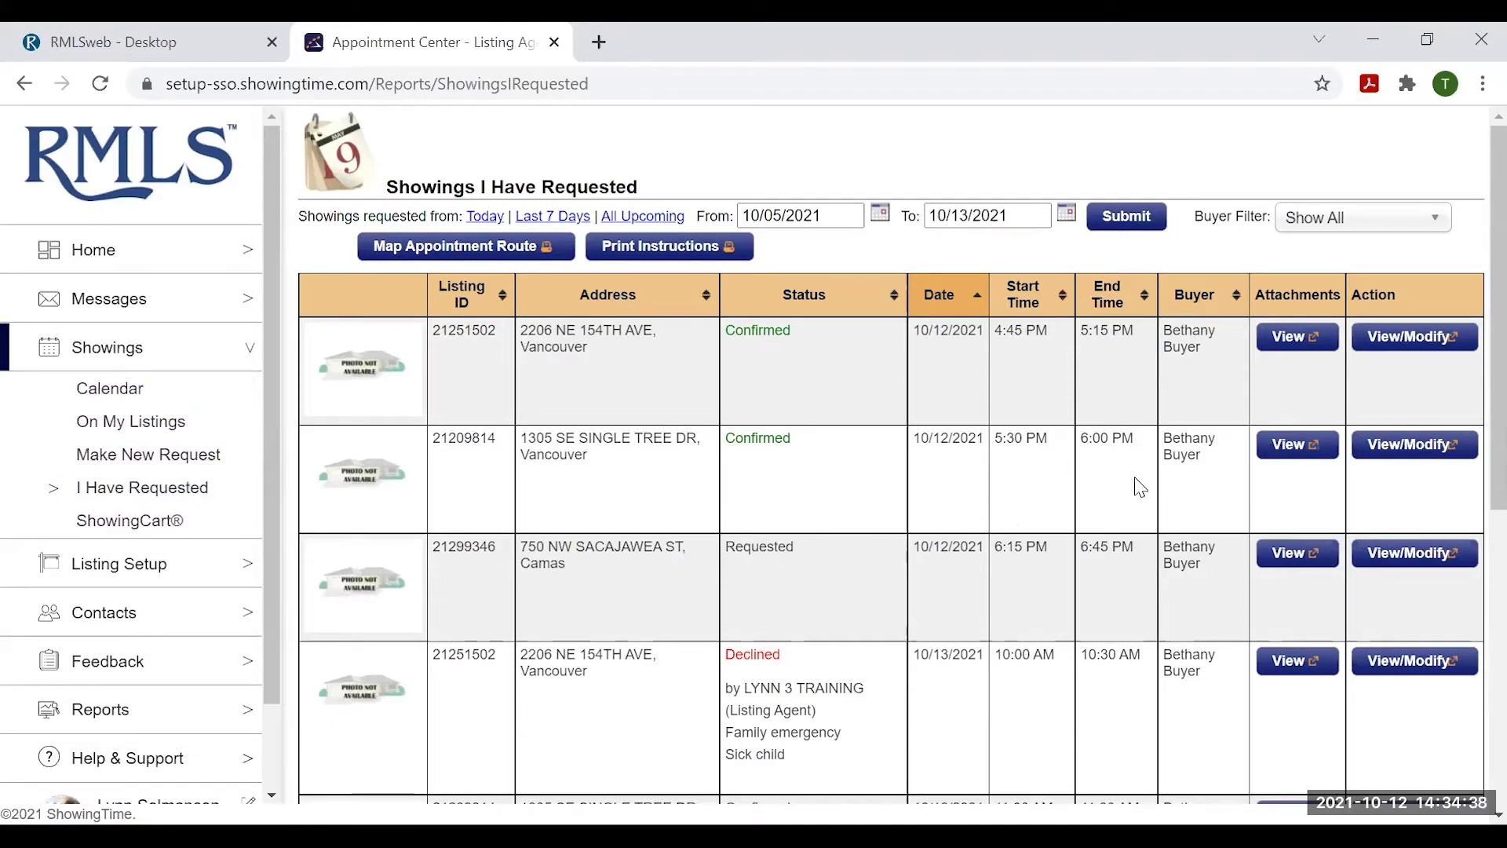
scroll(823, 415, "down", 1)
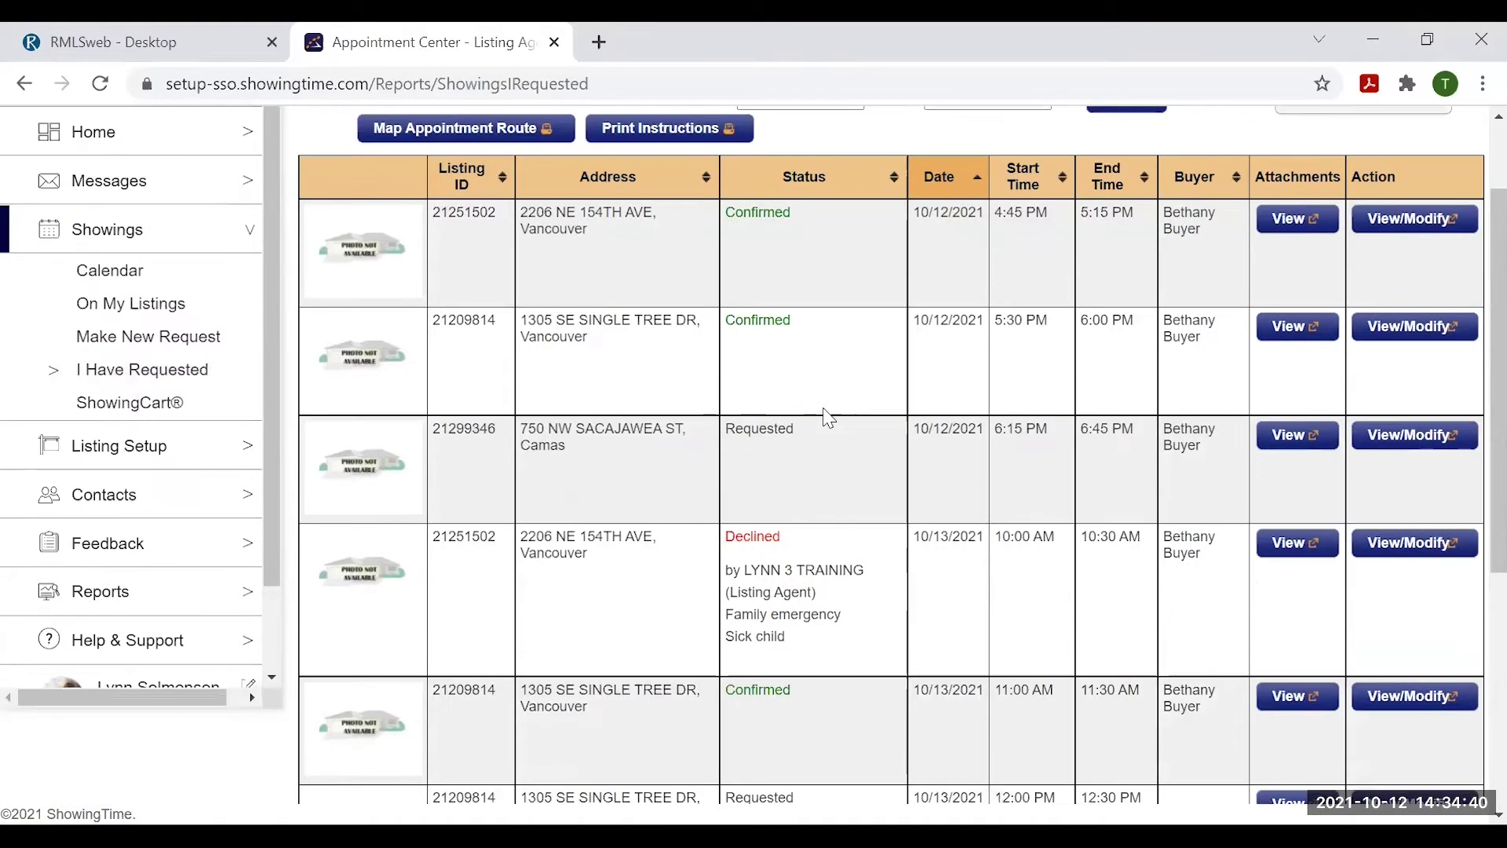
scroll(824, 417, "up", 1)
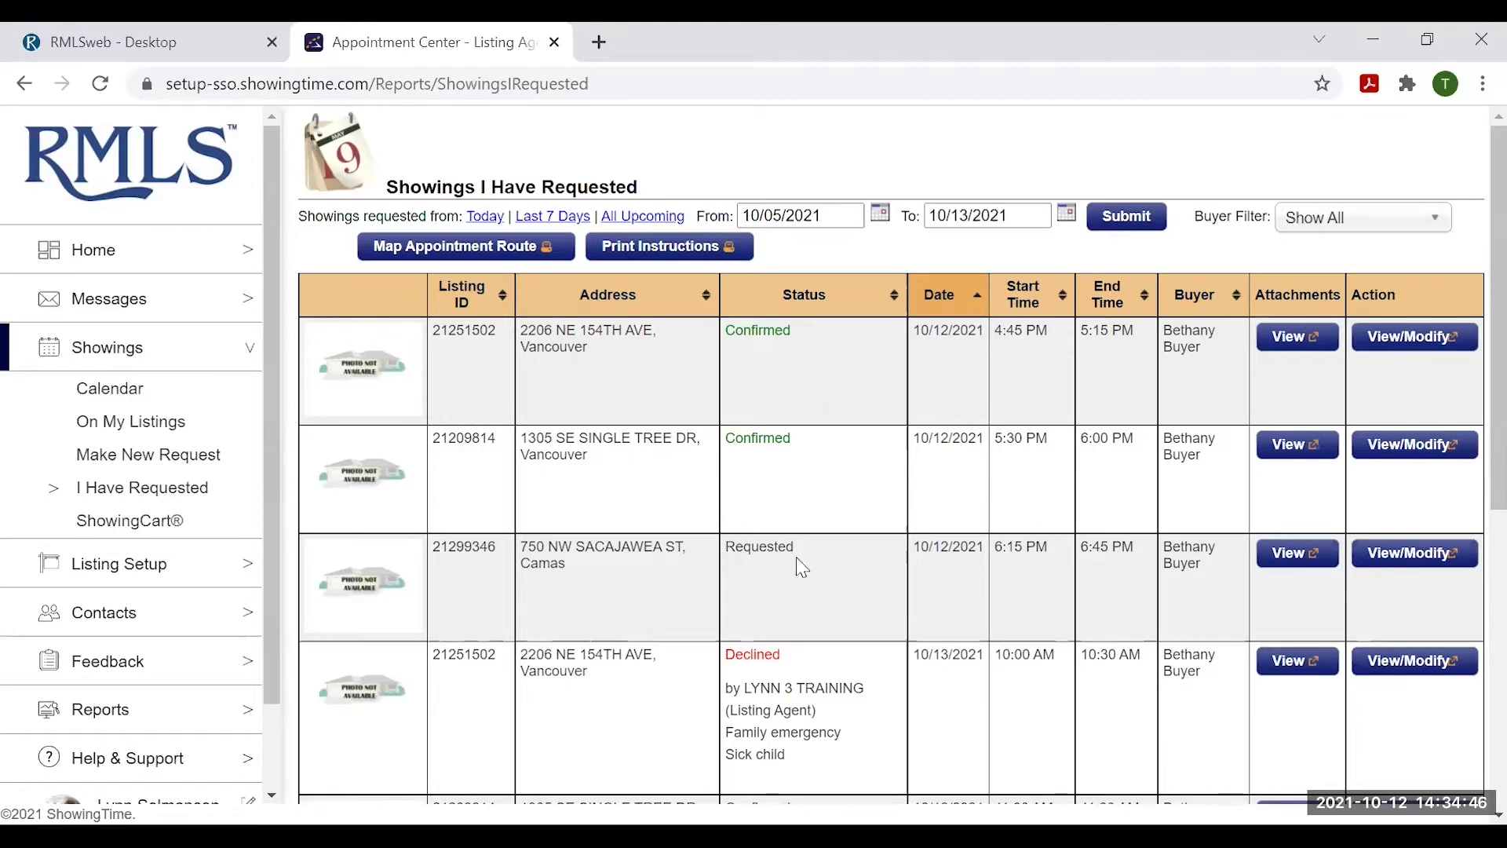
scroll(825, 585, "down", 2)
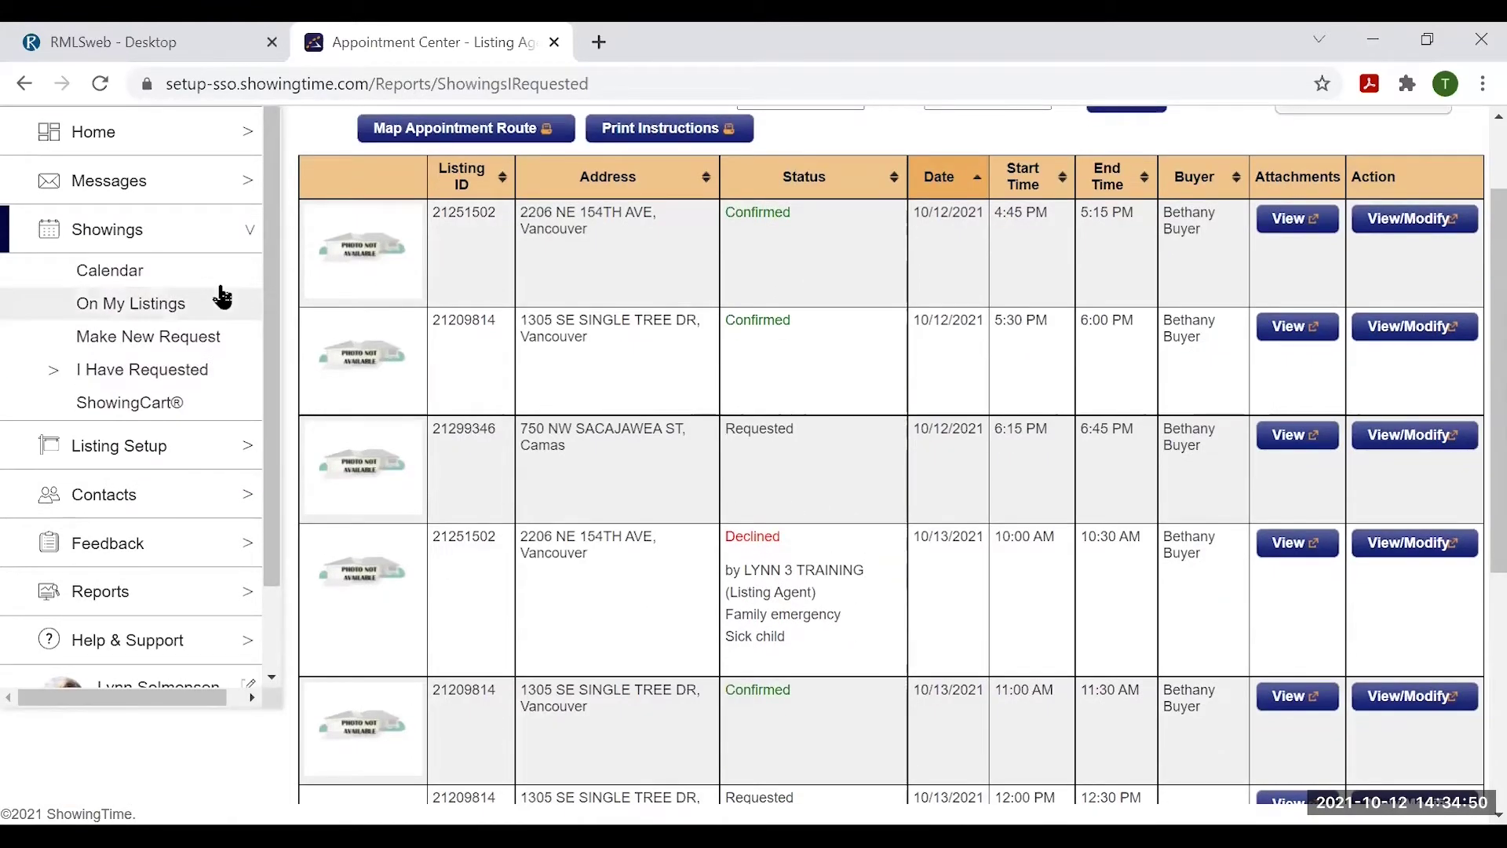
scroll(861, 571, "down", 5)
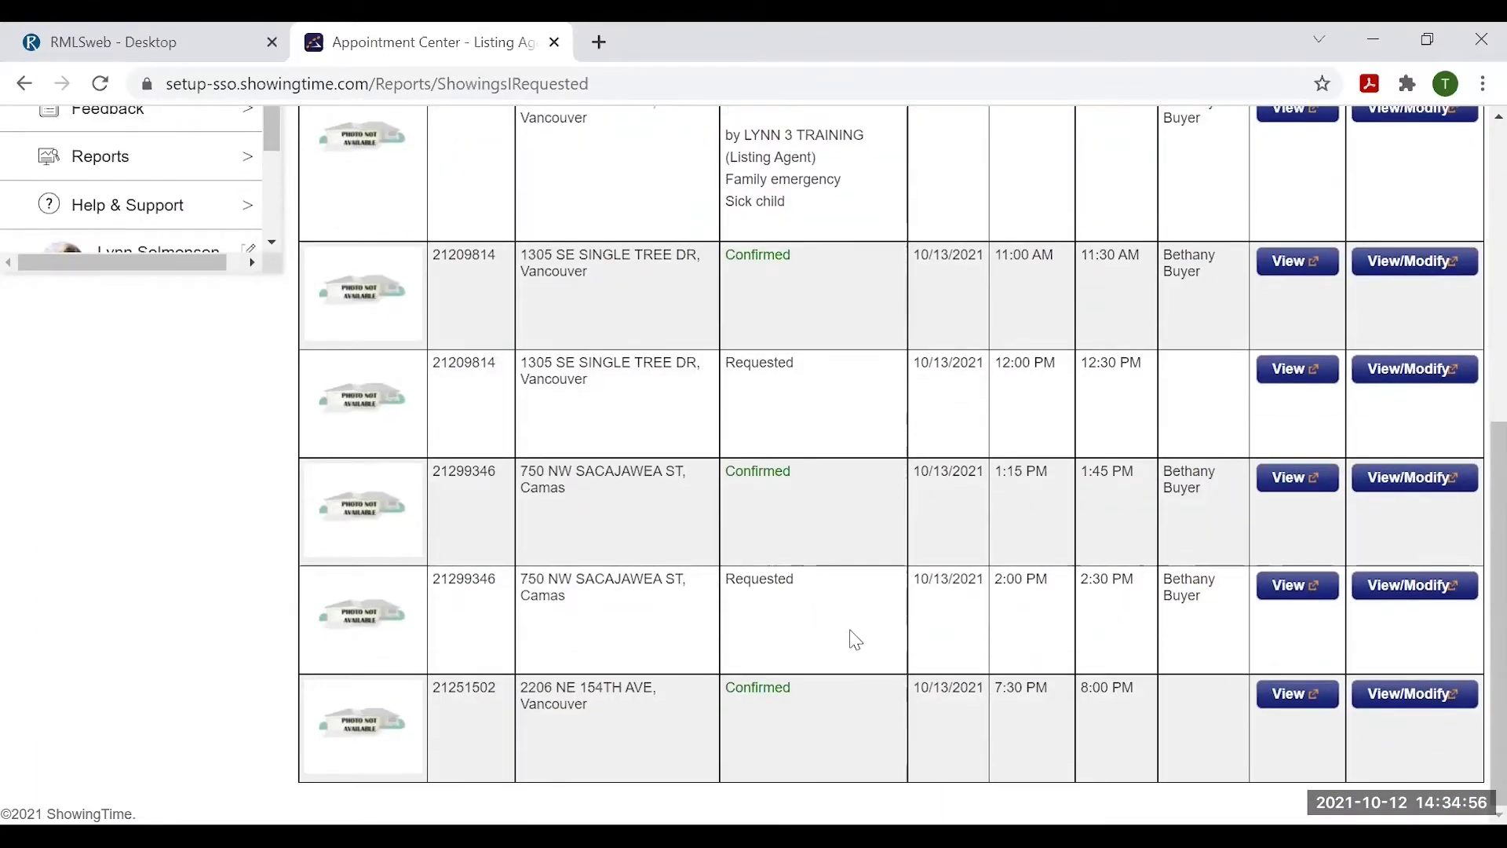
scroll(880, 633, "up", 7)
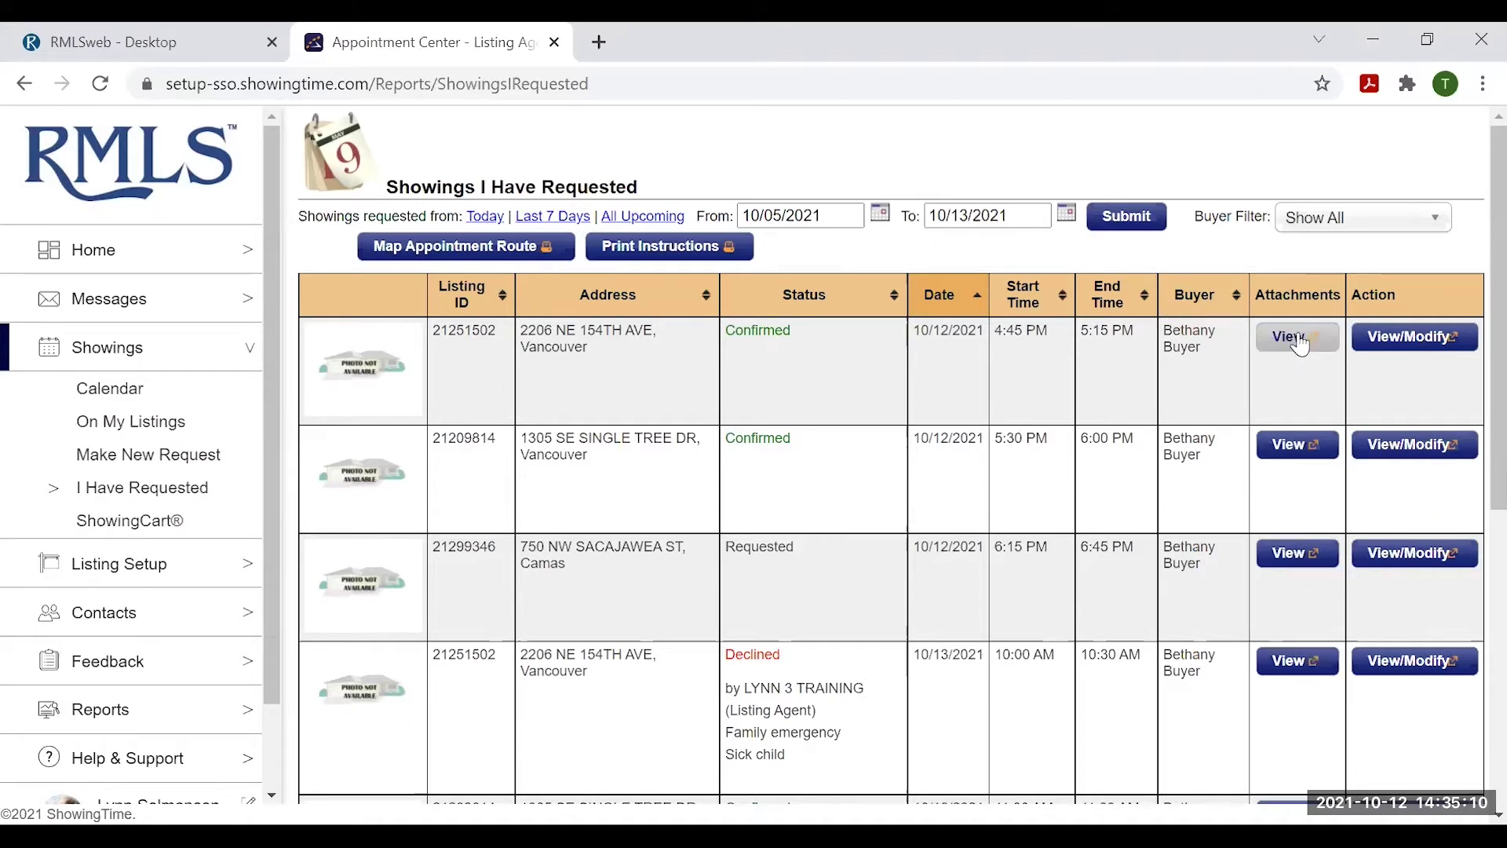
left_click(1425, 341)
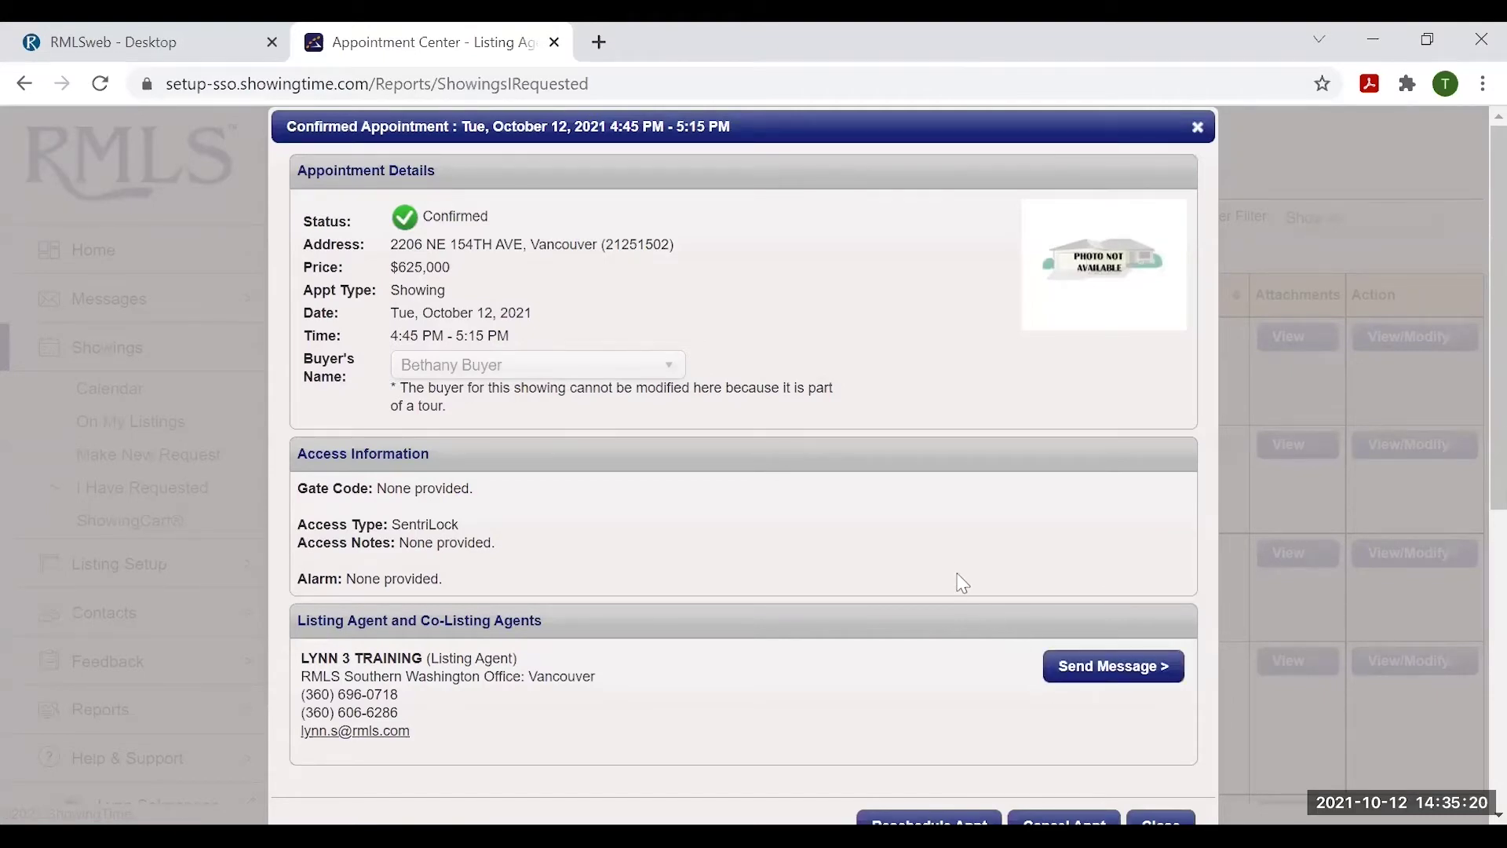
scroll(963, 585, "down", 3)
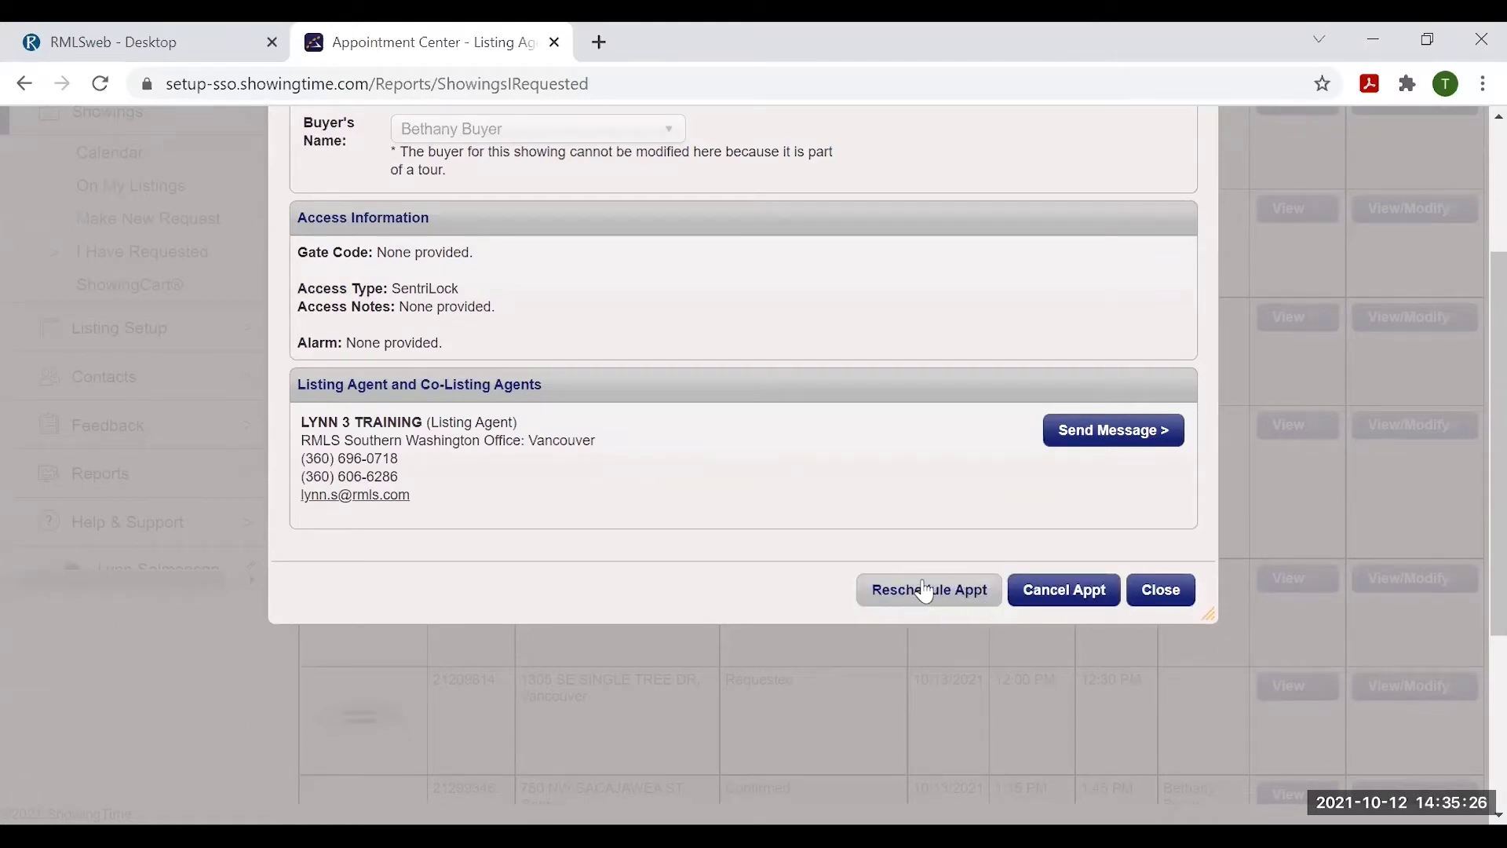
left_click(1162, 590)
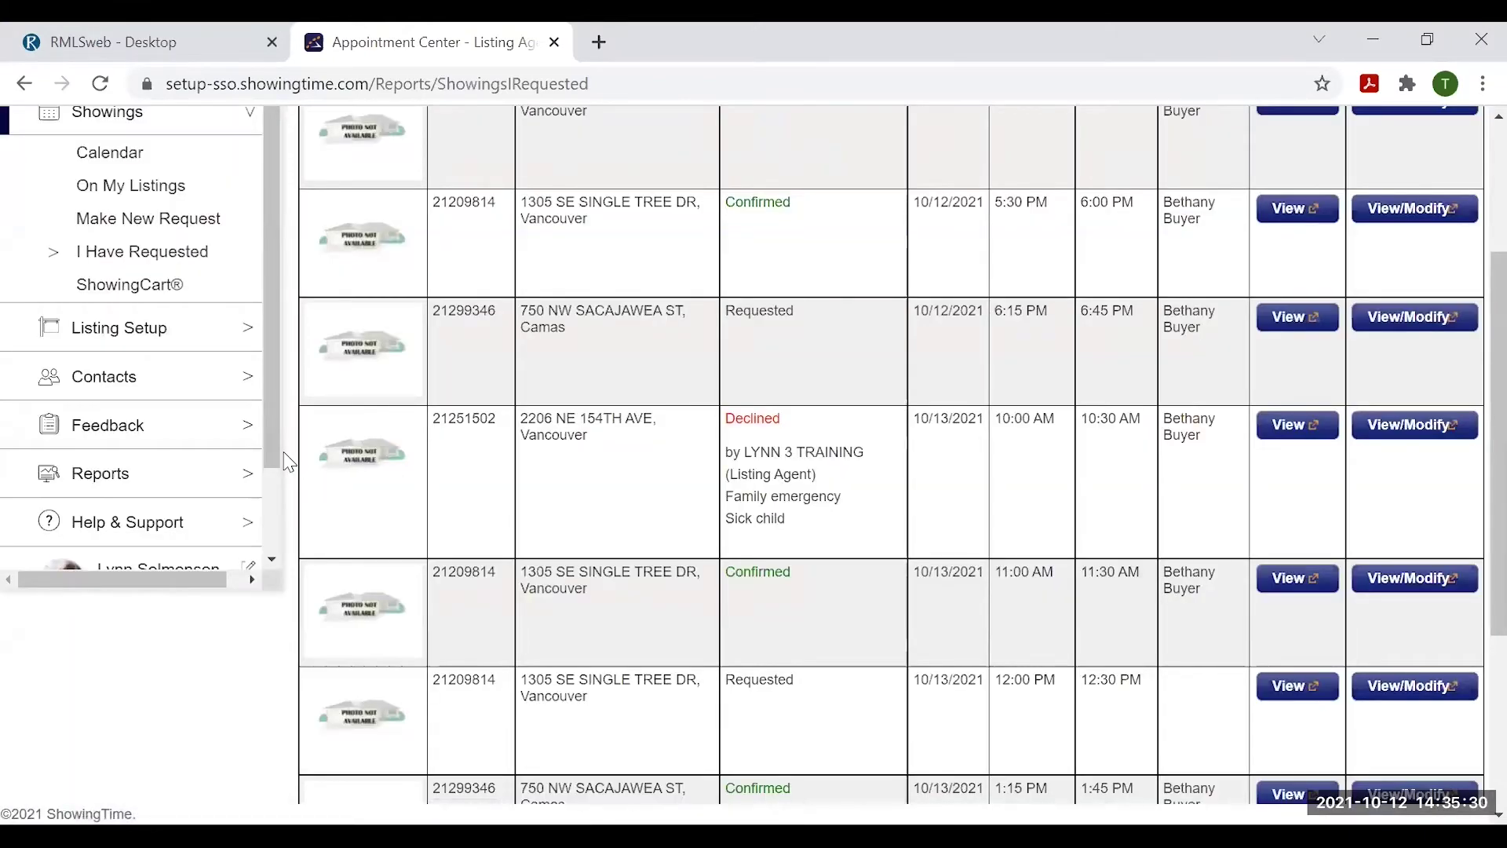
scroll(236, 439, "up", 3)
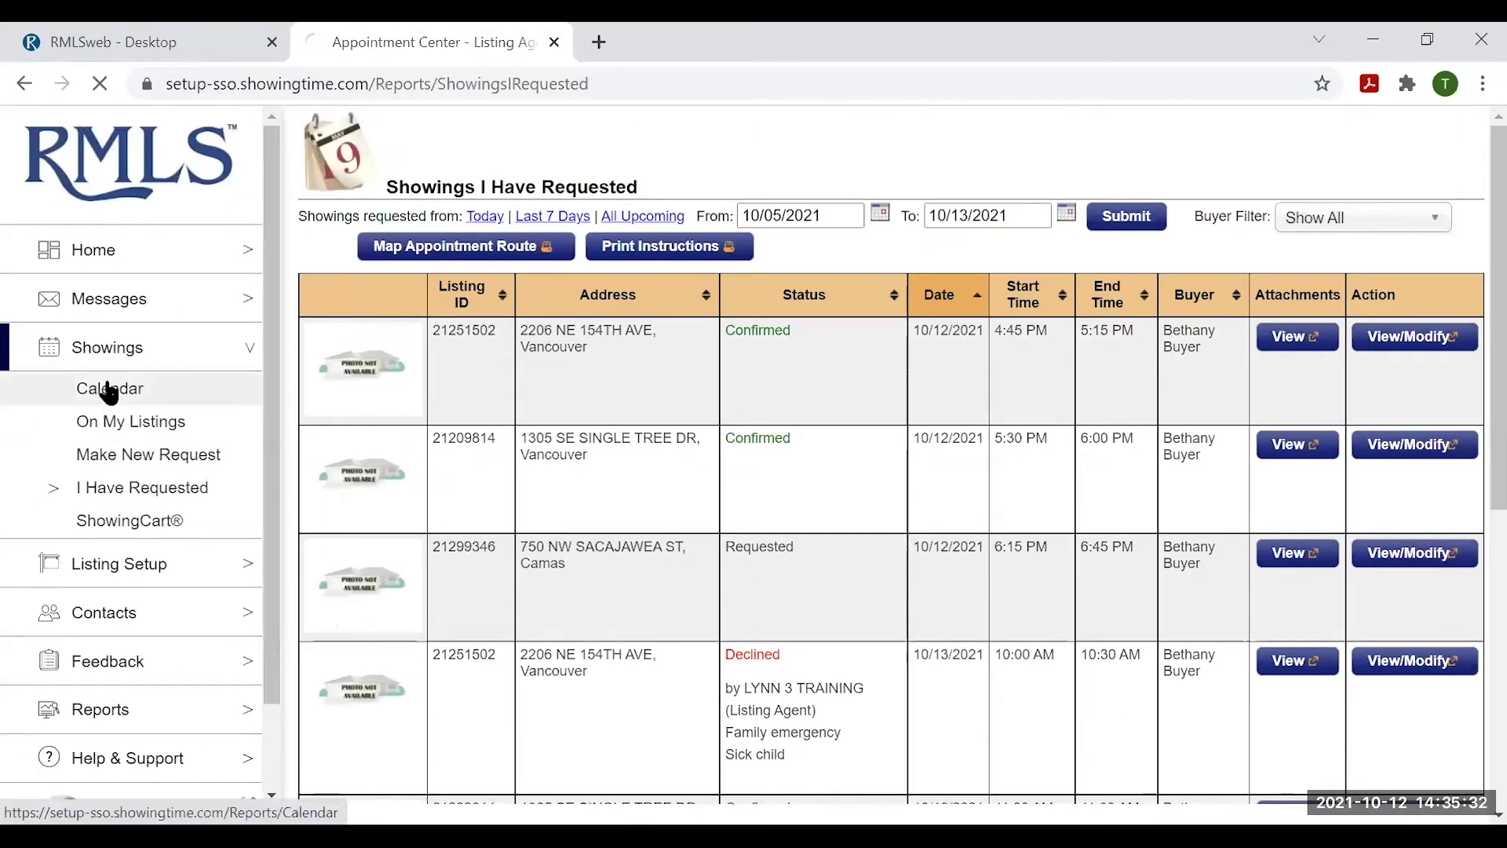
- Open Showings > Calendar and preview the October 12 and 13 appointments
left_click(108, 390)
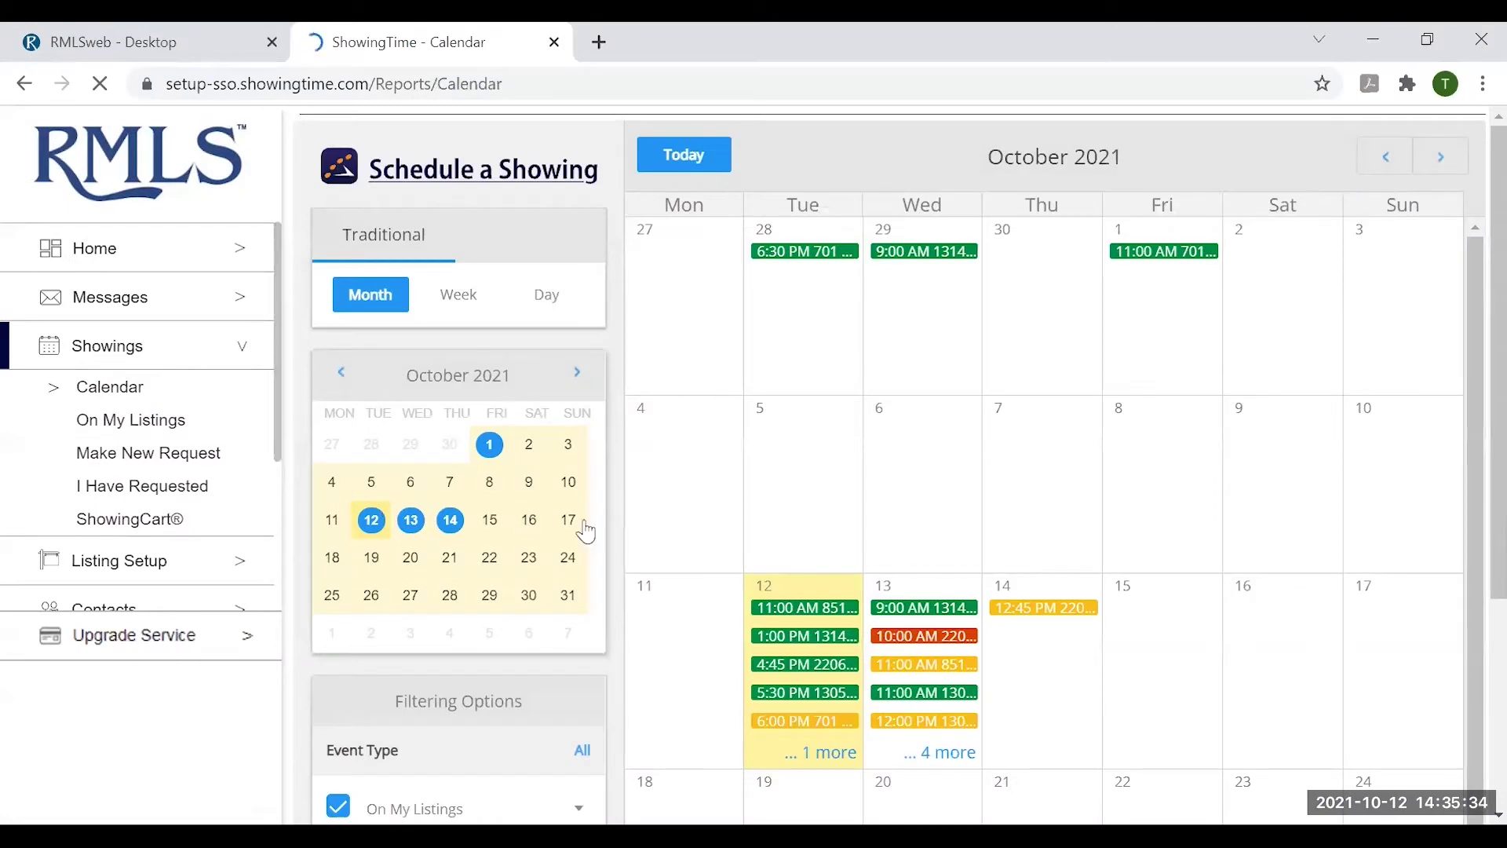
mouse_move(816, 608)
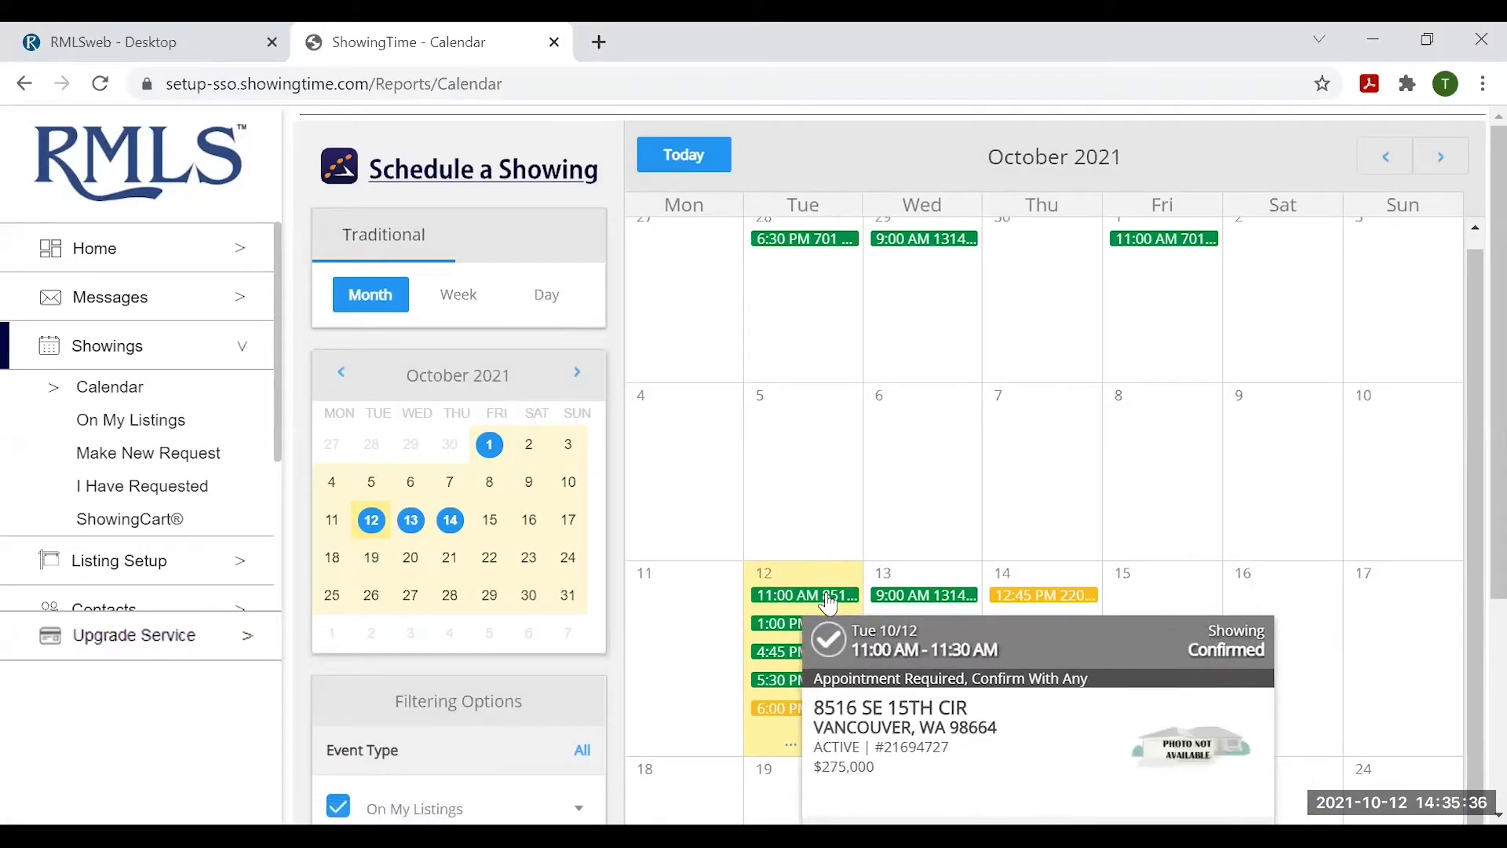
mouse_move(801, 716)
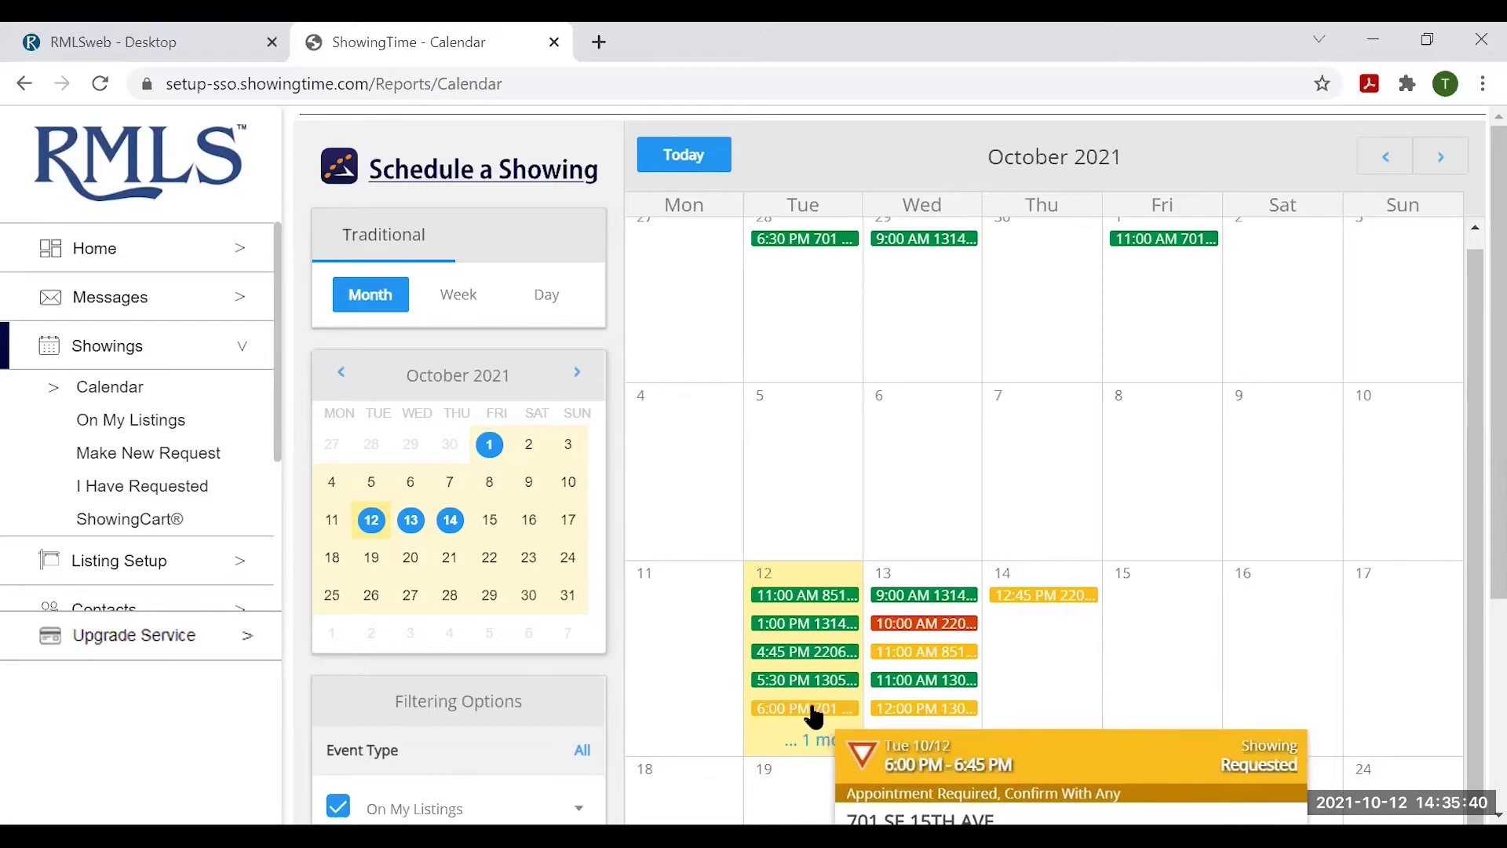
mouse_move(971, 633)
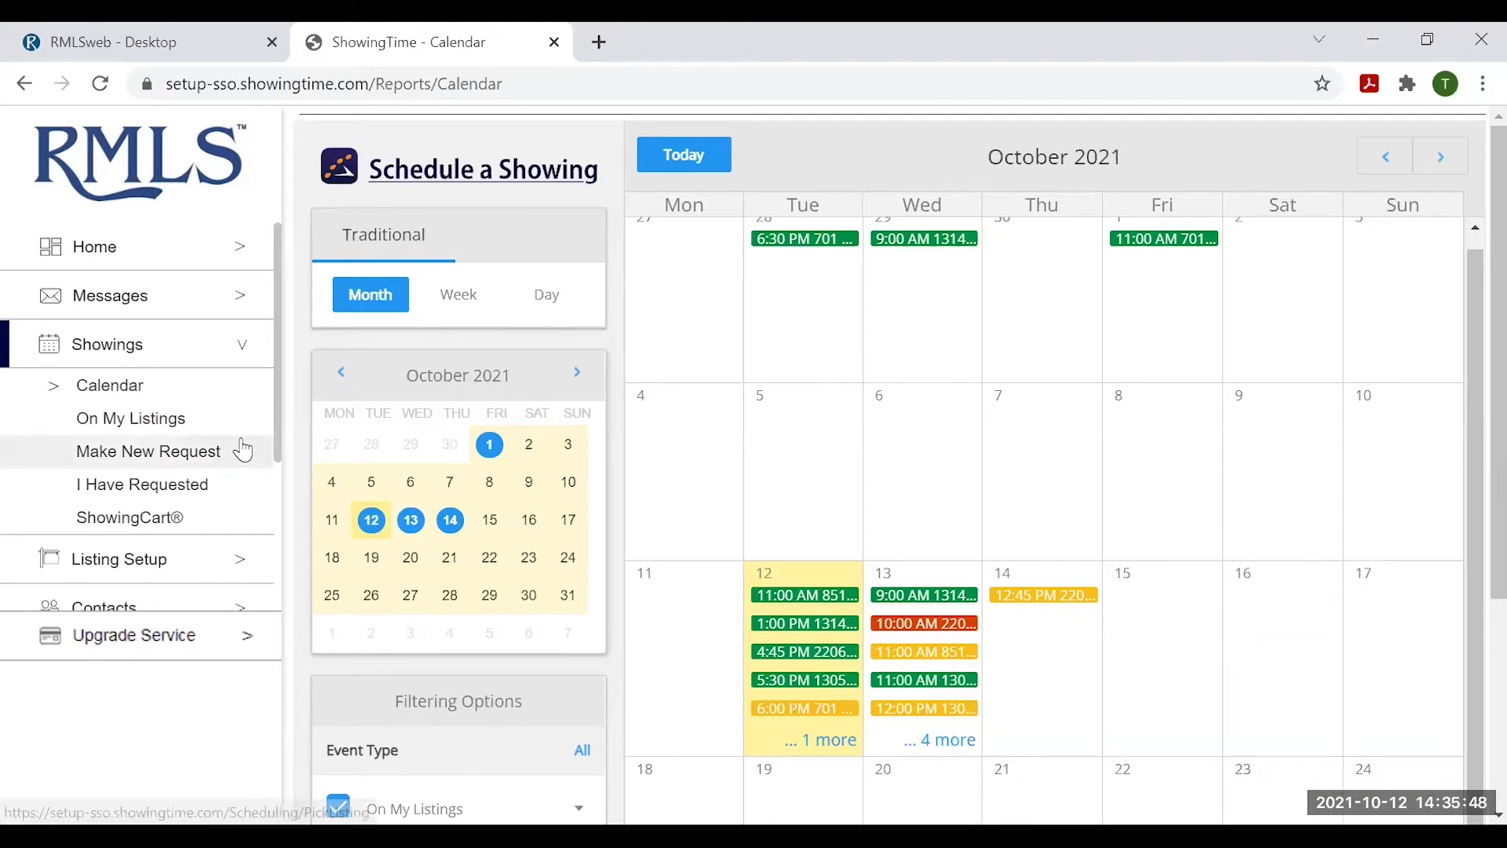
scroll(106, 451, "down", 2)
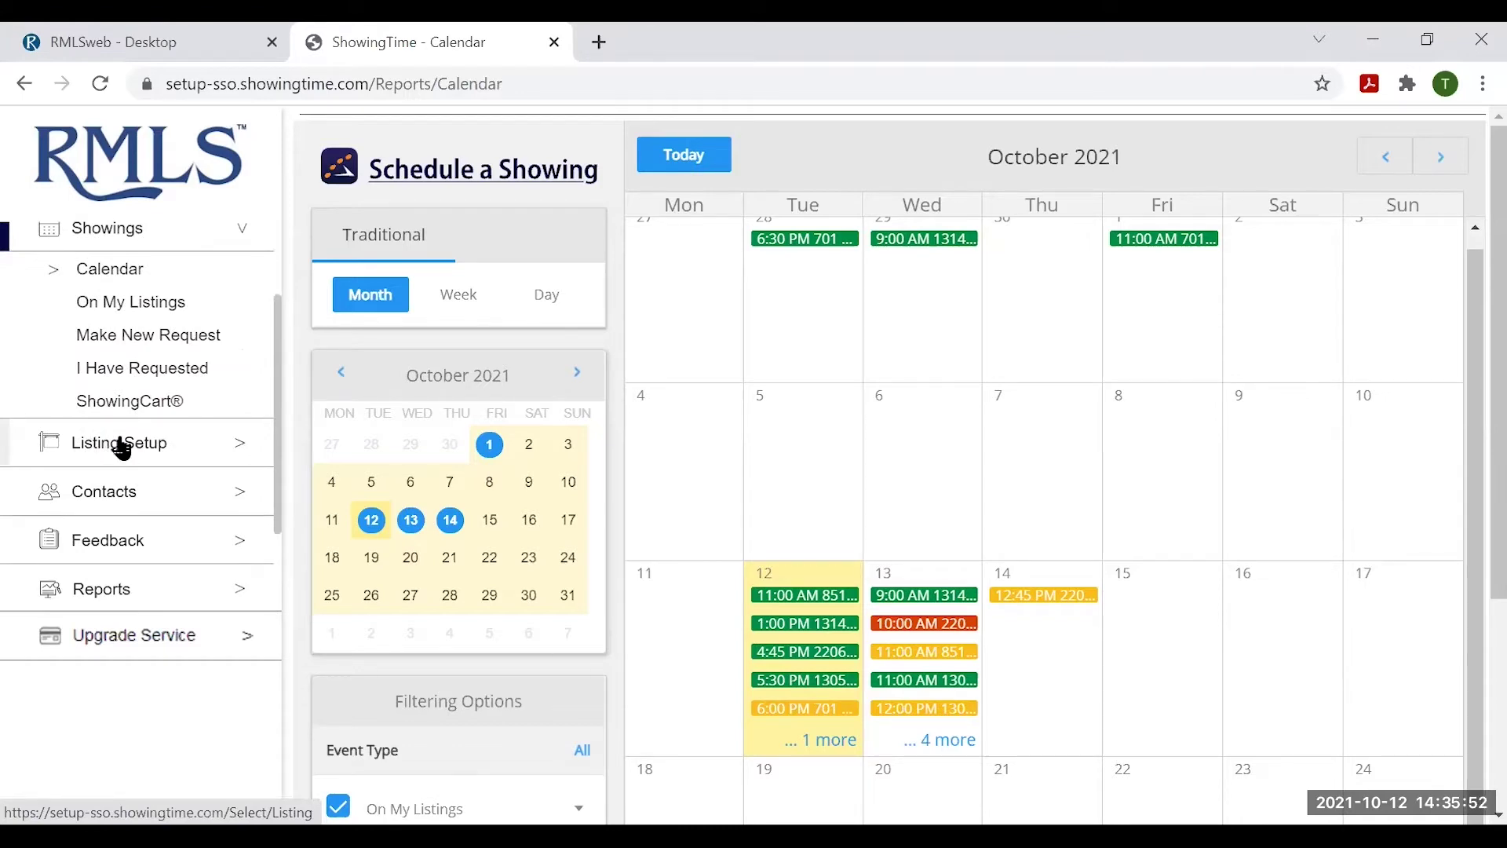
- Open Listing Setup to show the agent's 3 active listings with IDs, addresses and prices
left_click(122, 446)
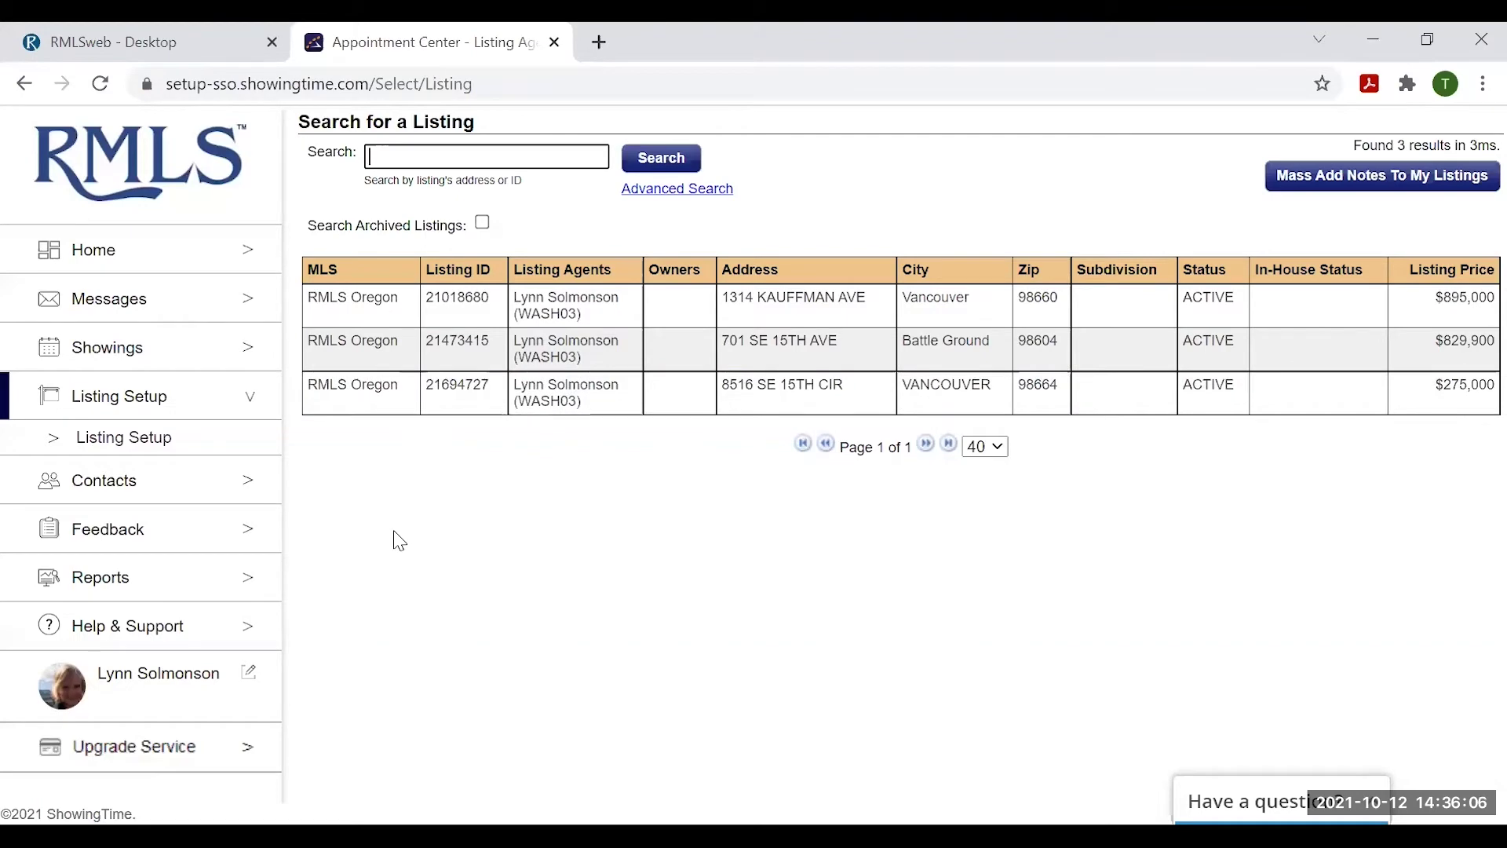
- Switch to RMLSweb and use the Back Office menu to reach Listing Load
left_click(181, 44)
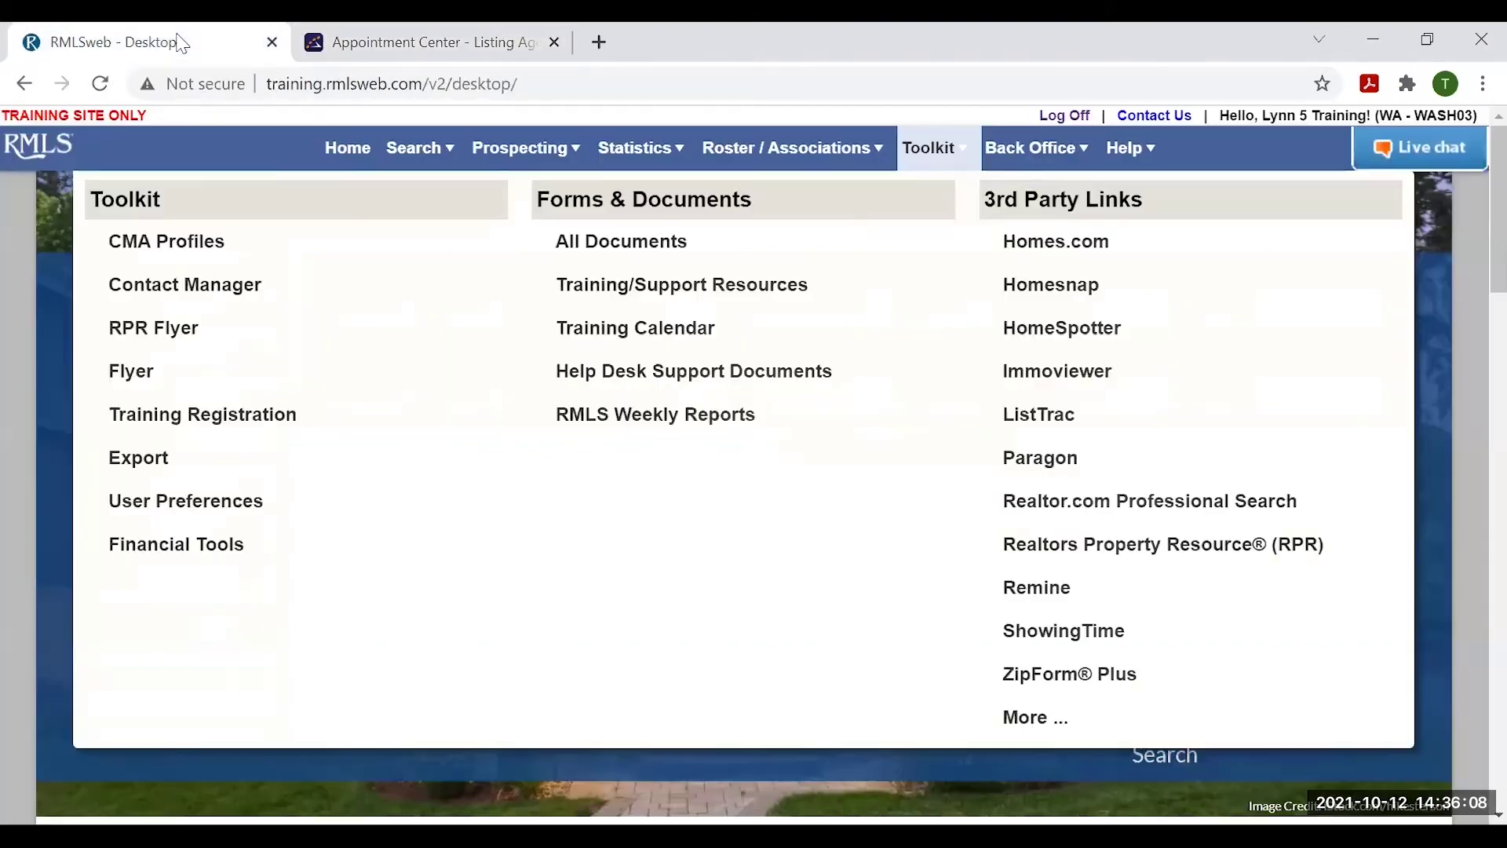
left_click(1044, 148)
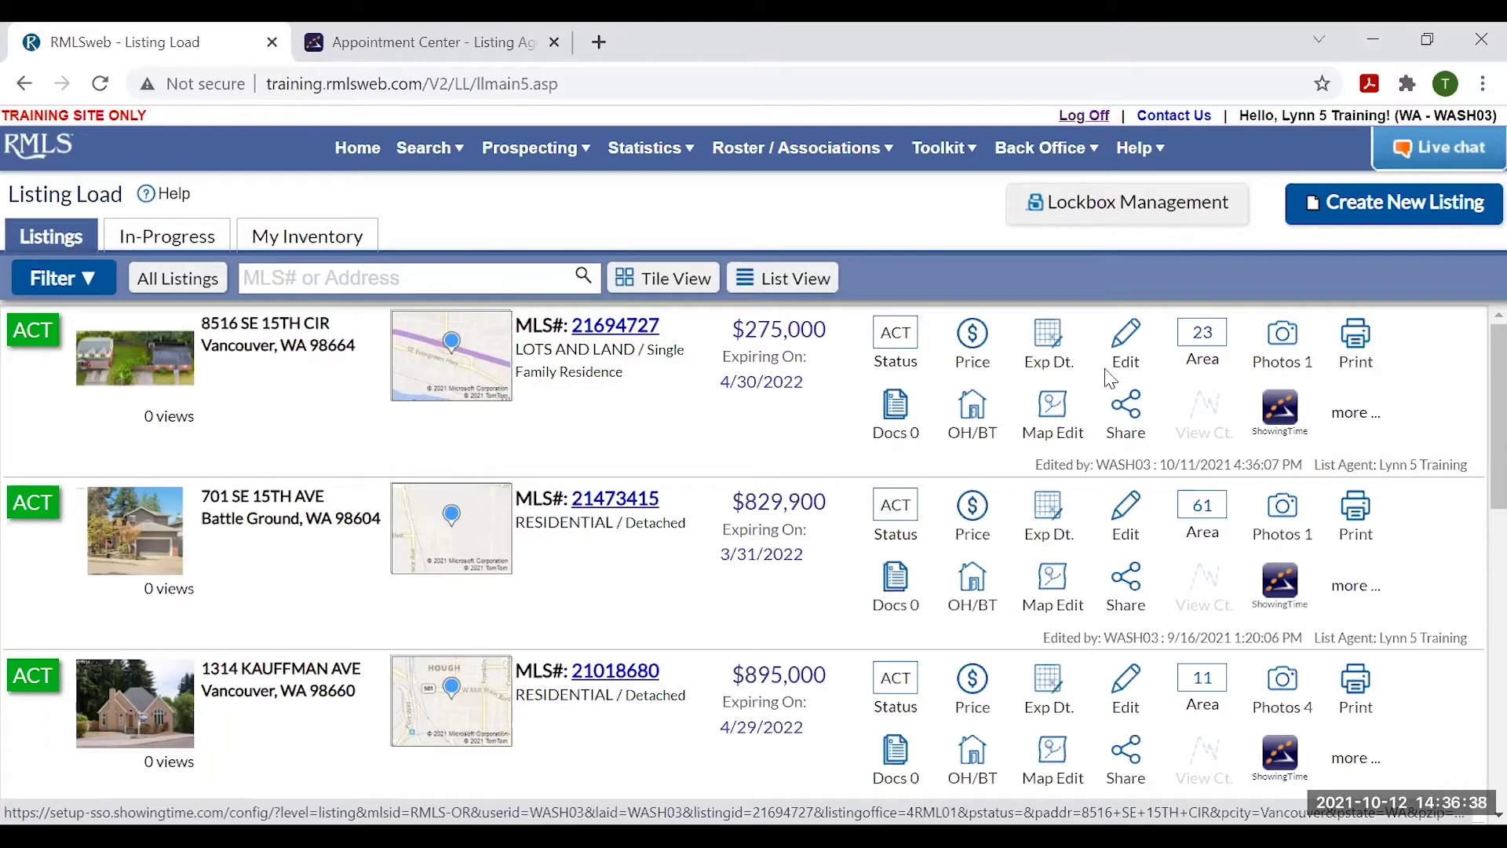
left_click(1278, 414)
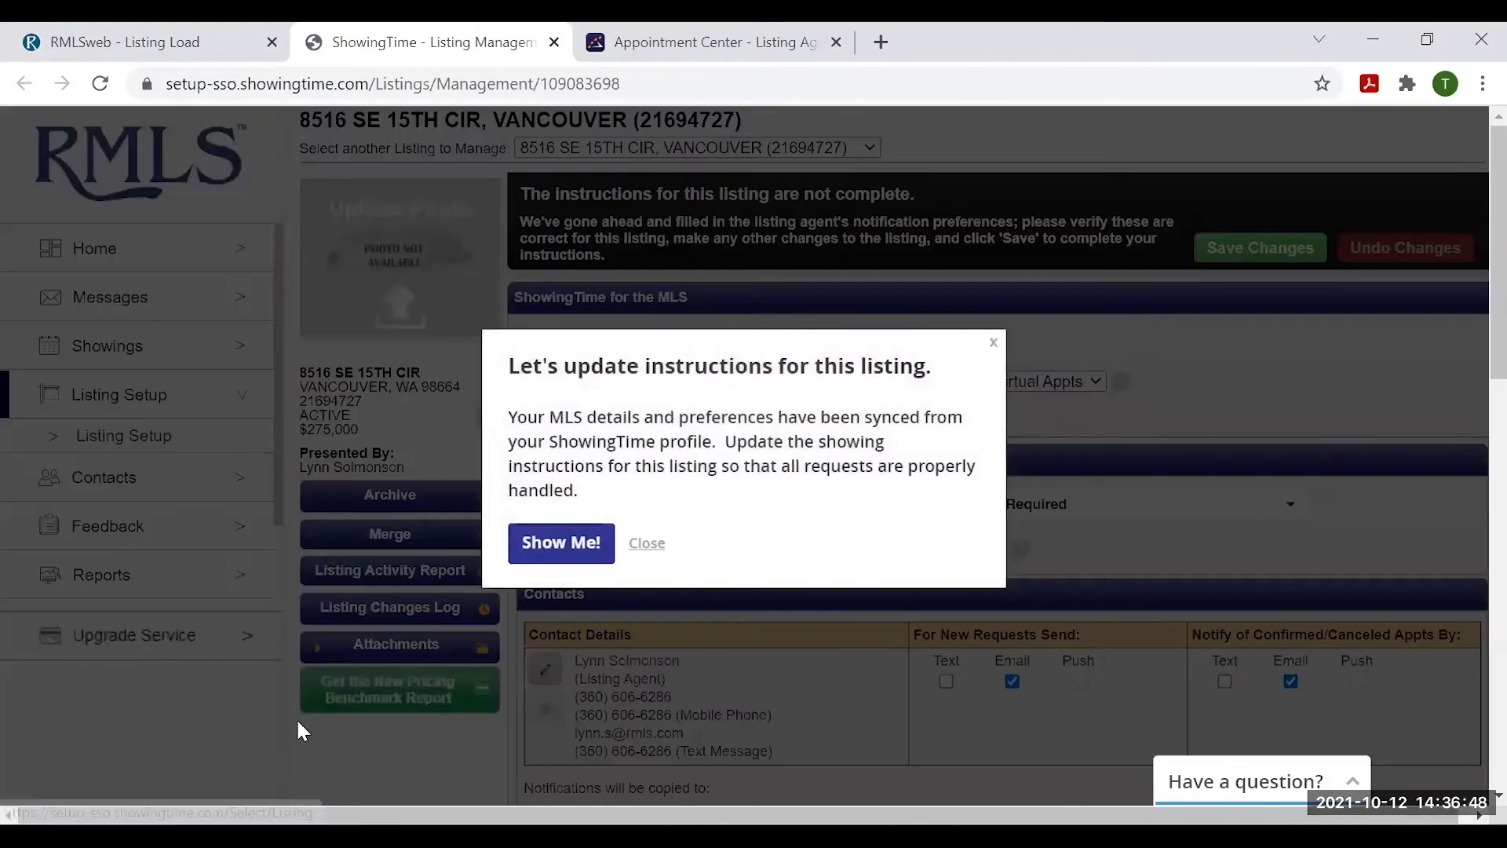
left_click(992, 346)
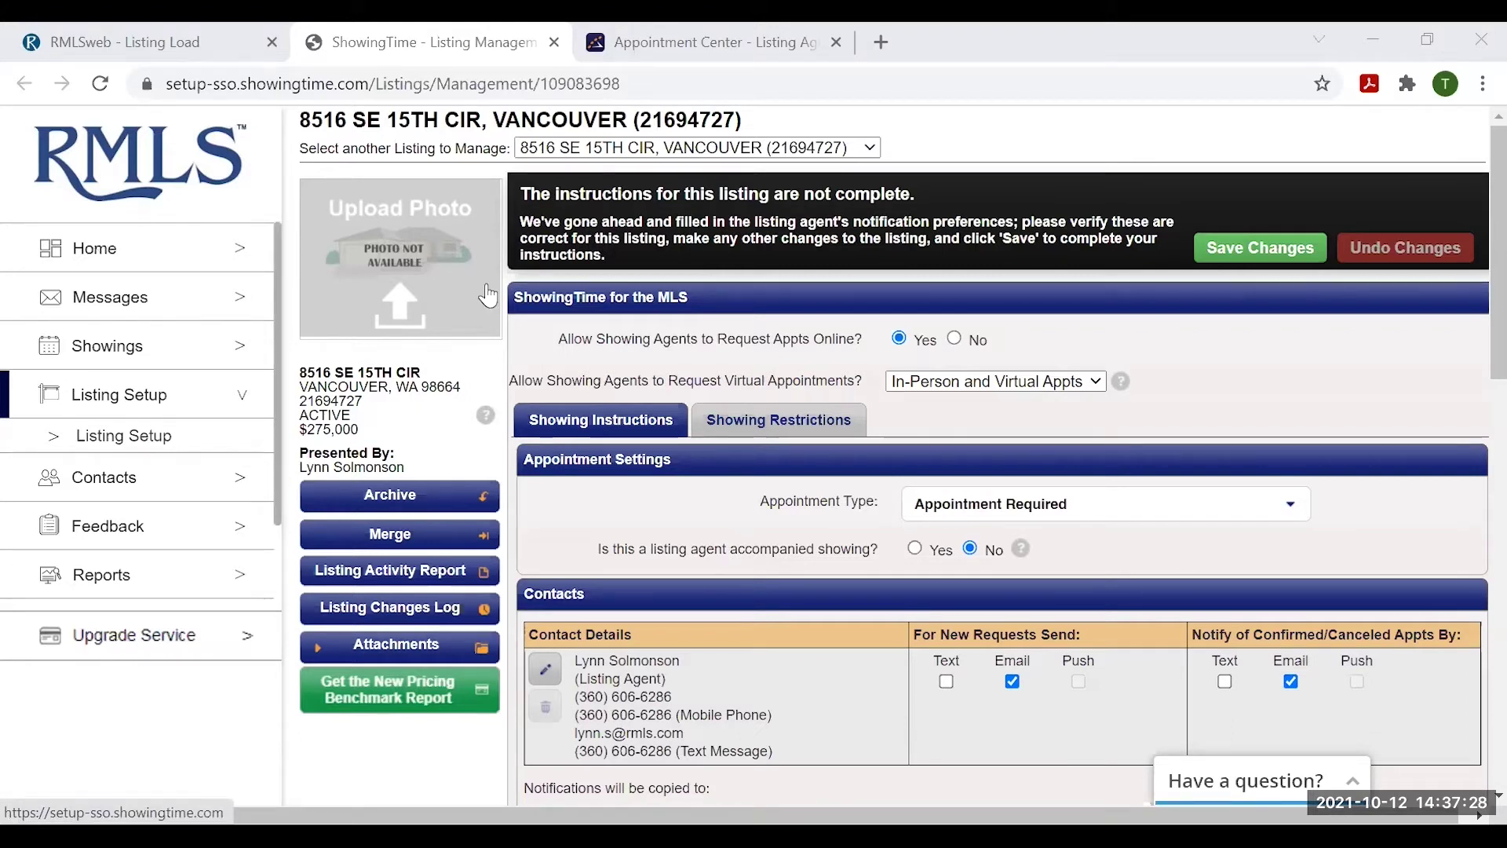
left_click(955, 336)
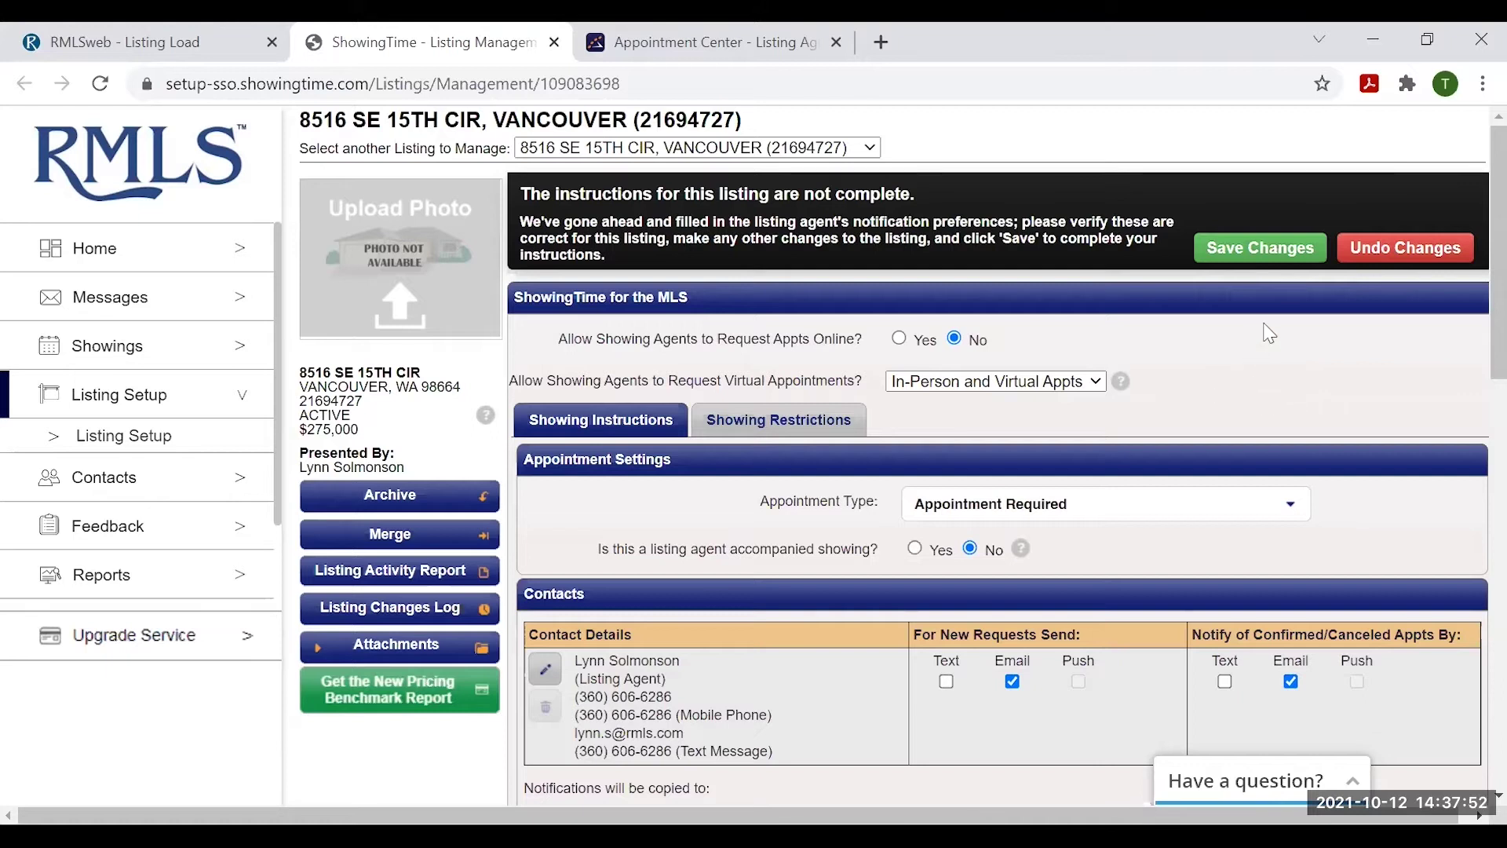
left_click(901, 339)
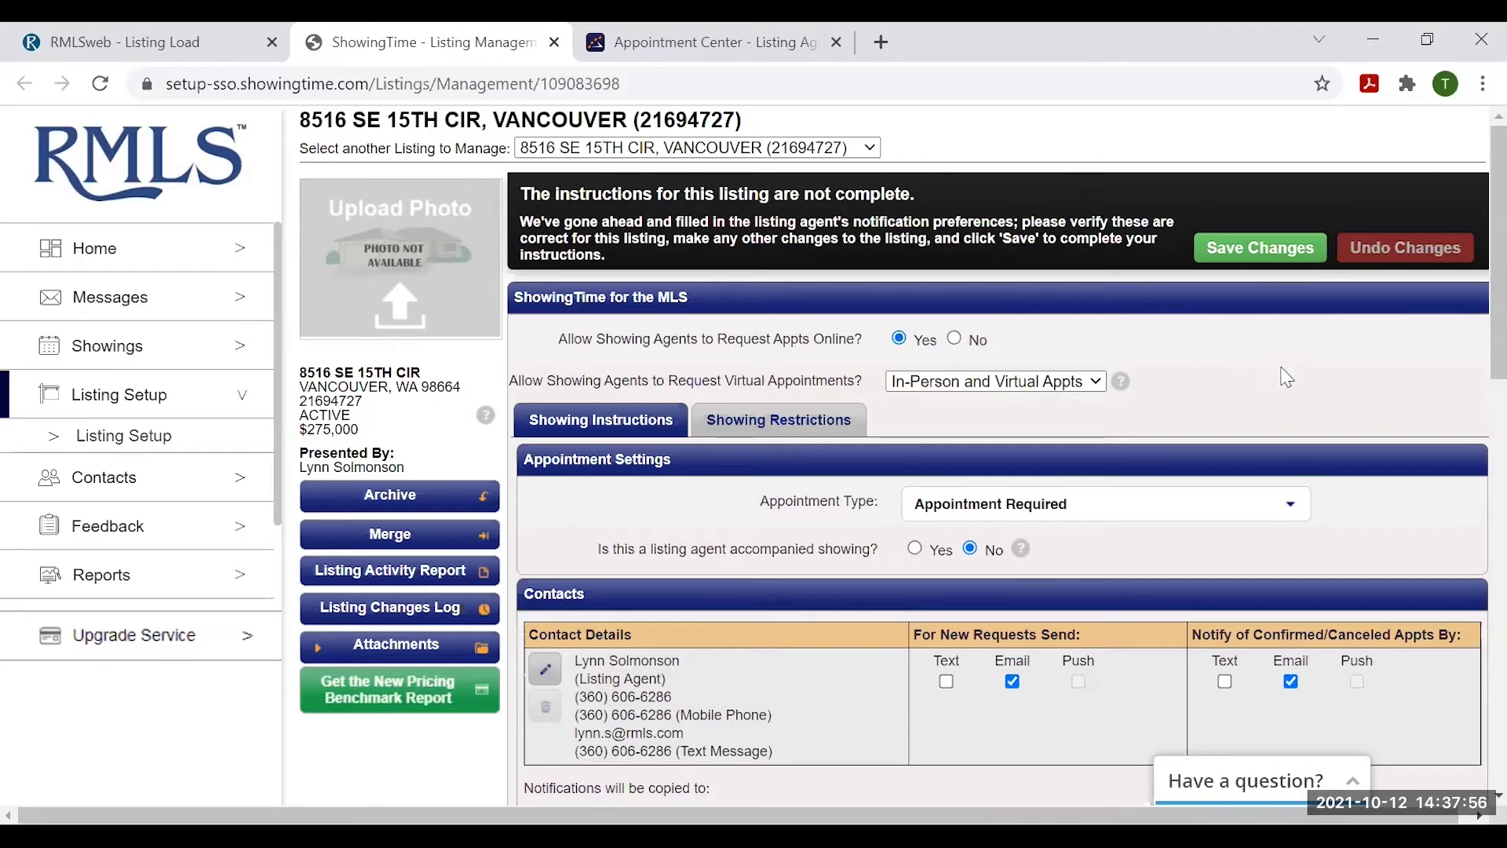
scroll(1291, 393, "down", 2)
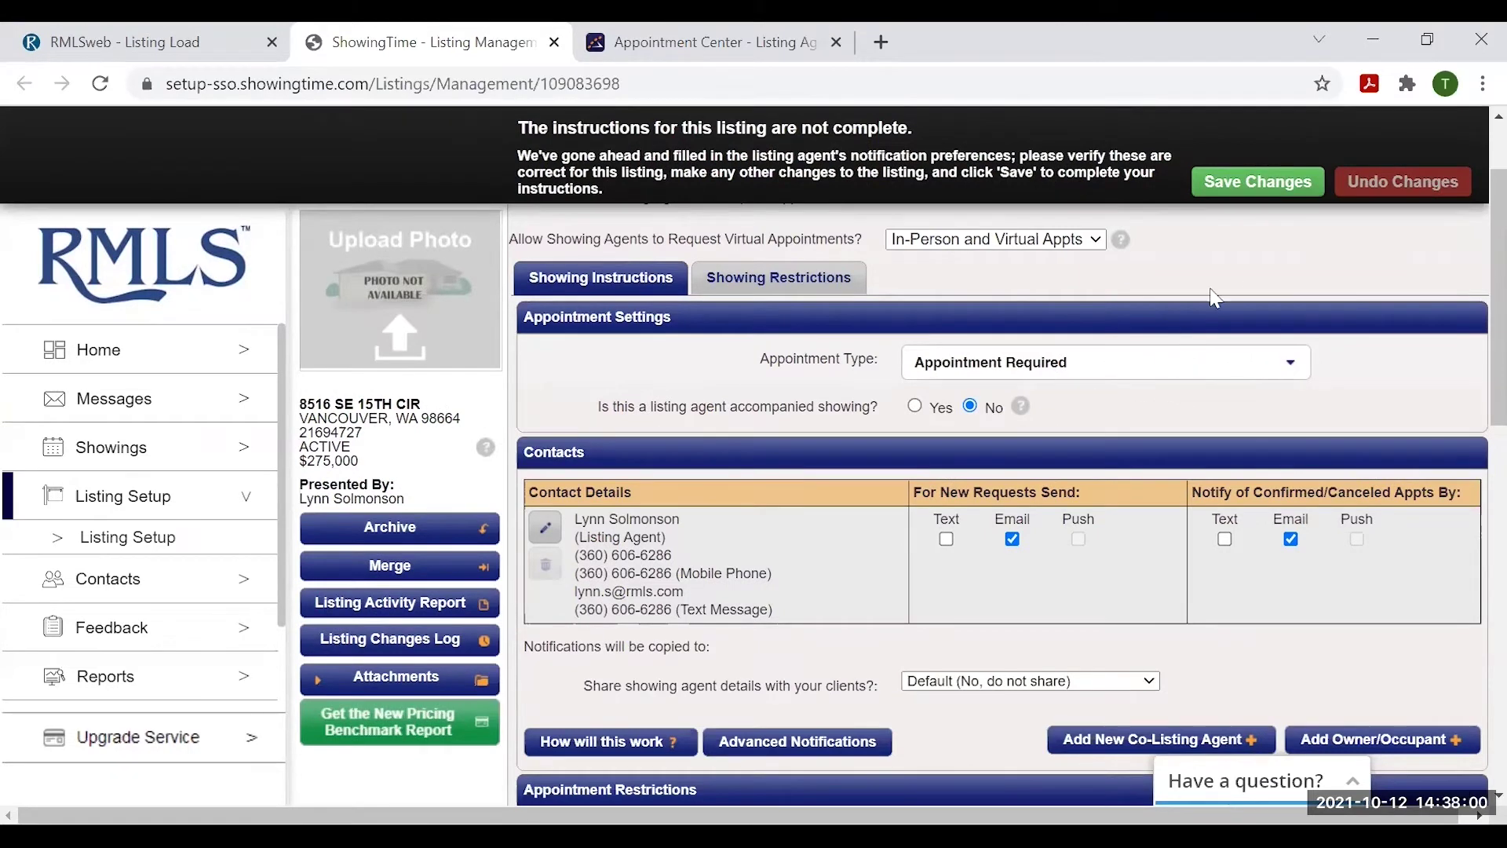
scroll(1236, 275, "up", 2)
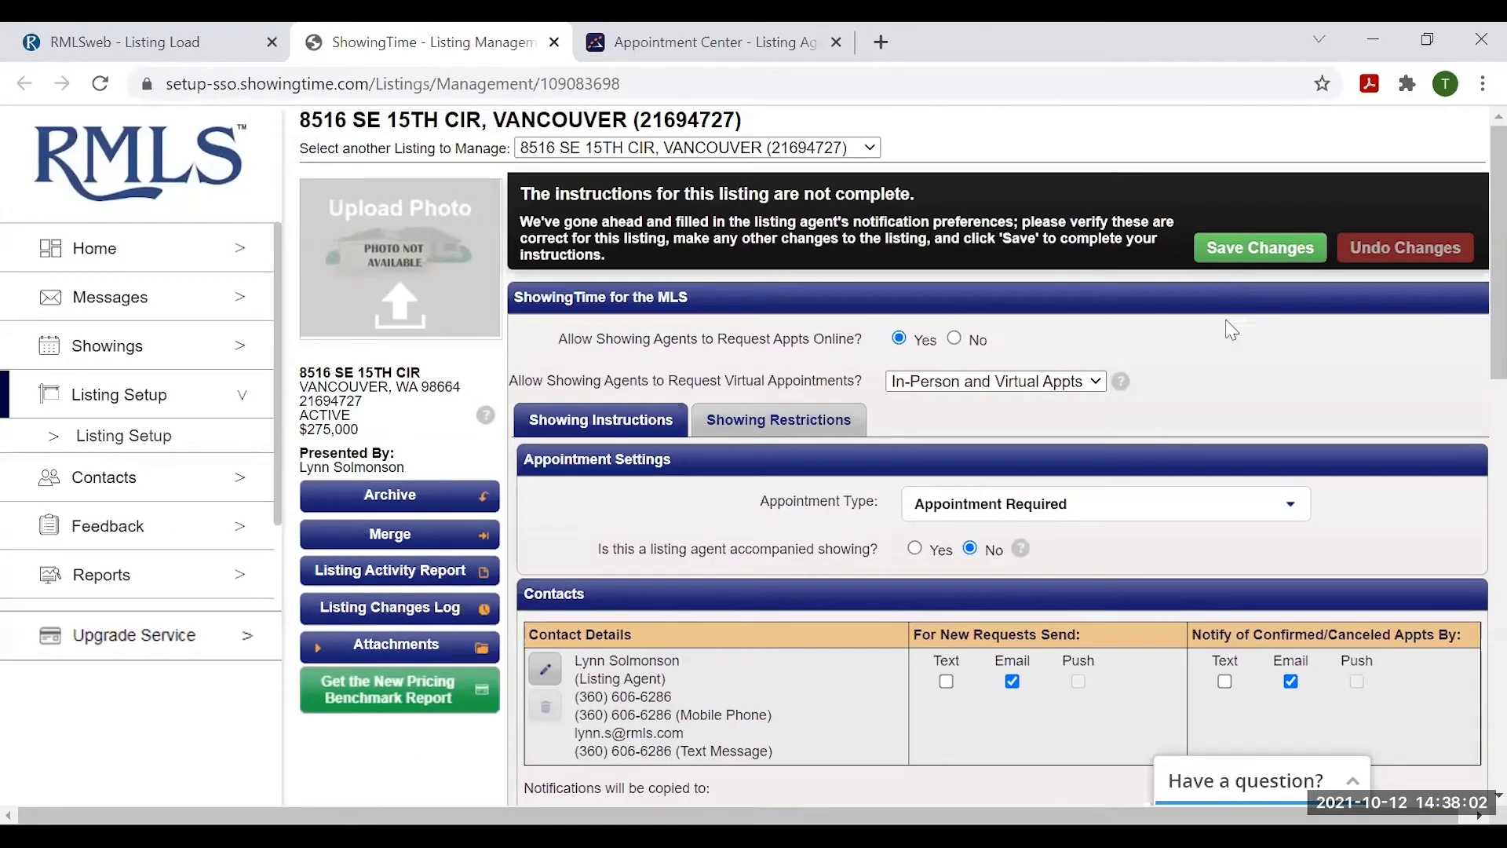
left_click(1255, 250)
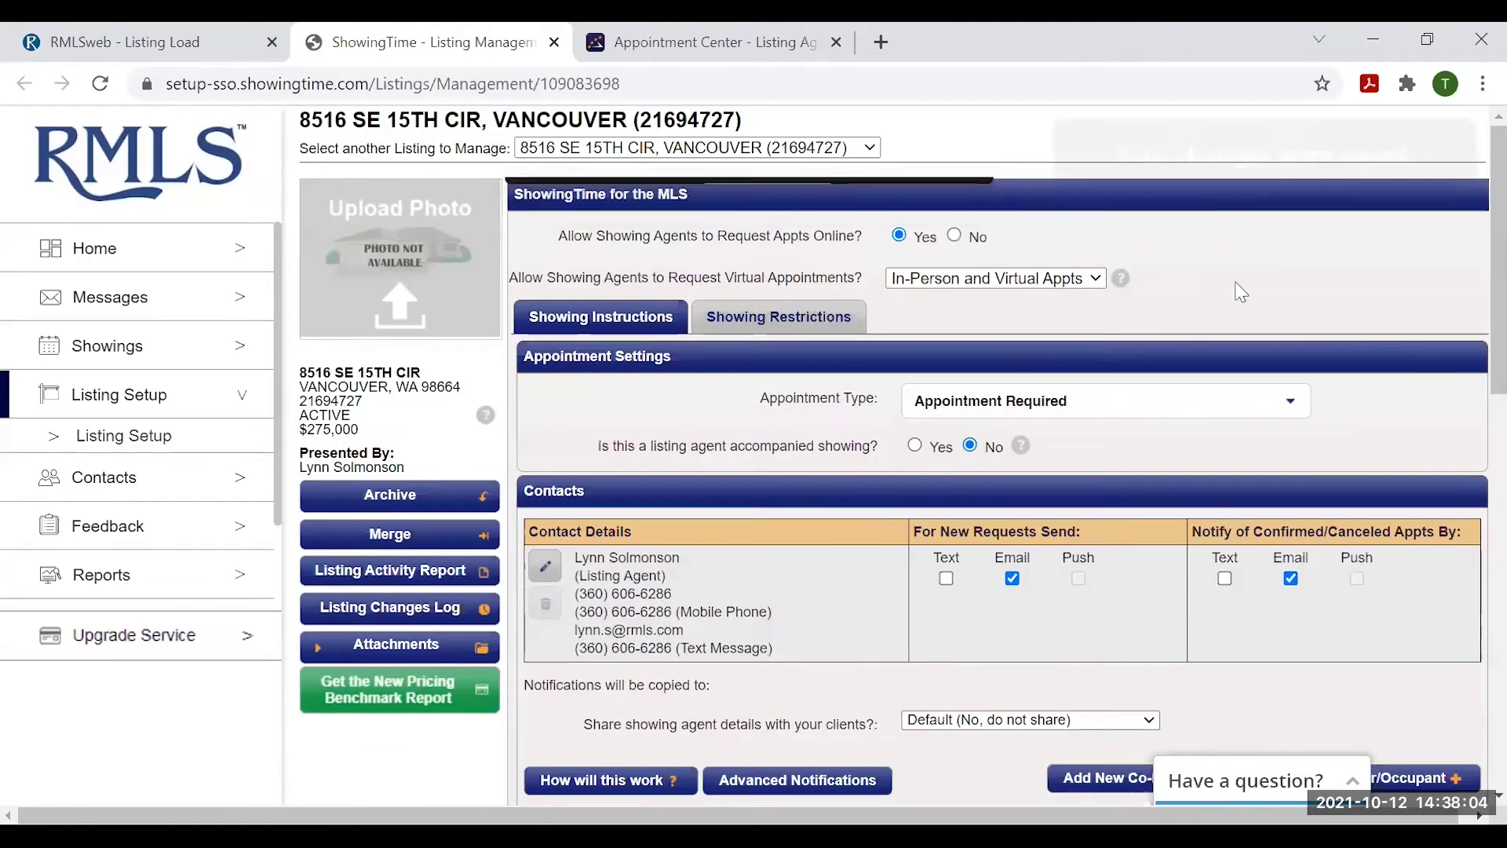
scroll(1225, 345, "down", 2)
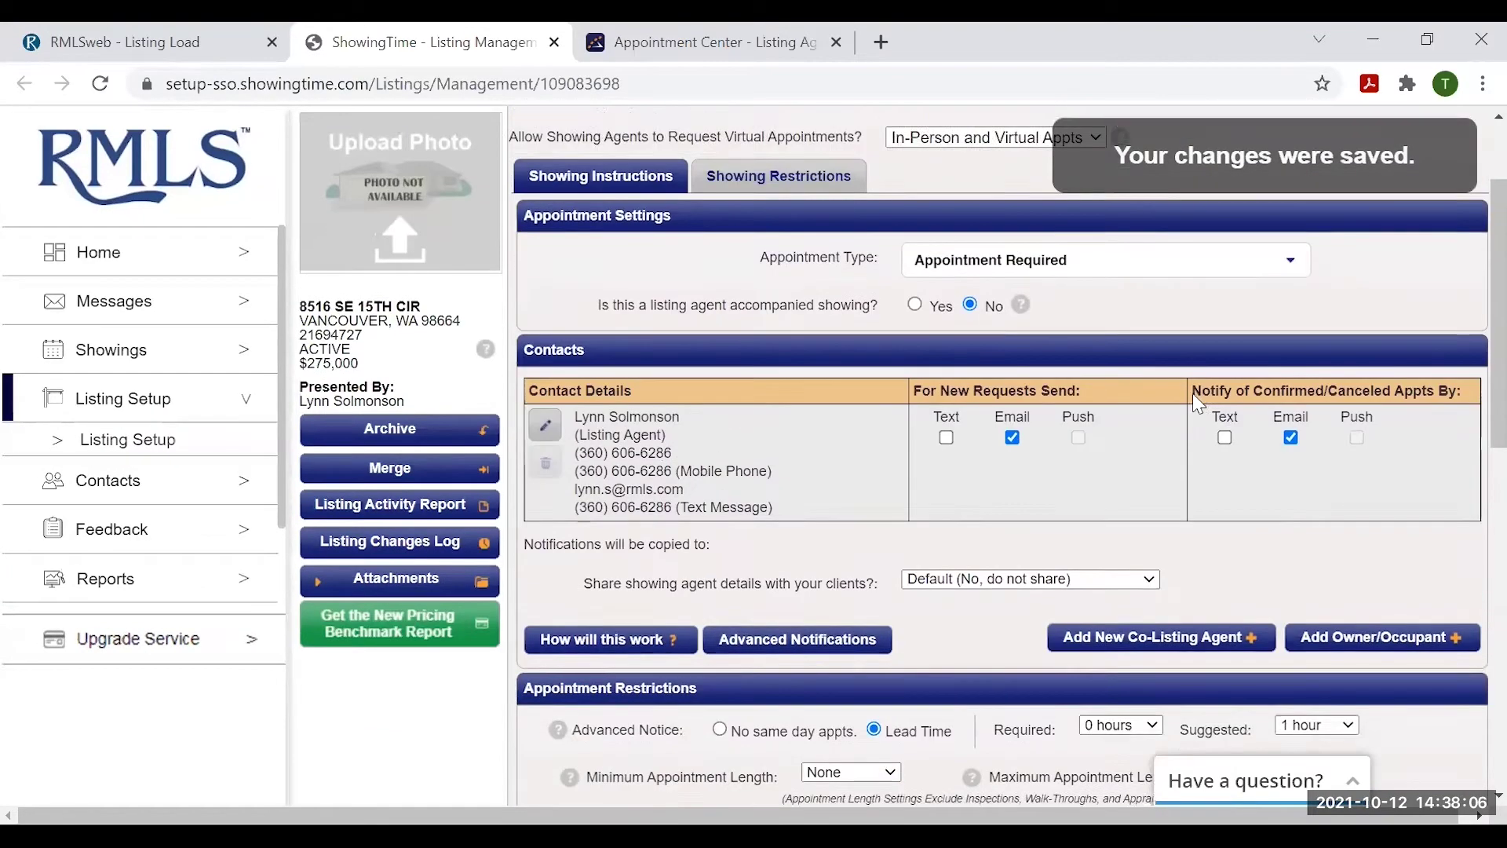
scroll(1197, 403, "up", 1)
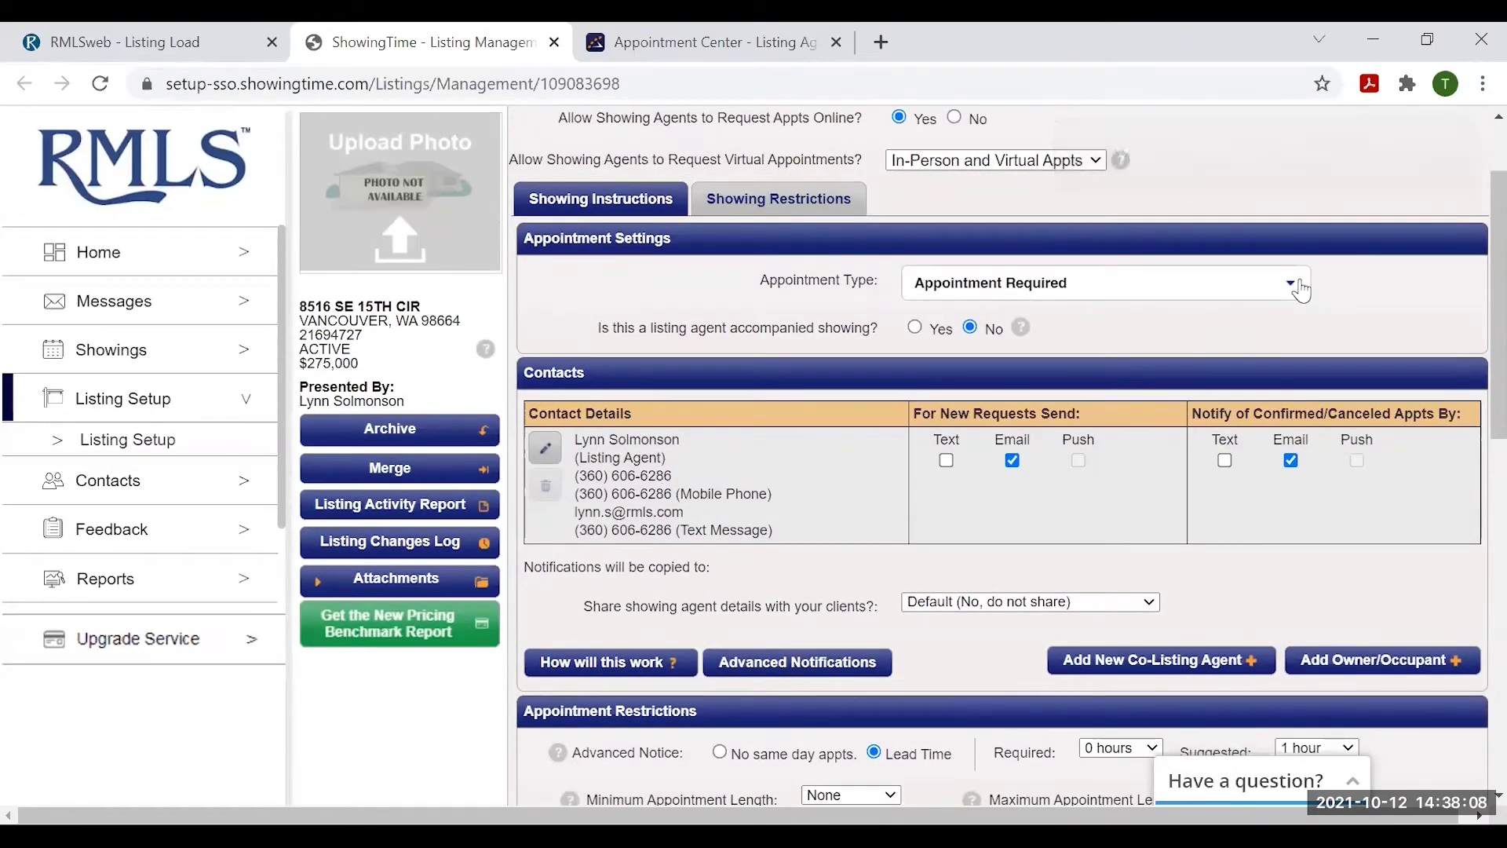
left_click(1300, 291)
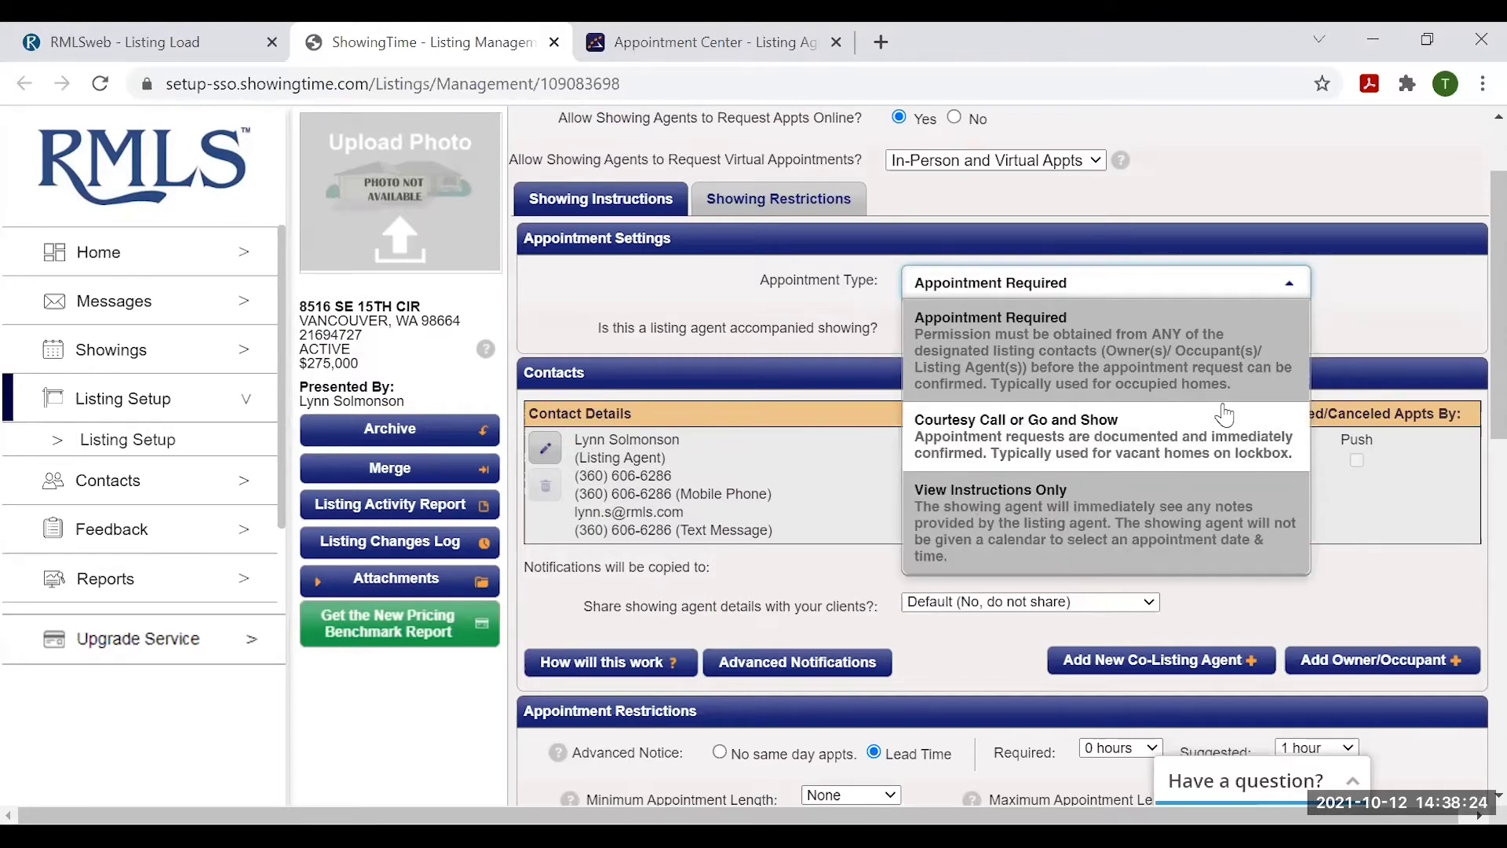
left_click(1365, 296)
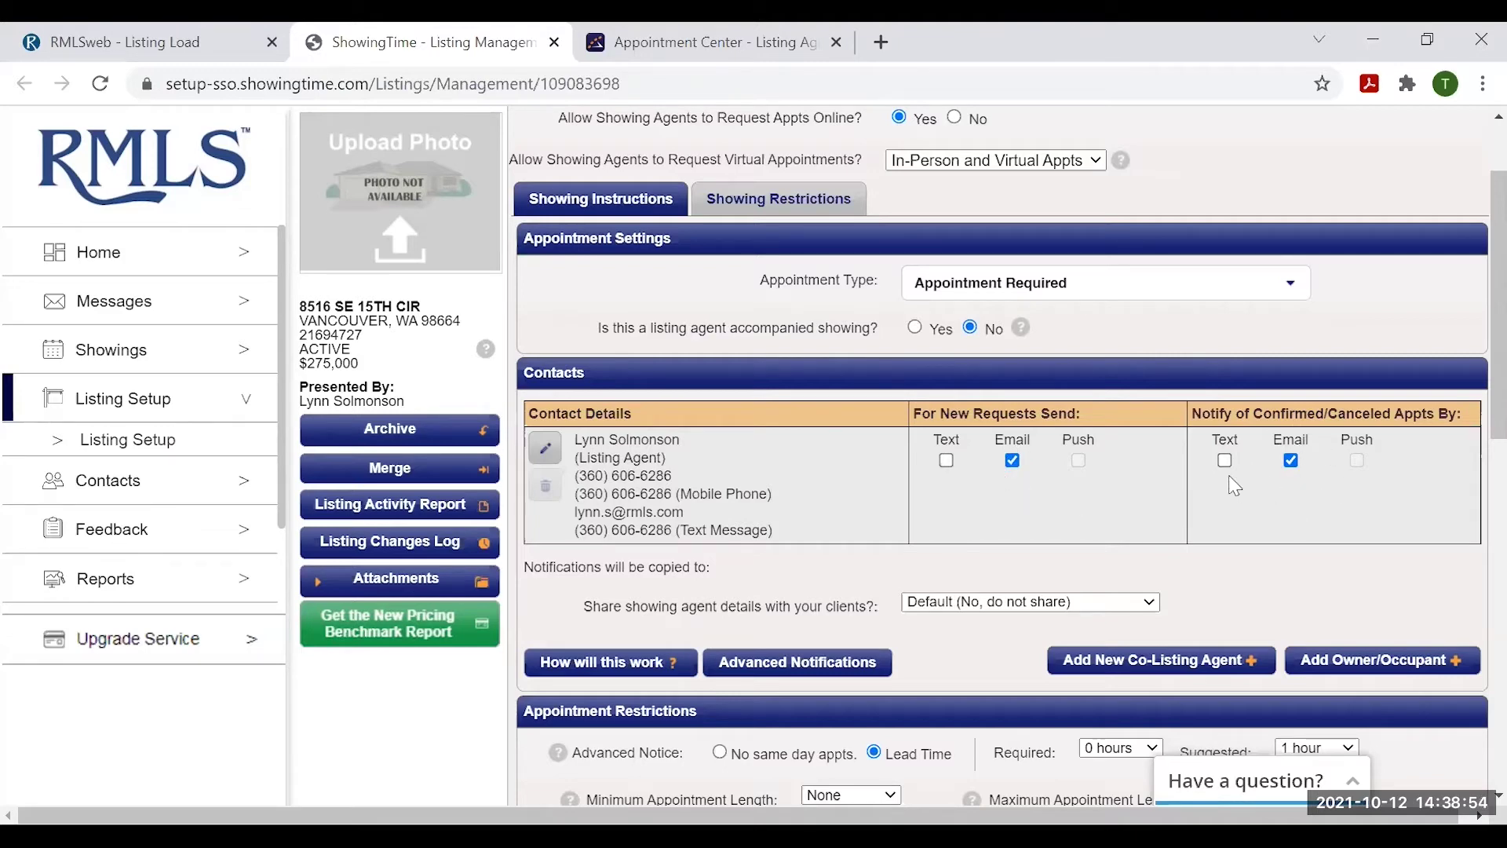
- Switch the listing agent's new-request and confirmation notices from email to text, then save
left_click(946, 460)
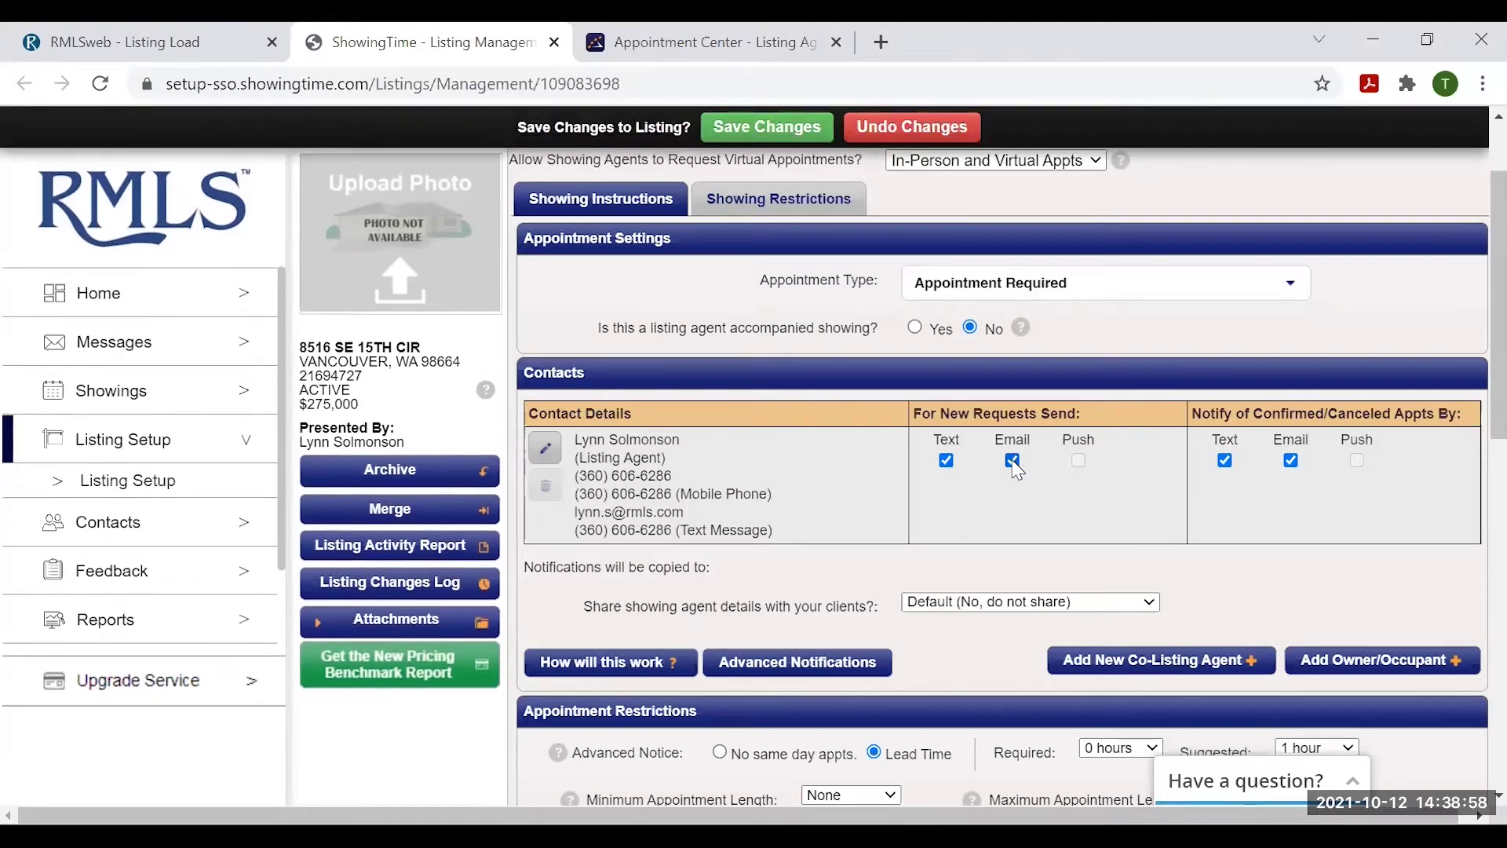
left_click(1013, 460)
left_click(1291, 462)
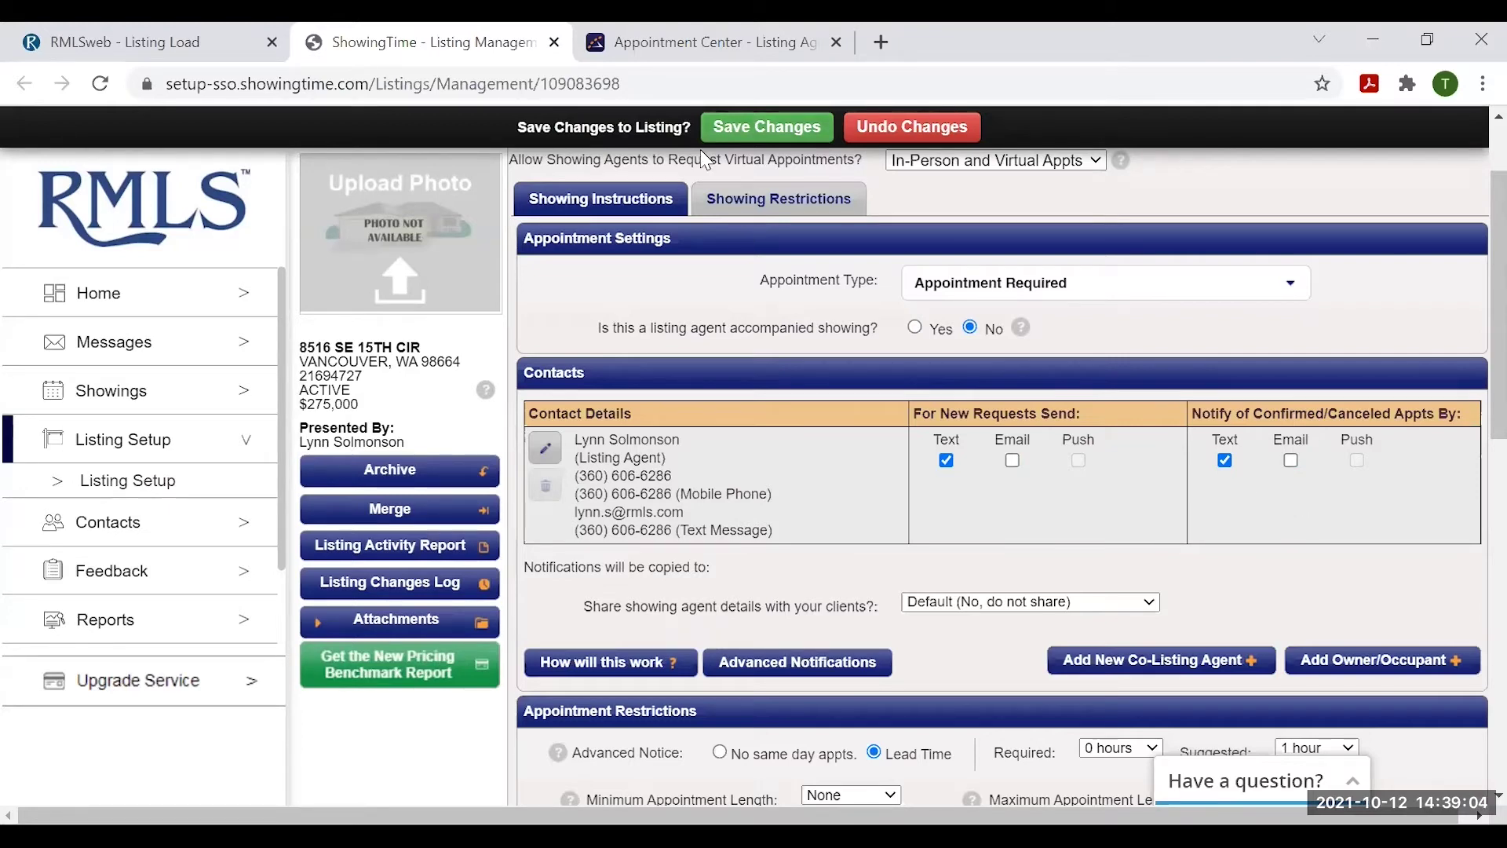
left_click(767, 126)
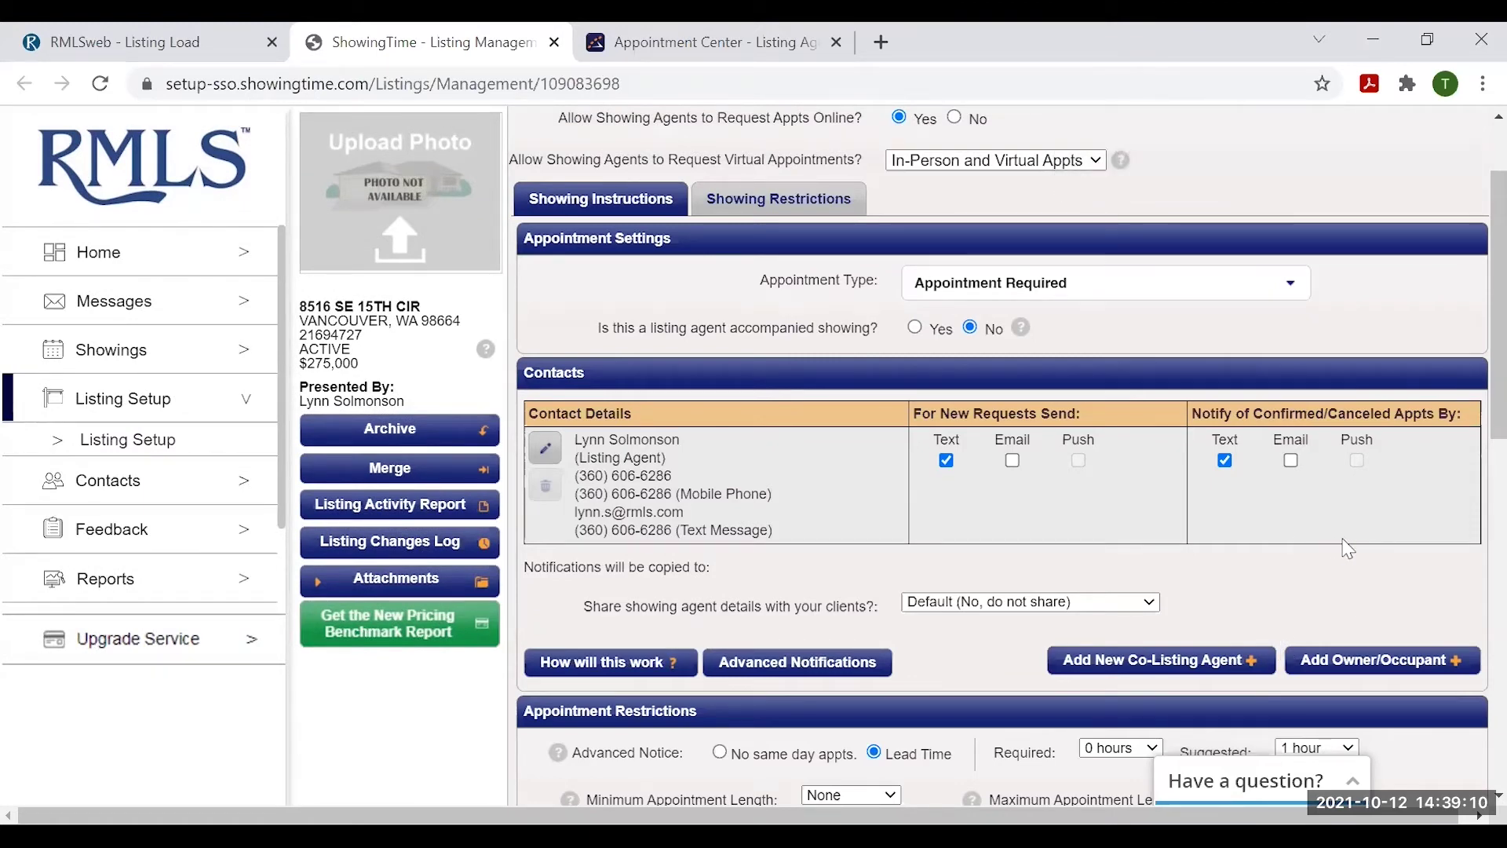
scroll(1389, 543, "down", 1)
scroll(1389, 543, "up", 1)
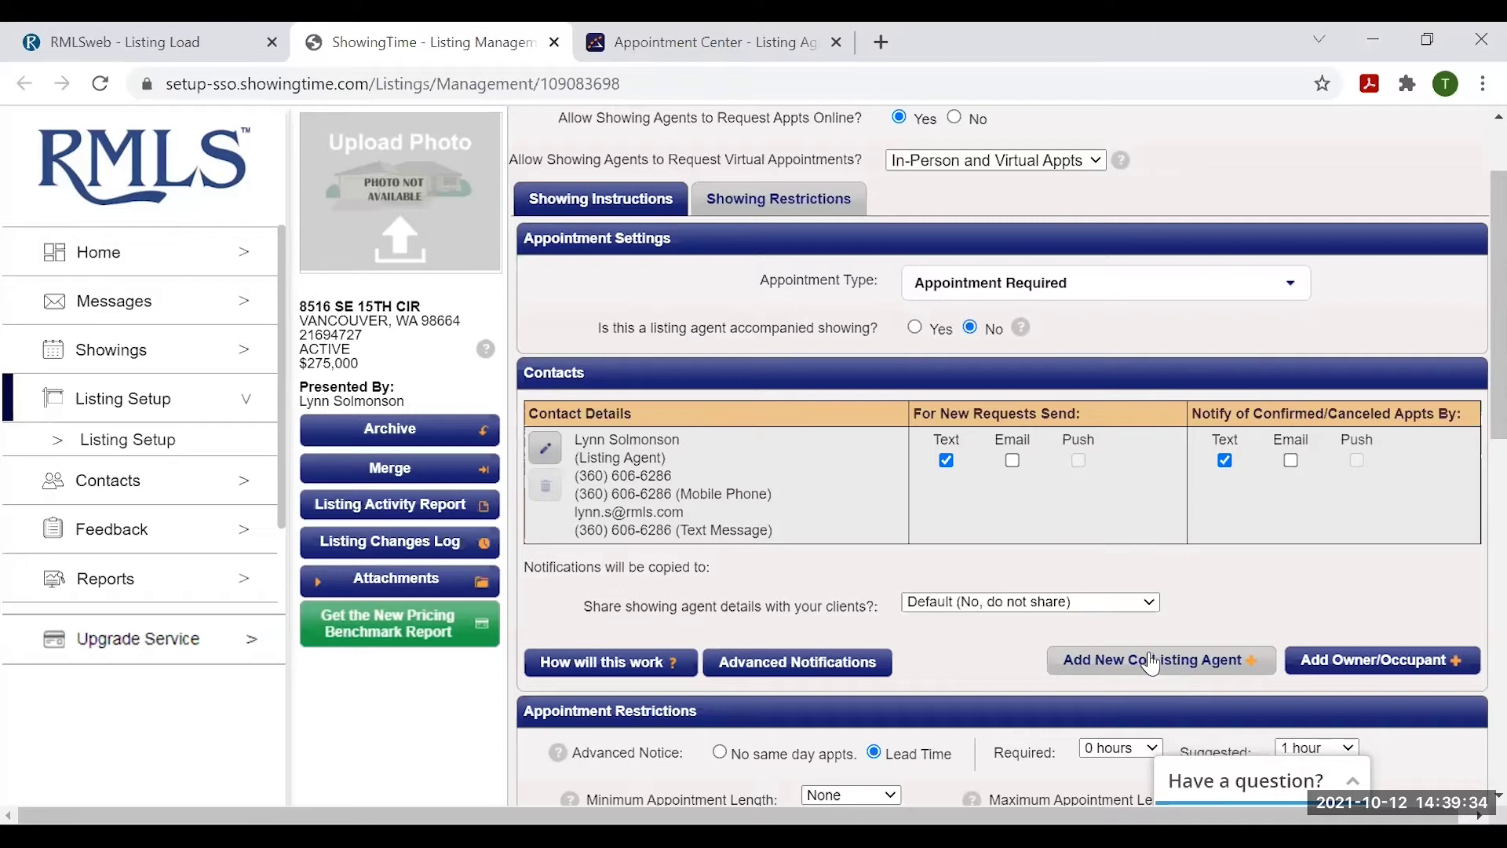
- Start a brand-new owner/occupant contact and enter the contact's first and last name
left_click(1371, 663)
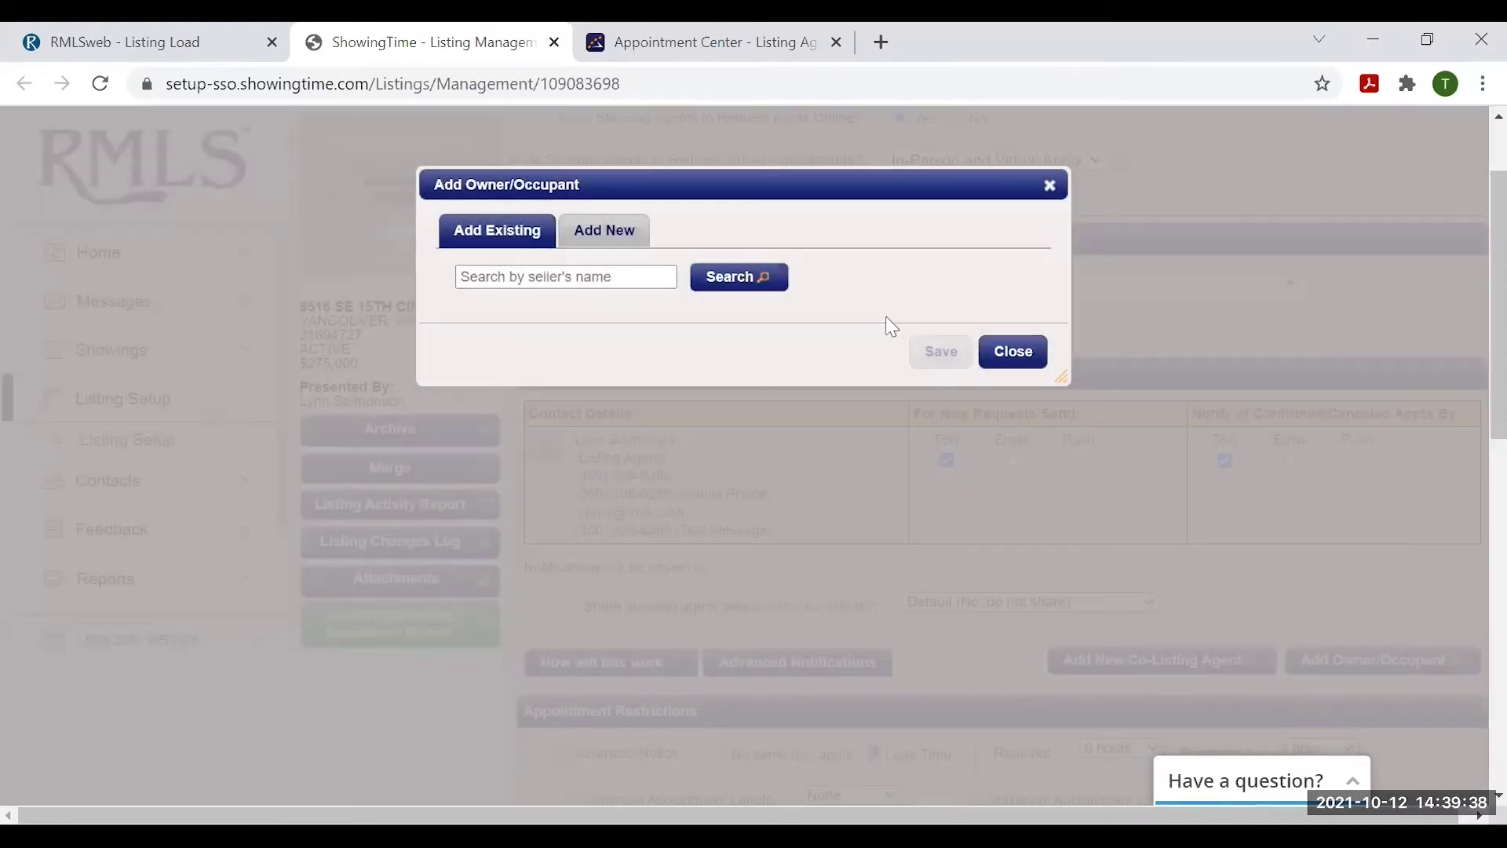
left_click(1054, 24)
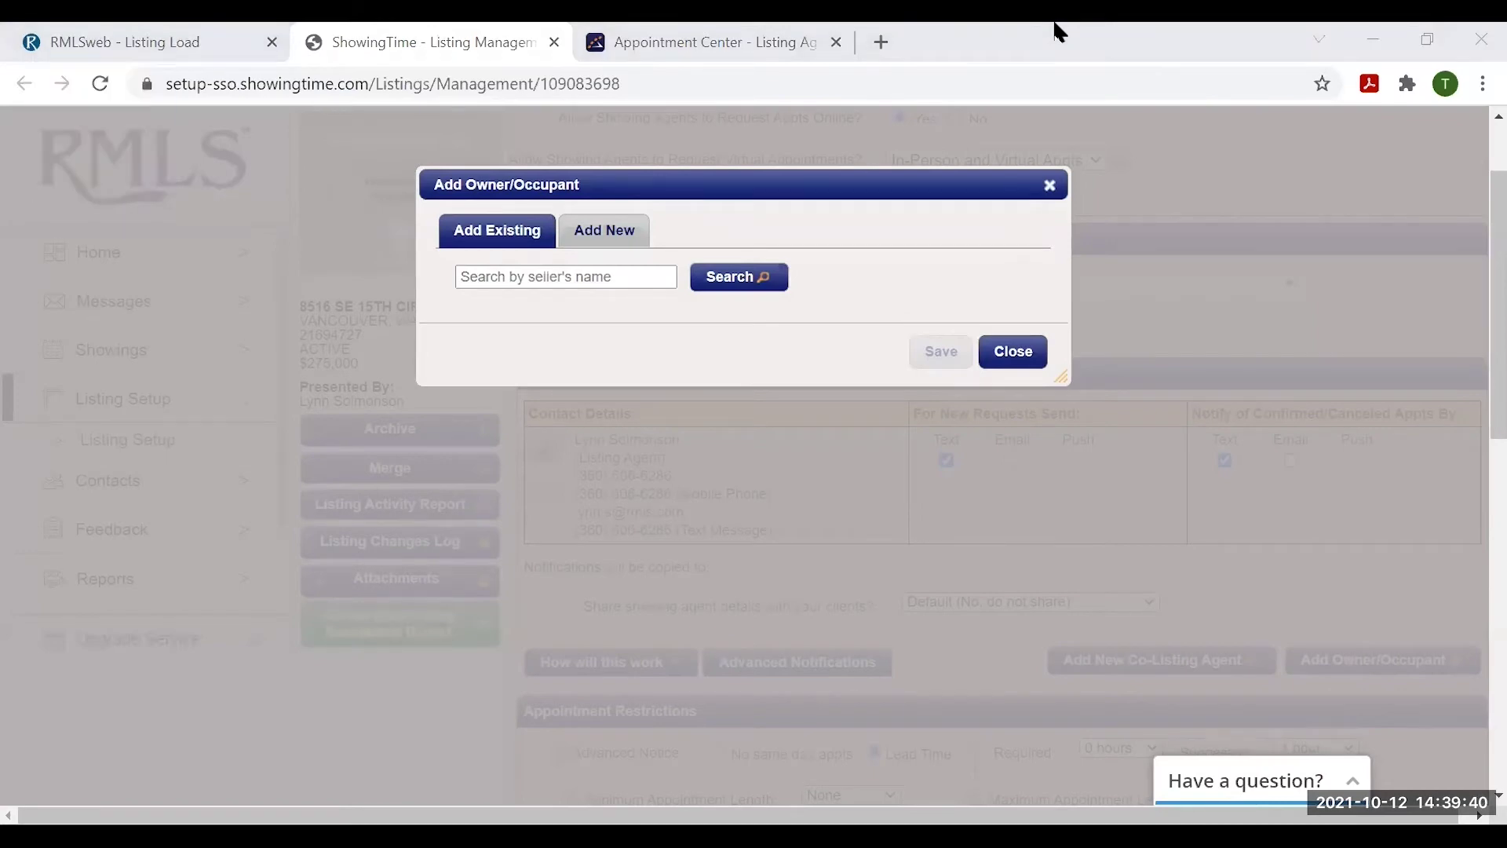
left_click(612, 234)
left_click(681, 268)
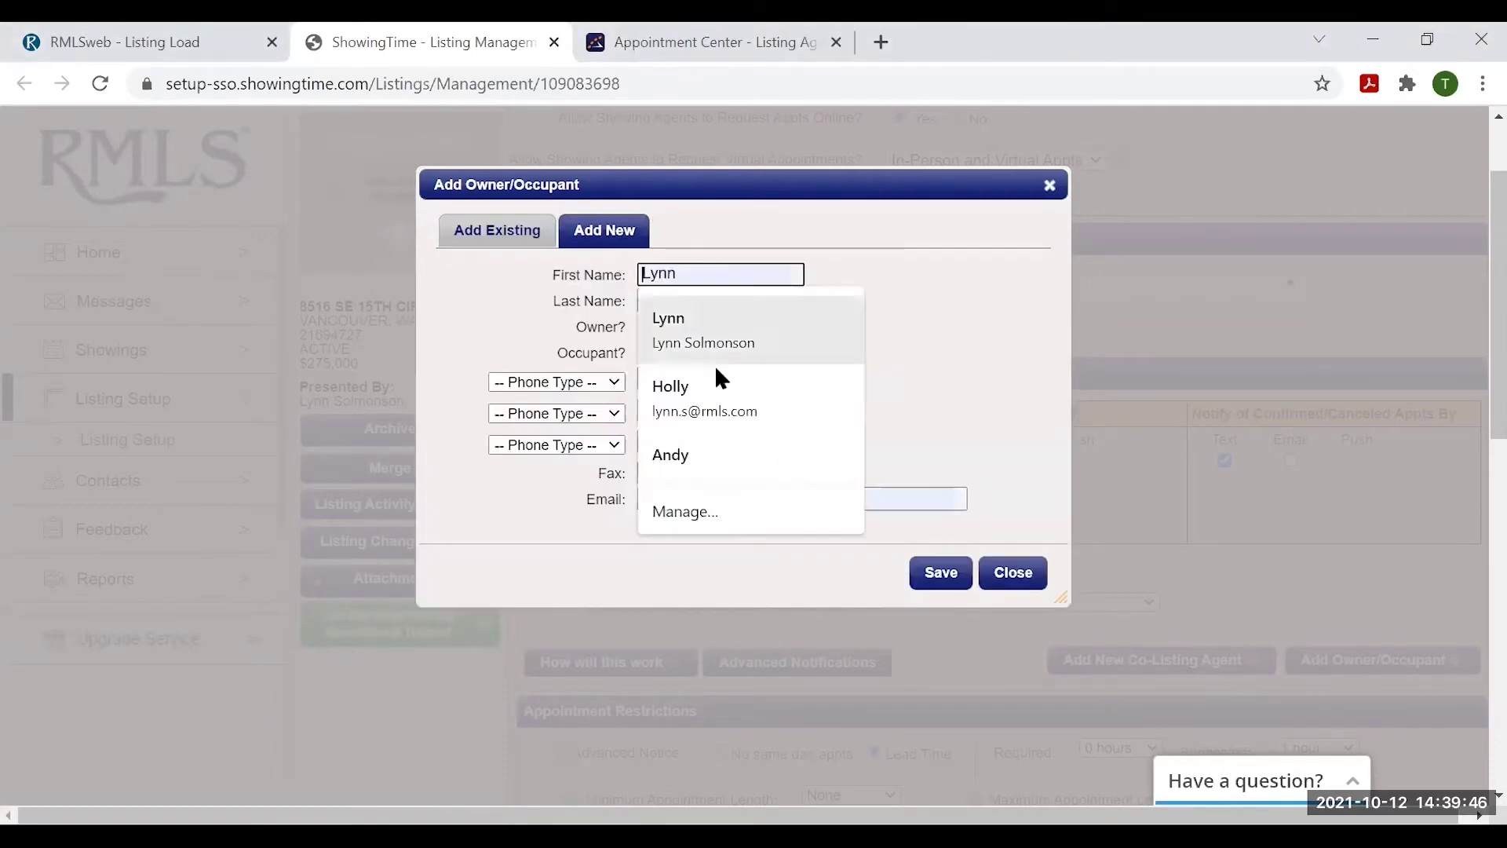
type("Betty")
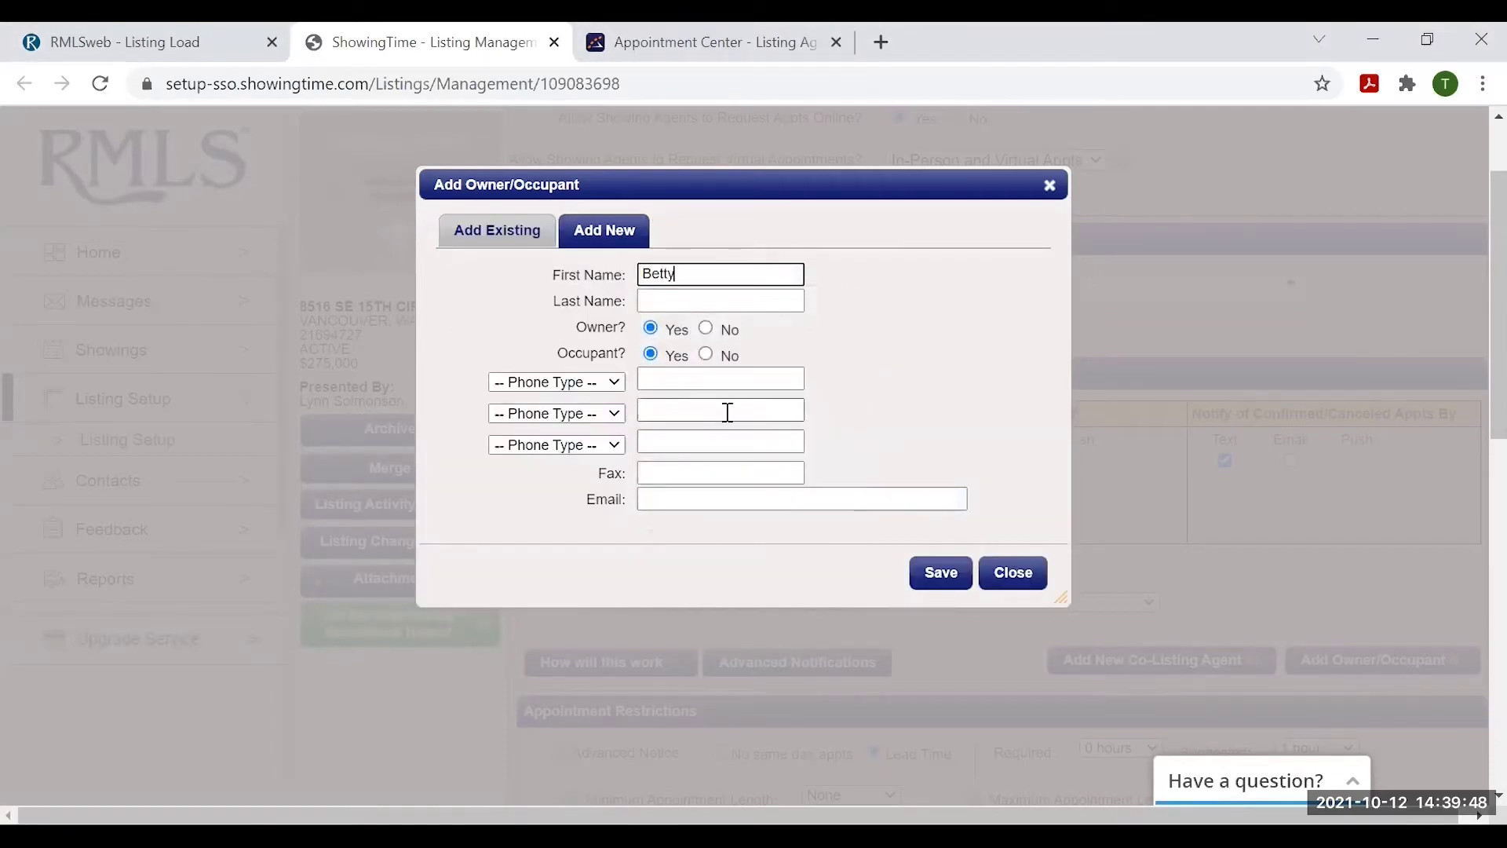
key("Tab")
type("Bo")
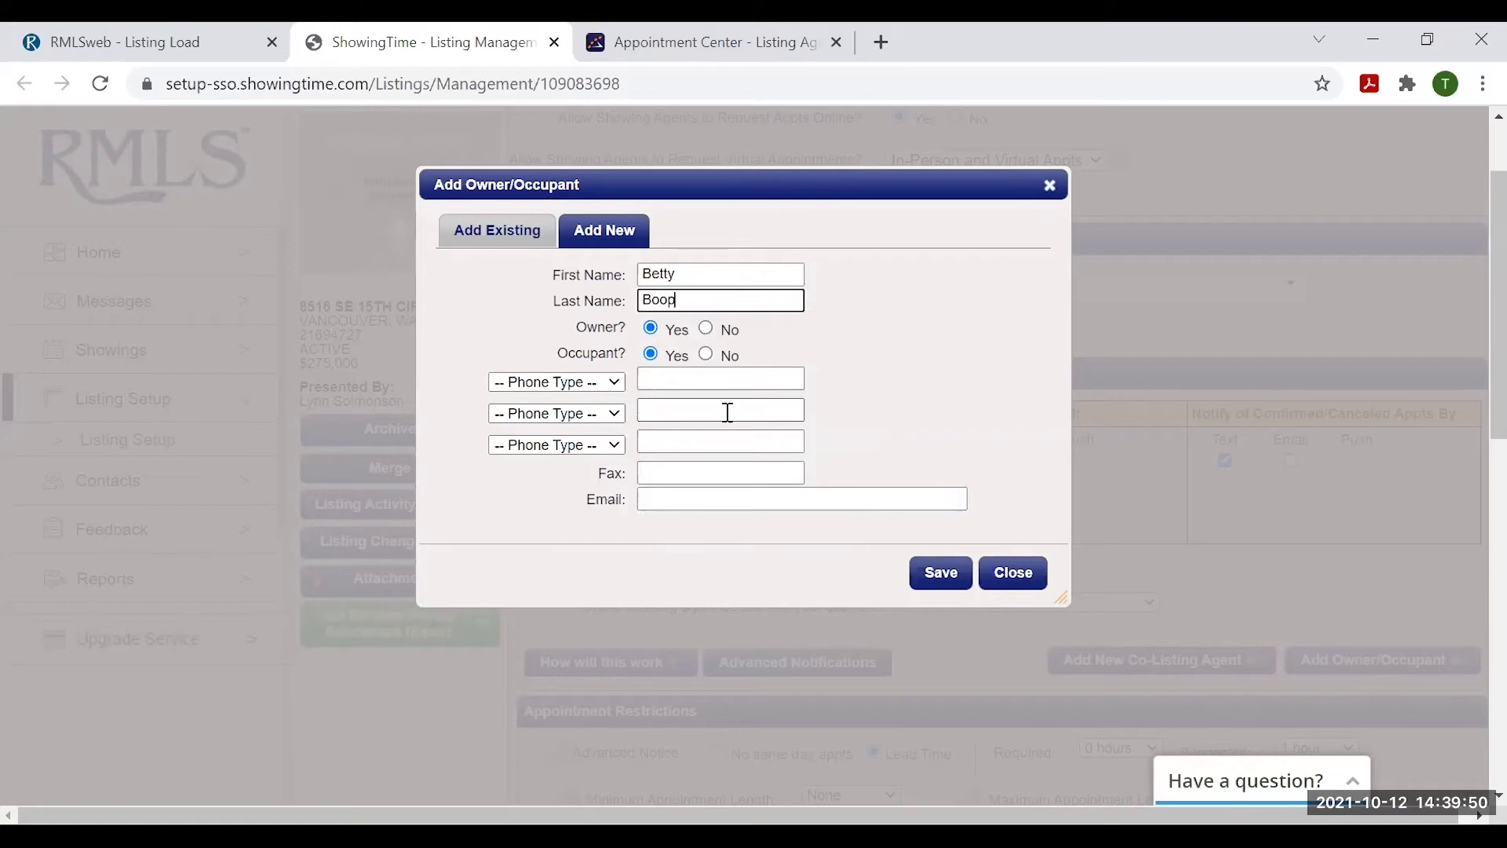
type("op")
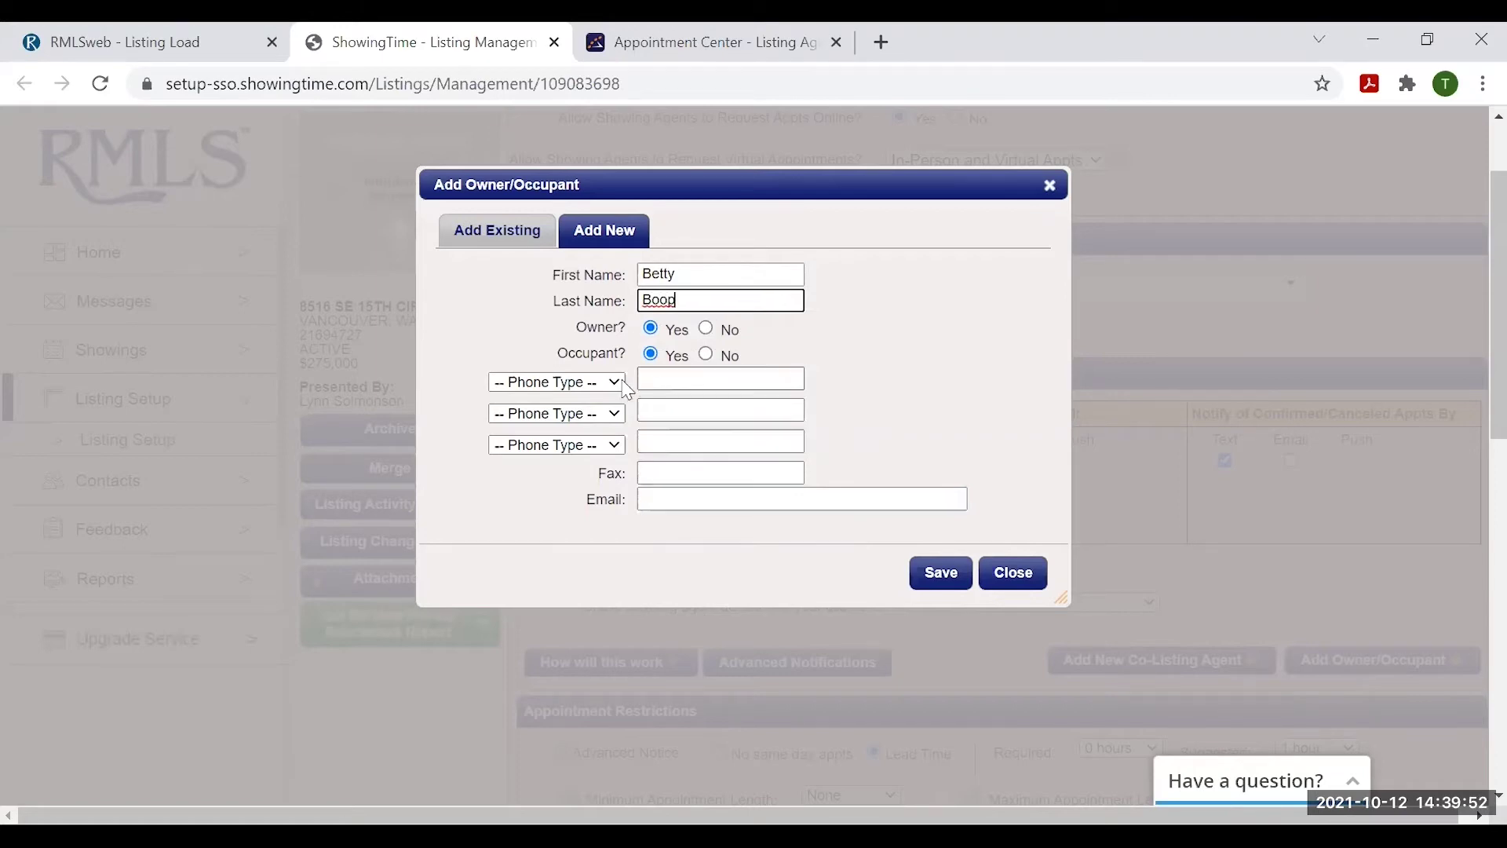
- Set the phone type to Mobile Phone, fill in the contact's e-mail, and save
left_click(607, 383)
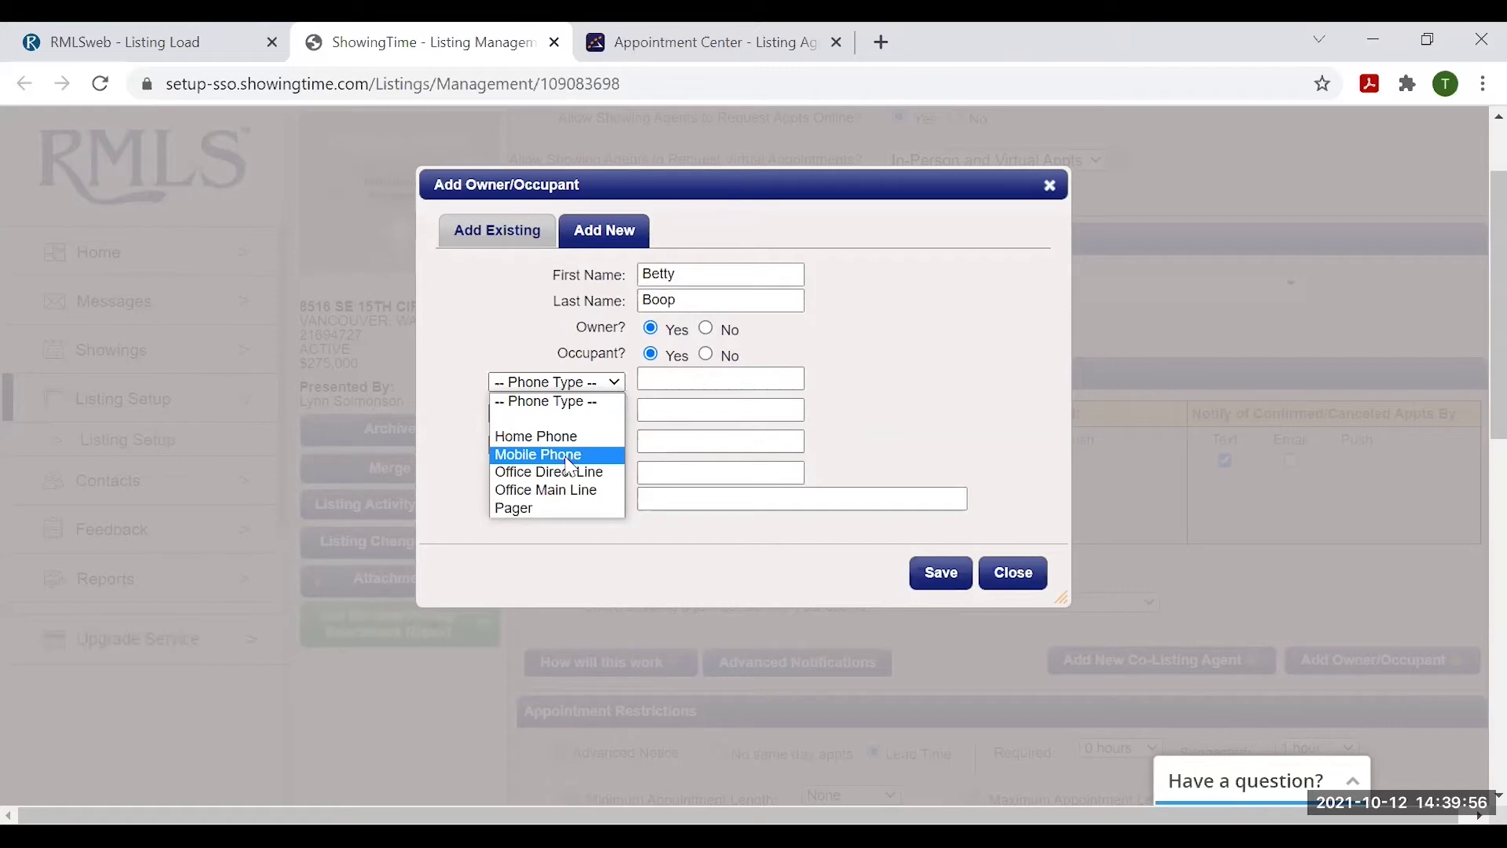
left_click(563, 457)
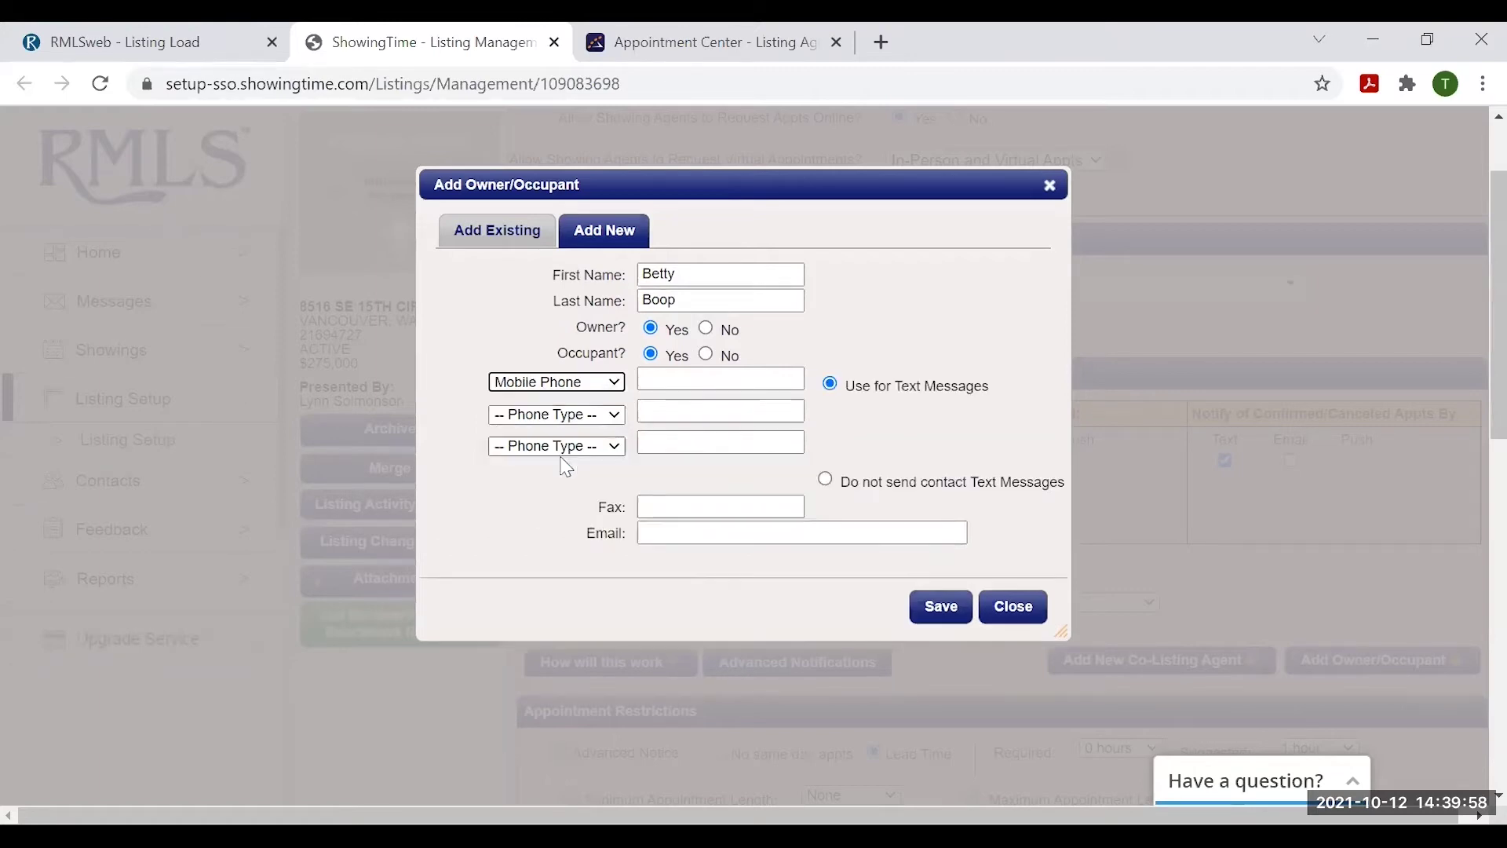
left_click(673, 533)
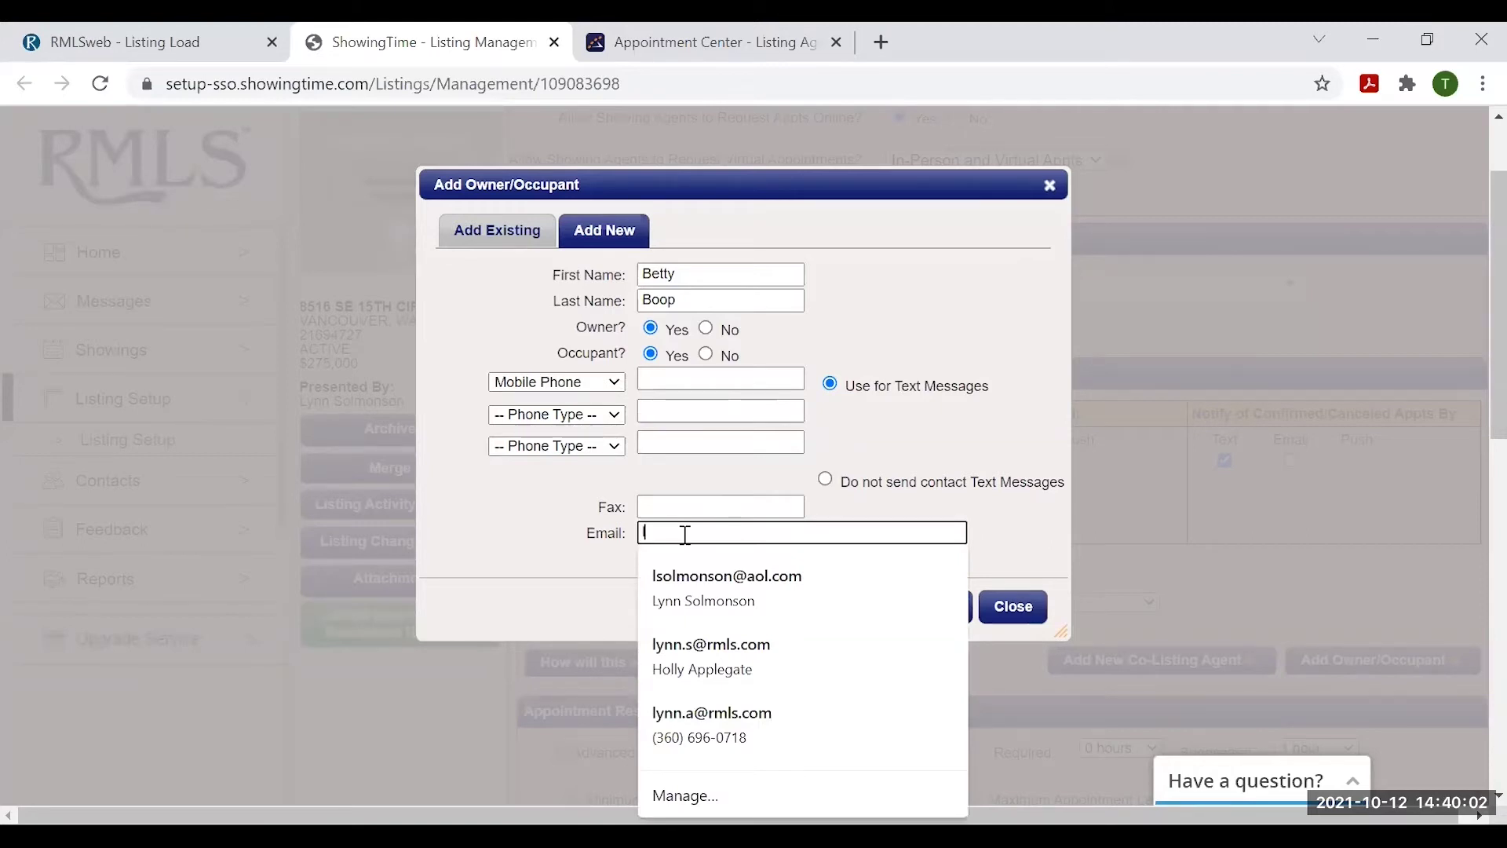
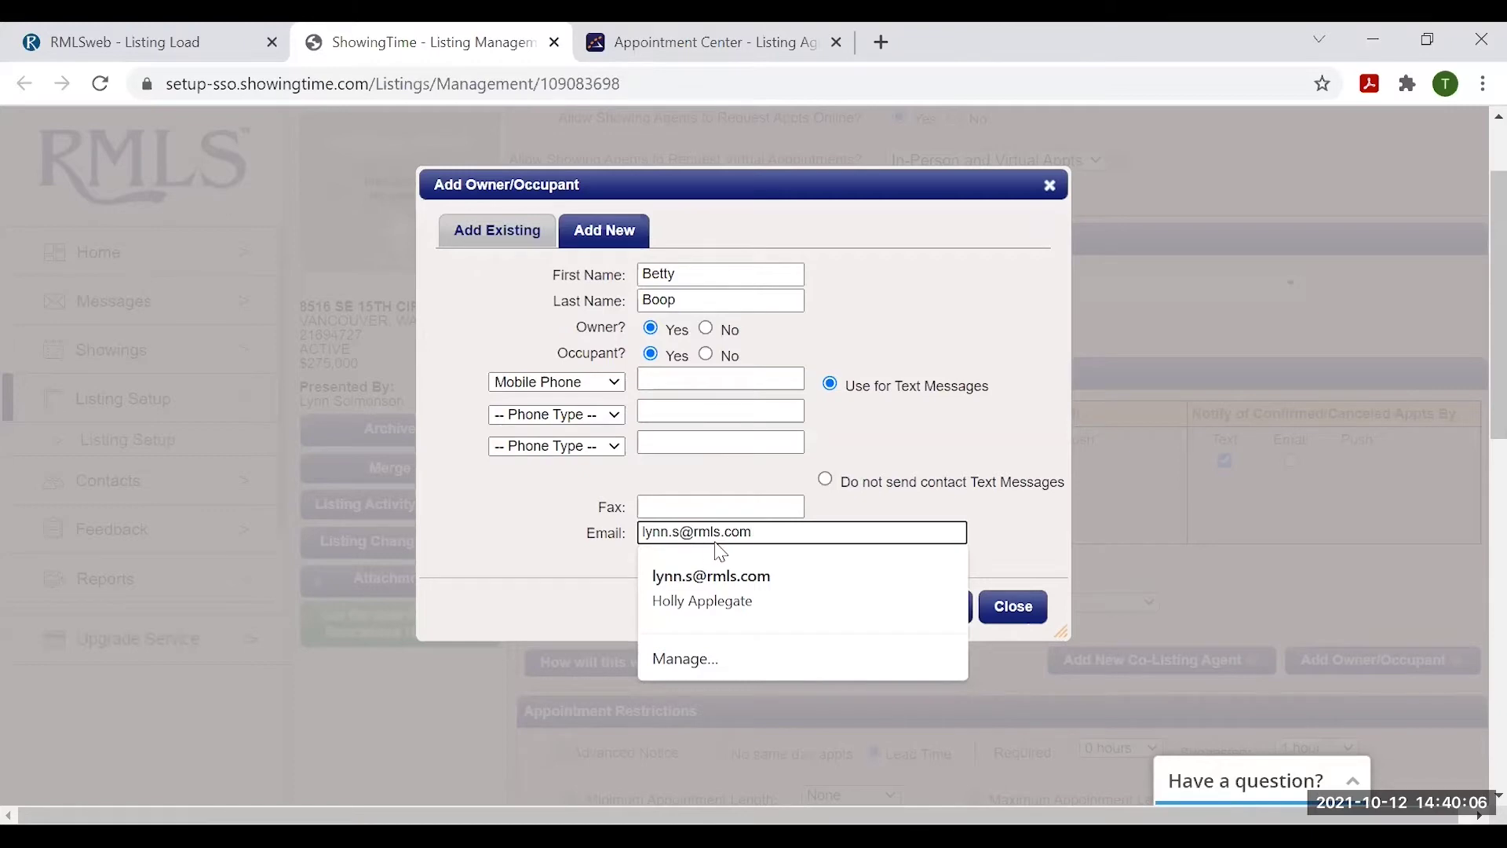
left_click(1055, 519)
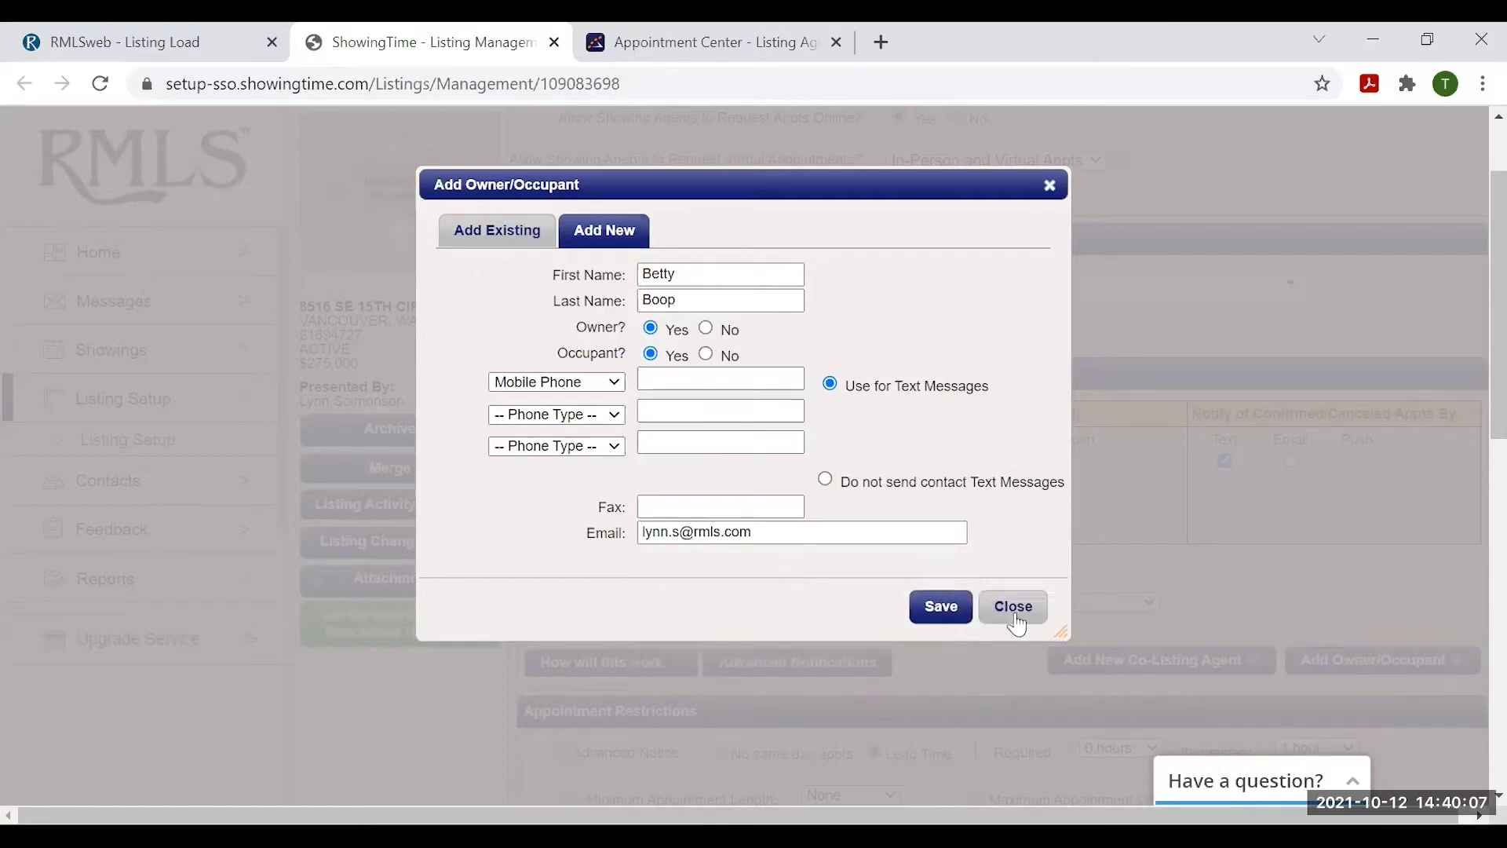
left_click(945, 610)
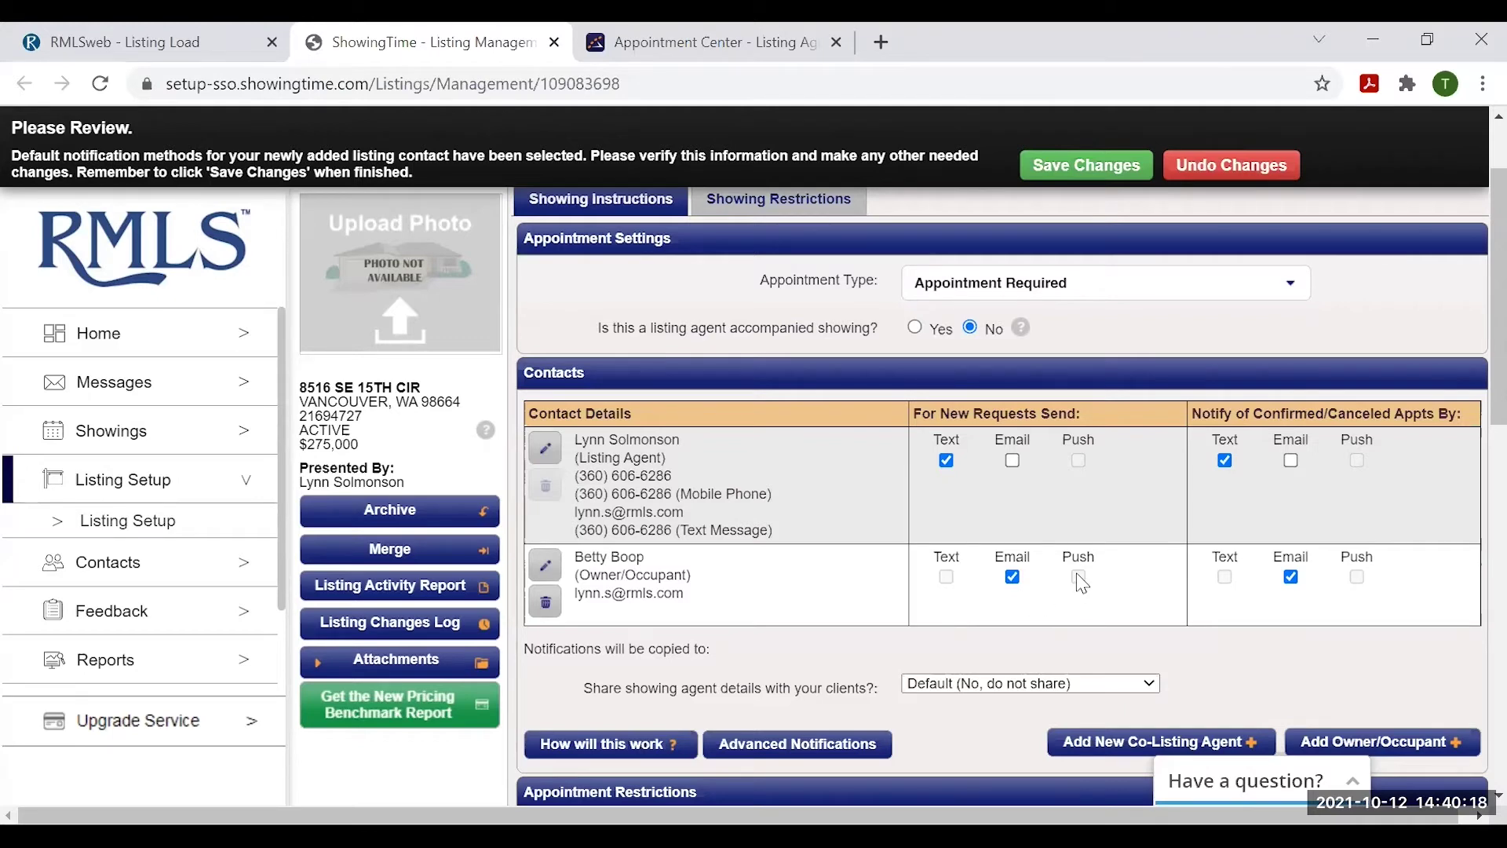
mouse_move(952, 586)
scroll(879, 590, "down", 2)
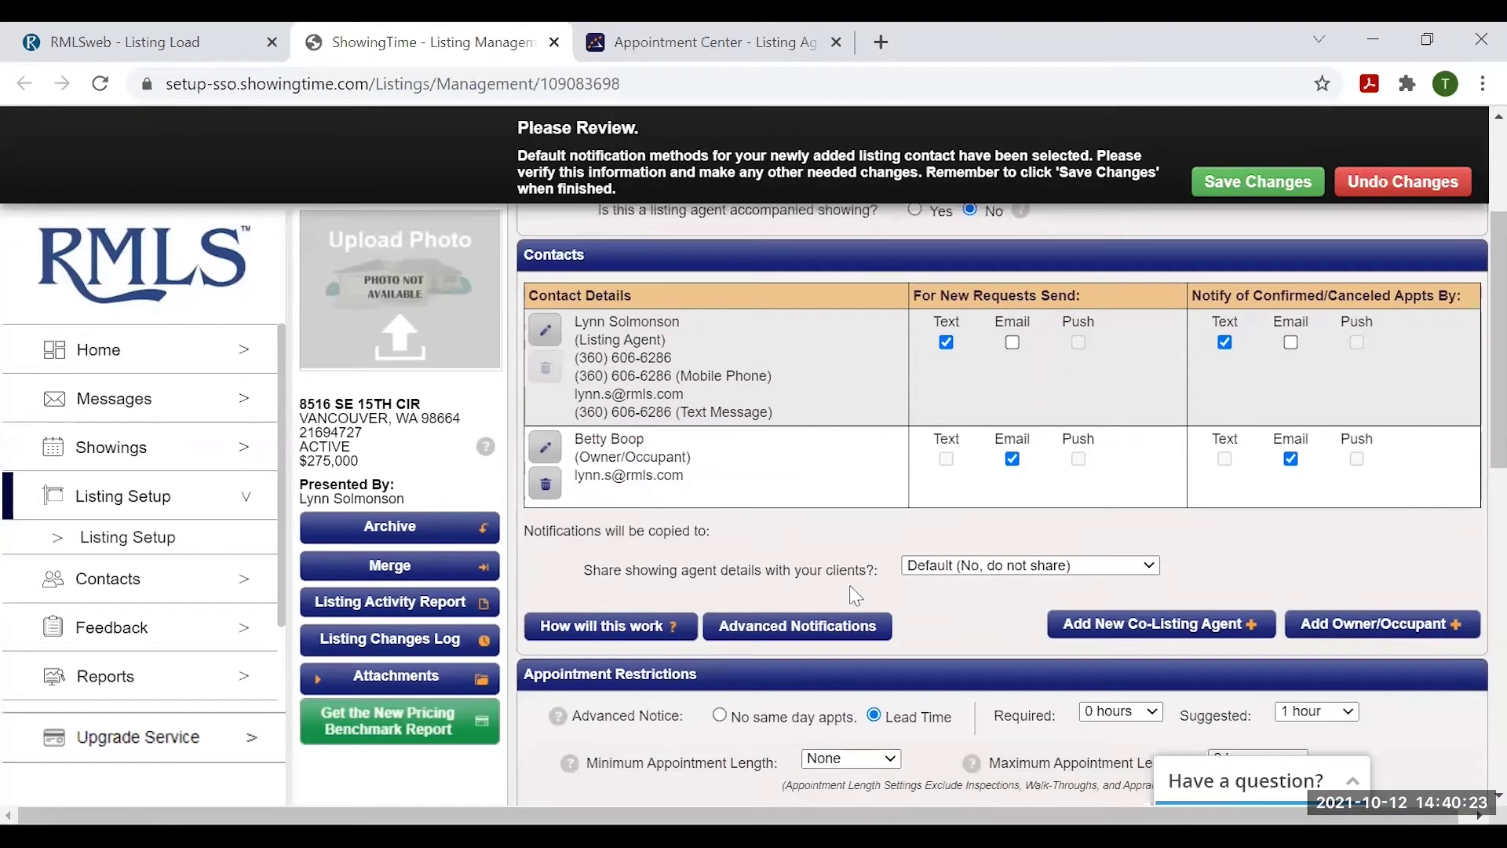
left_click(628, 628)
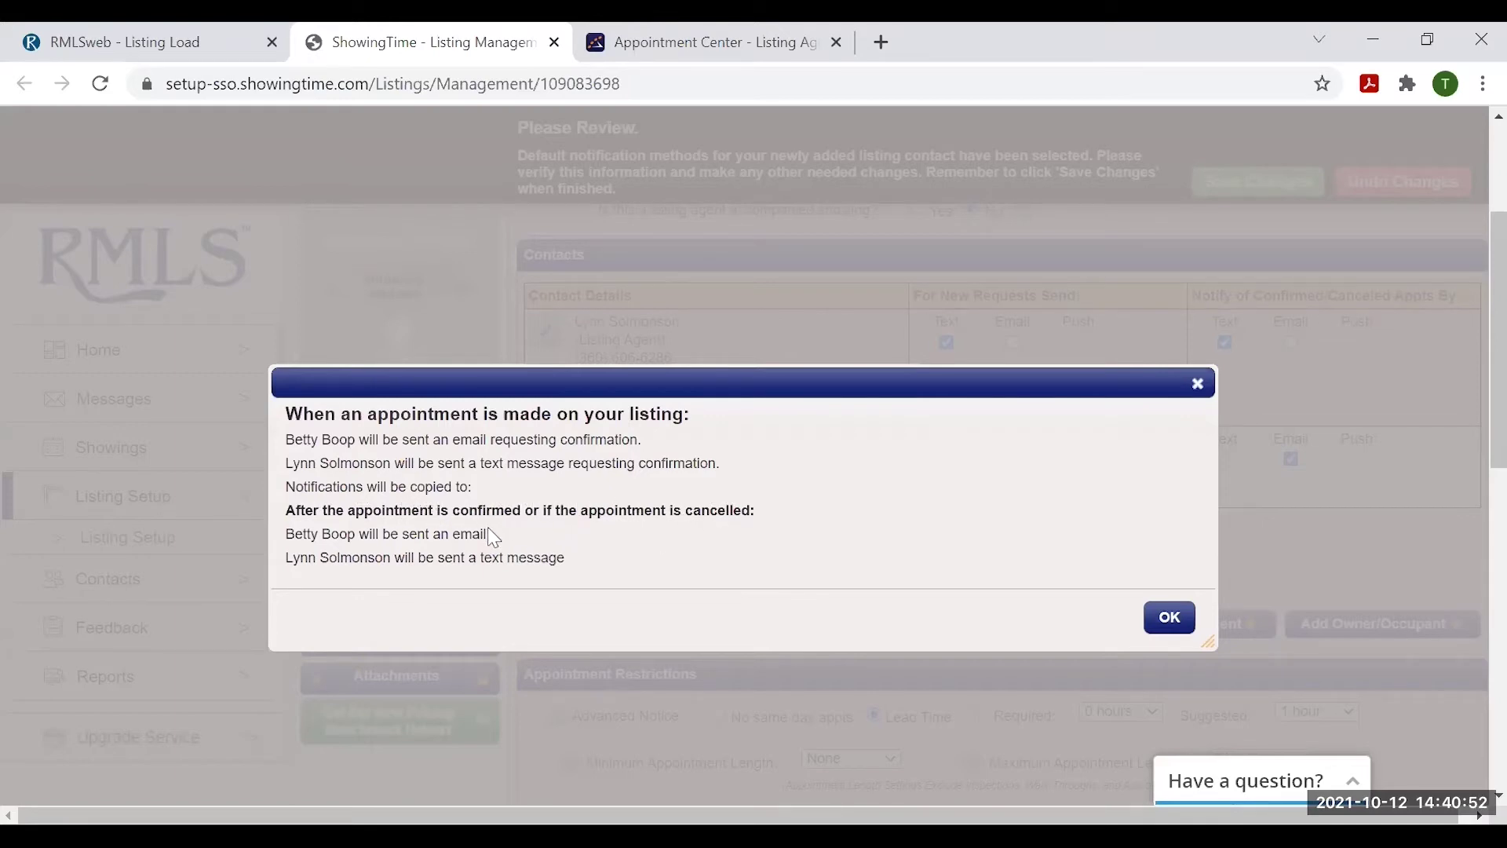
left_click(1169, 618)
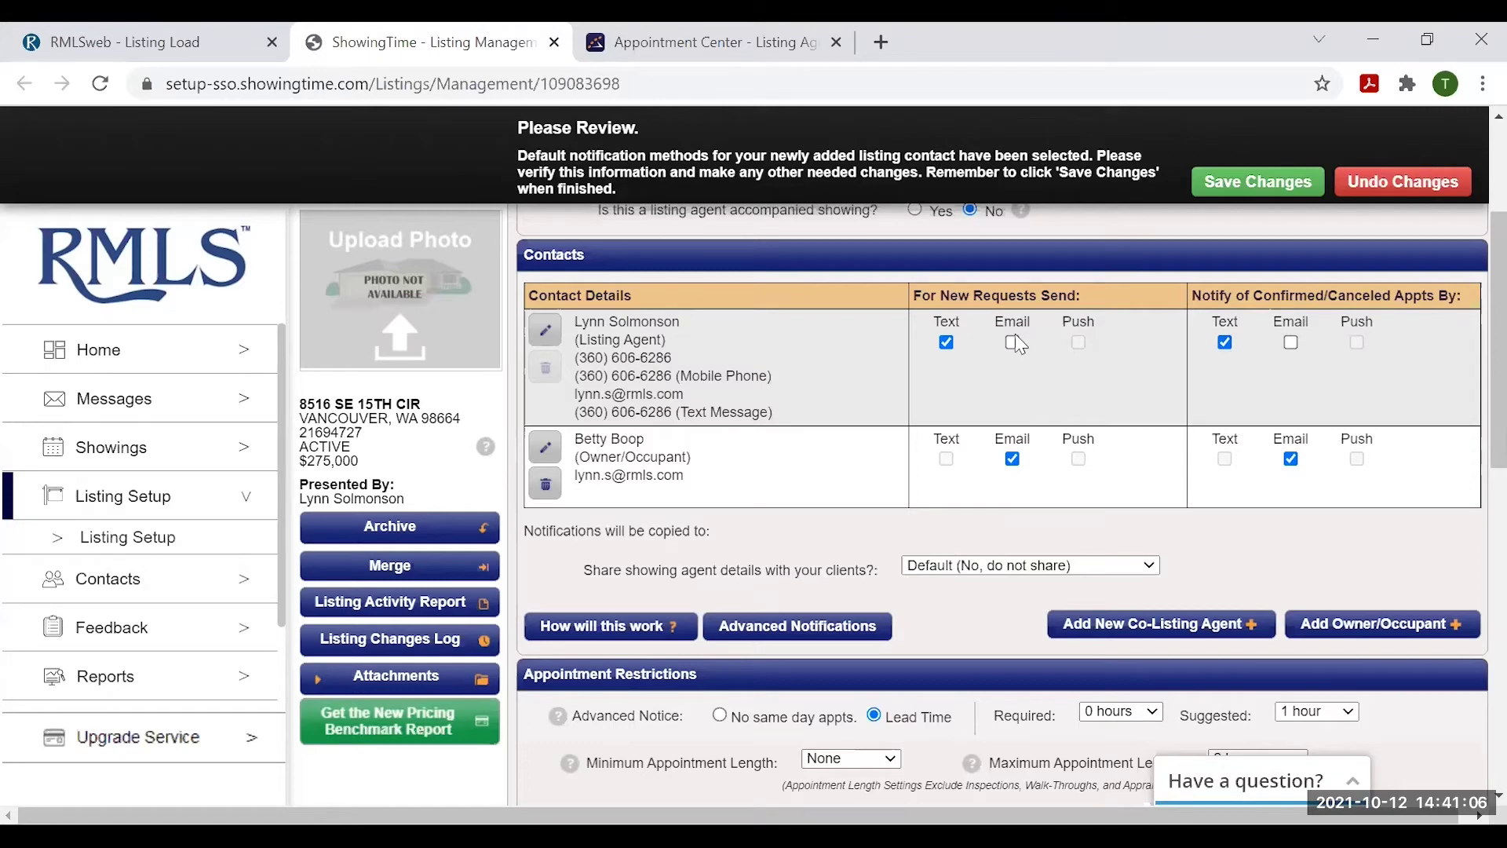
- Turn the listing agent's text notices back on for requests and confirmations, then save changes
left_click(1225, 343)
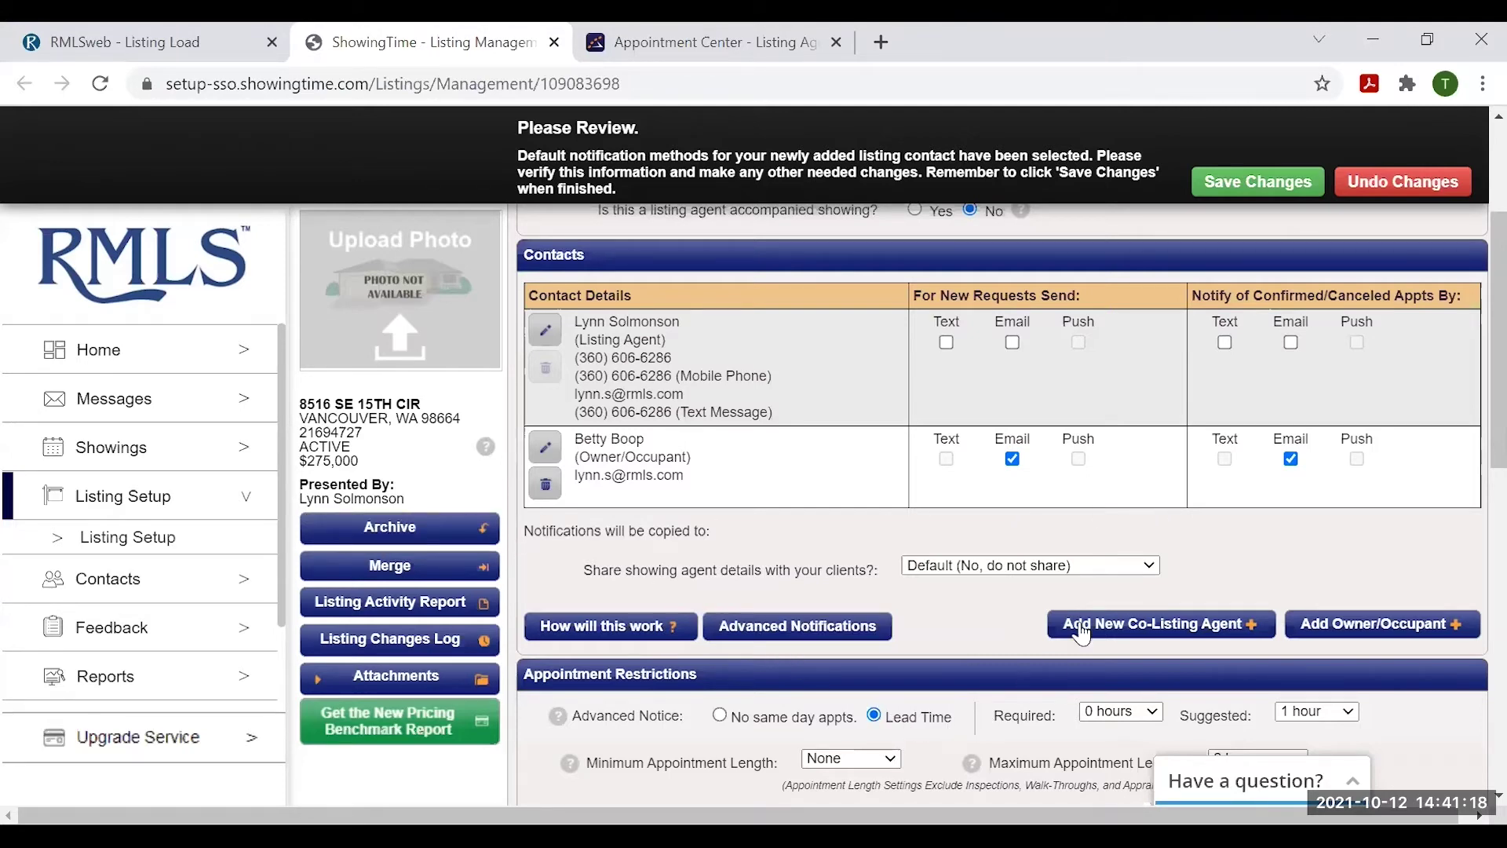
left_click(946, 343)
scroll(1370, 522, "down", 3)
scroll(1405, 529, "down", 2)
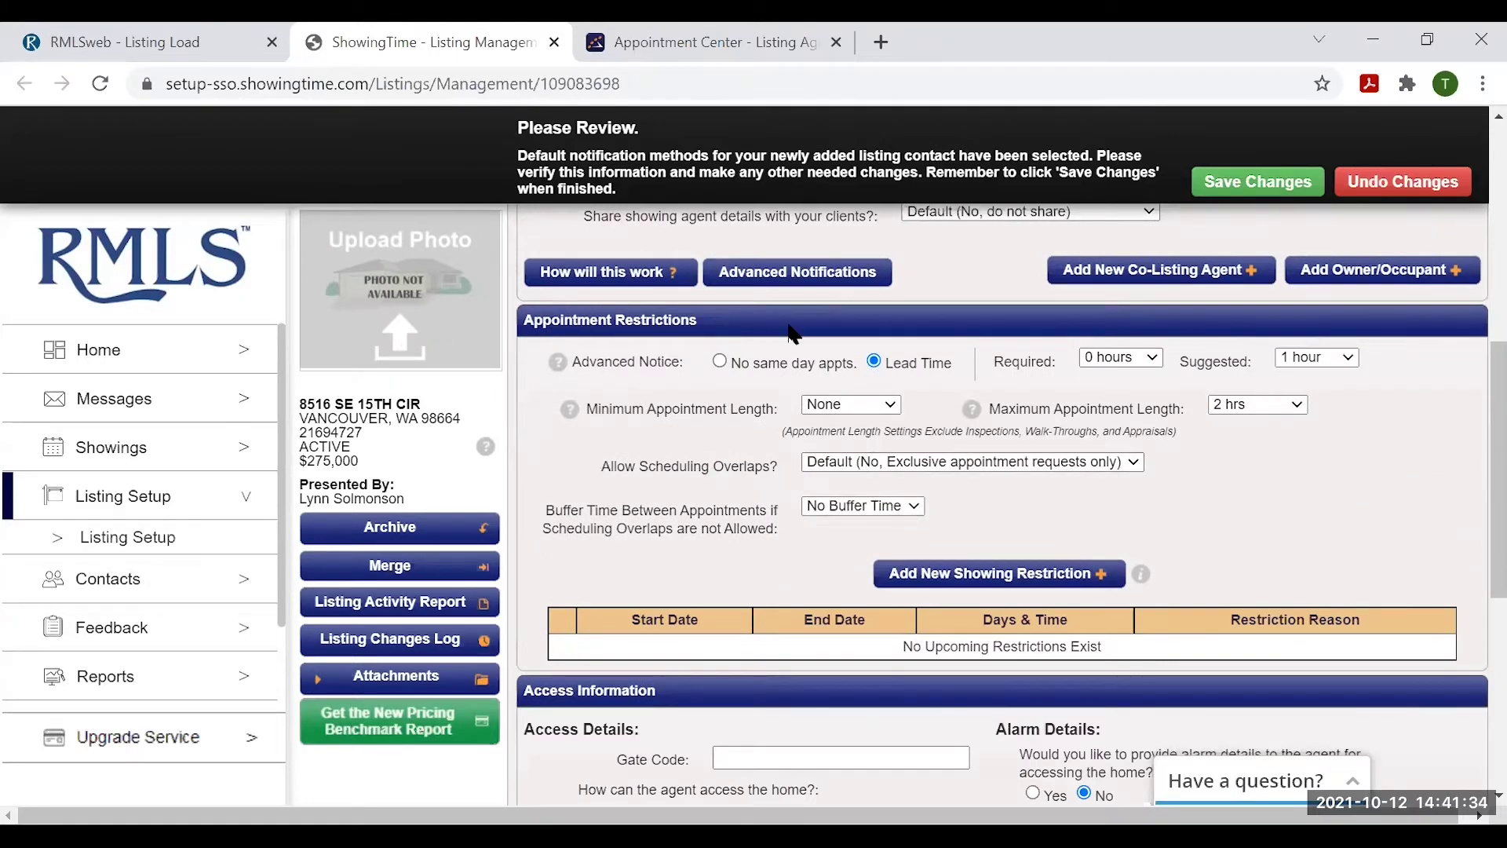
left_click(1271, 180)
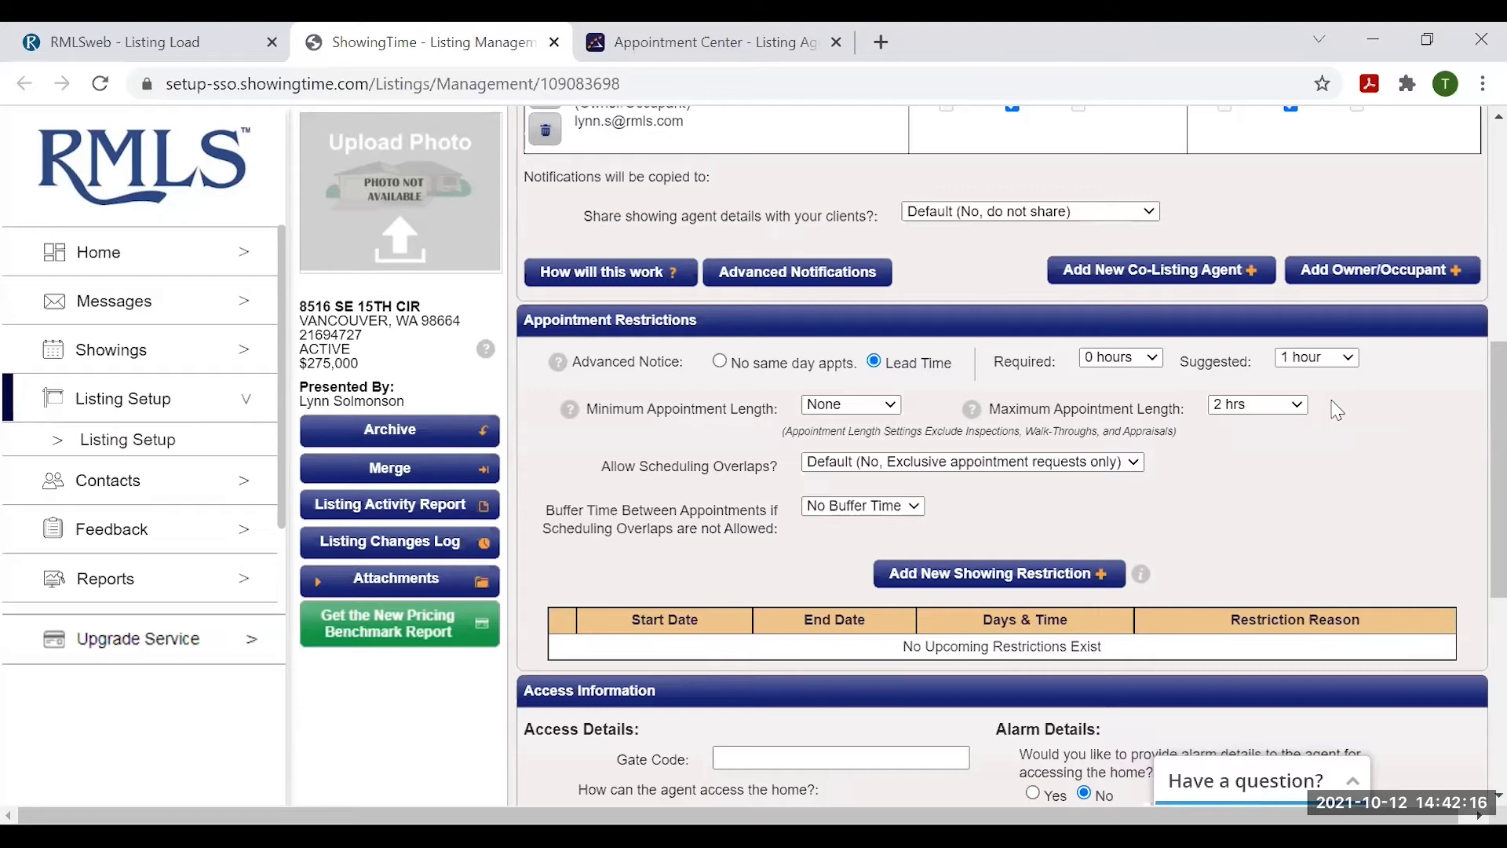
left_click(870, 407)
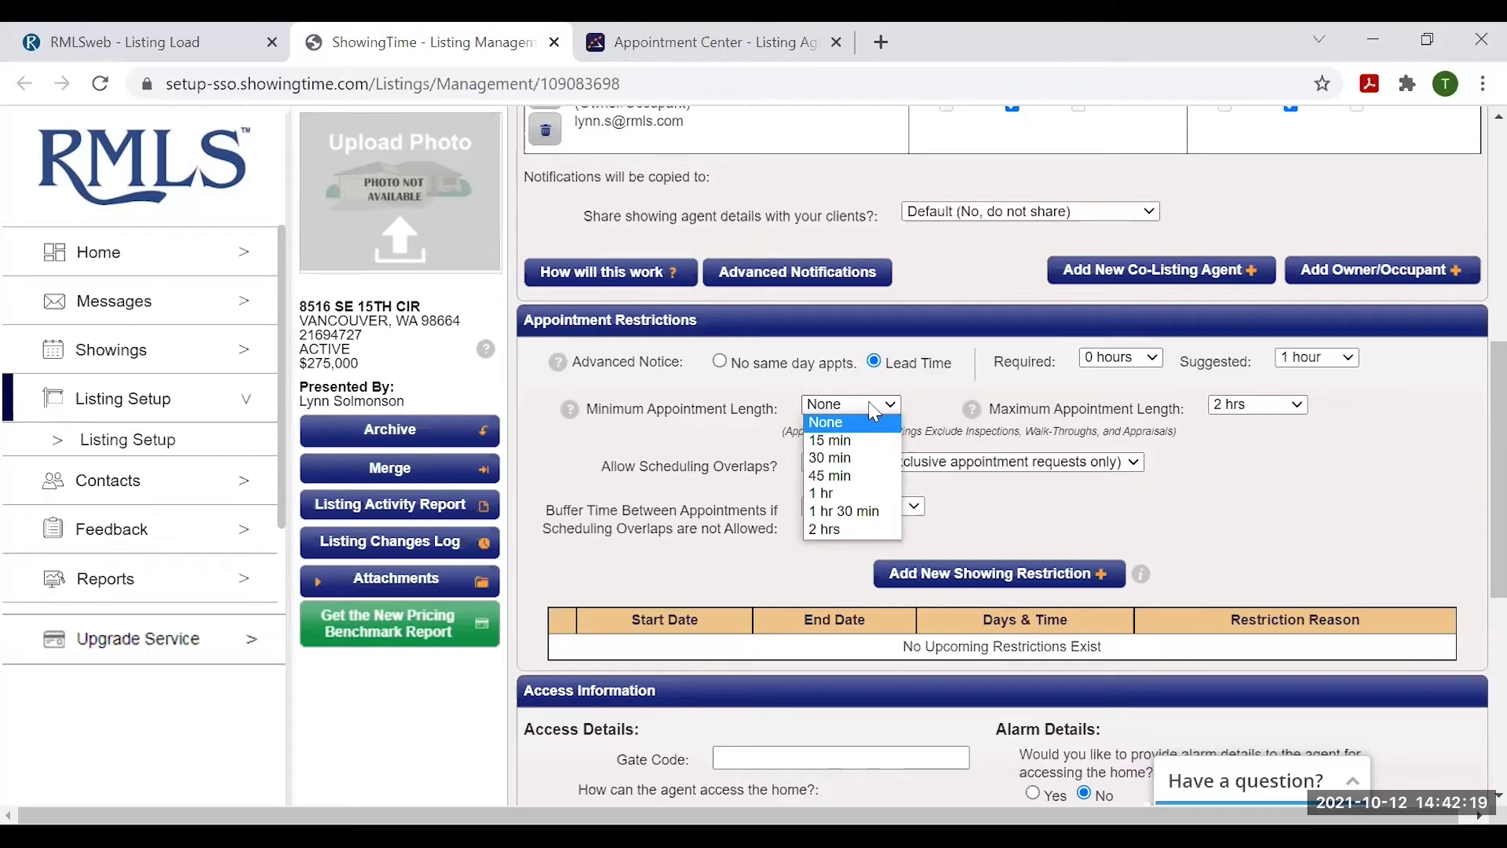
left_click(933, 396)
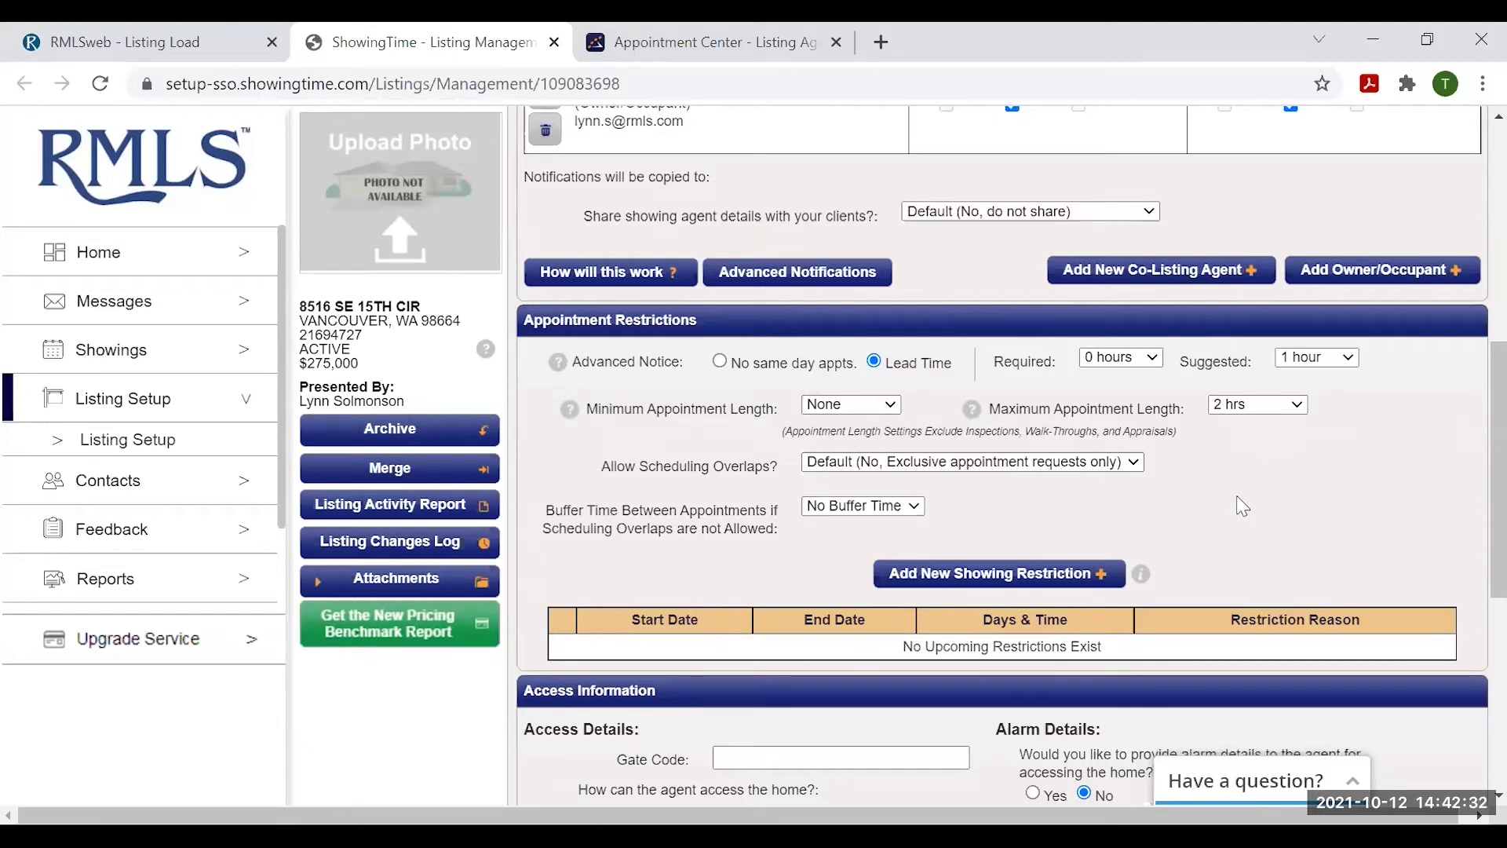
left_click(910, 501)
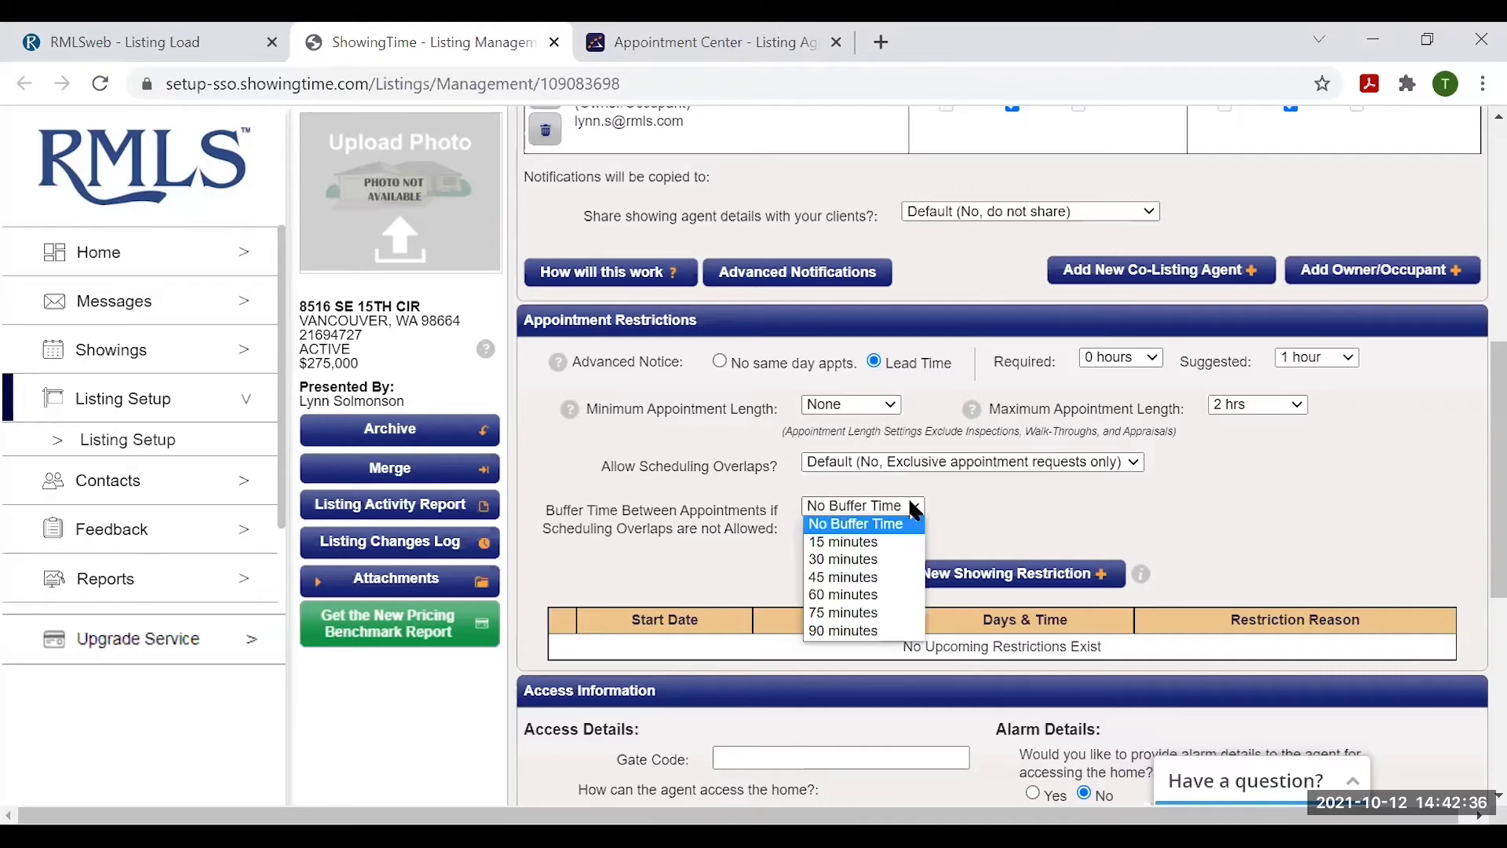
left_click(877, 547)
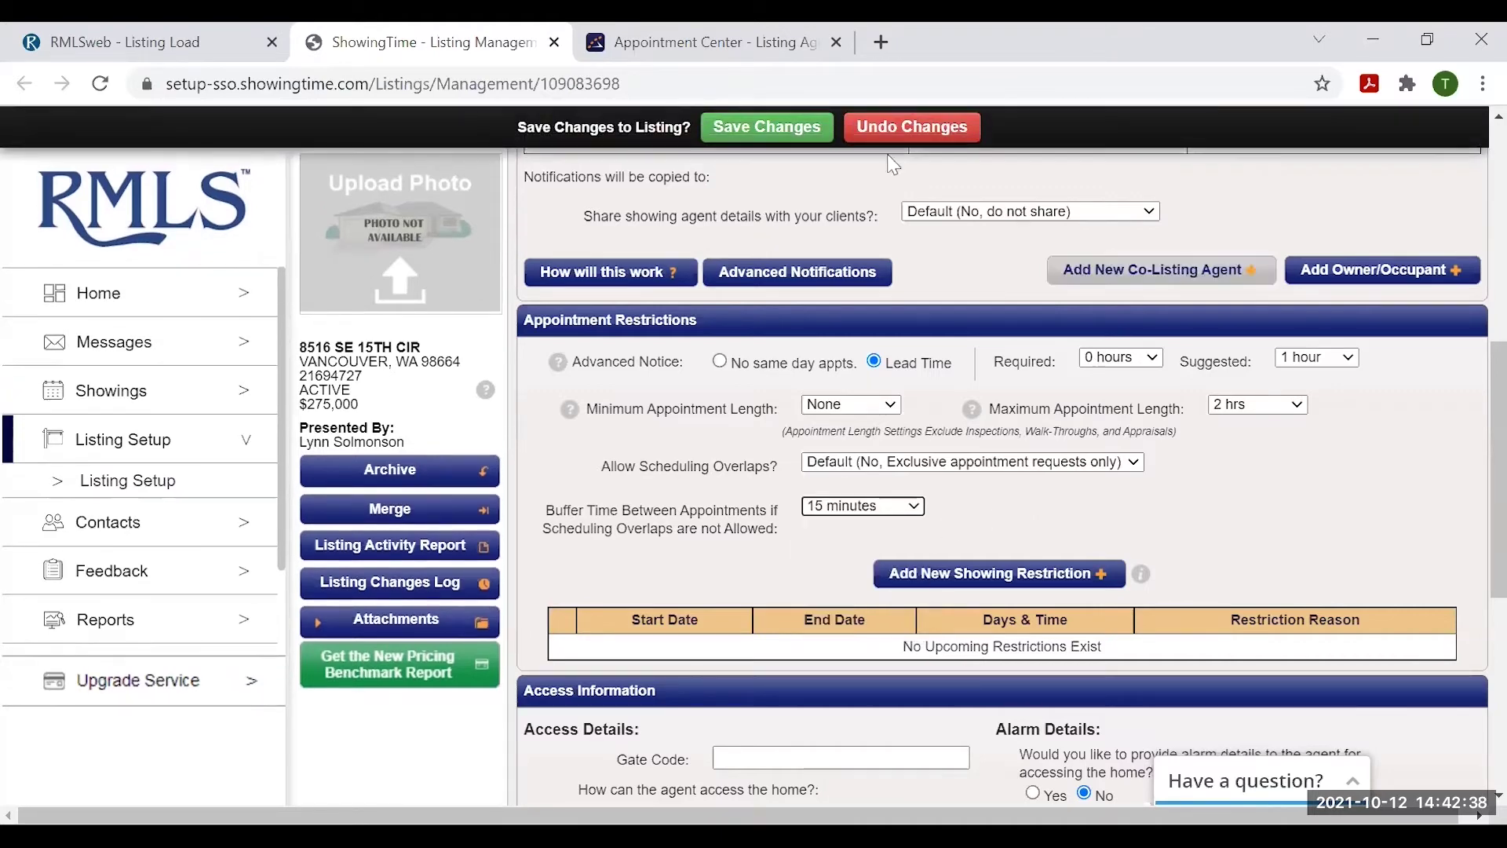
left_click(830, 137)
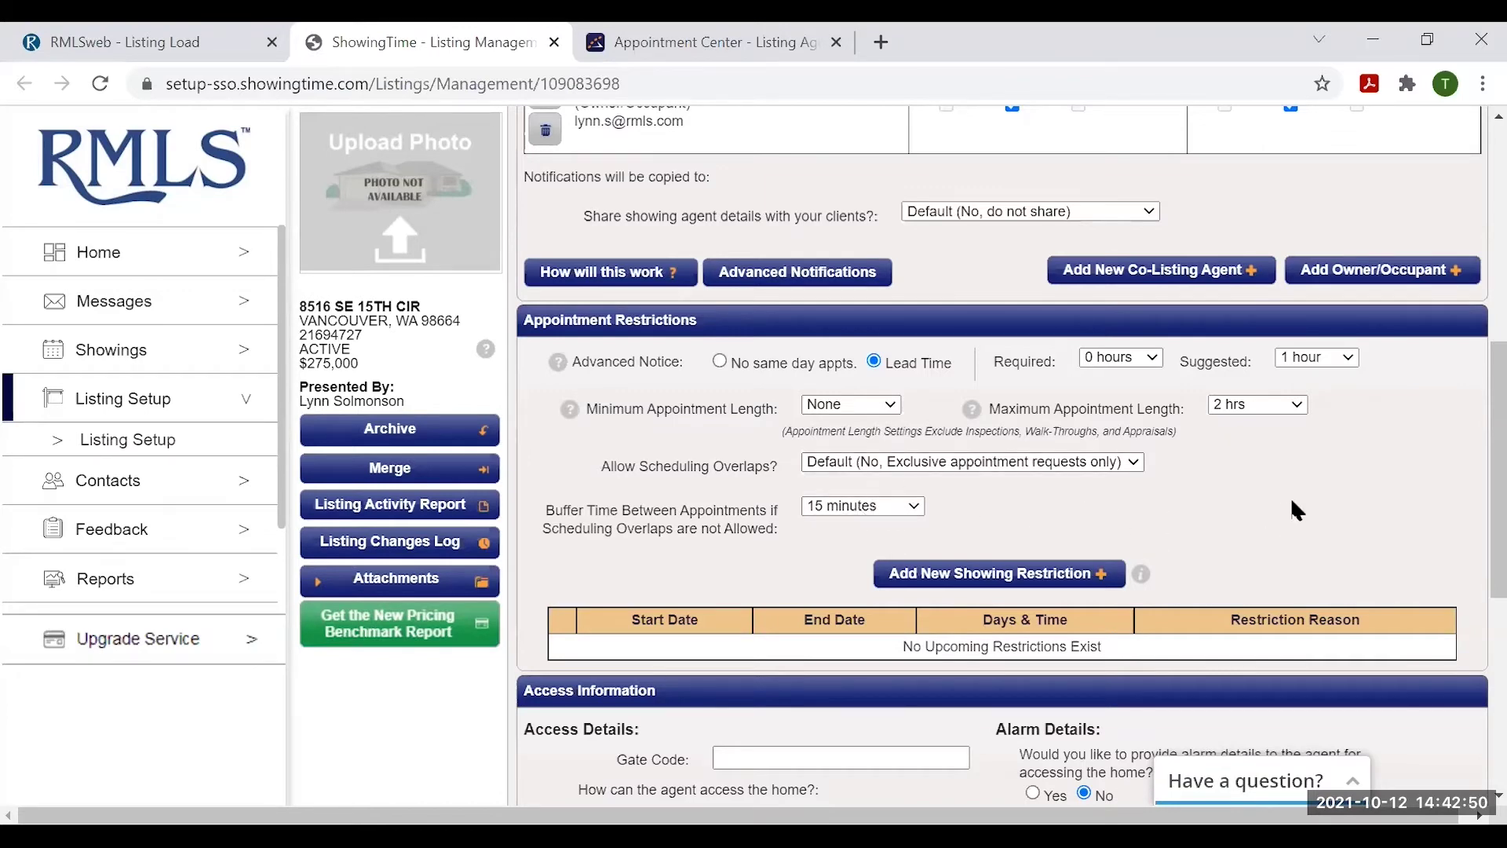
scroll(1297, 510, "down", 1)
scroll(1303, 507, "up", 1)
- Start a new showing restriction, reason Homeowner Request, from 5:00 AM to 10:00 AM
left_click(1003, 580)
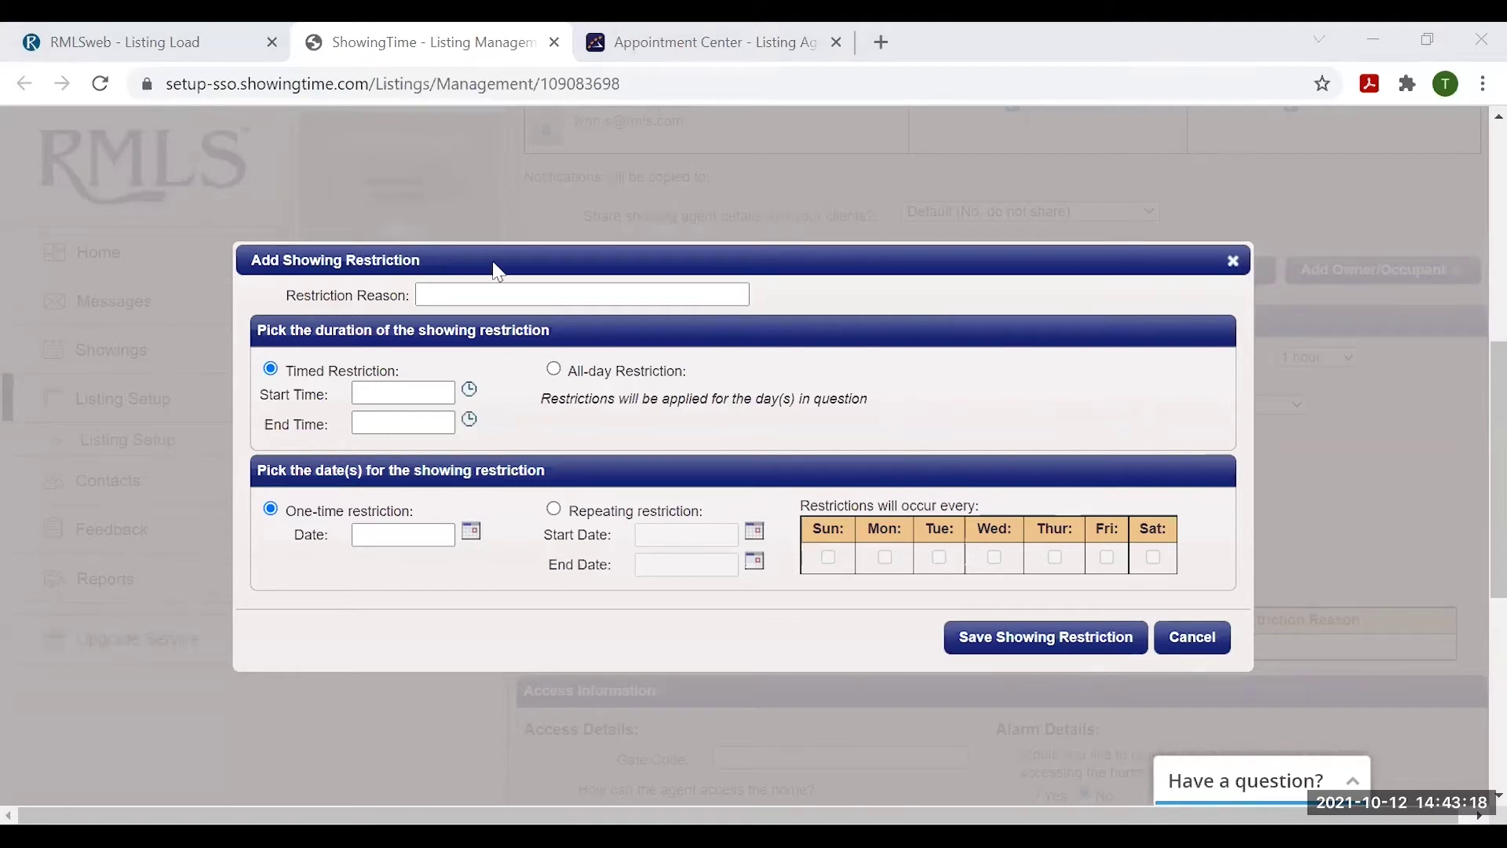
left_click(474, 290)
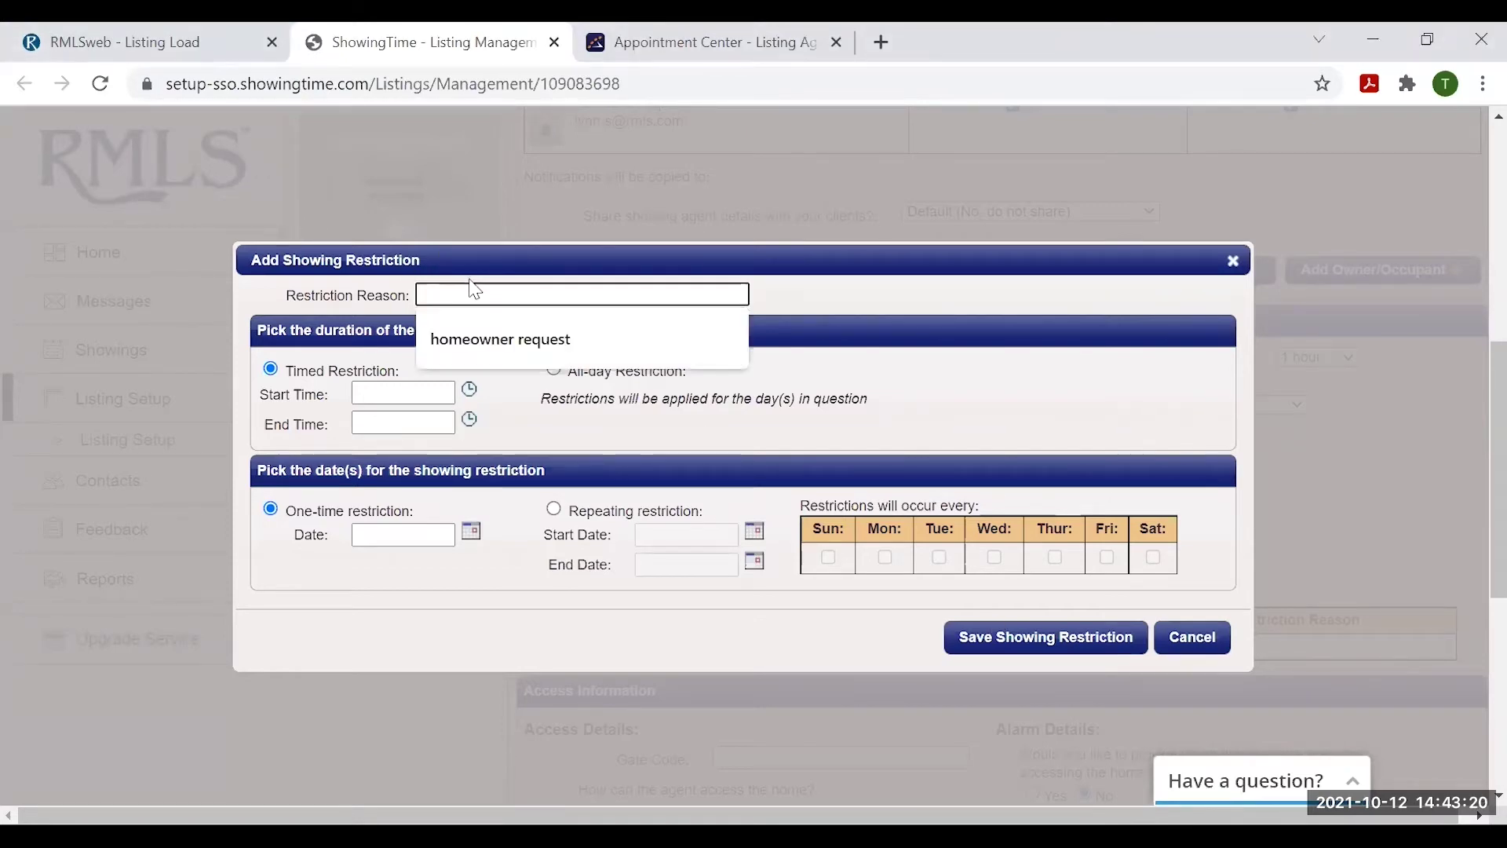
left_click(518, 345)
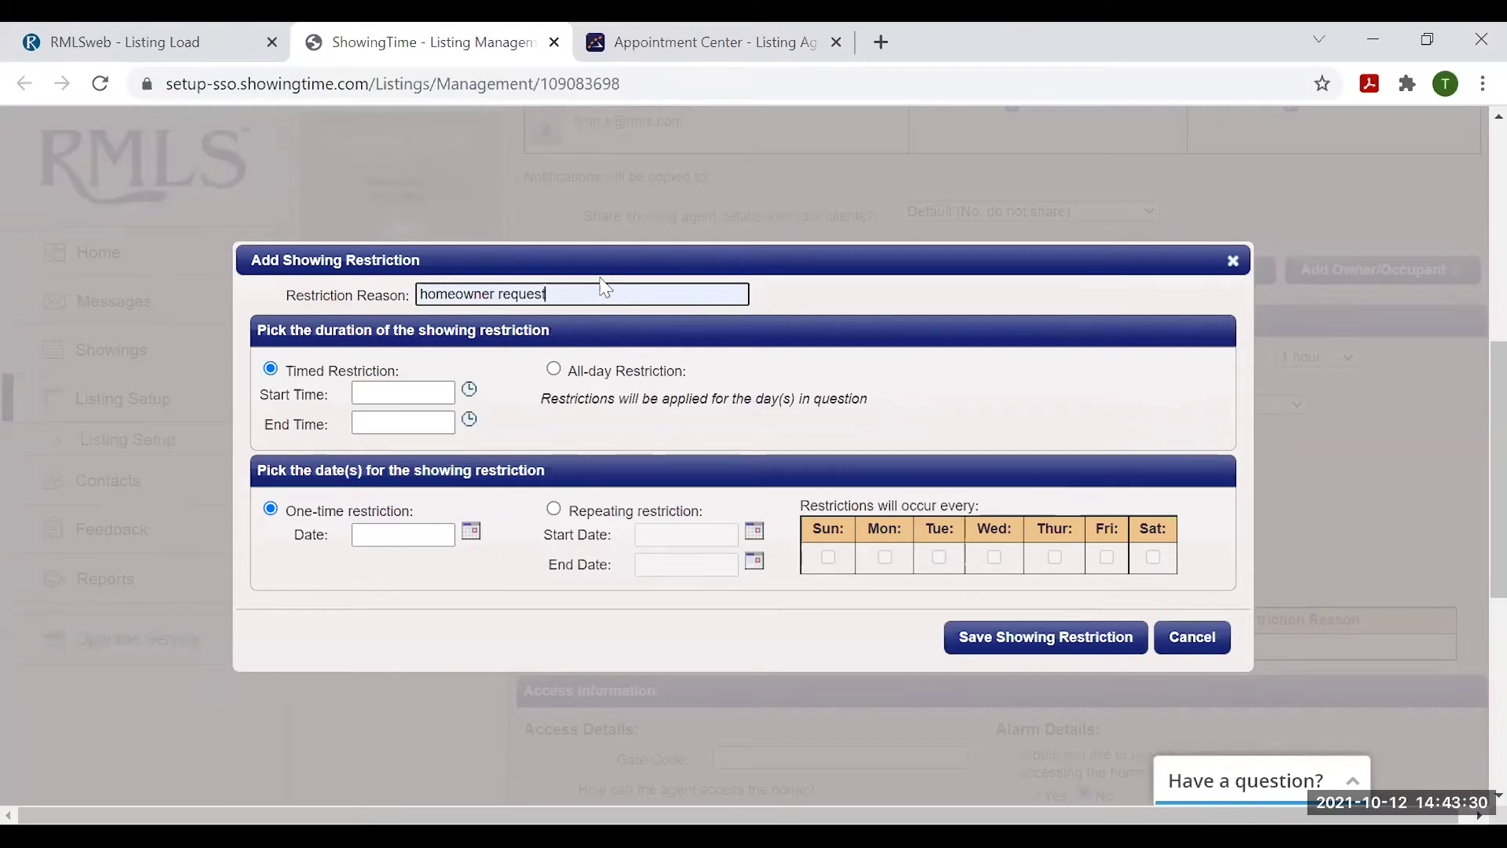
left_click(361, 392)
left_click(383, 370)
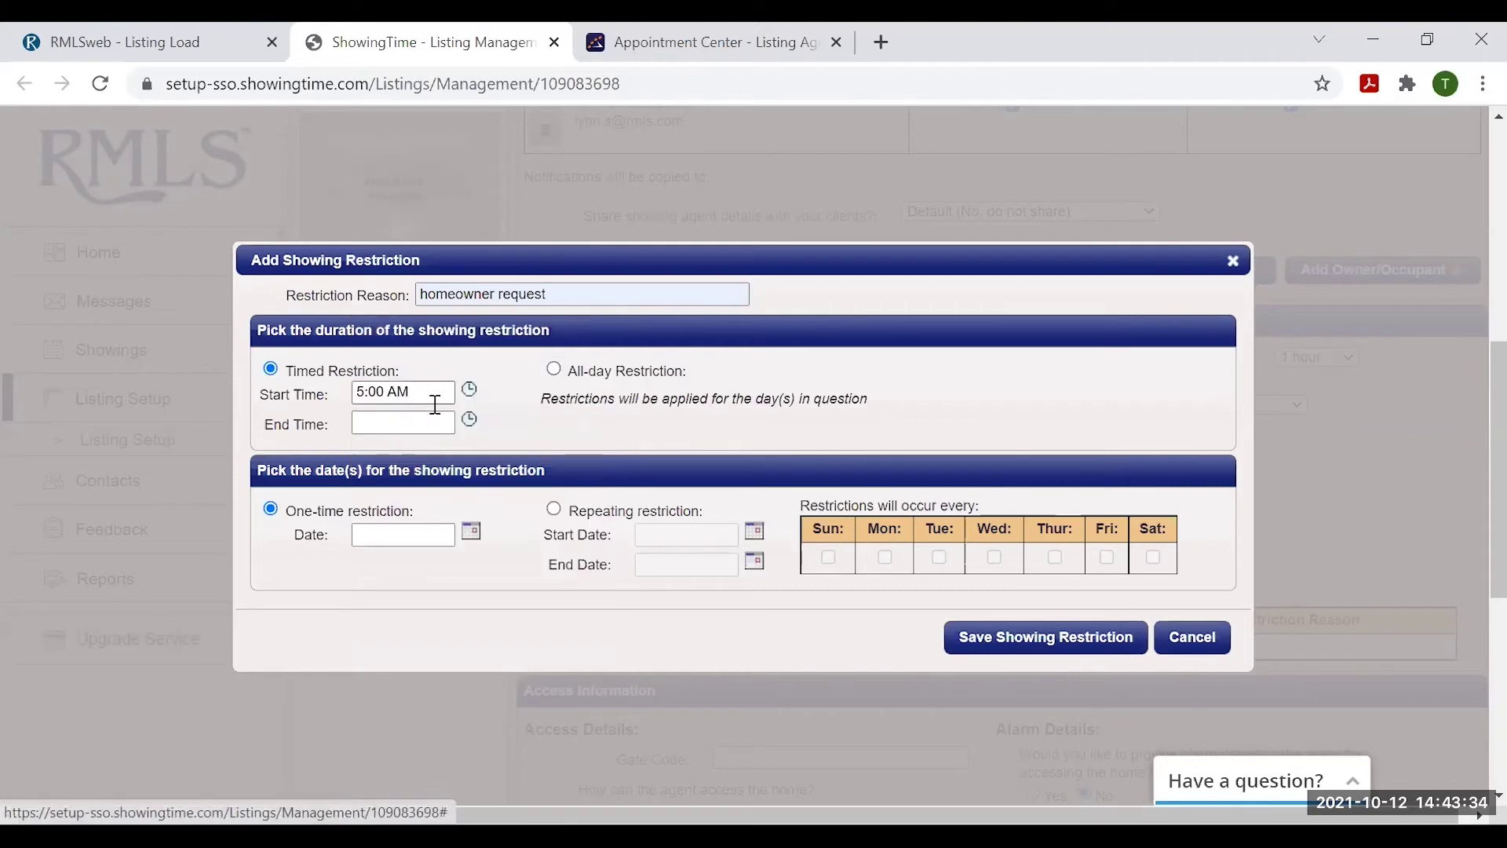
left_click(438, 425)
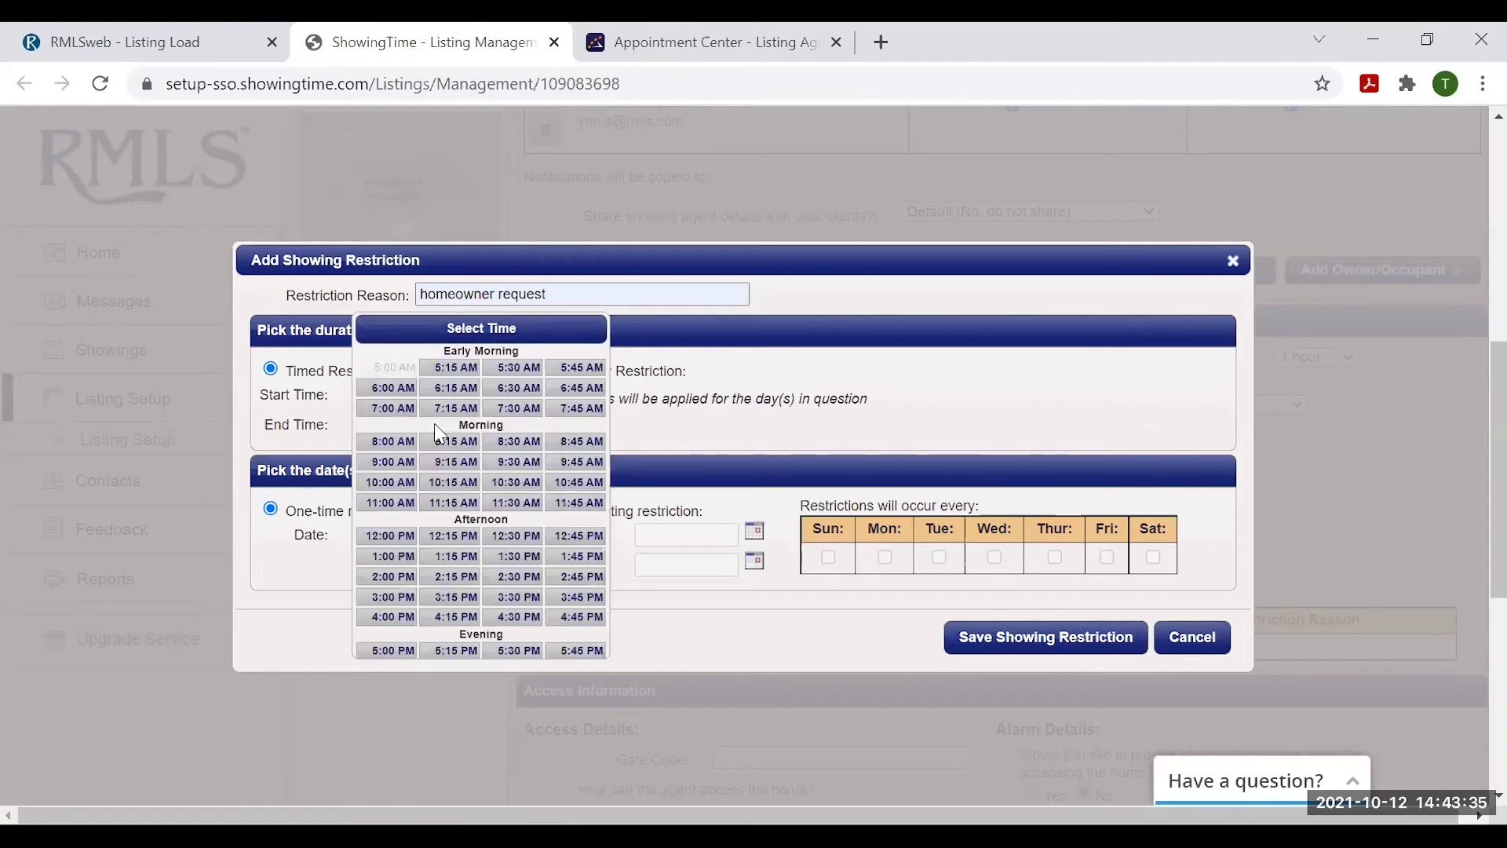
left_click(392, 483)
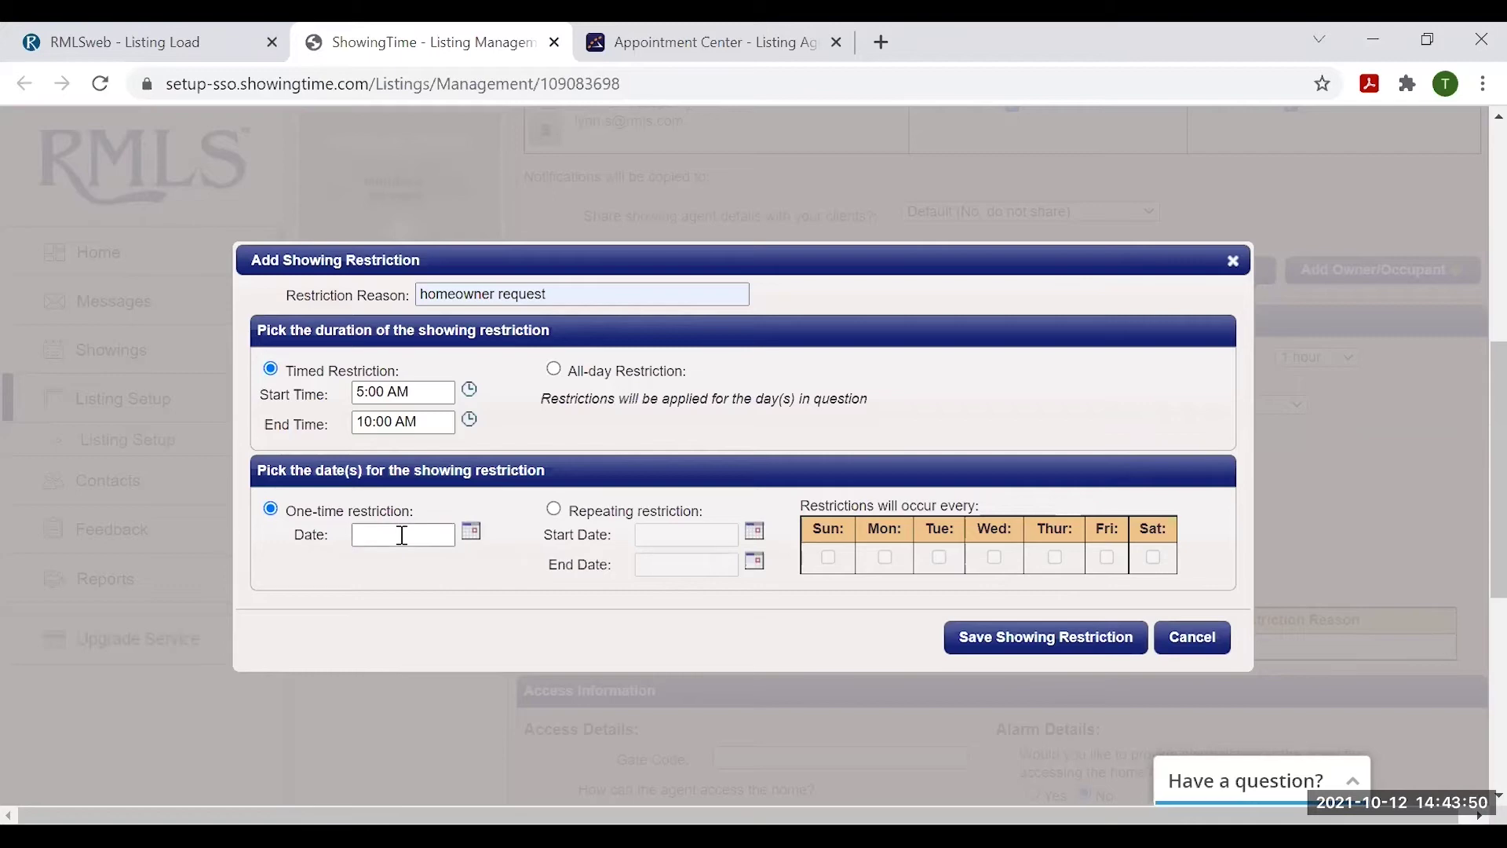
- Make the restriction repeat from 10/12/2021 through 12/31/2021
left_click(555, 511)
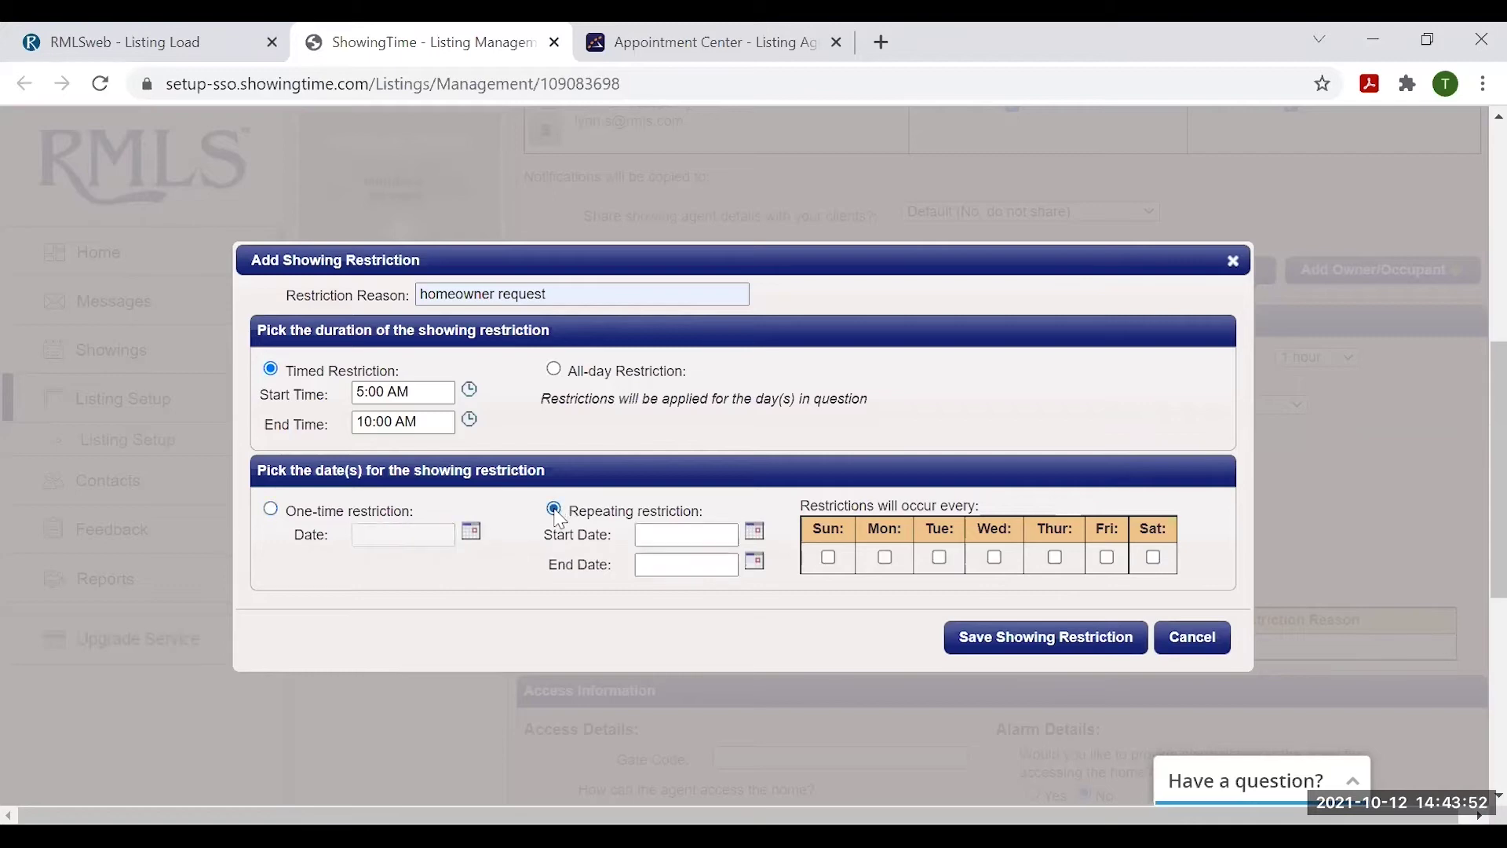
left_click(680, 534)
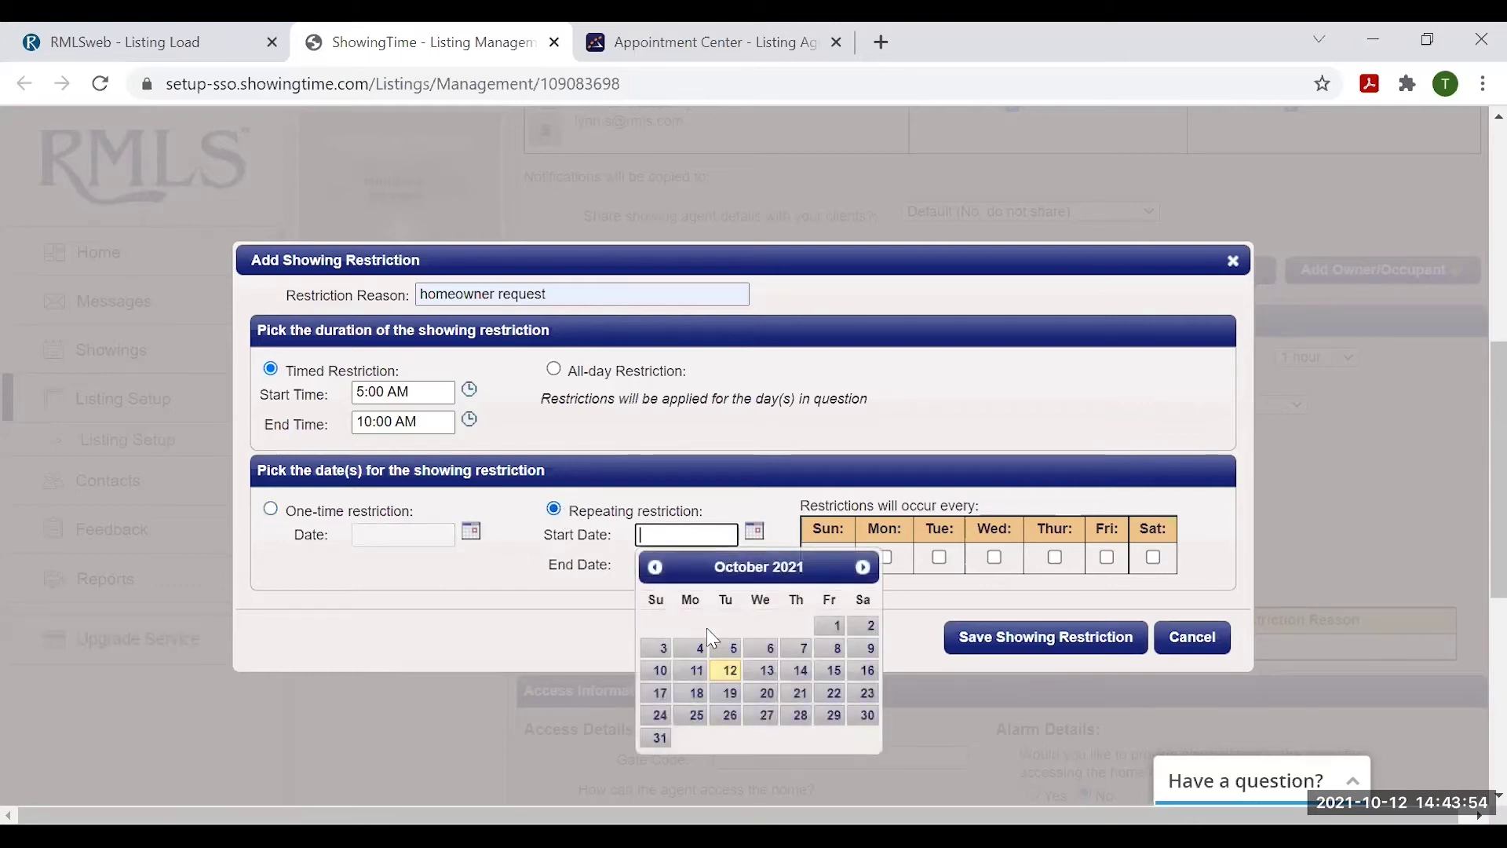
left_click(730, 677)
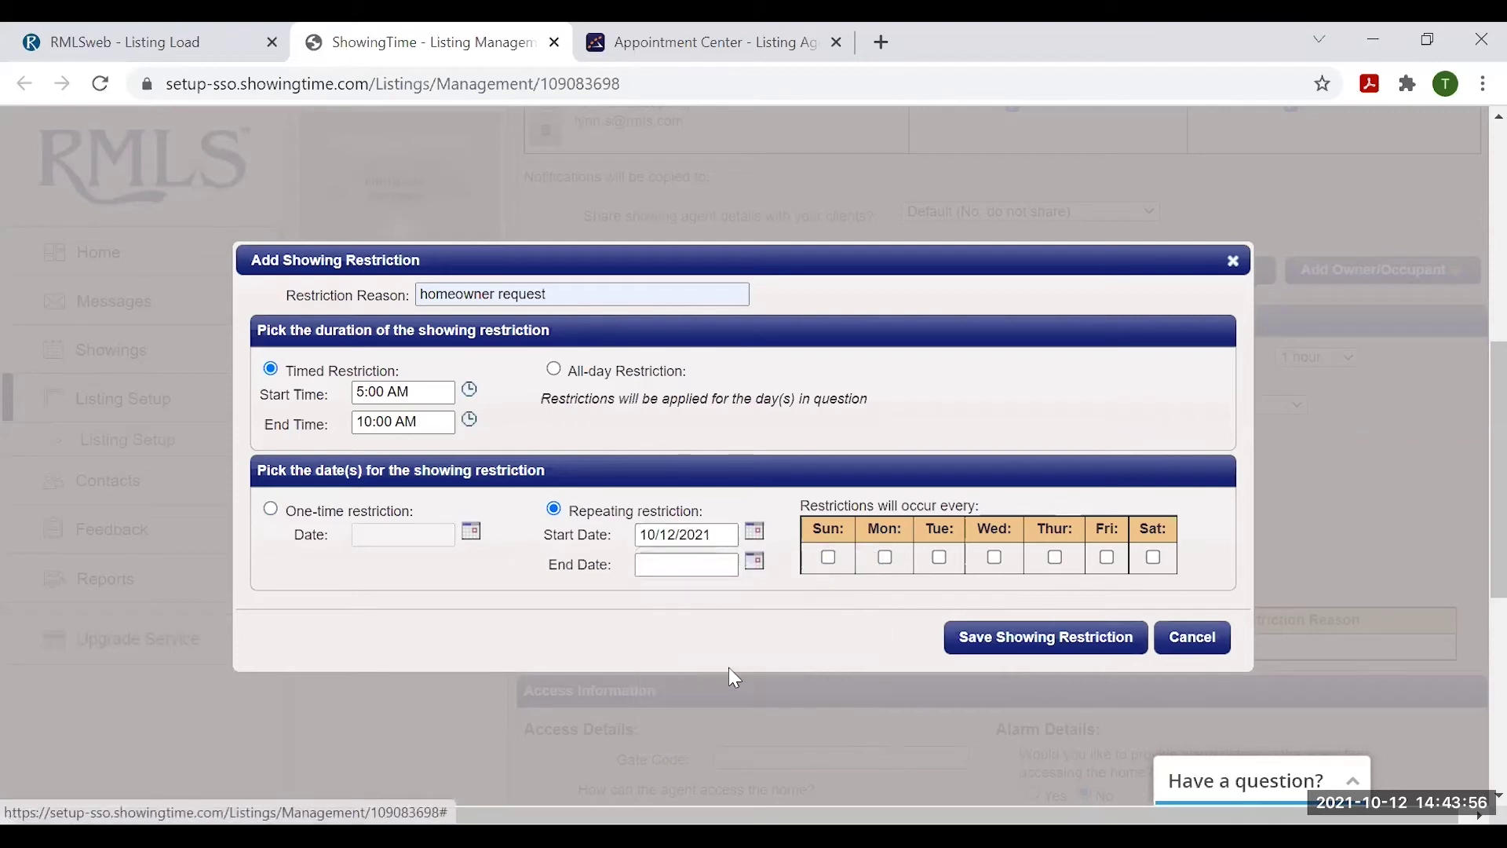
left_click(651, 562)
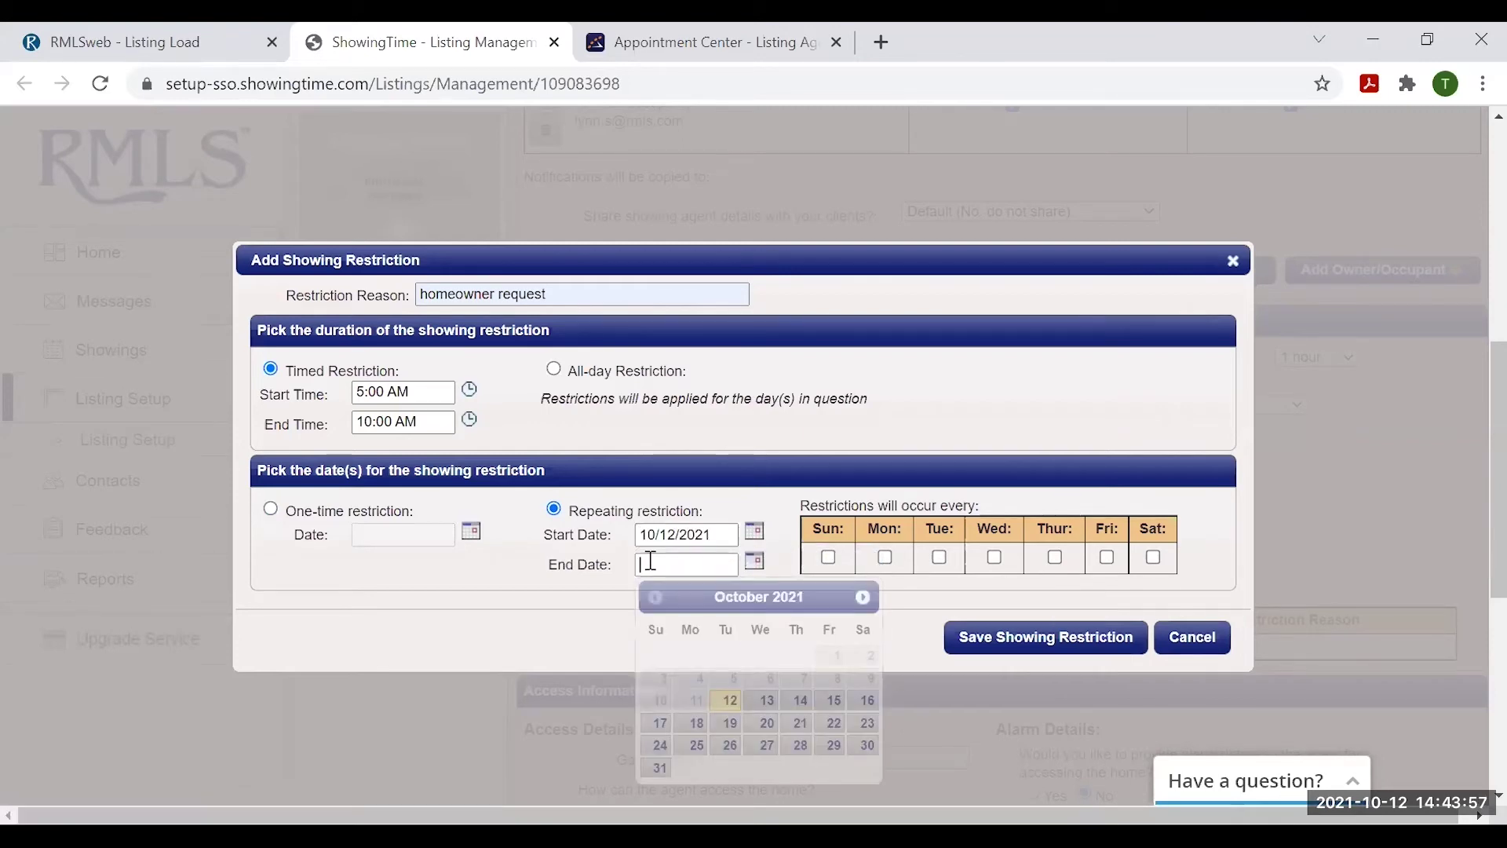
left_click(864, 599)
left_click(863, 598)
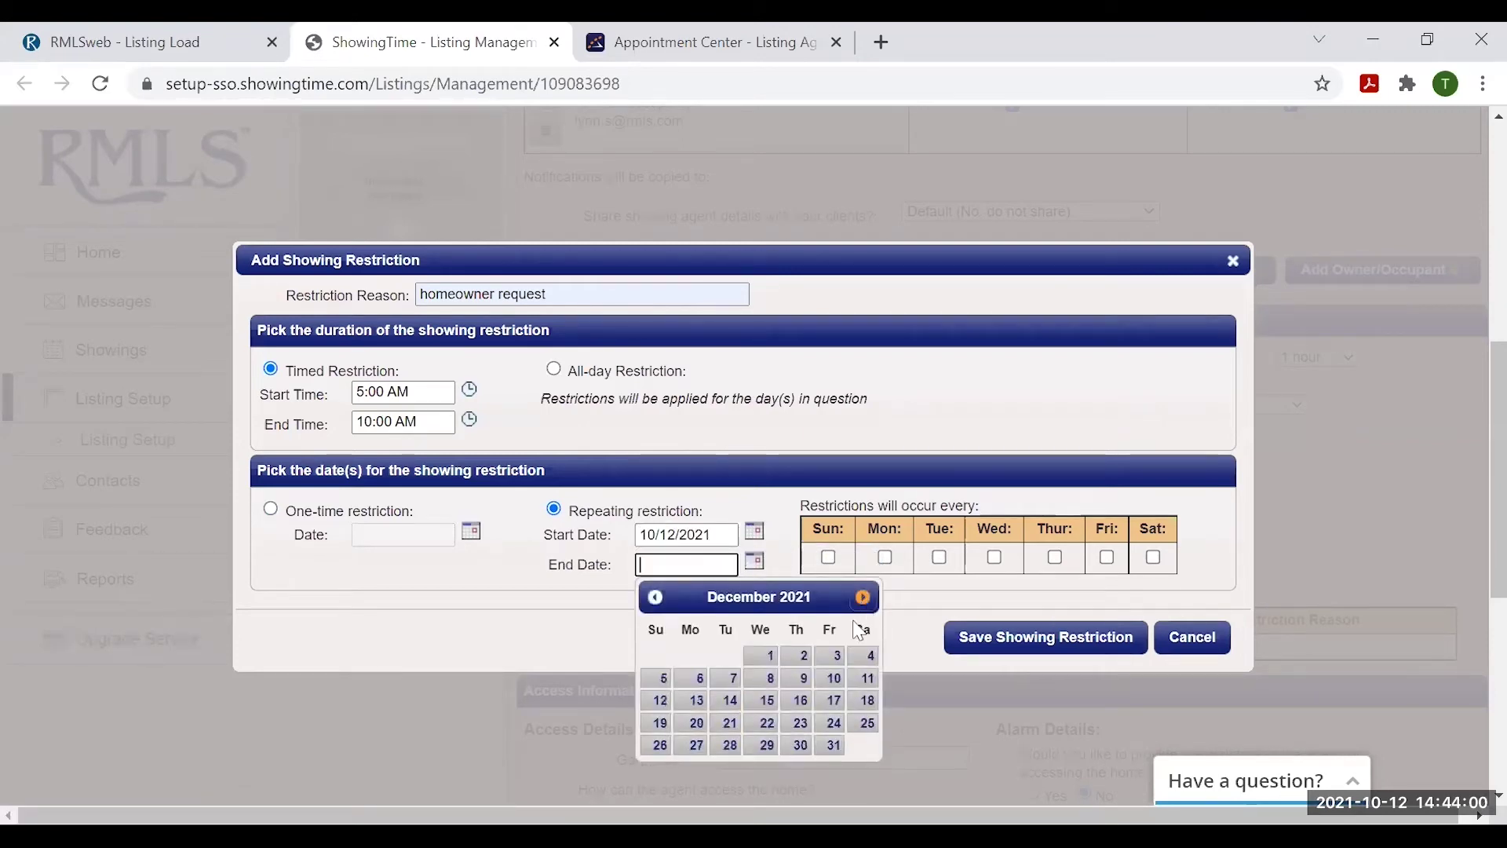
left_click(832, 745)
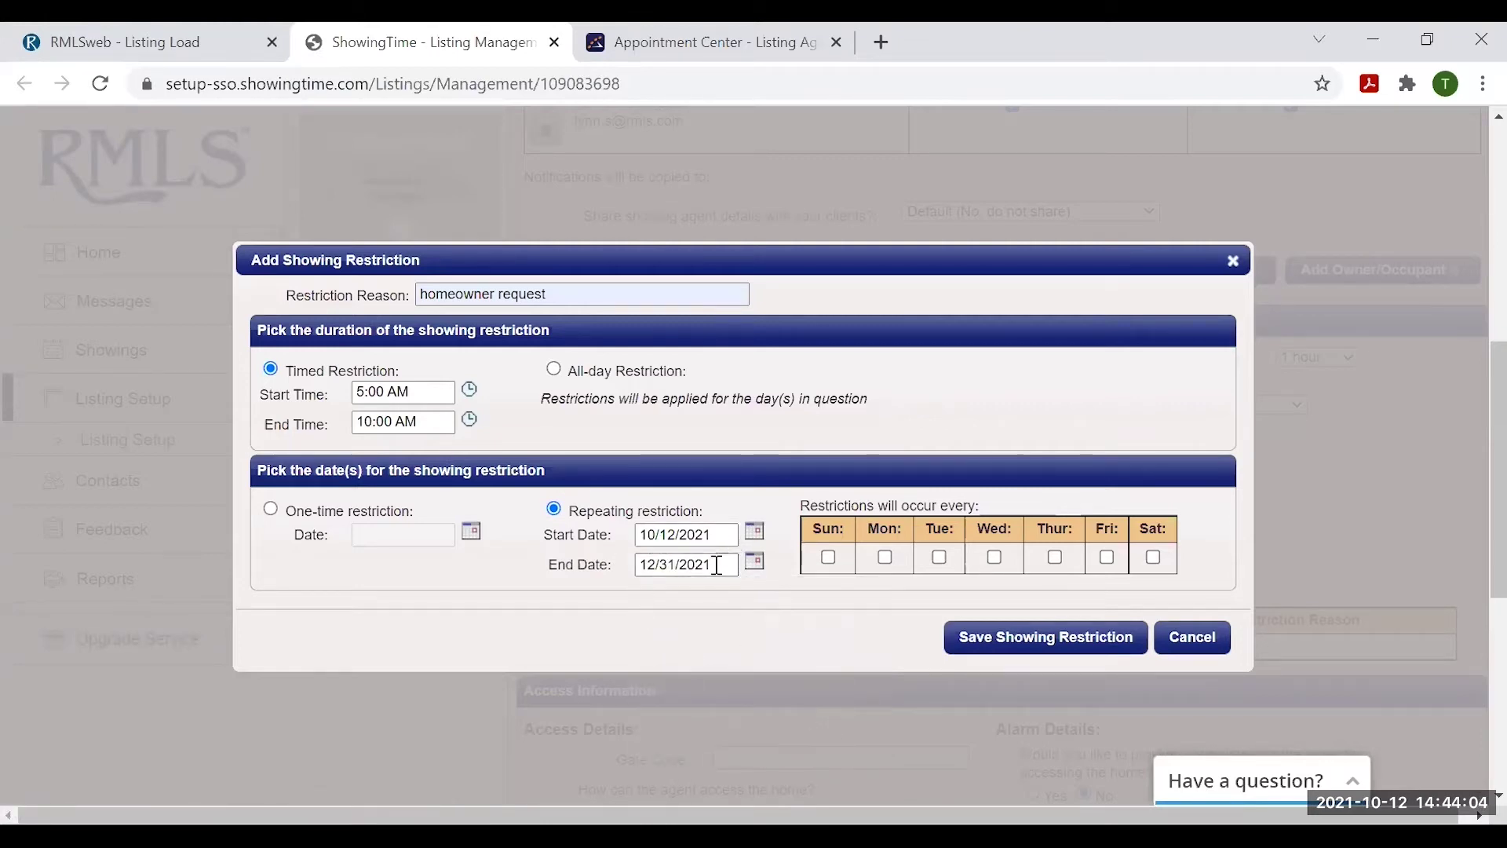
- Apply the restriction on every day of the week, Sunday through Saturday
left_click(829, 557)
left_click(887, 558)
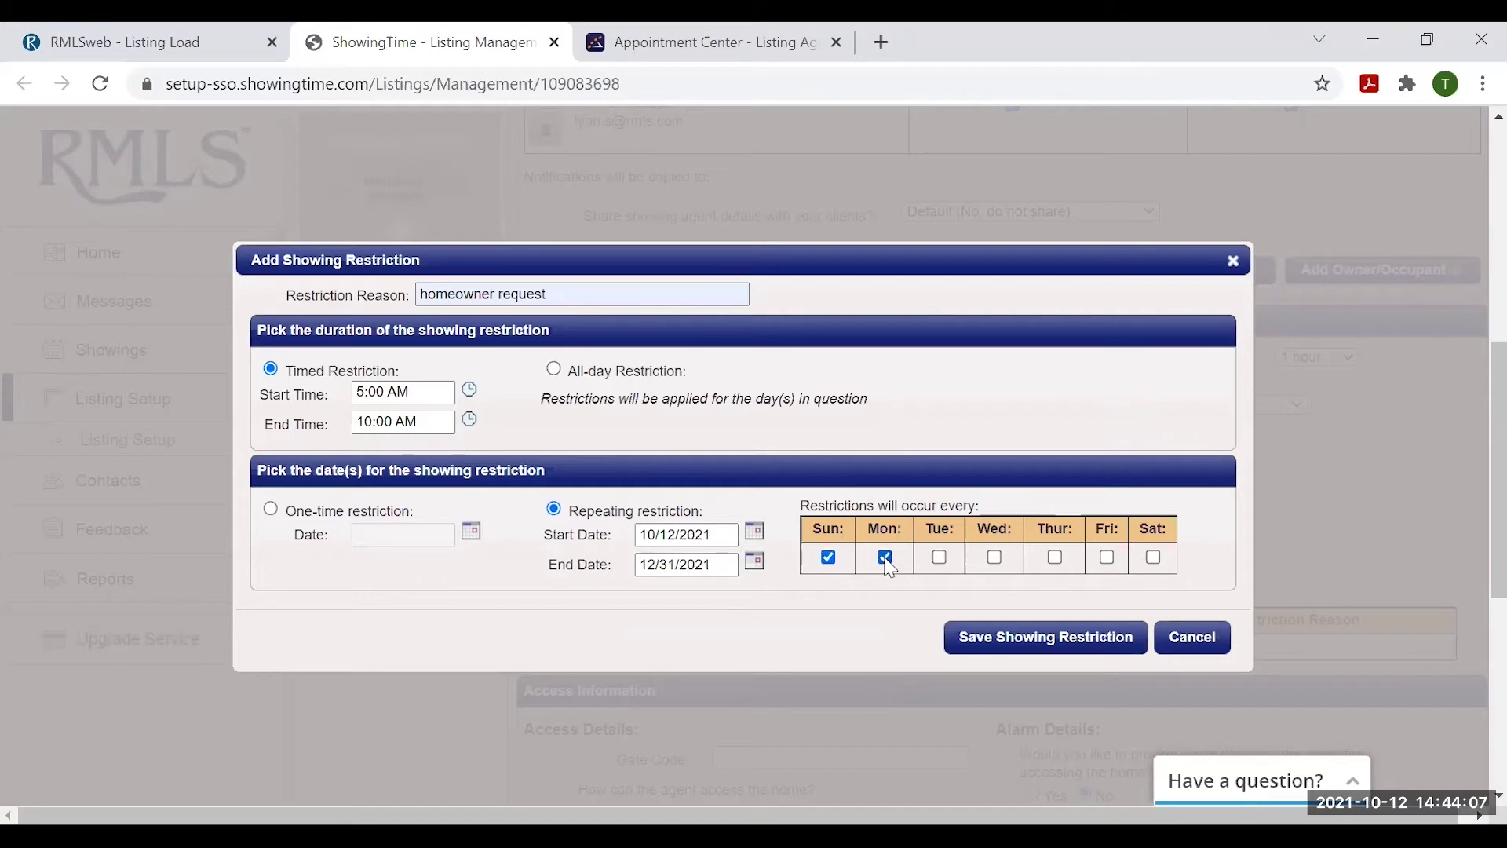
left_click(940, 558)
left_click(1004, 560)
left_click(1107, 558)
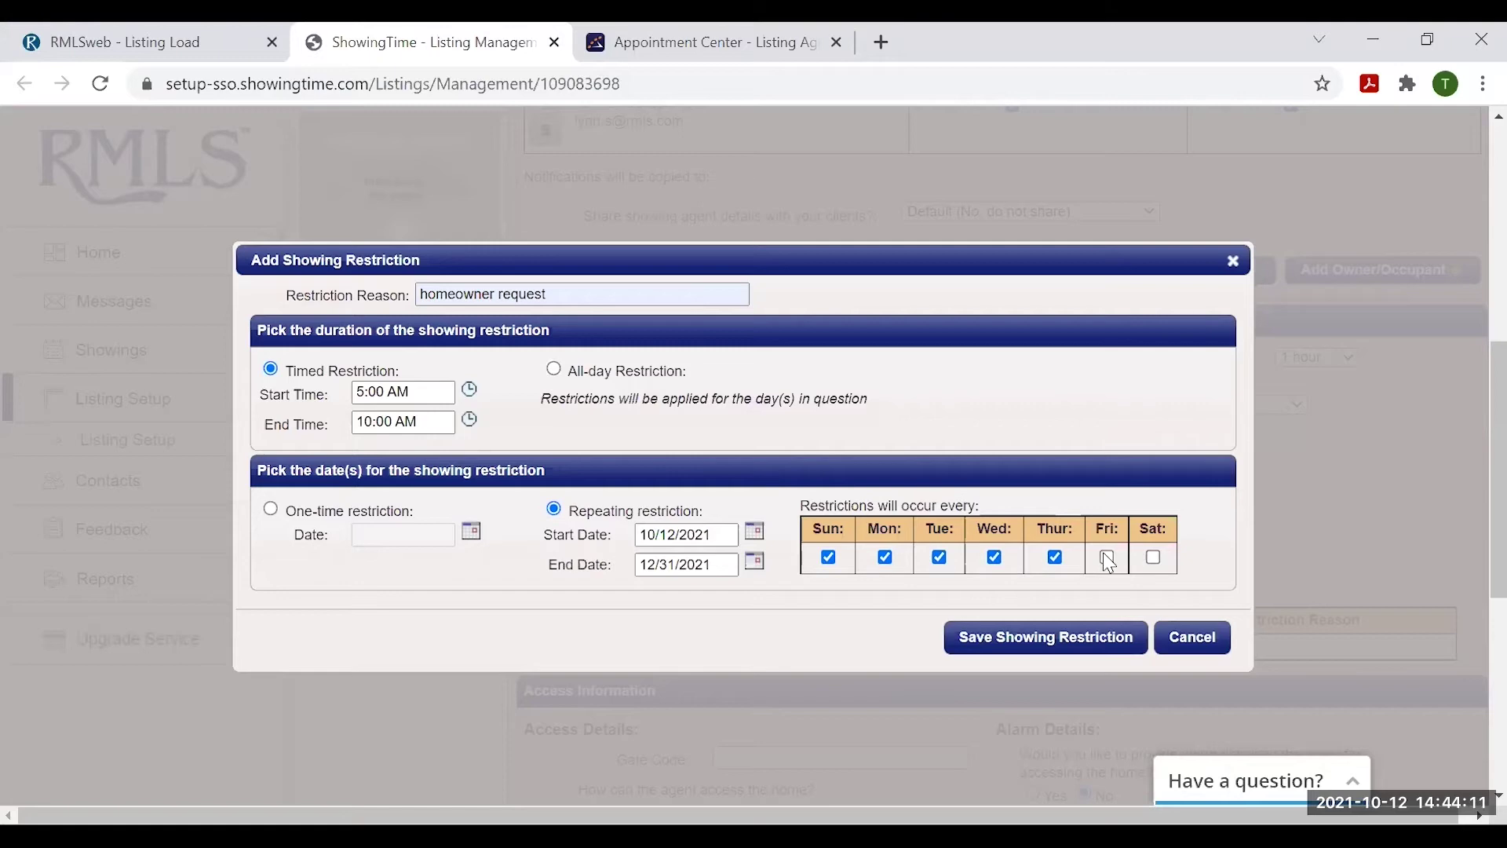
left_click(1153, 557)
- Save the daily 5:00–10:00 AM homeowner request restriction to the listing
left_click(1046, 638)
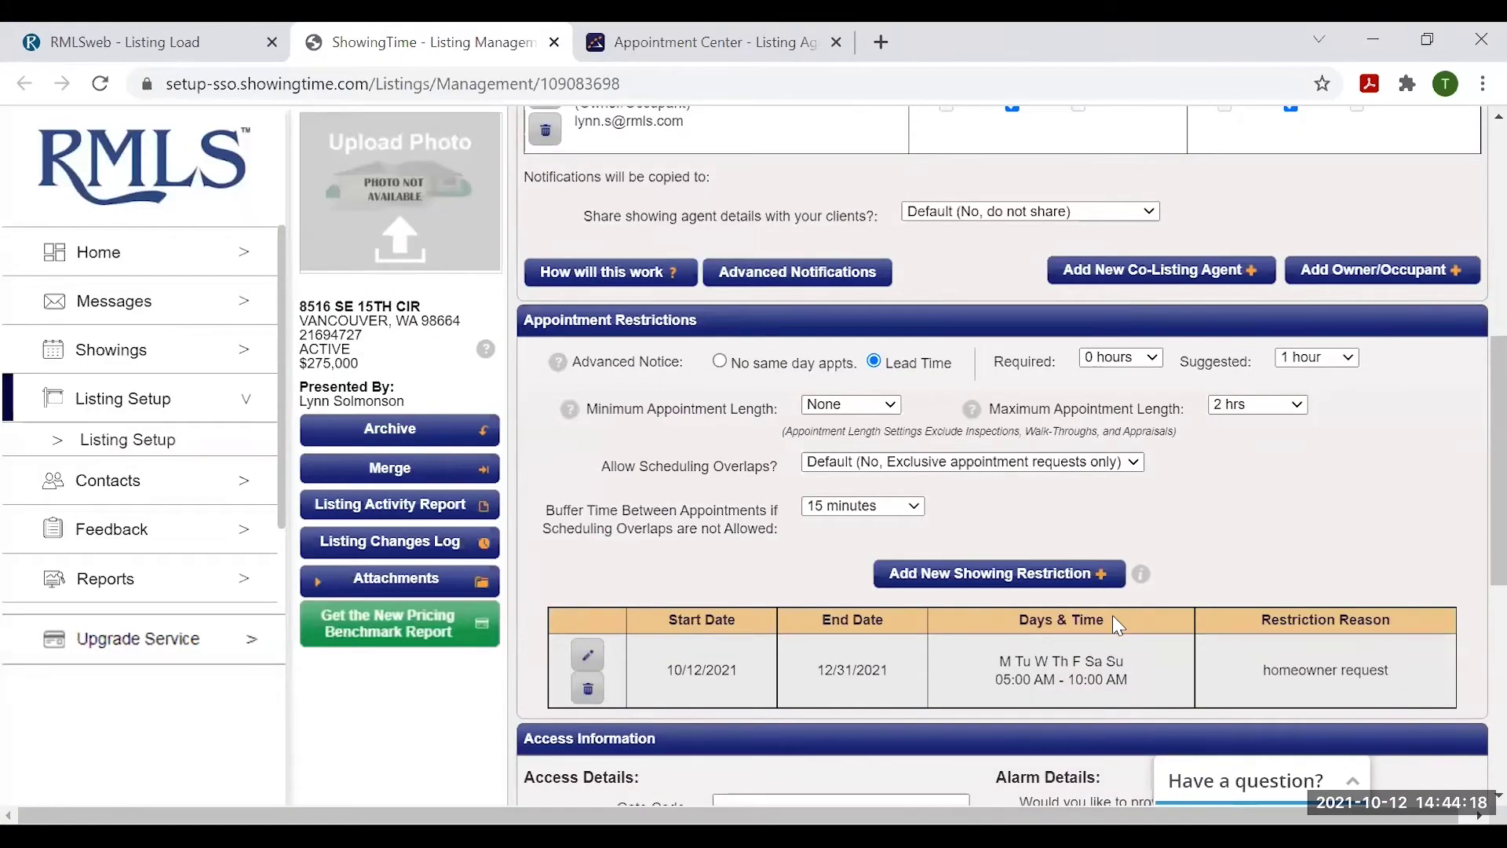
scroll(895, 549, "down", 2)
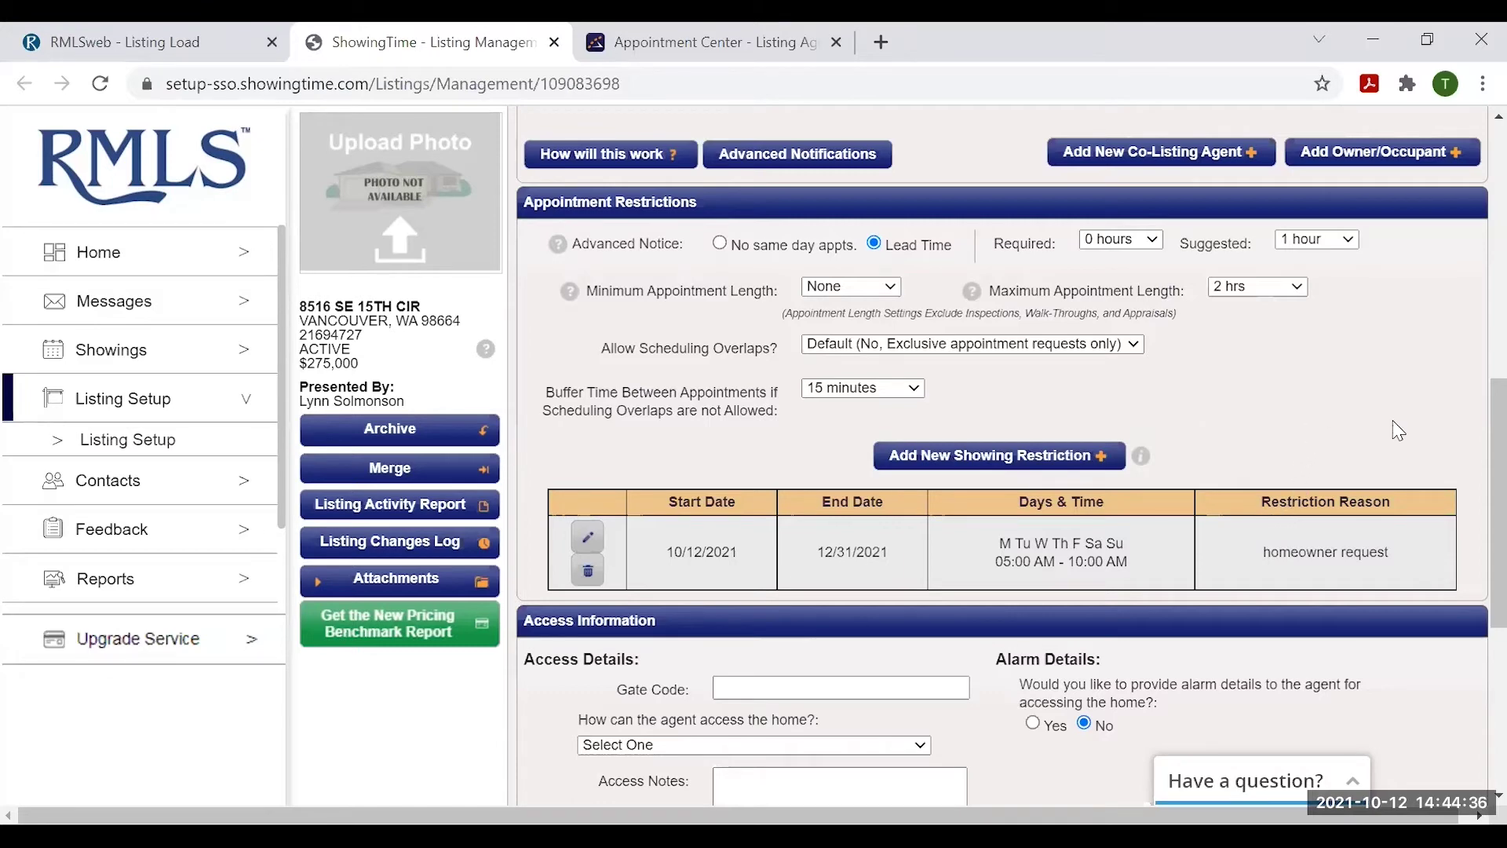
scroll(1398, 436, "down", 3)
scroll(1370, 481, "down", 1)
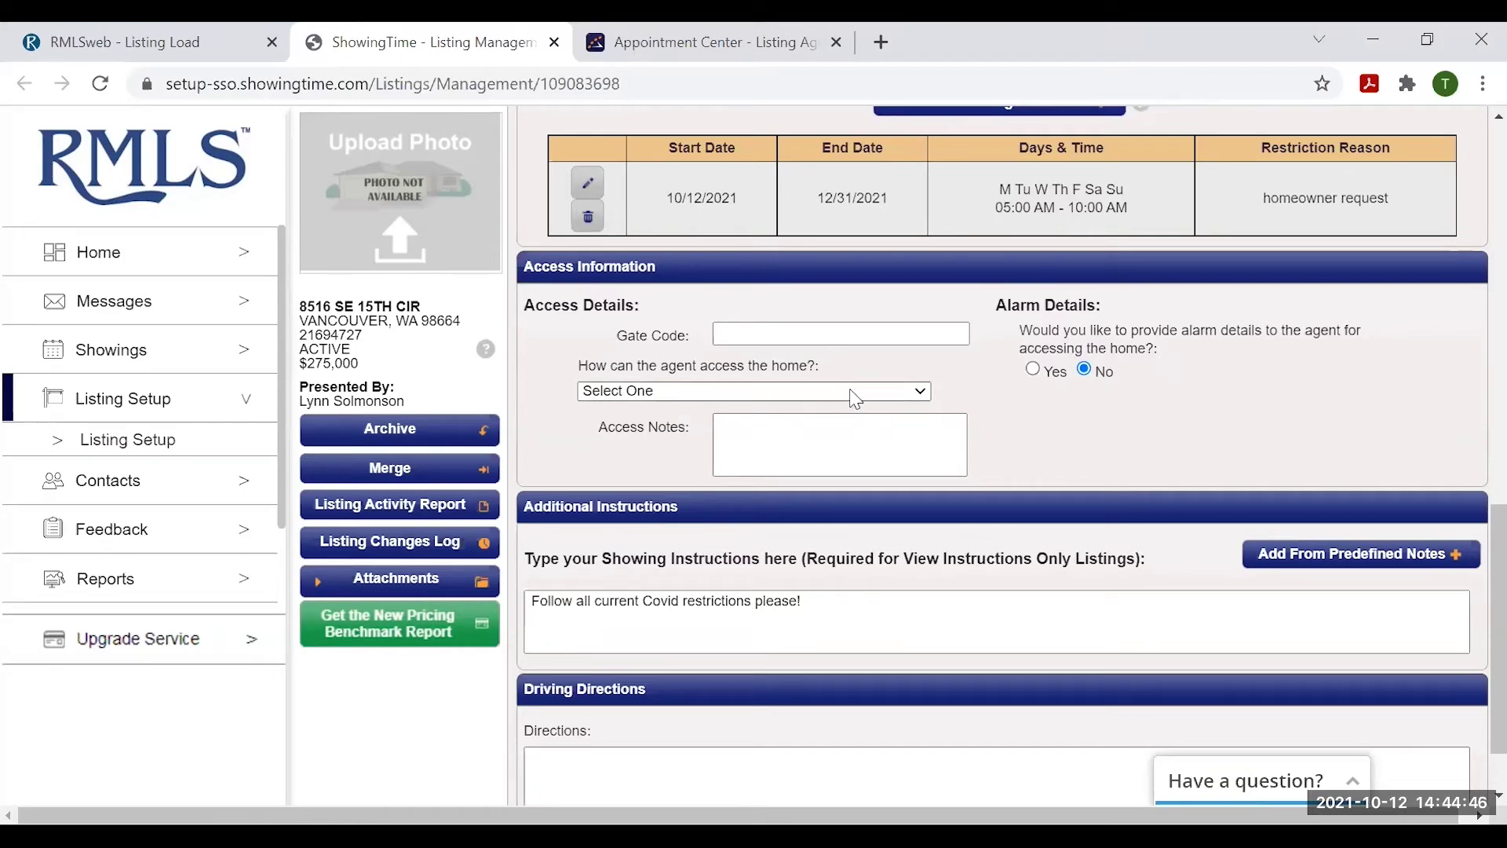
- Choose SentriLock as the agent access method and begin entering the lockbox location
left_click(853, 396)
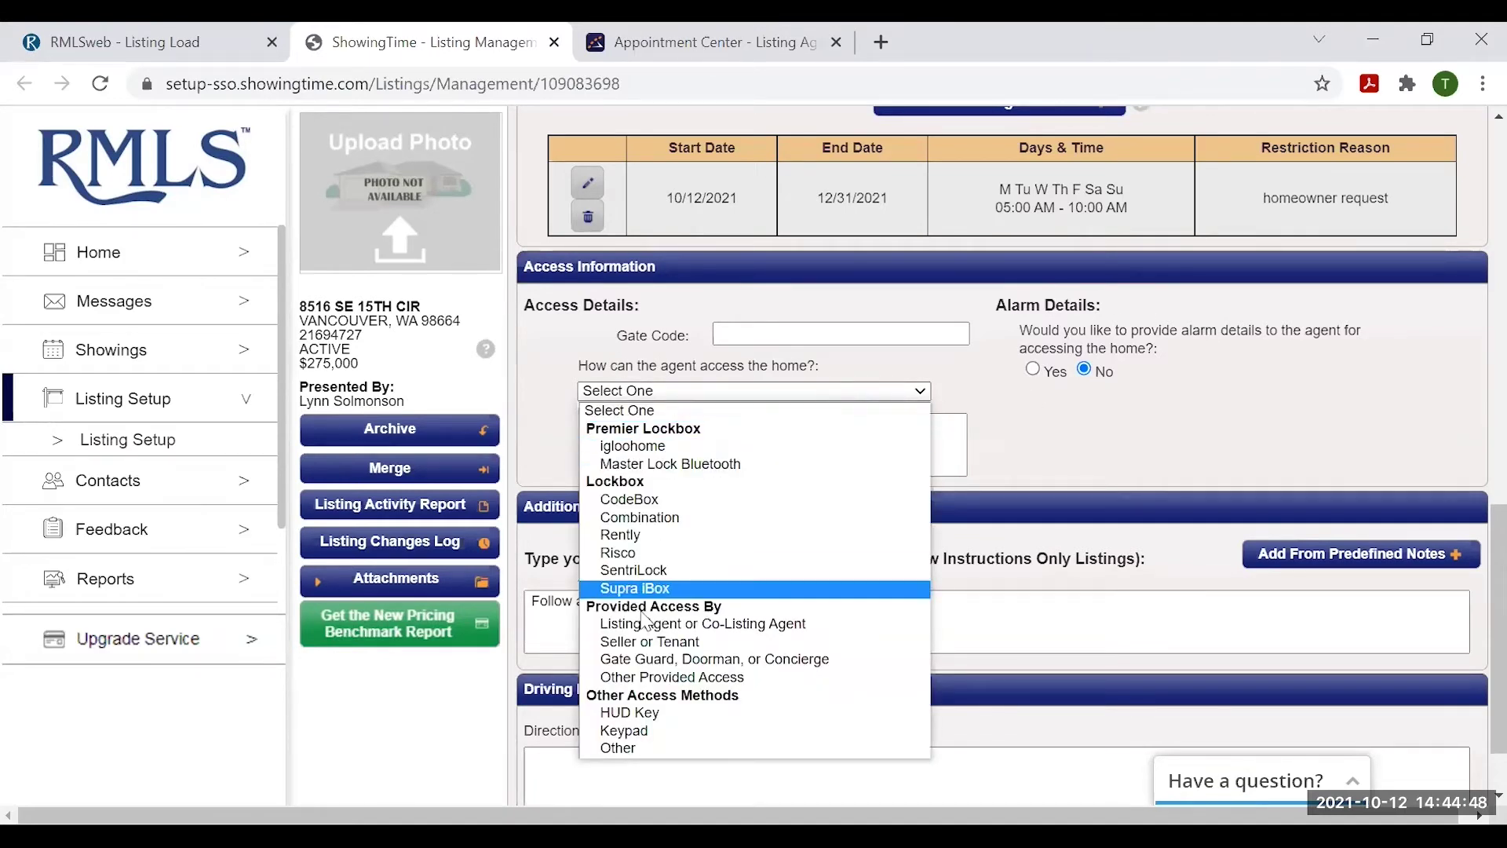
left_click(668, 568)
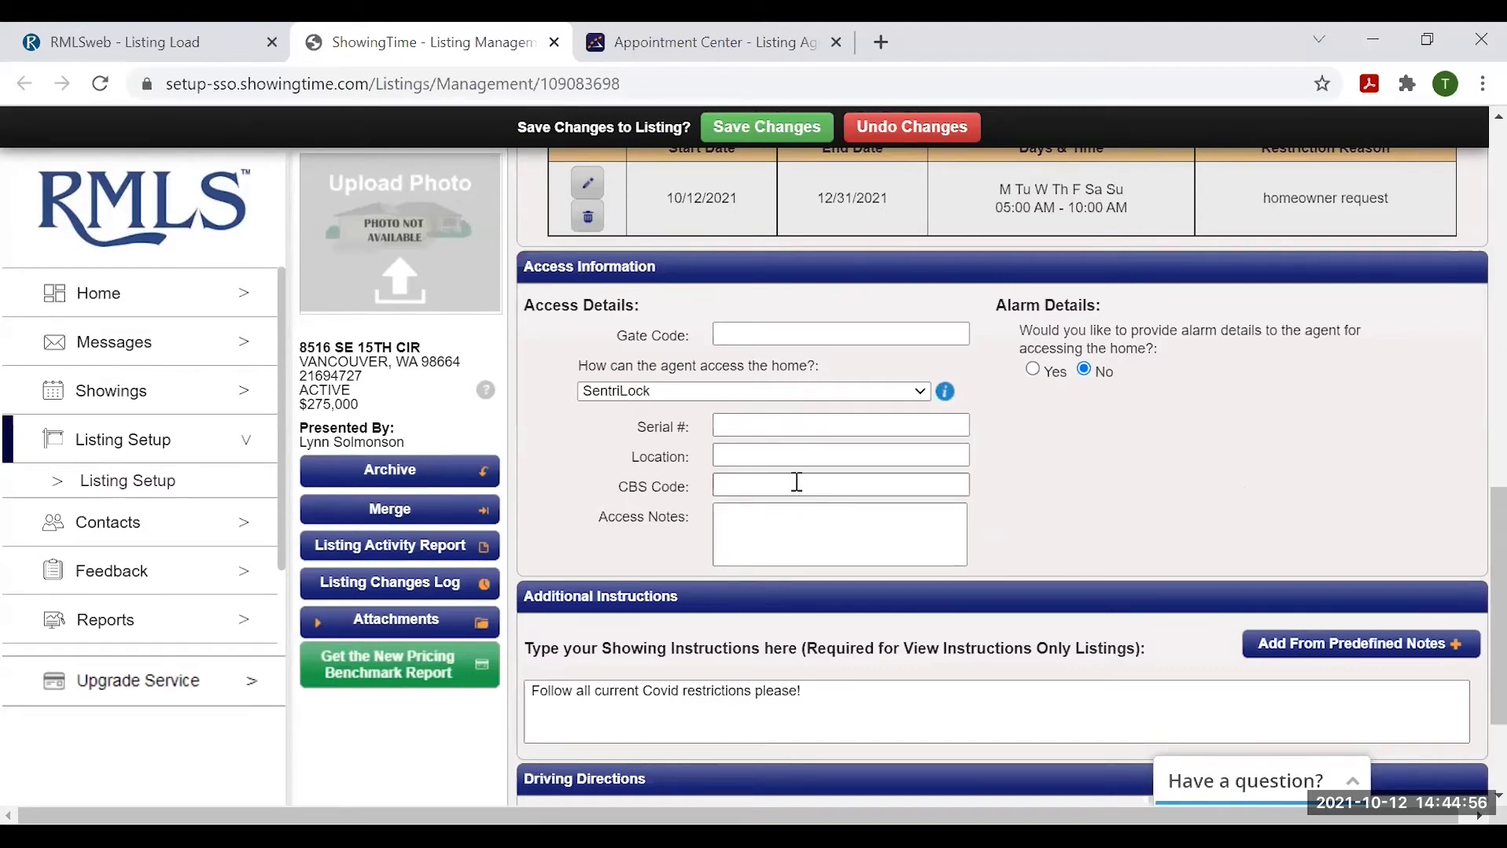
left_click(826, 449)
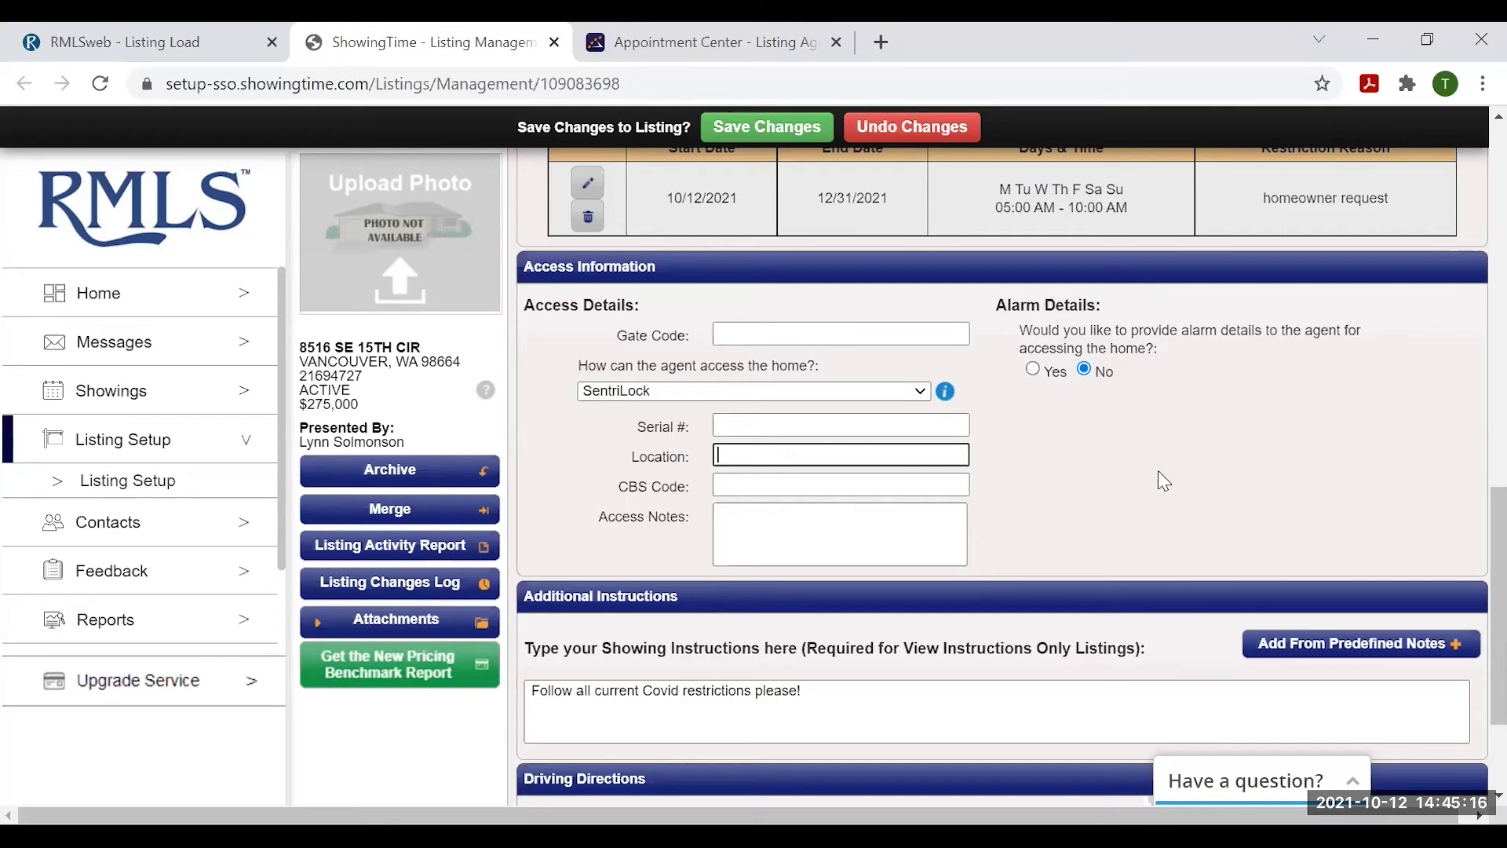
scroll(1217, 471, "down", 2)
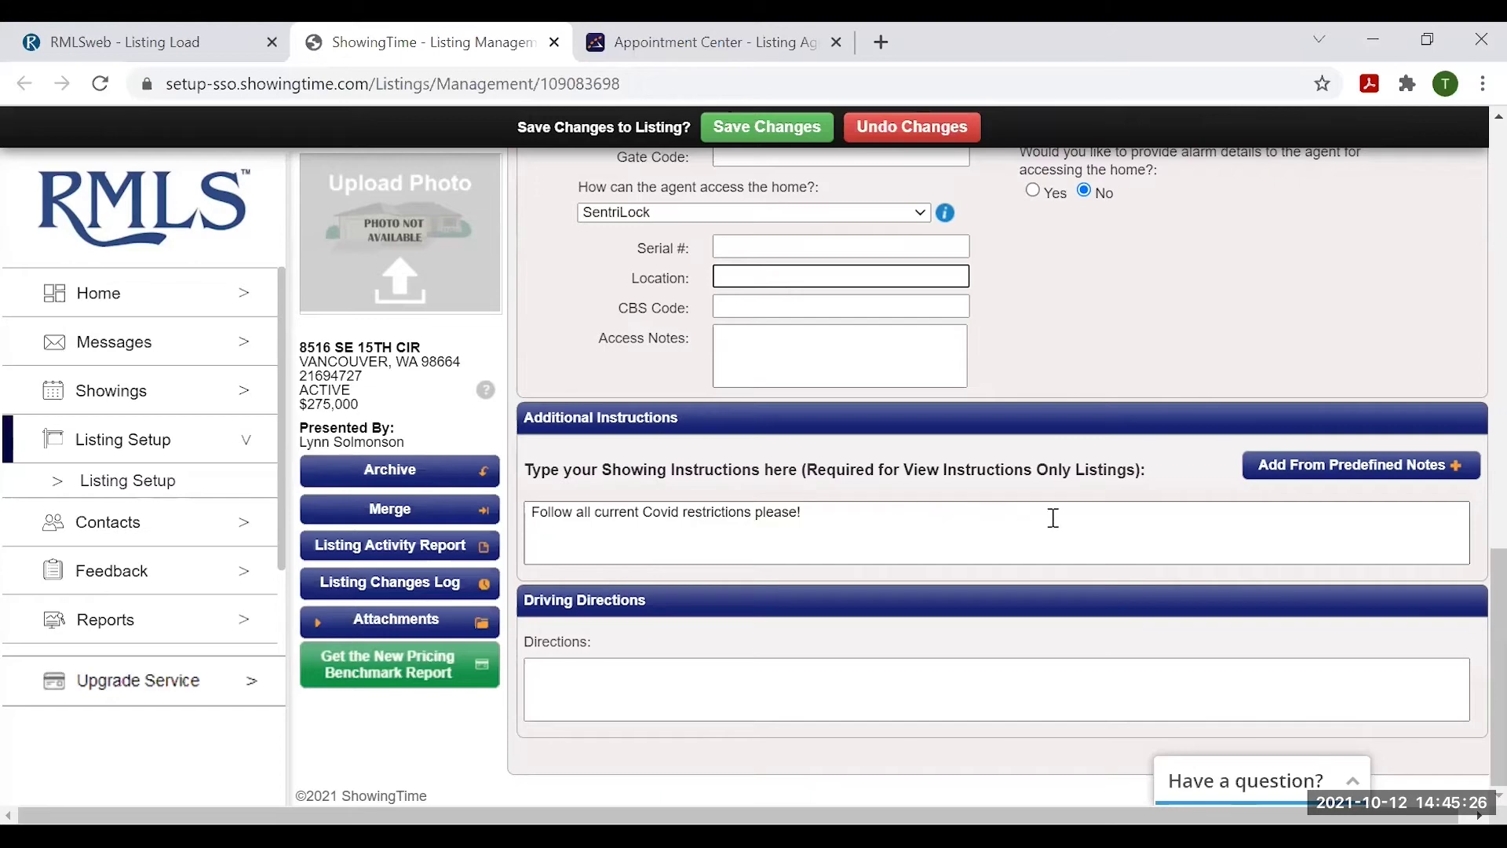
left_click(1356, 470)
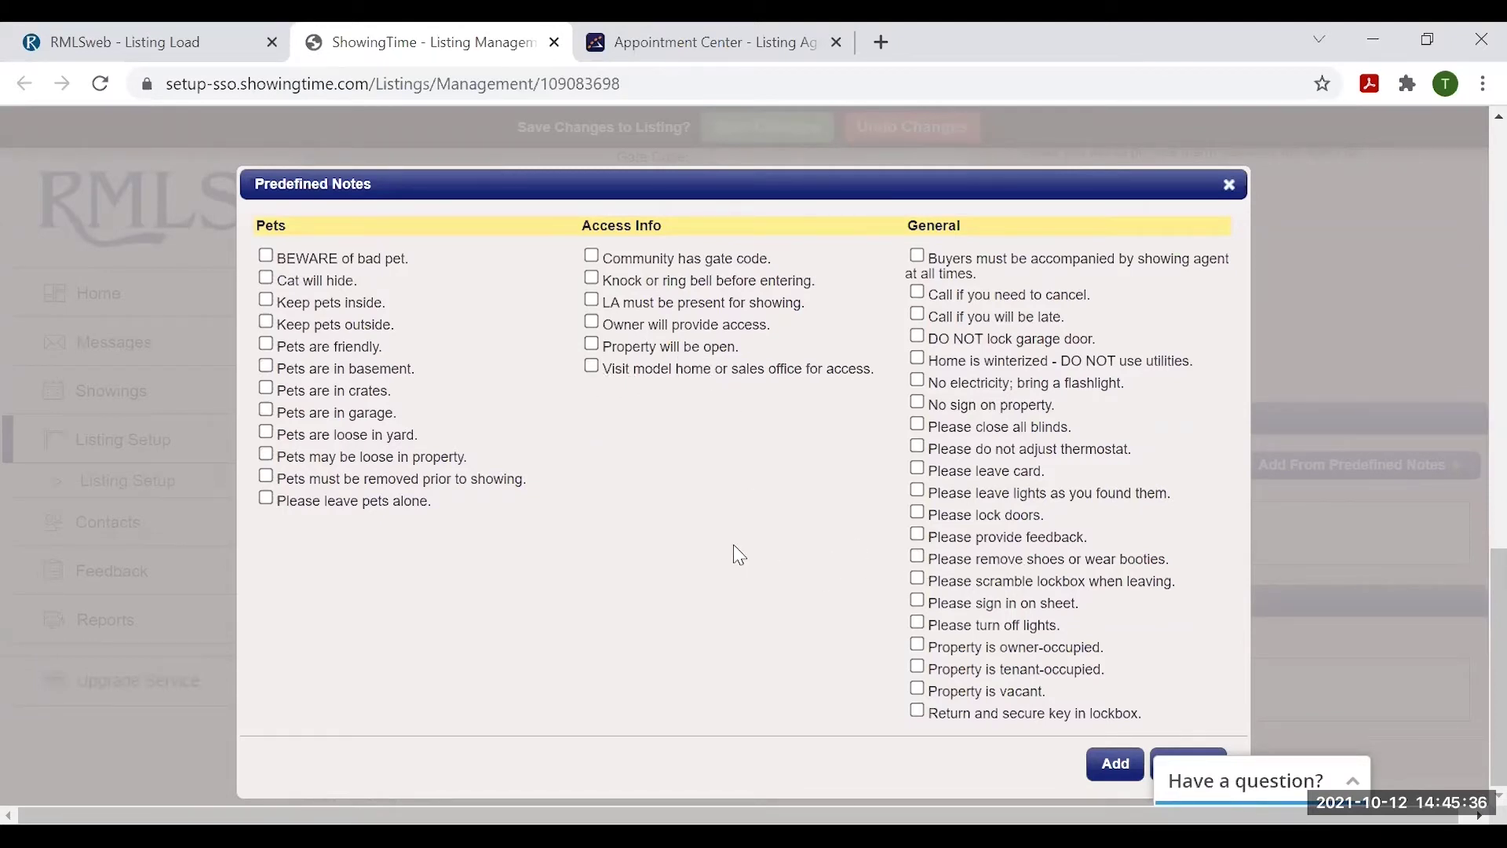
left_click(1229, 184)
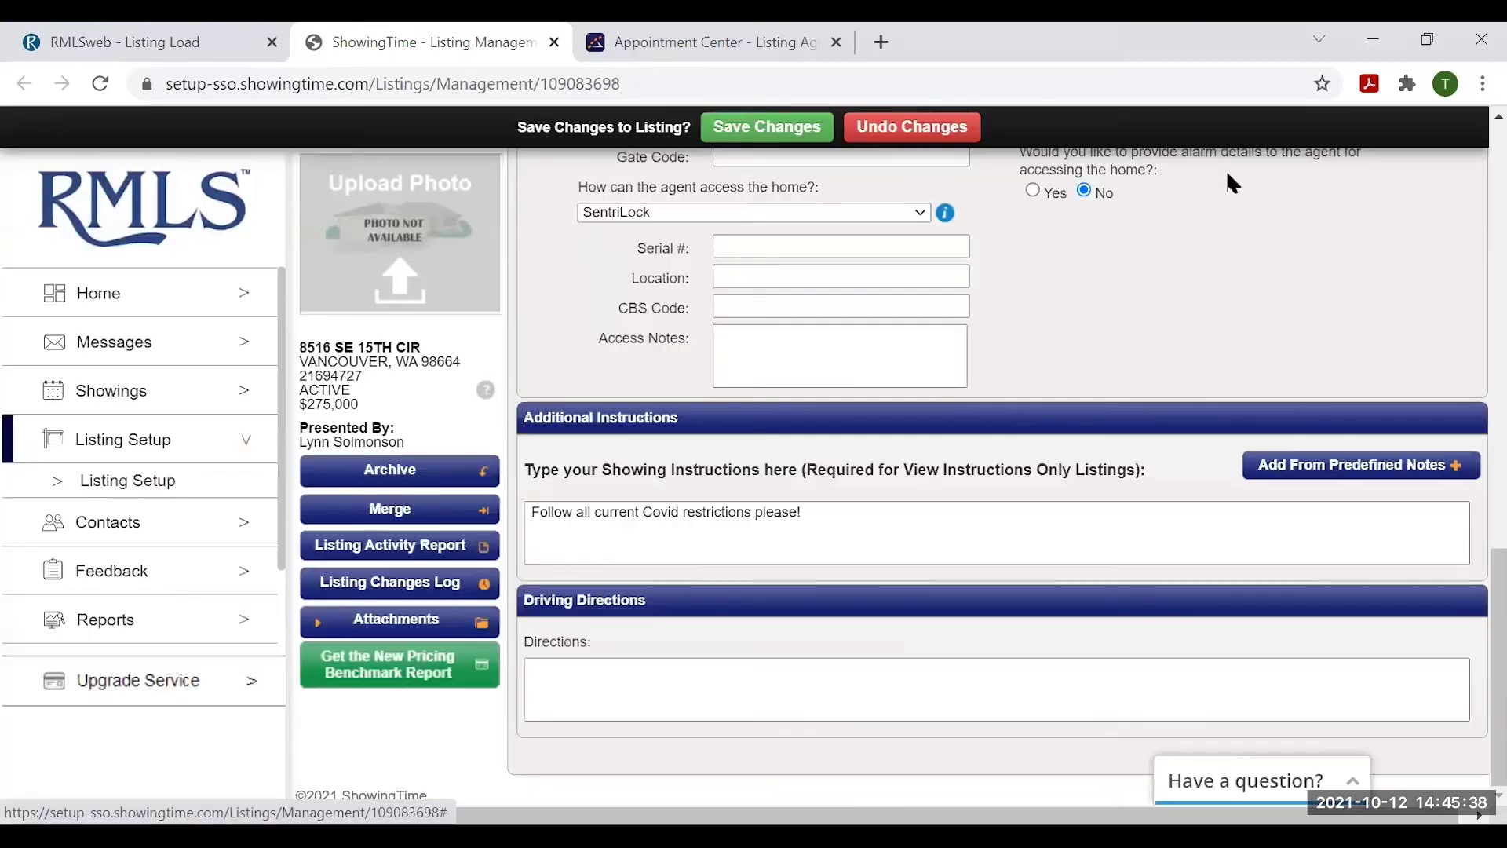
left_click(874, 517)
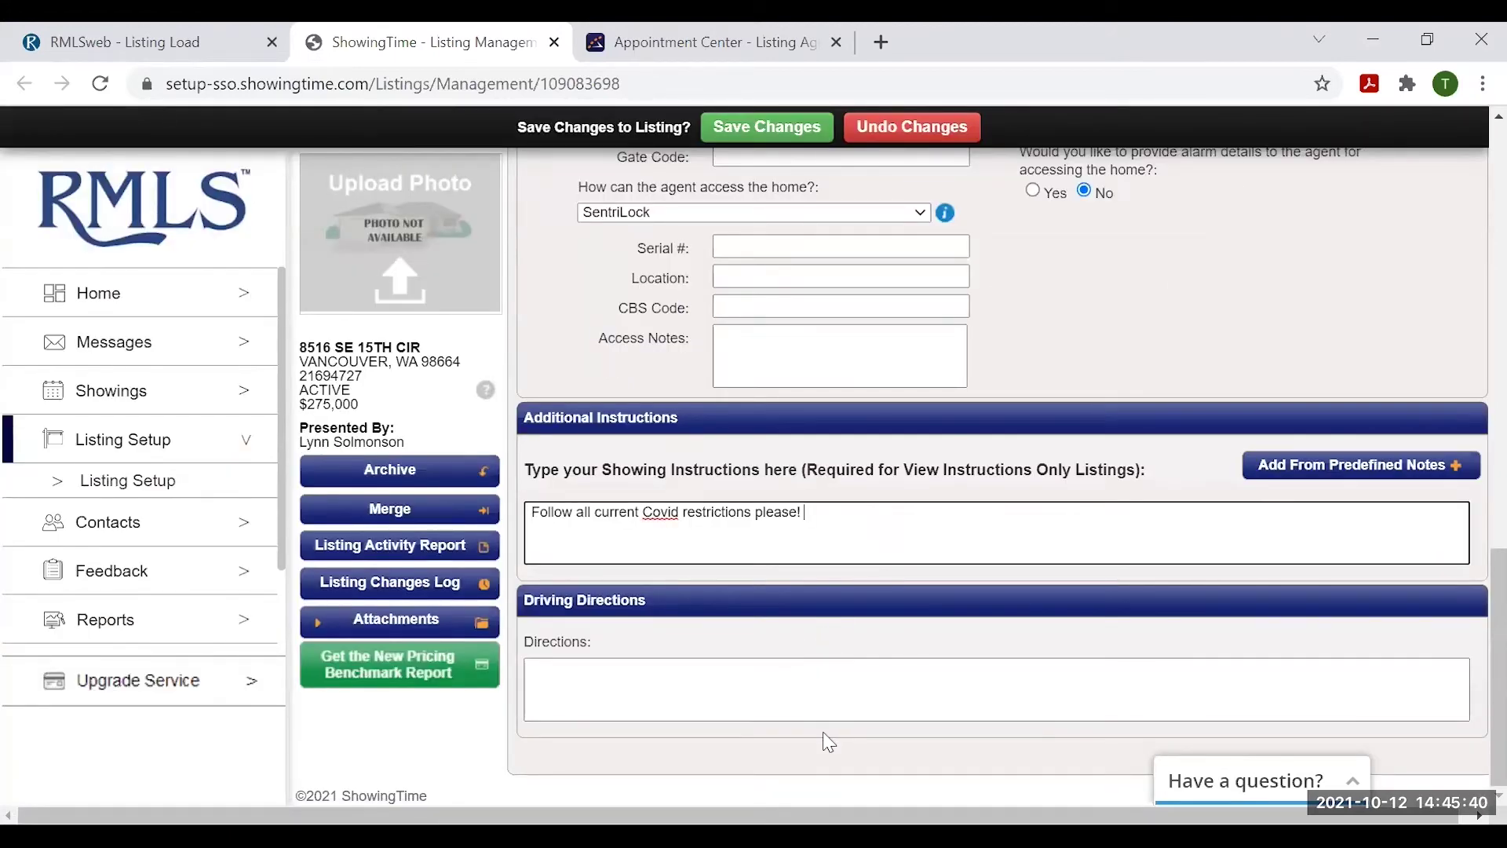
left_click(733, 684)
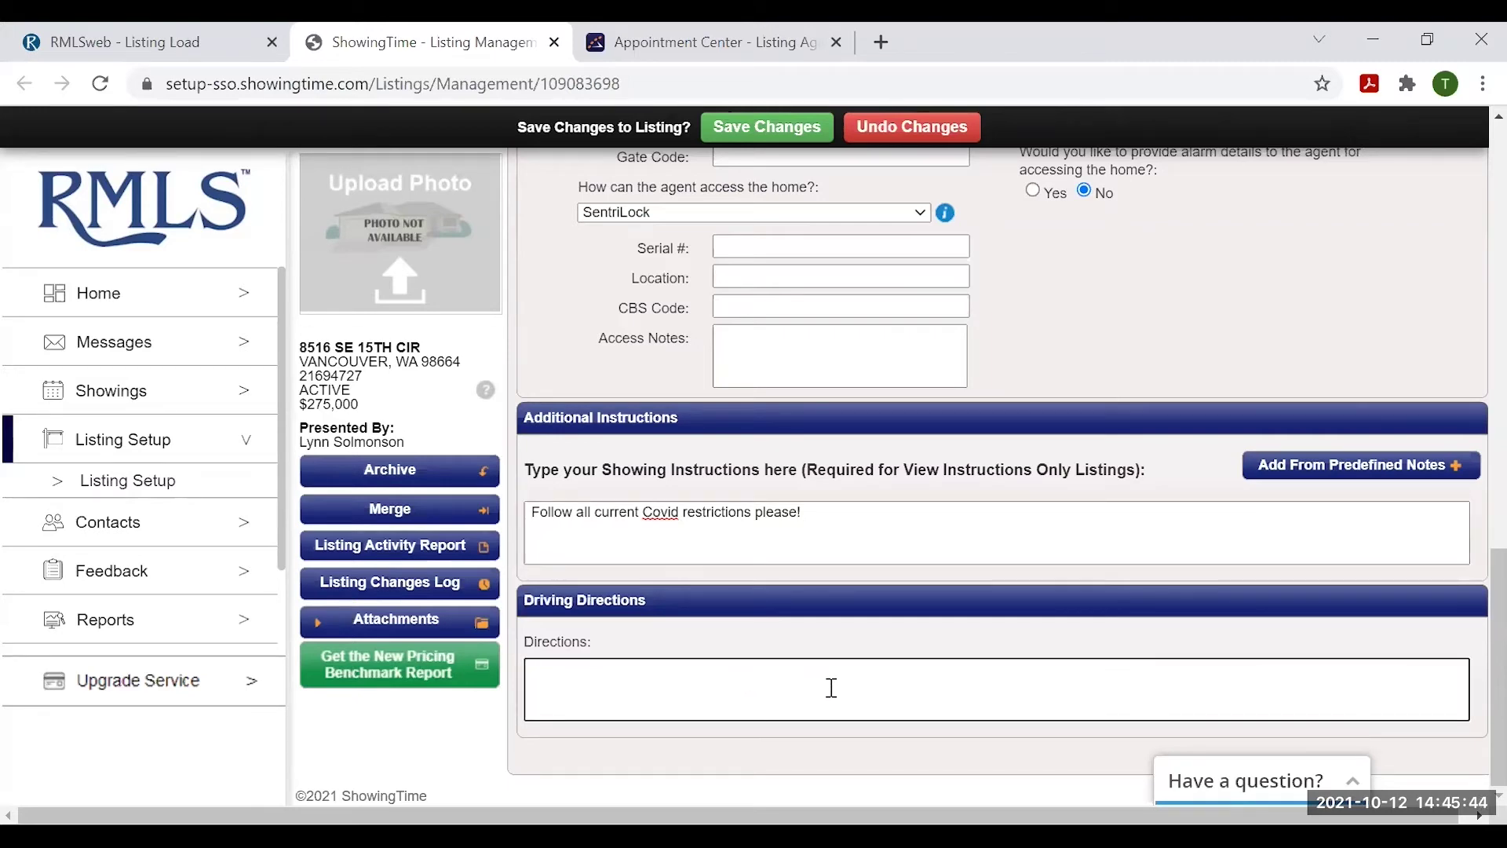
scroll(841, 698, "up", 2)
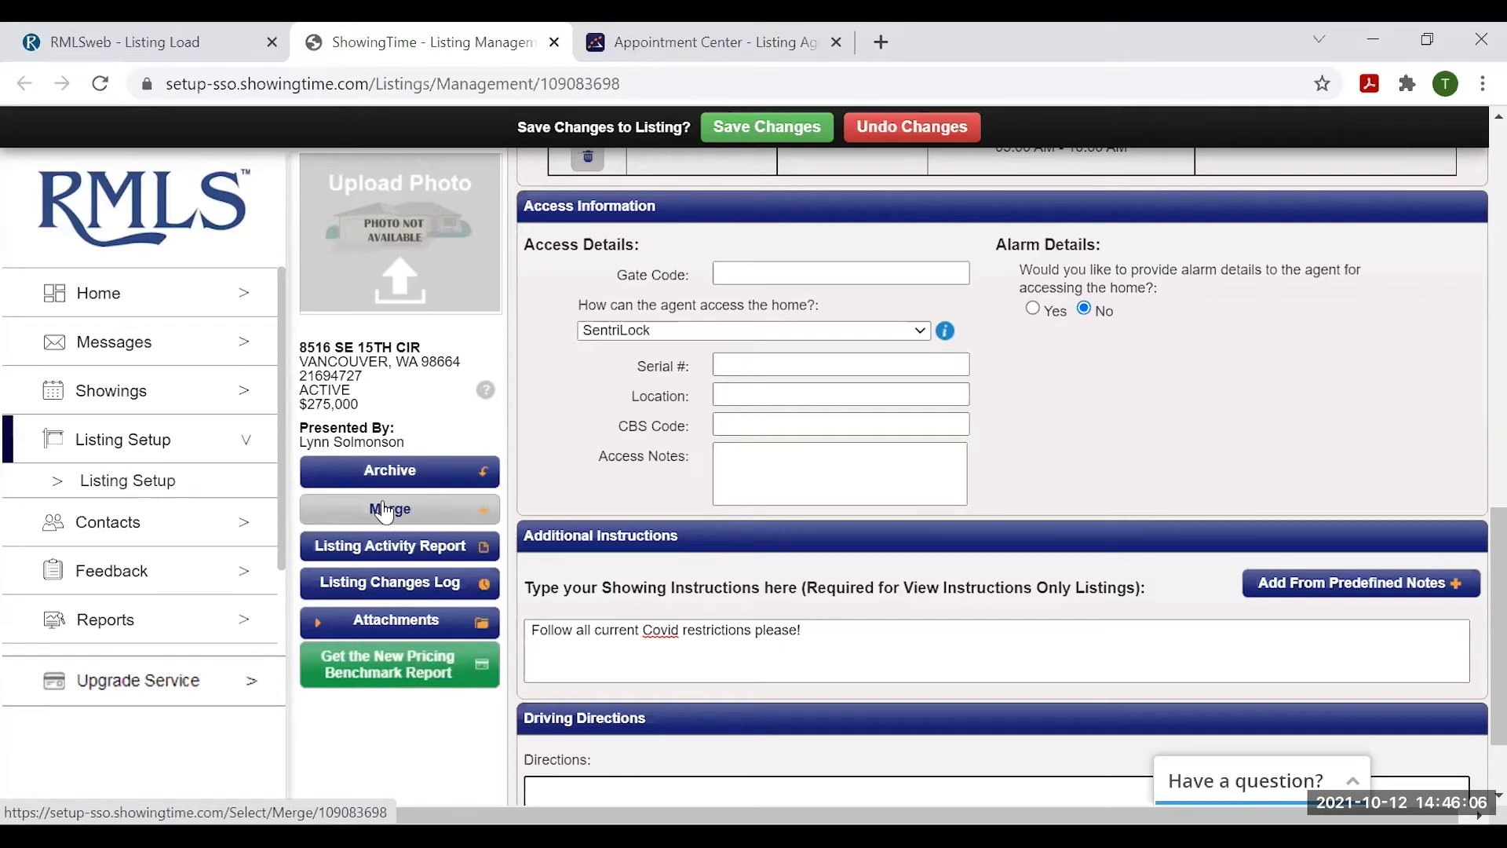
left_click(422, 543)
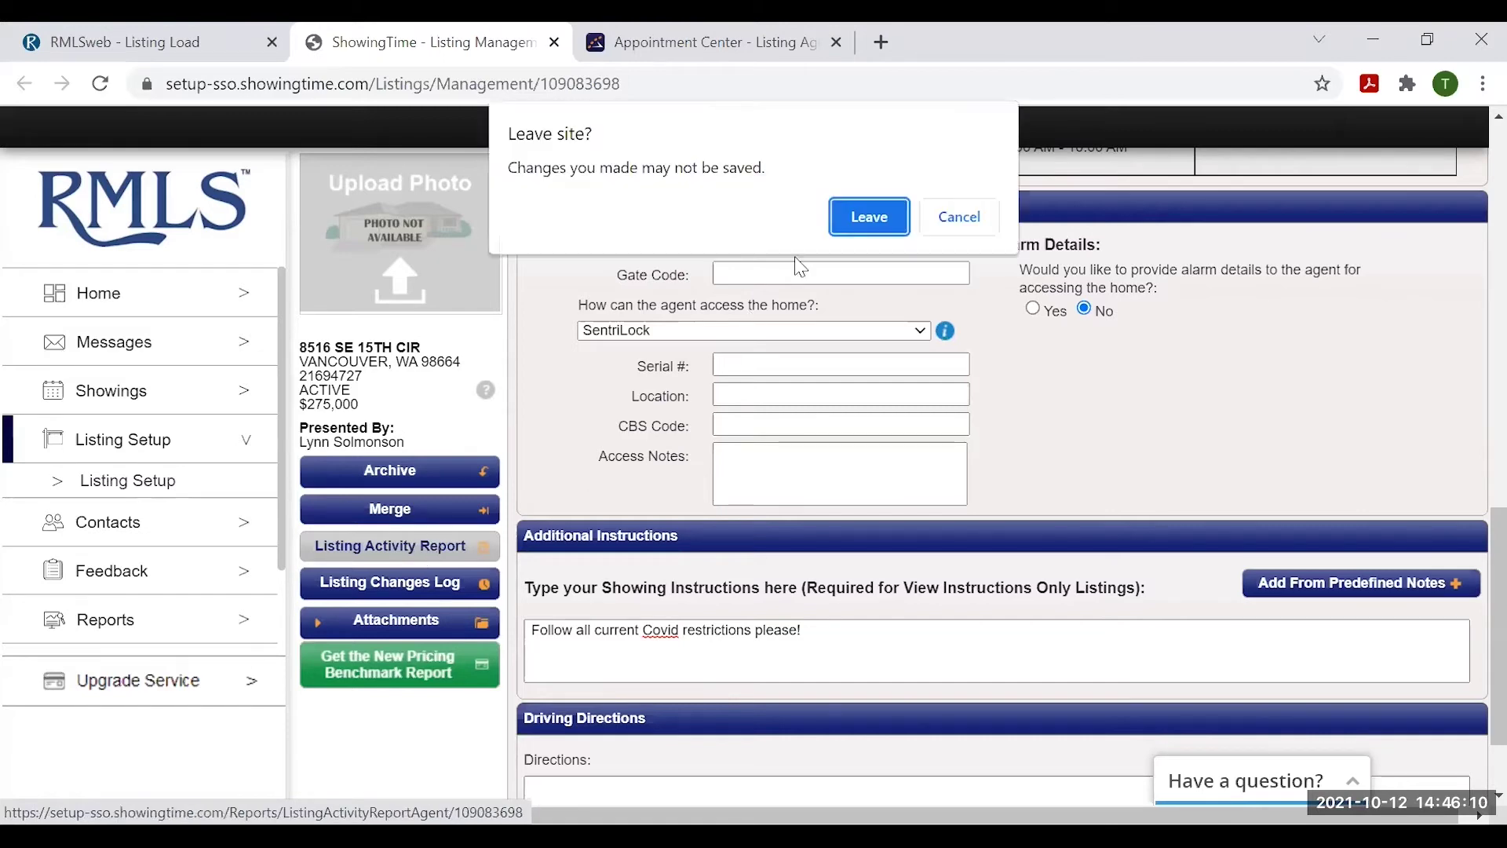
left_click(872, 216)
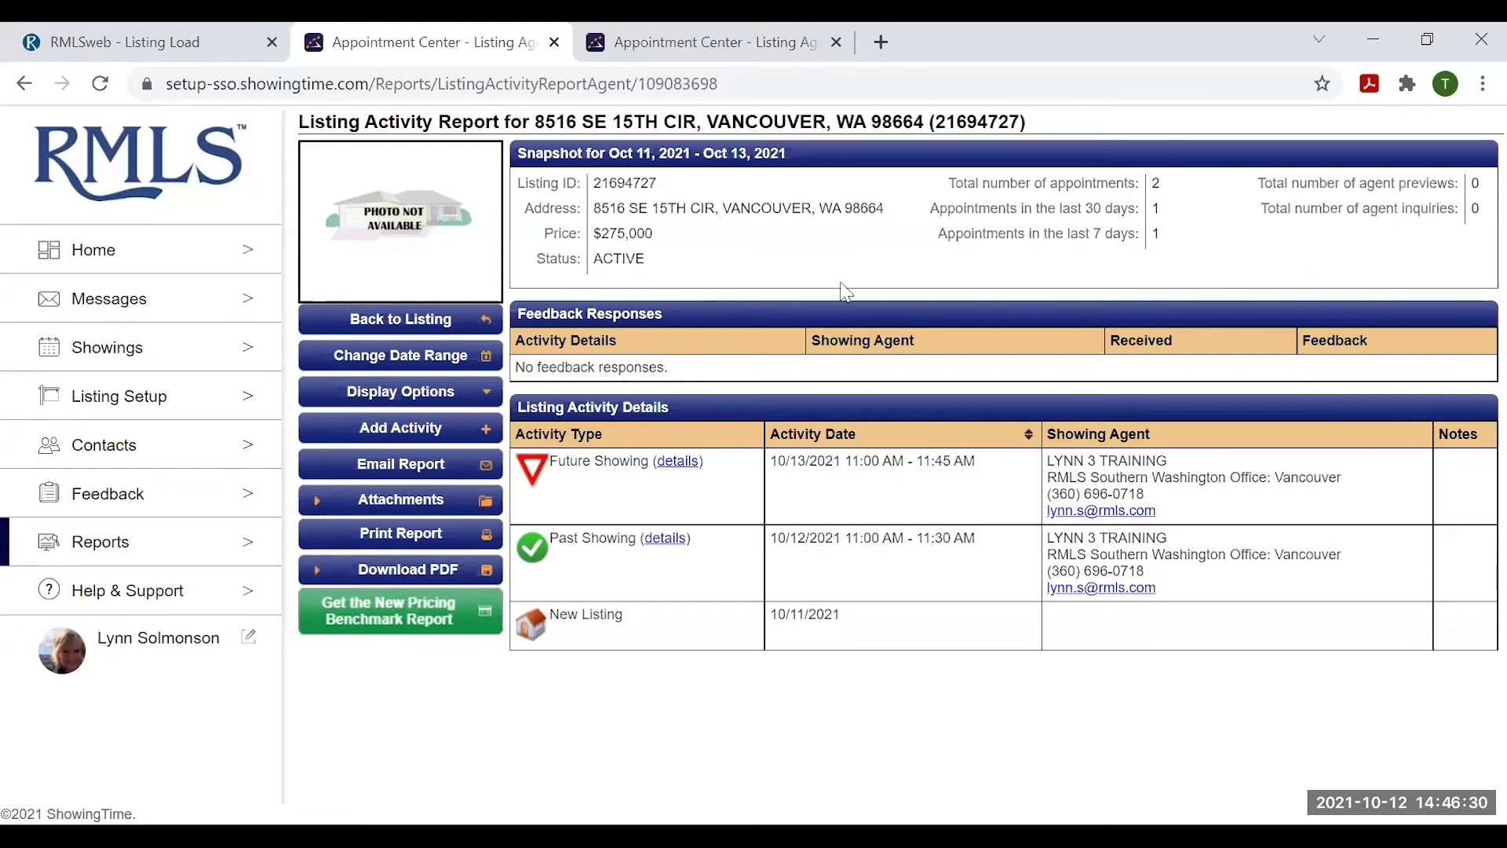
left_click(416, 322)
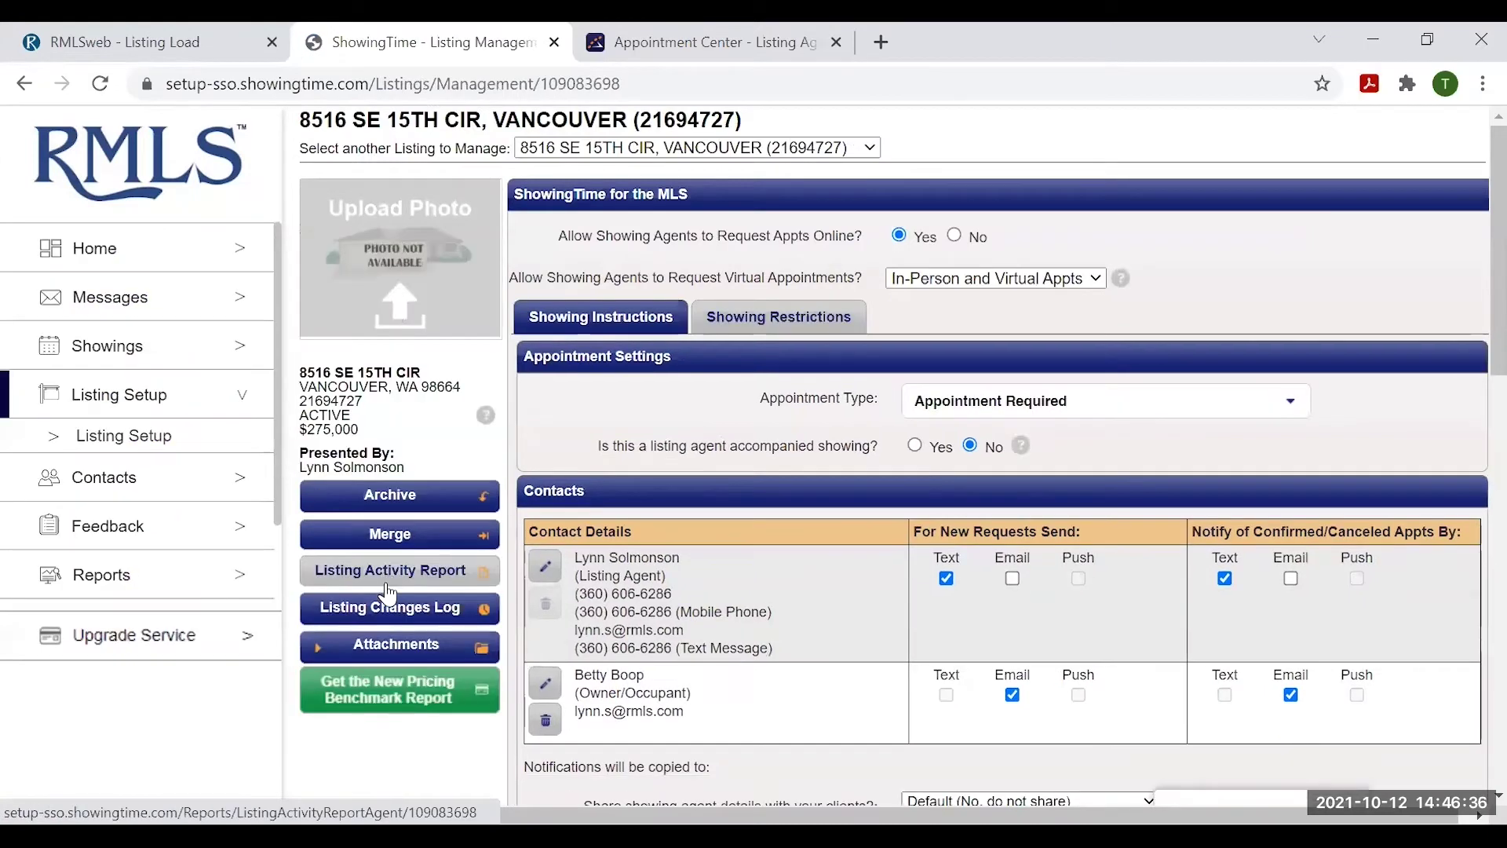
left_click(403, 604)
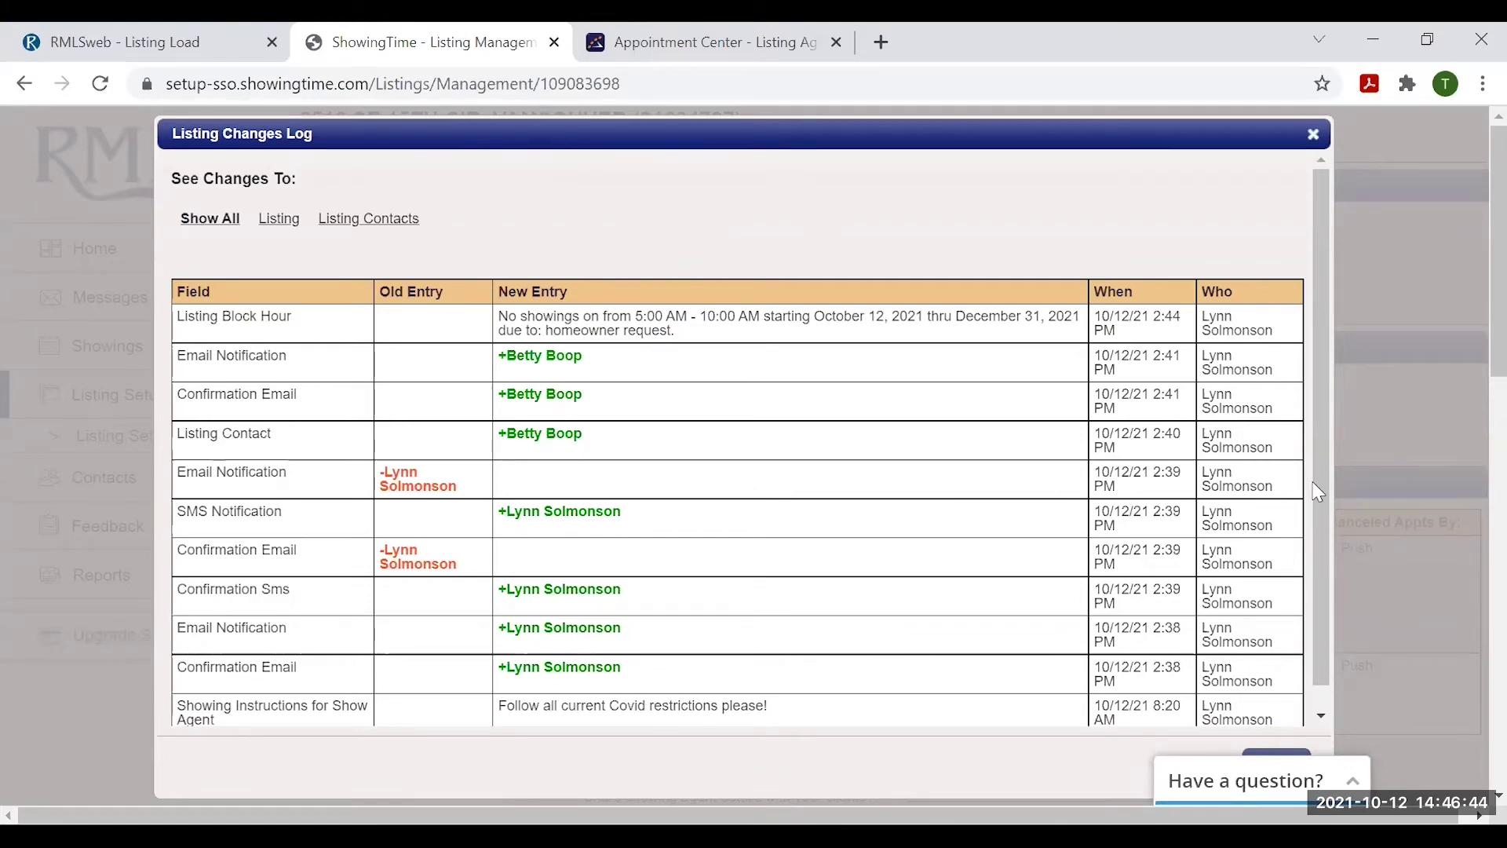
left_click(1313, 135)
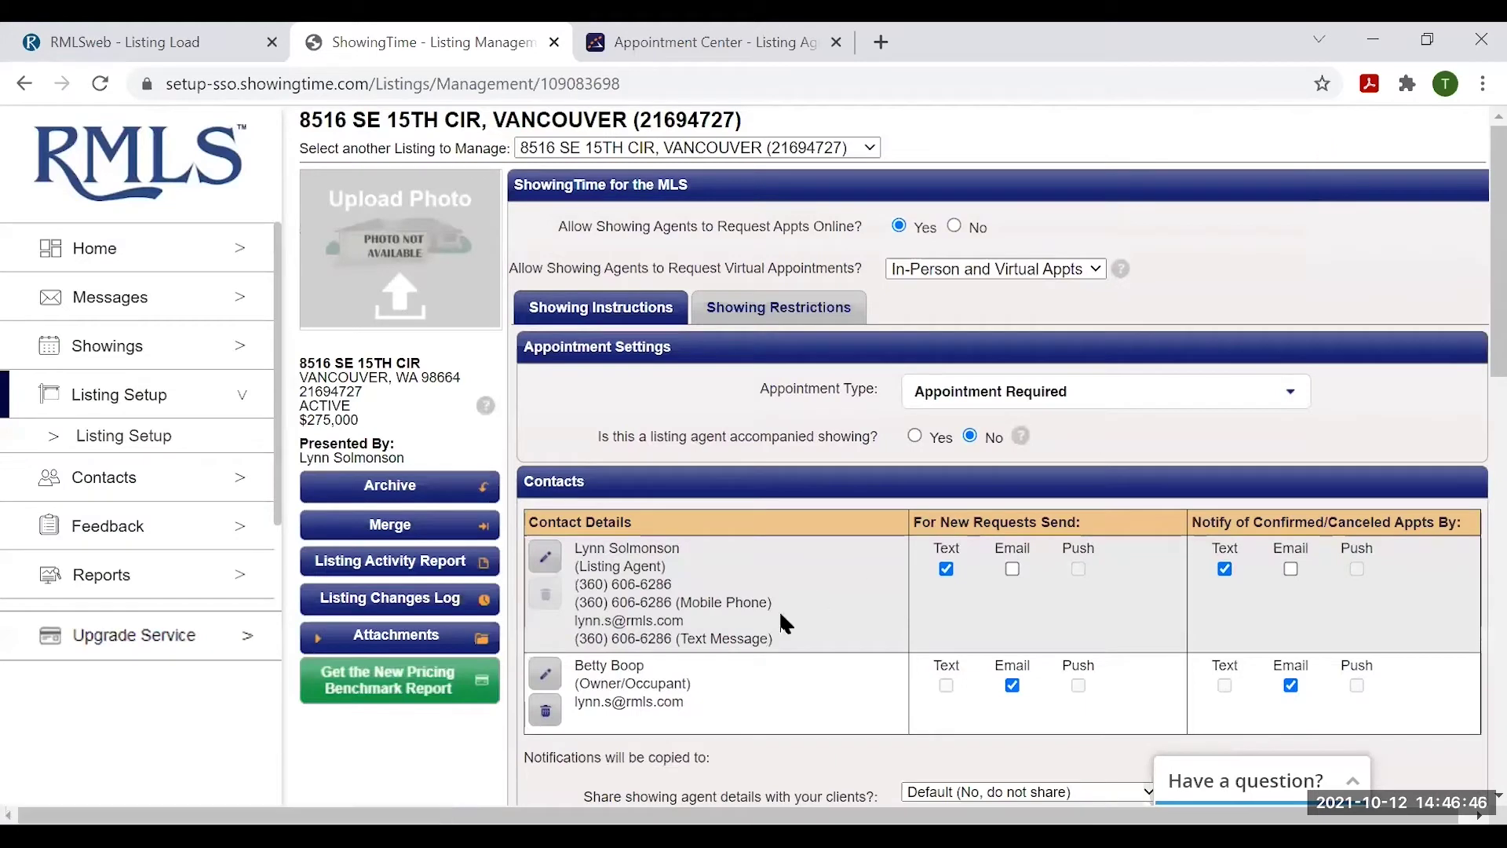
- Attach 1 SAMPLE PDF DOCUMENT.pdf through the listing's Attachments Add / Remove manager
left_click(400, 642)
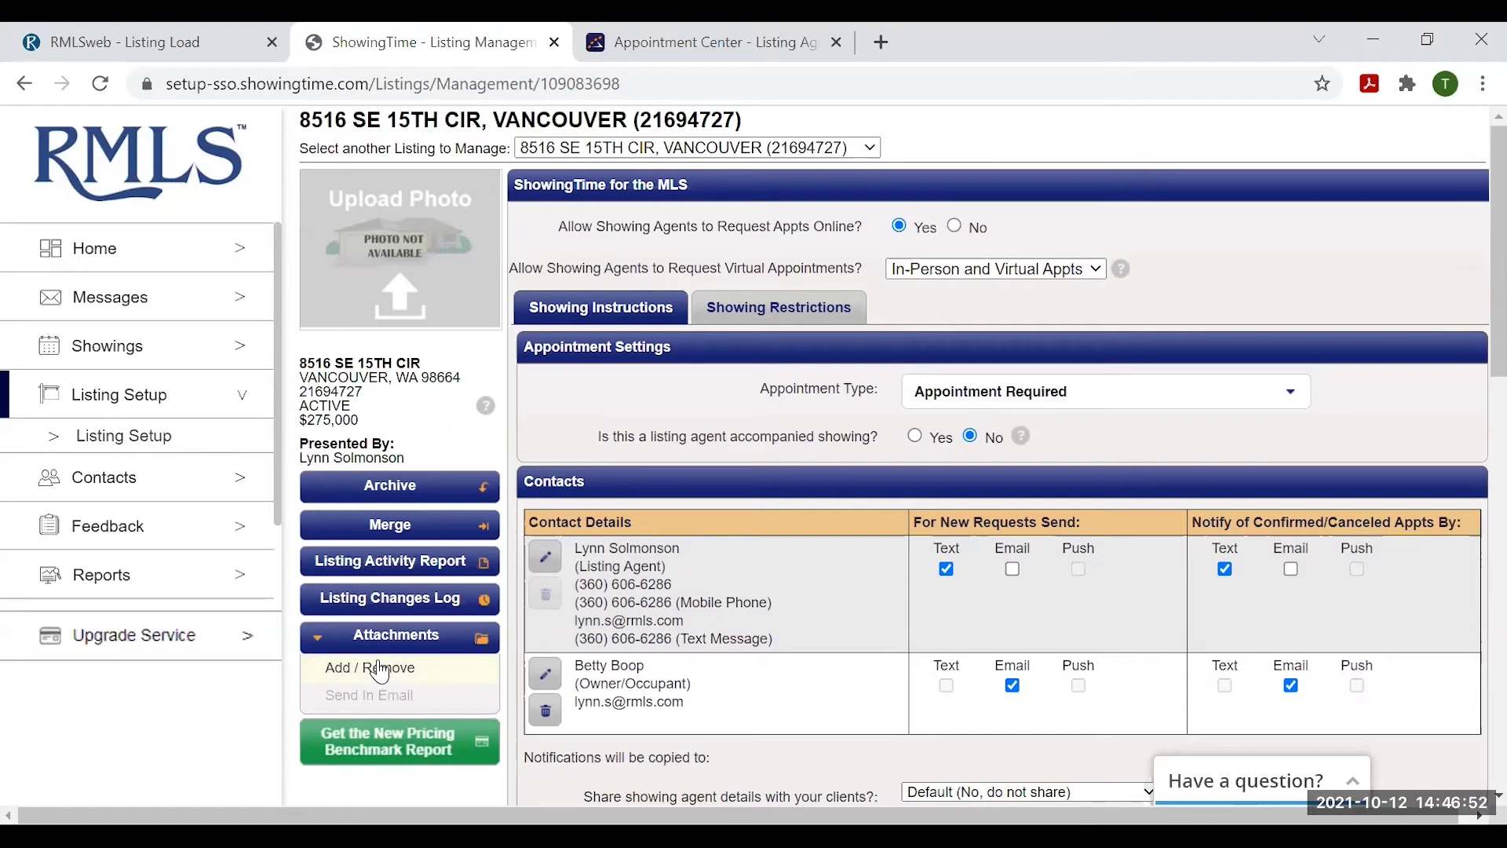
left_click(380, 669)
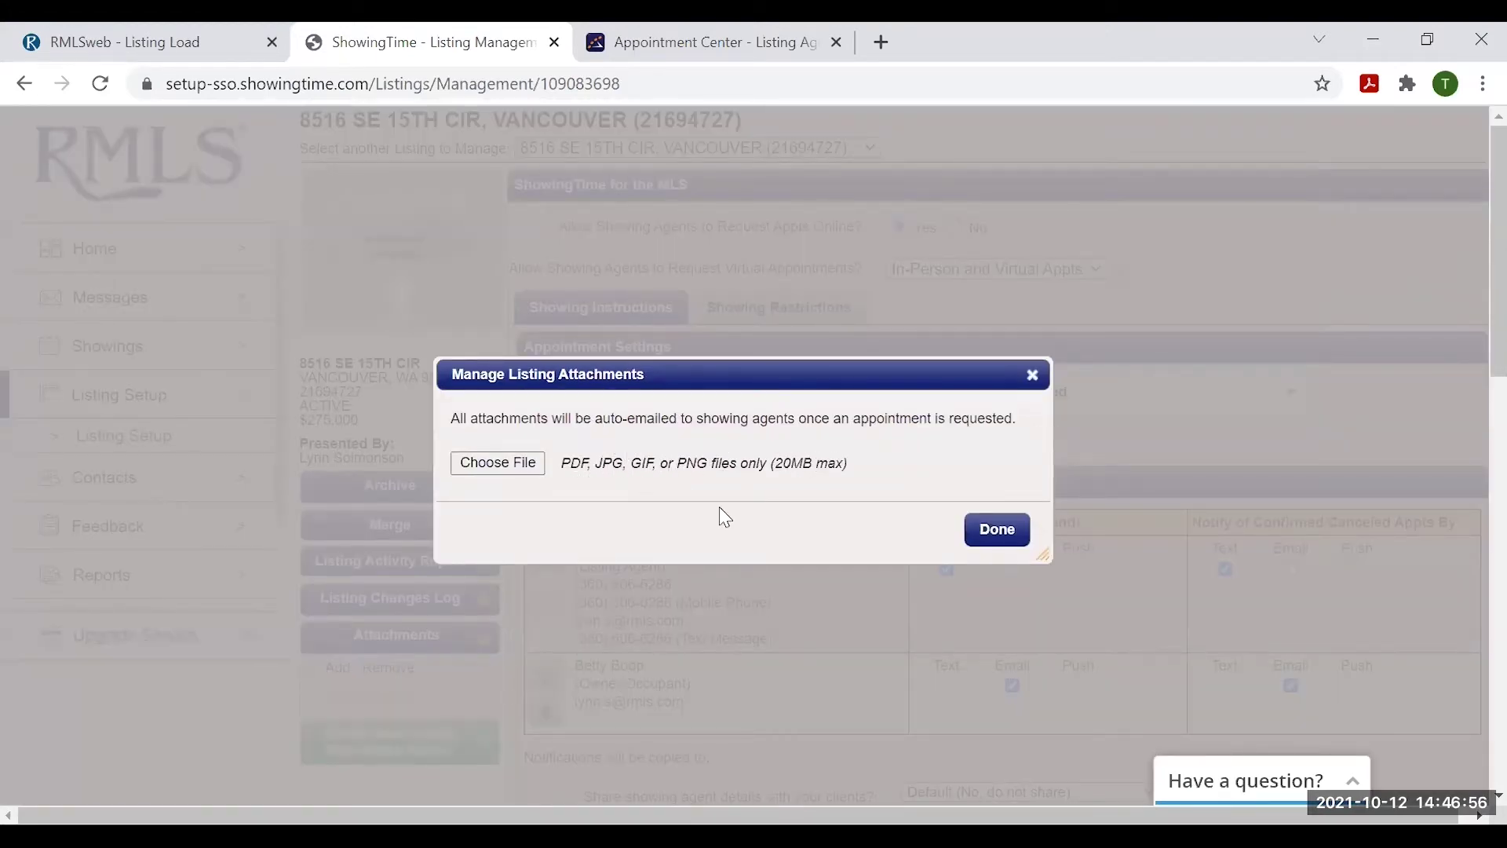
left_click(507, 464)
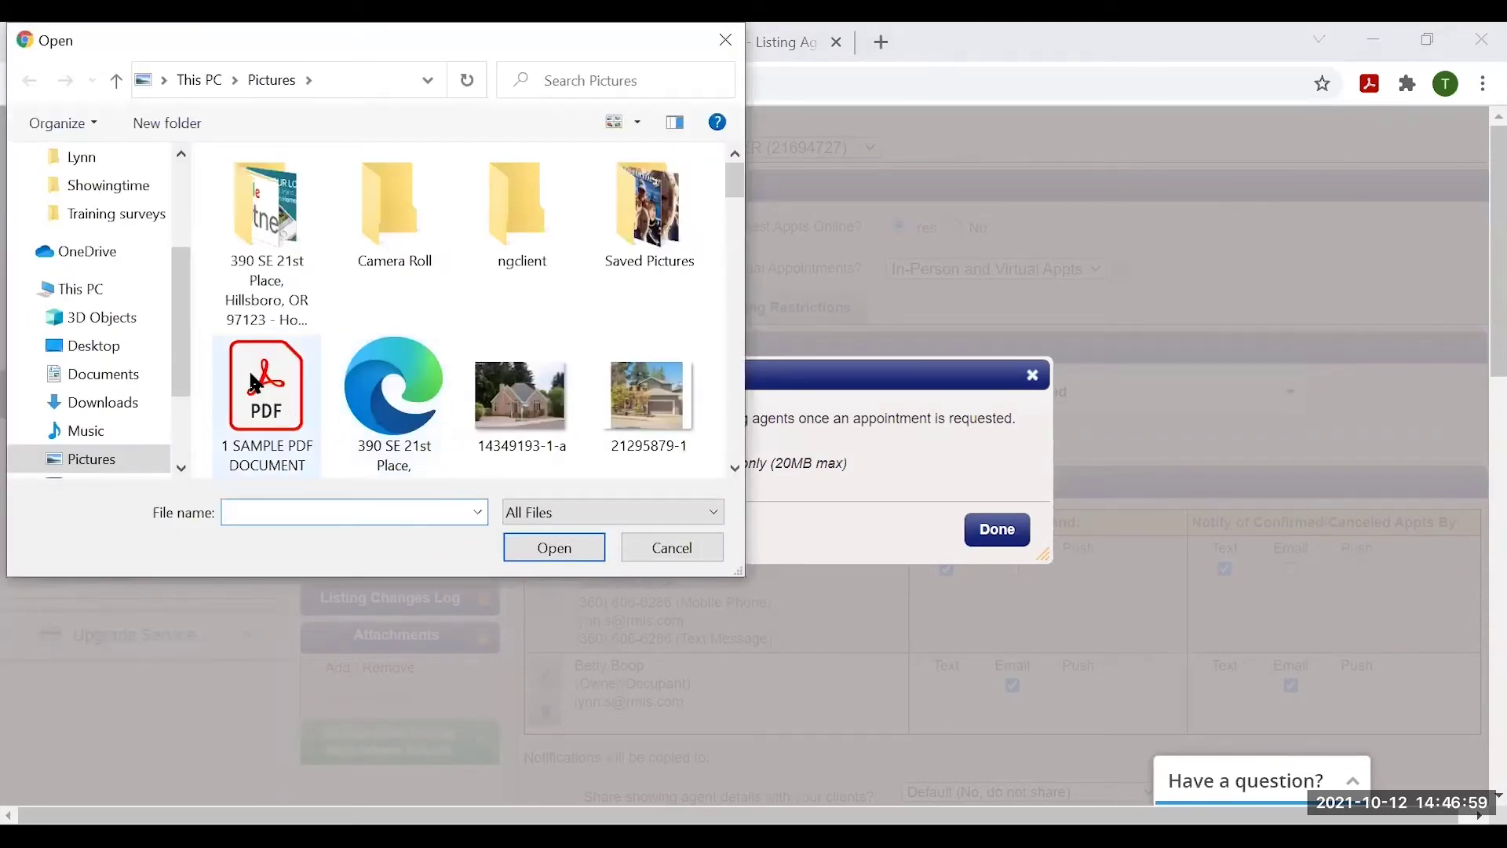
left_click(255, 384)
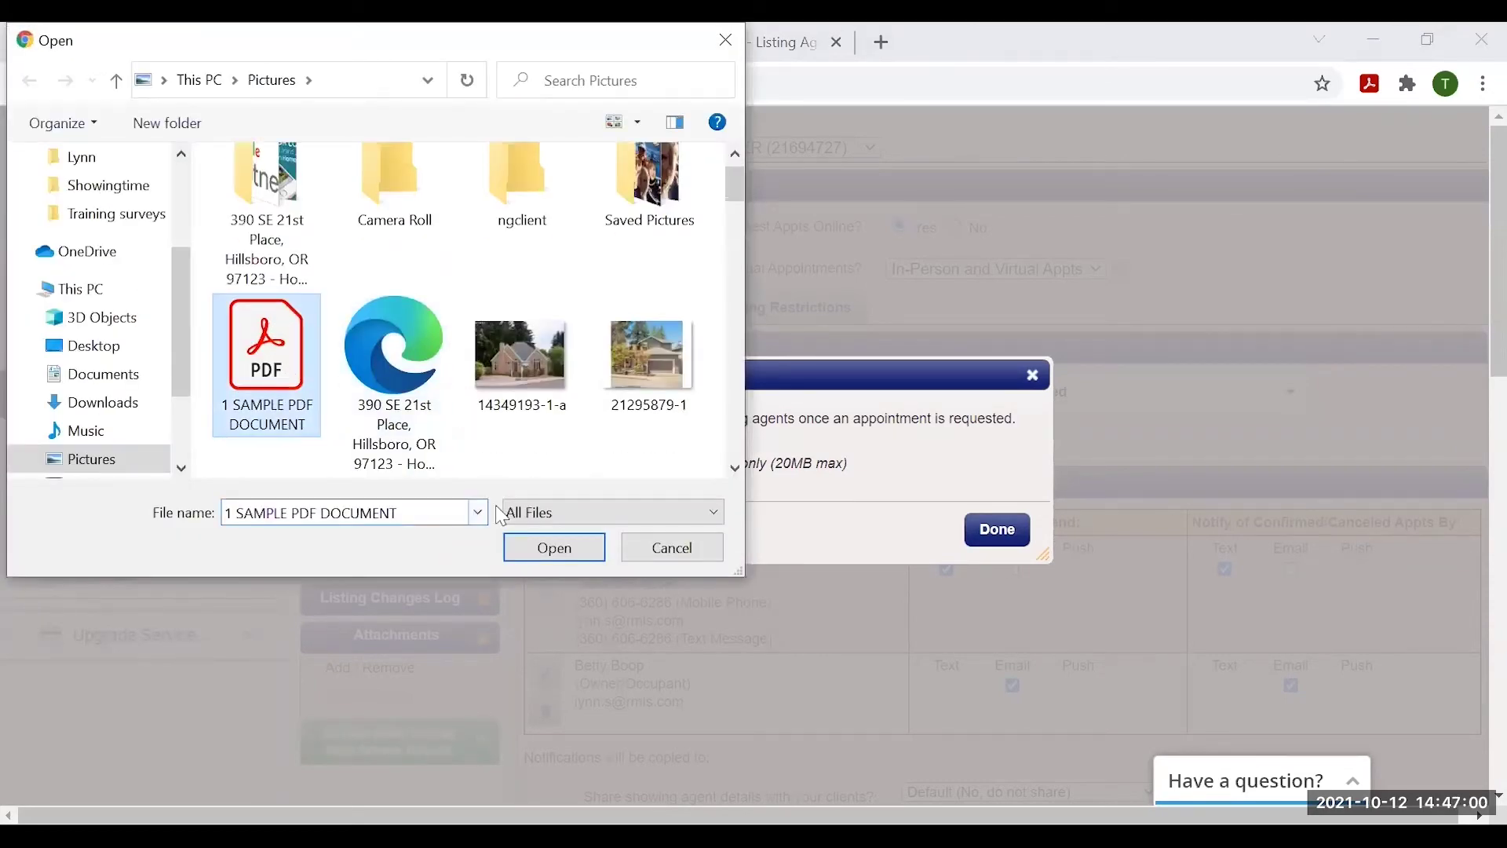
left_click(564, 548)
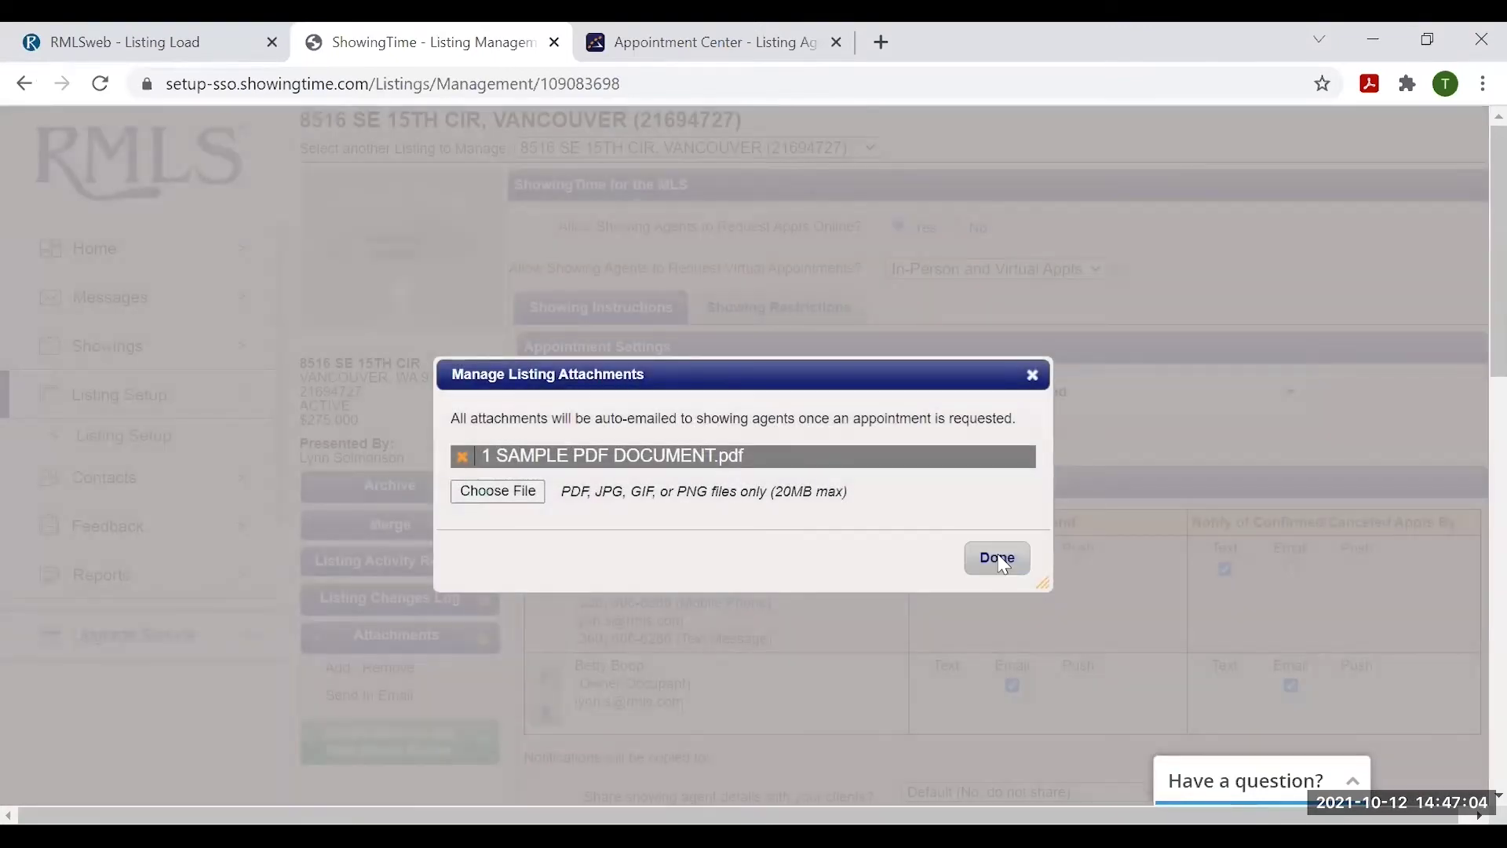
left_click(997, 559)
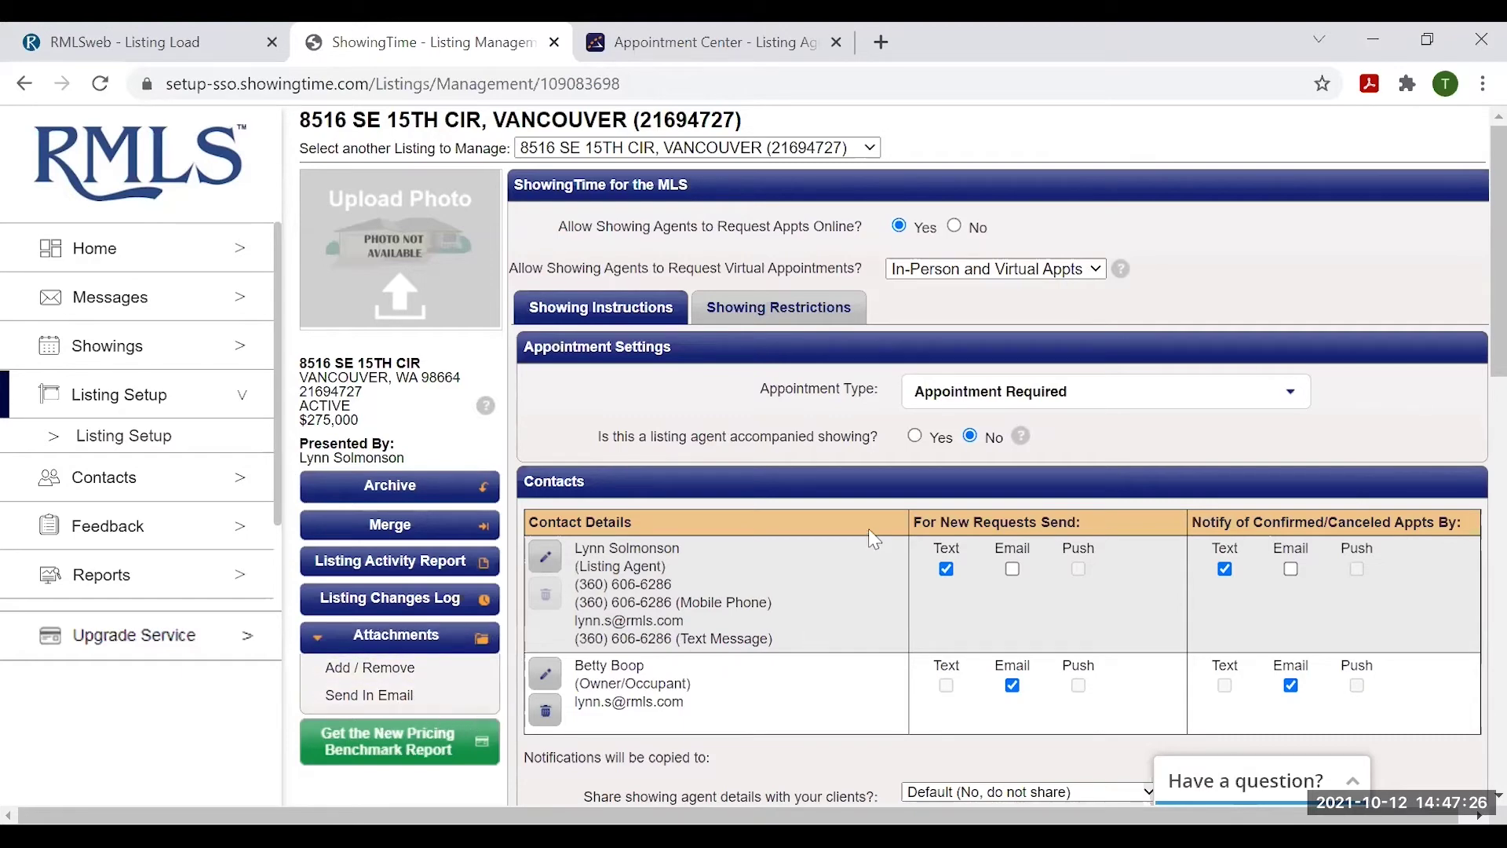
scroll(840, 507, "down", 2)
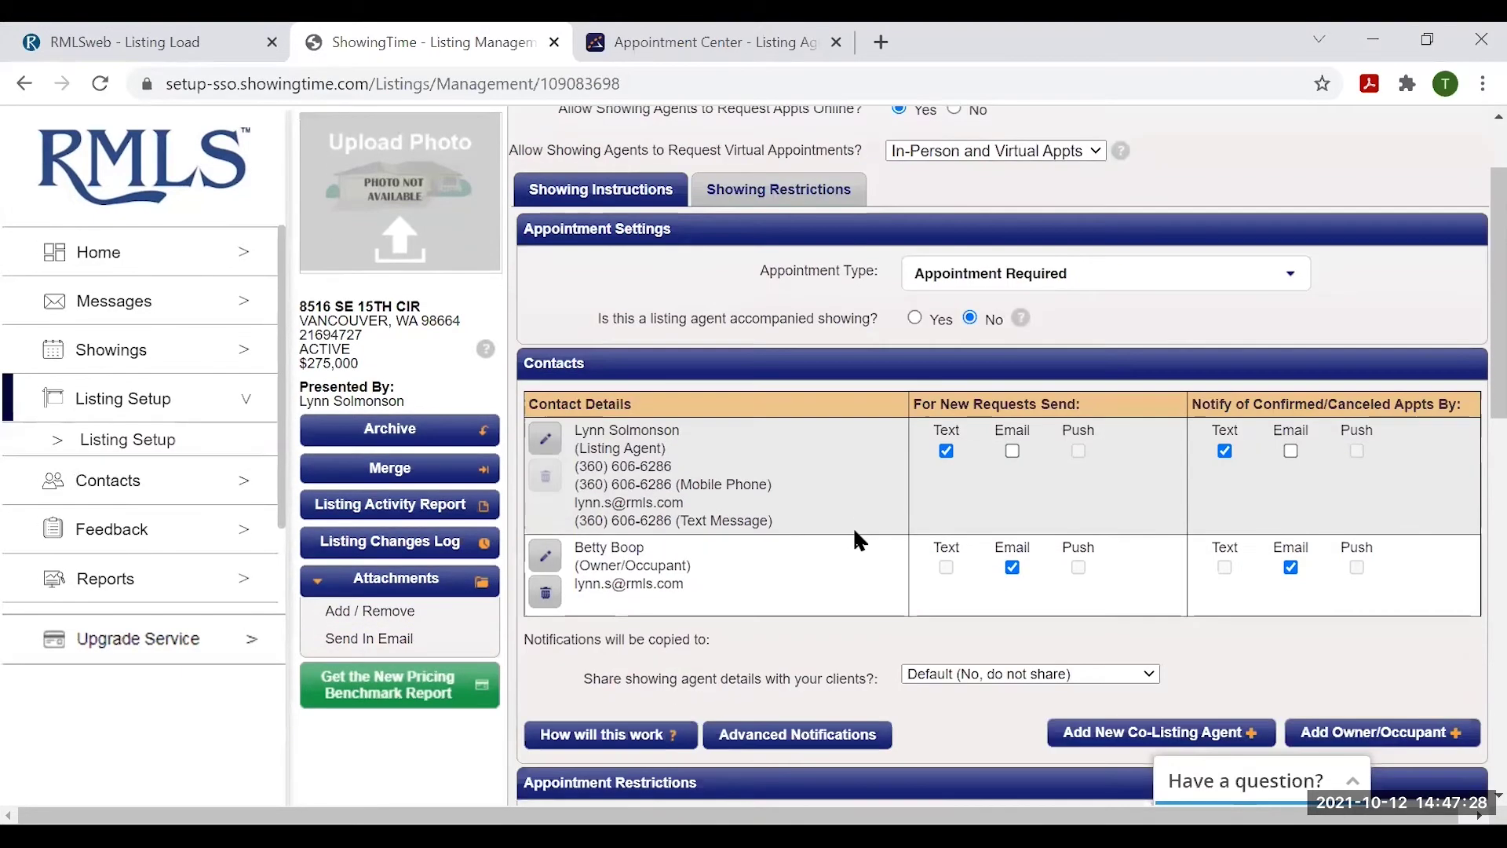
scroll(824, 511, "up", 2)
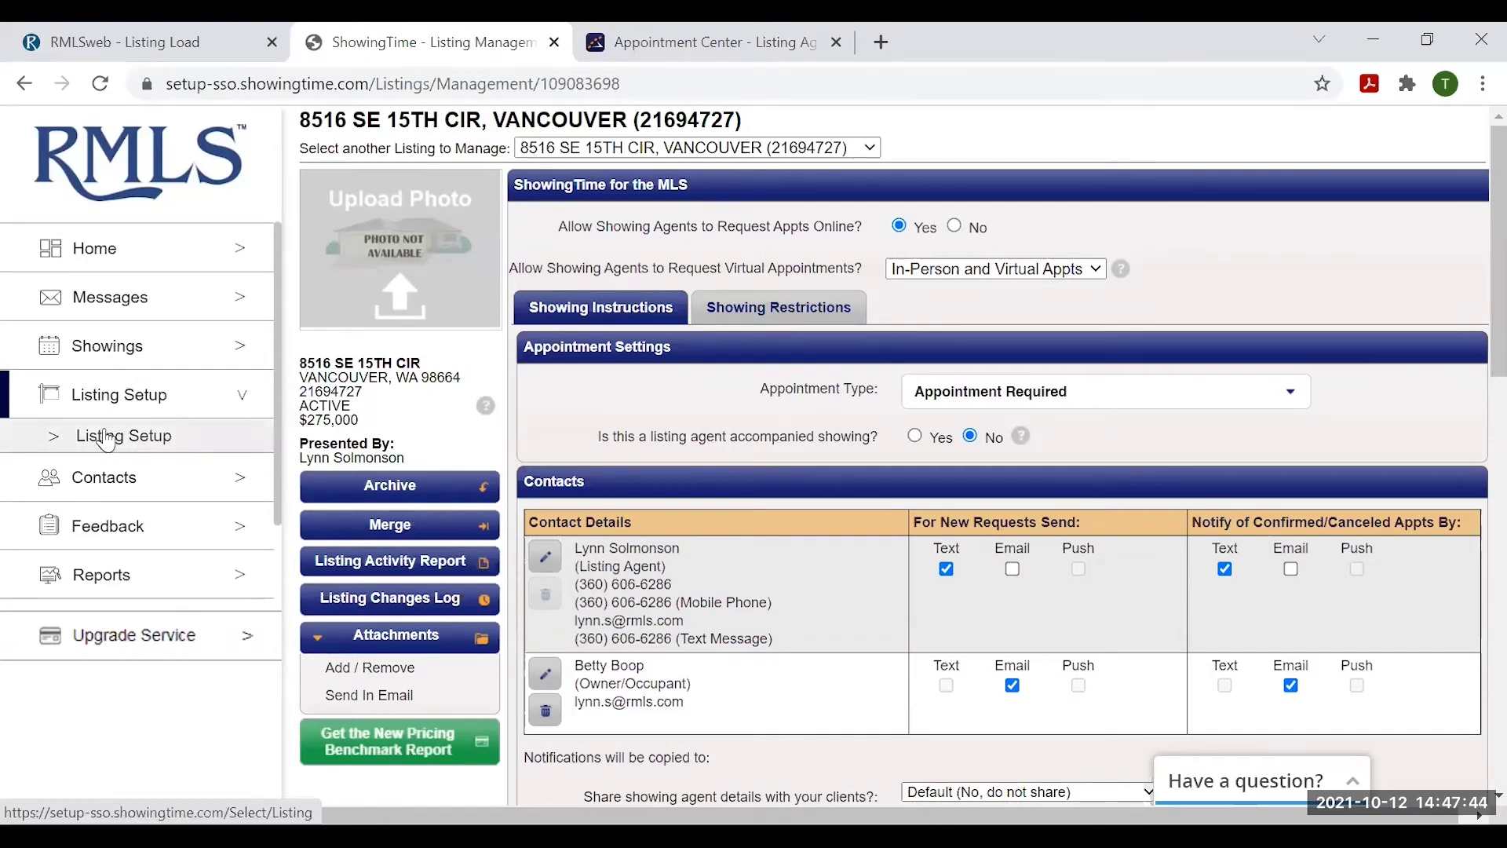
left_click(106, 439)
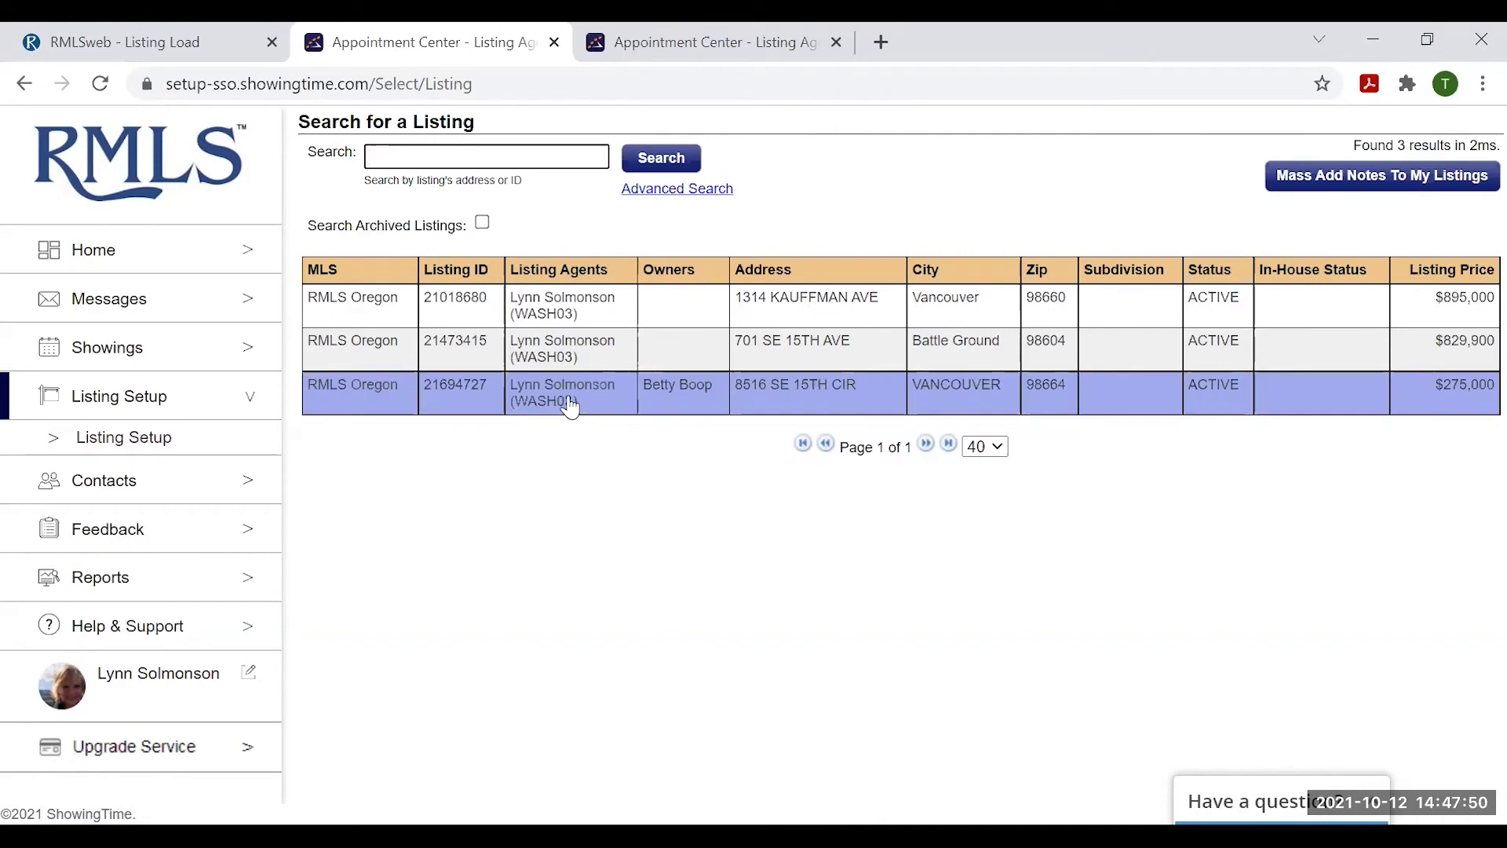
left_click(544, 392)
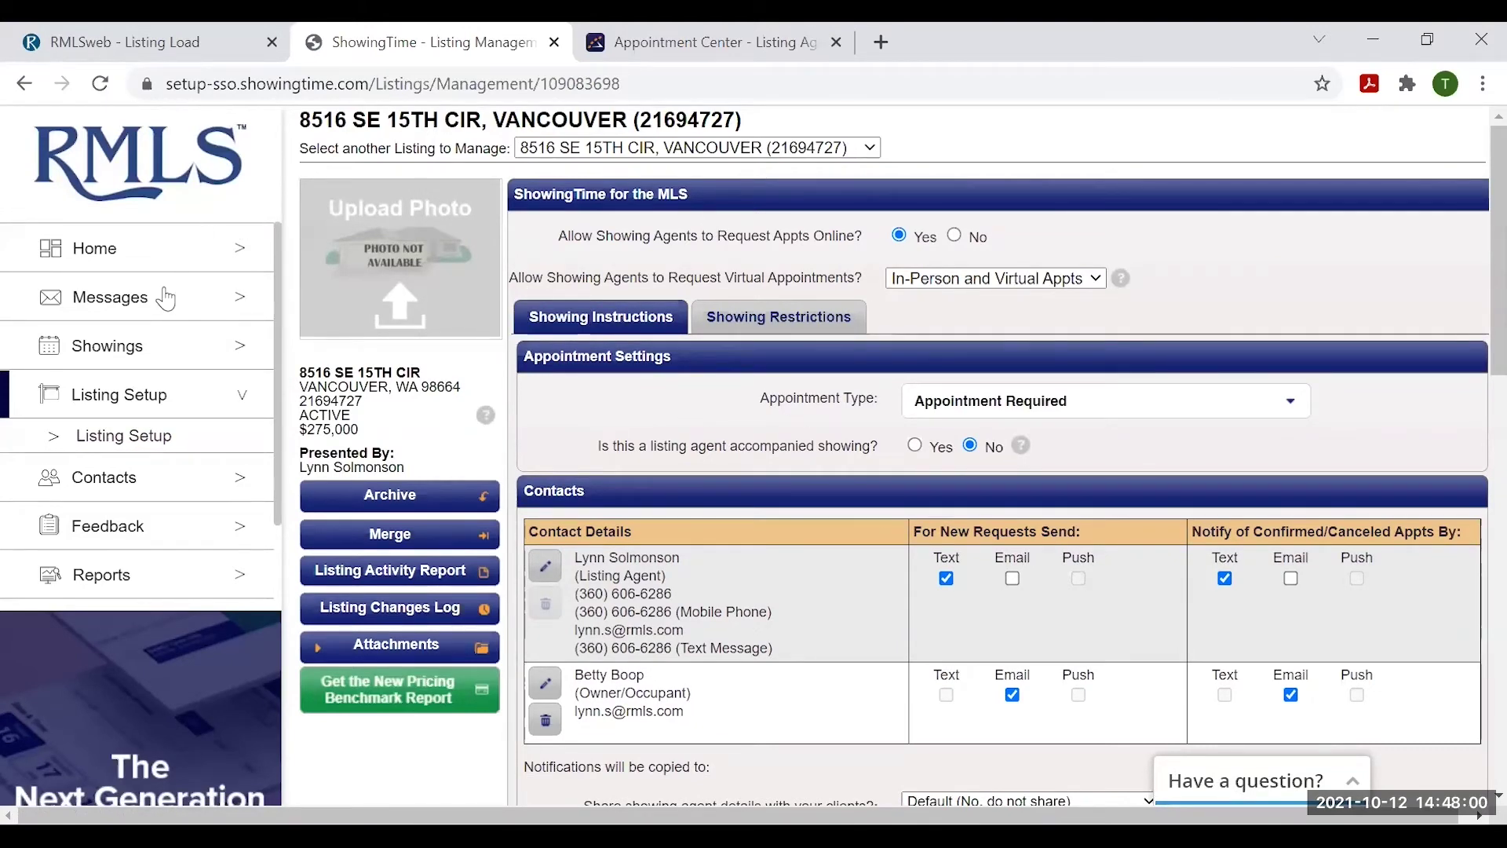
left_click(123, 396)
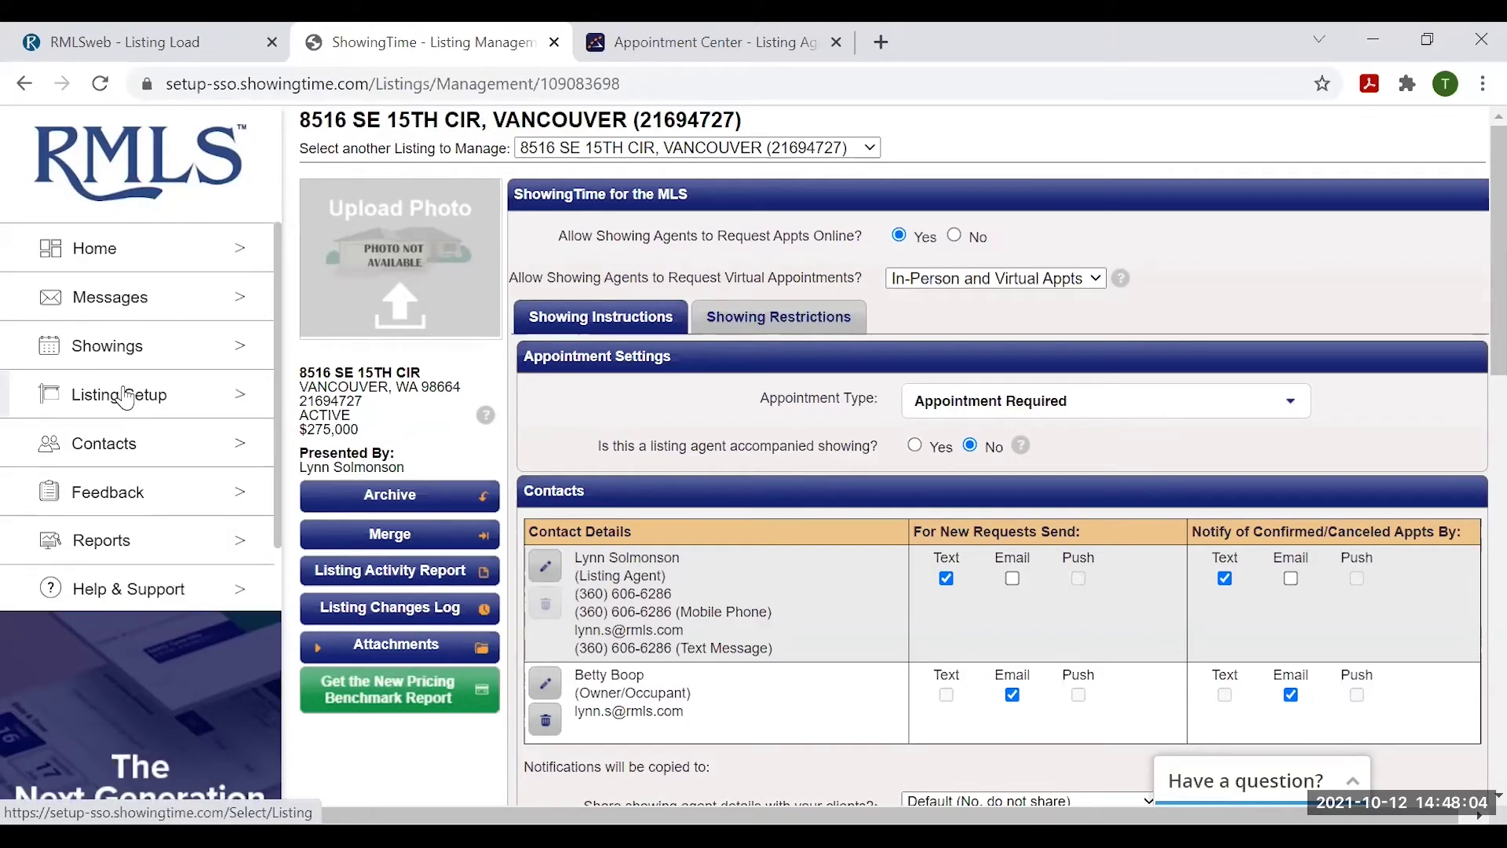
- Open Contacts, check the Sellers and Buyers clients, and back out of adding a new buyer
left_click(106, 446)
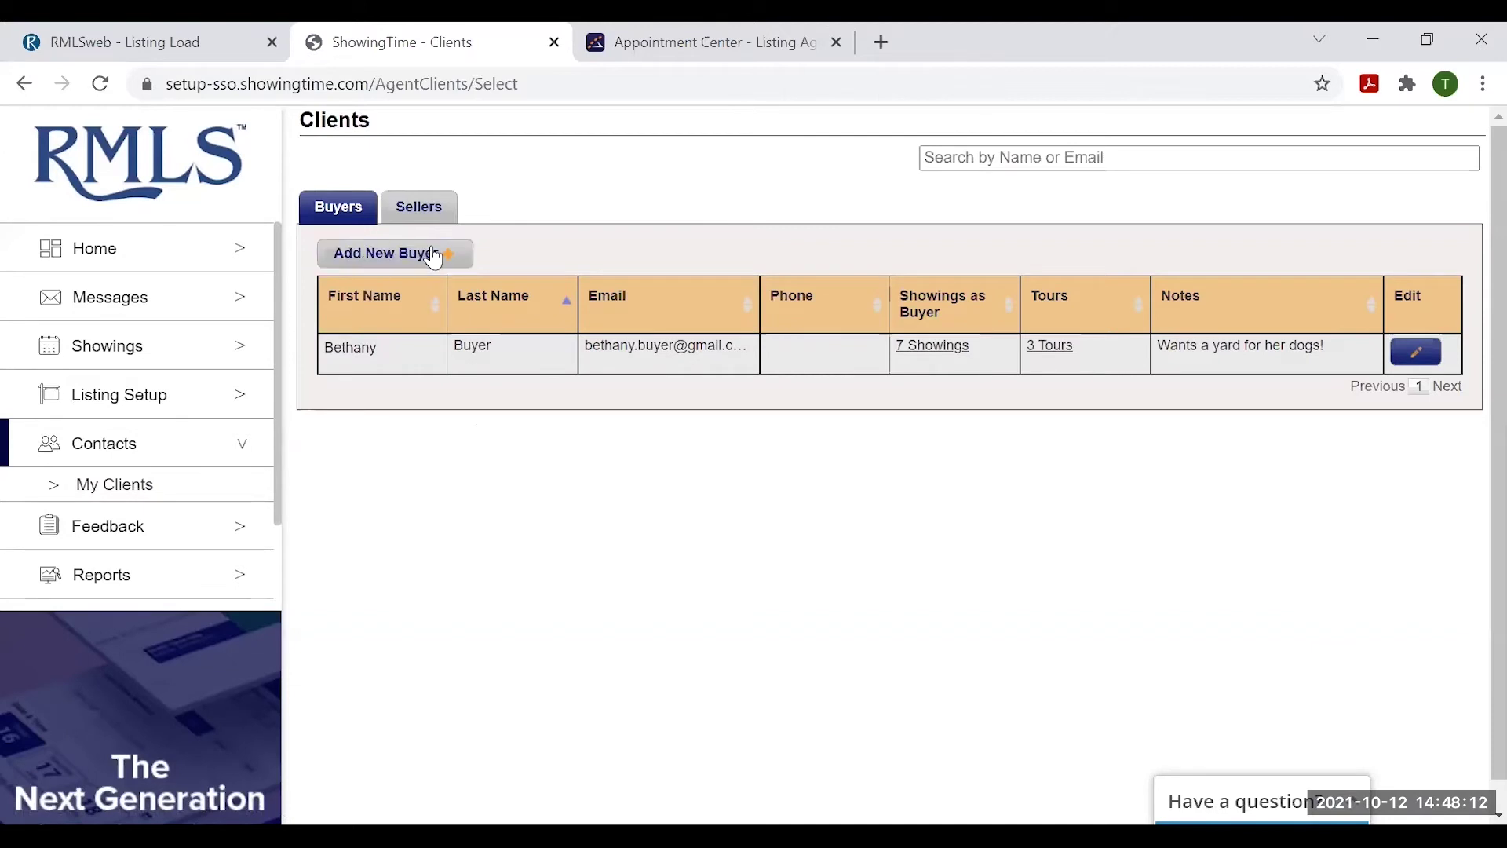
left_click(418, 208)
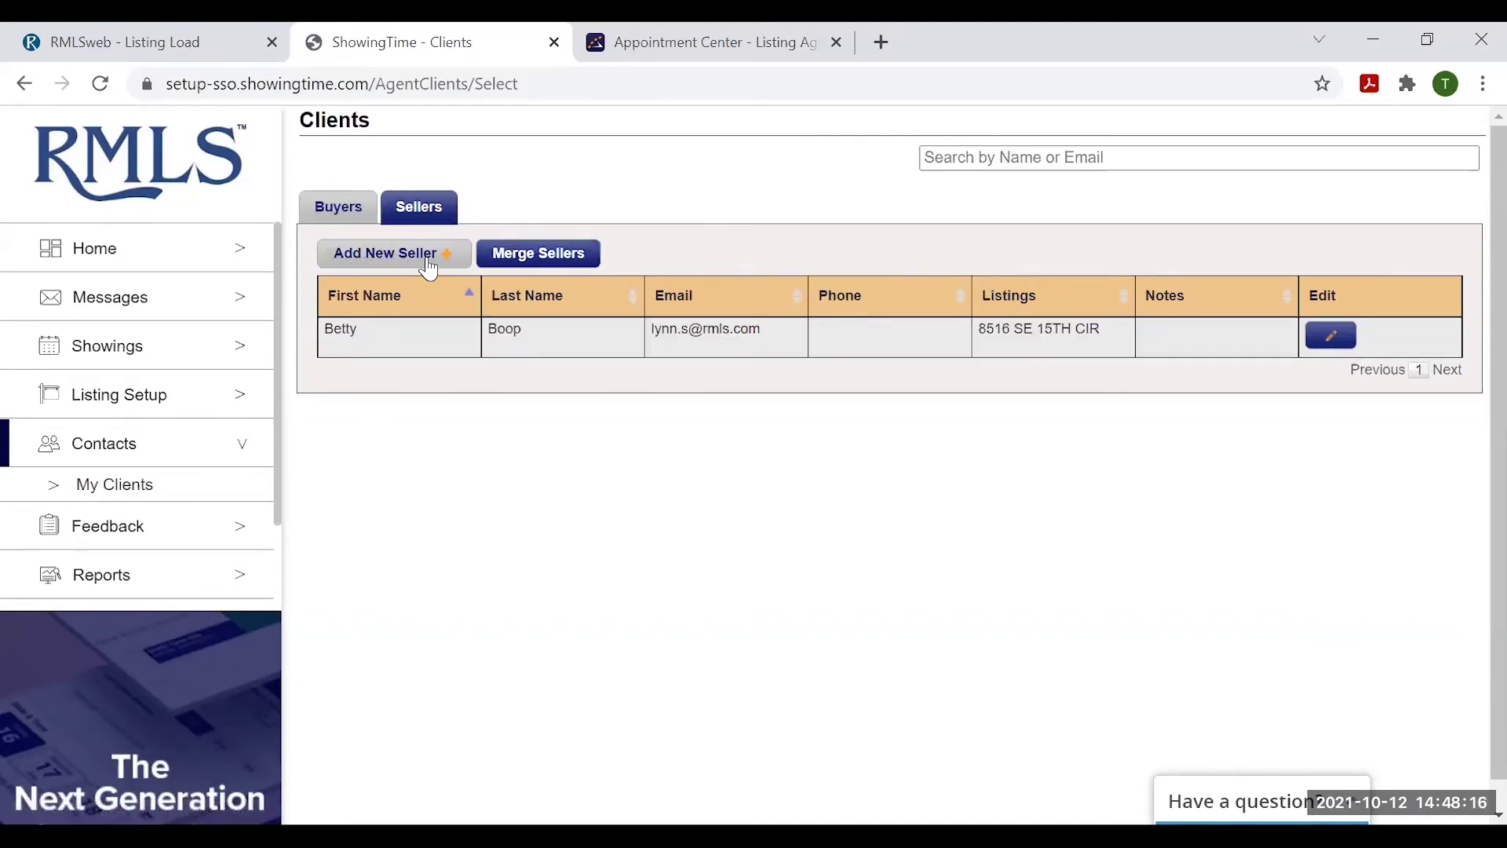
left_click(353, 206)
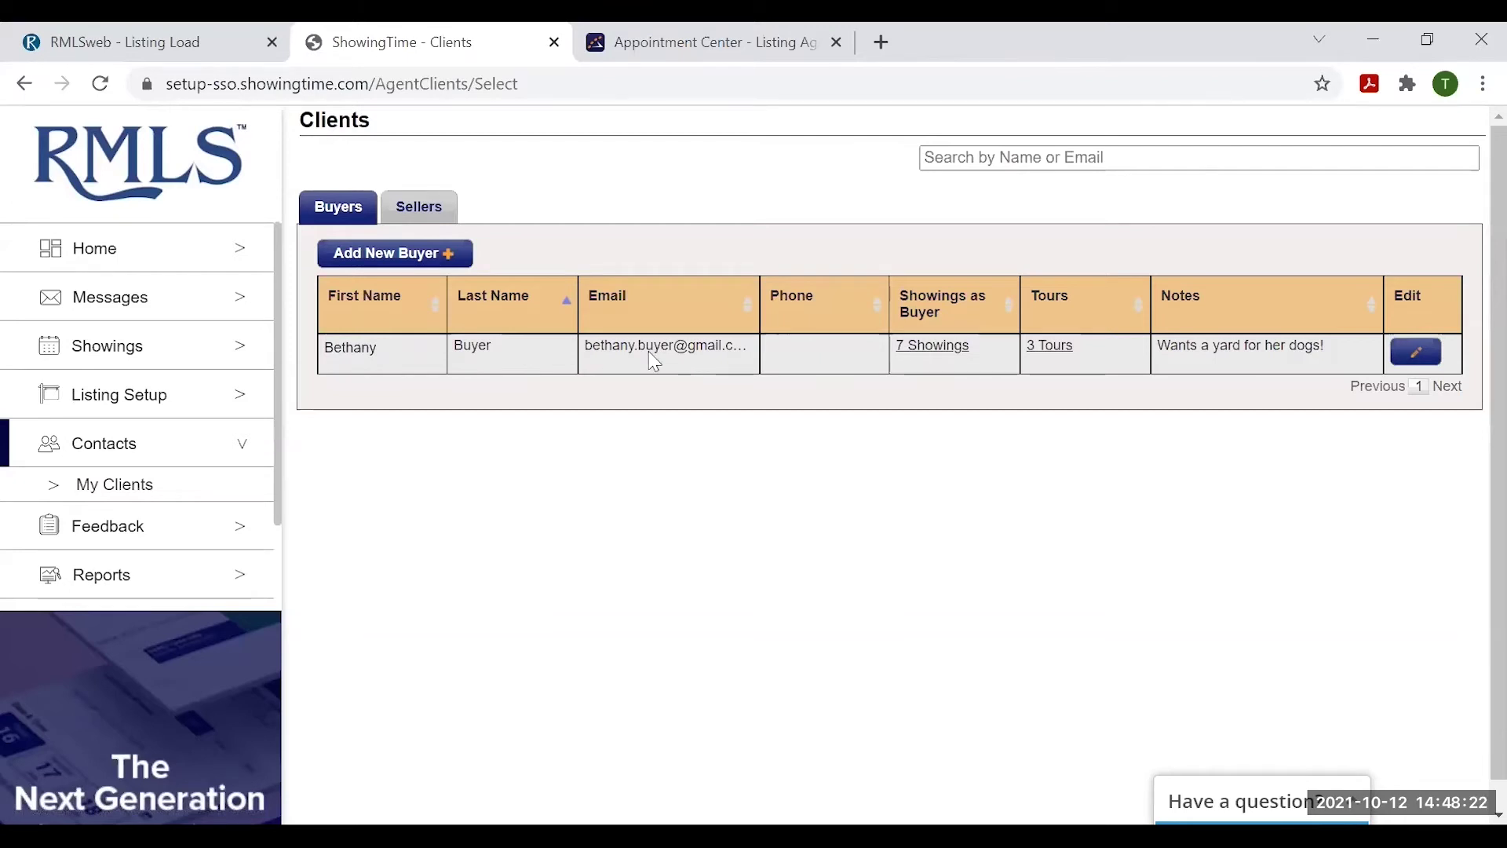
left_click(402, 254)
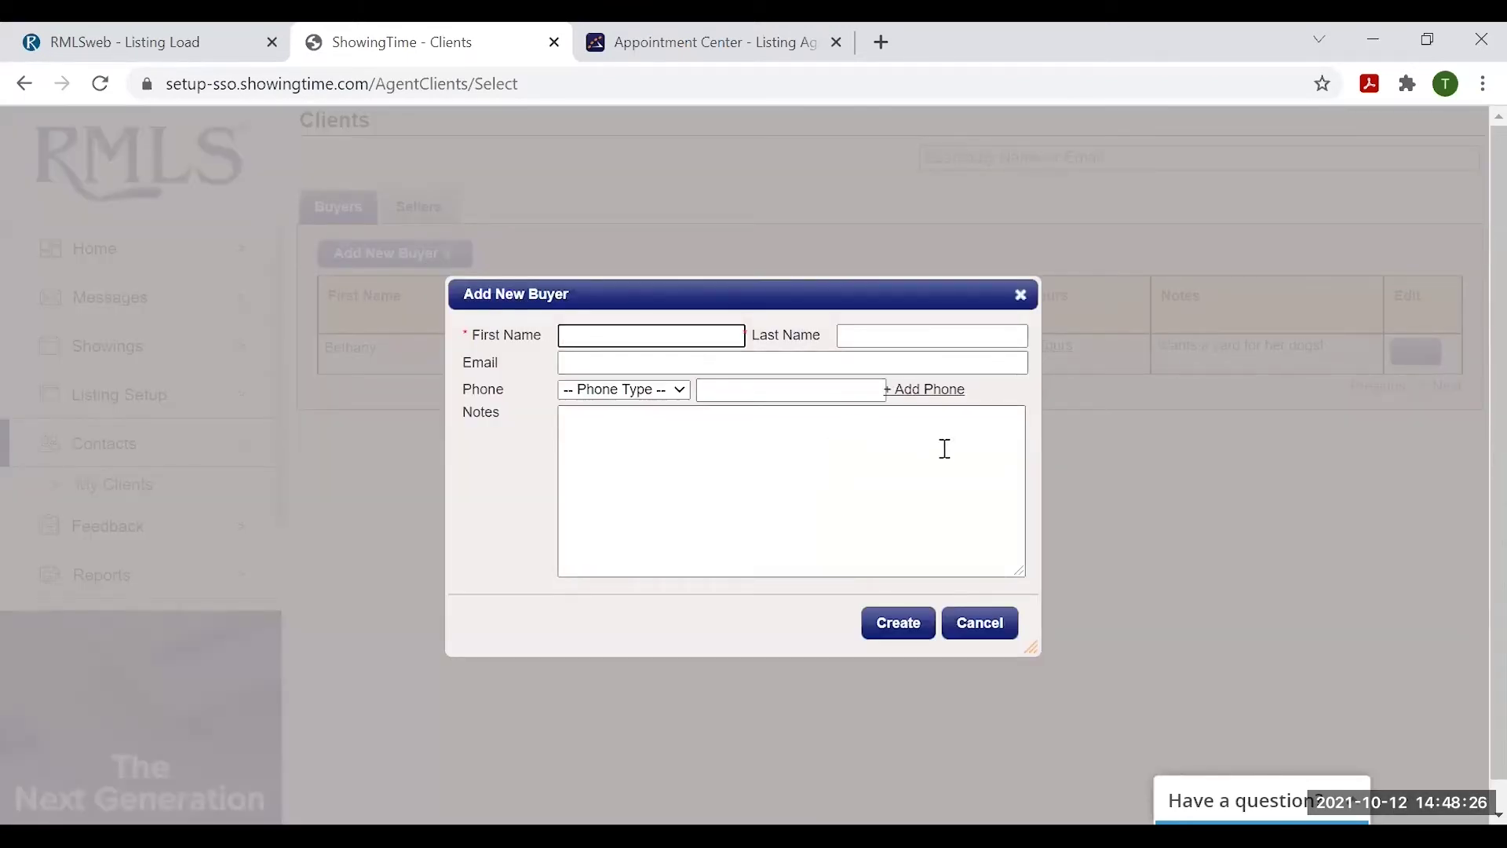
left_click(1022, 299)
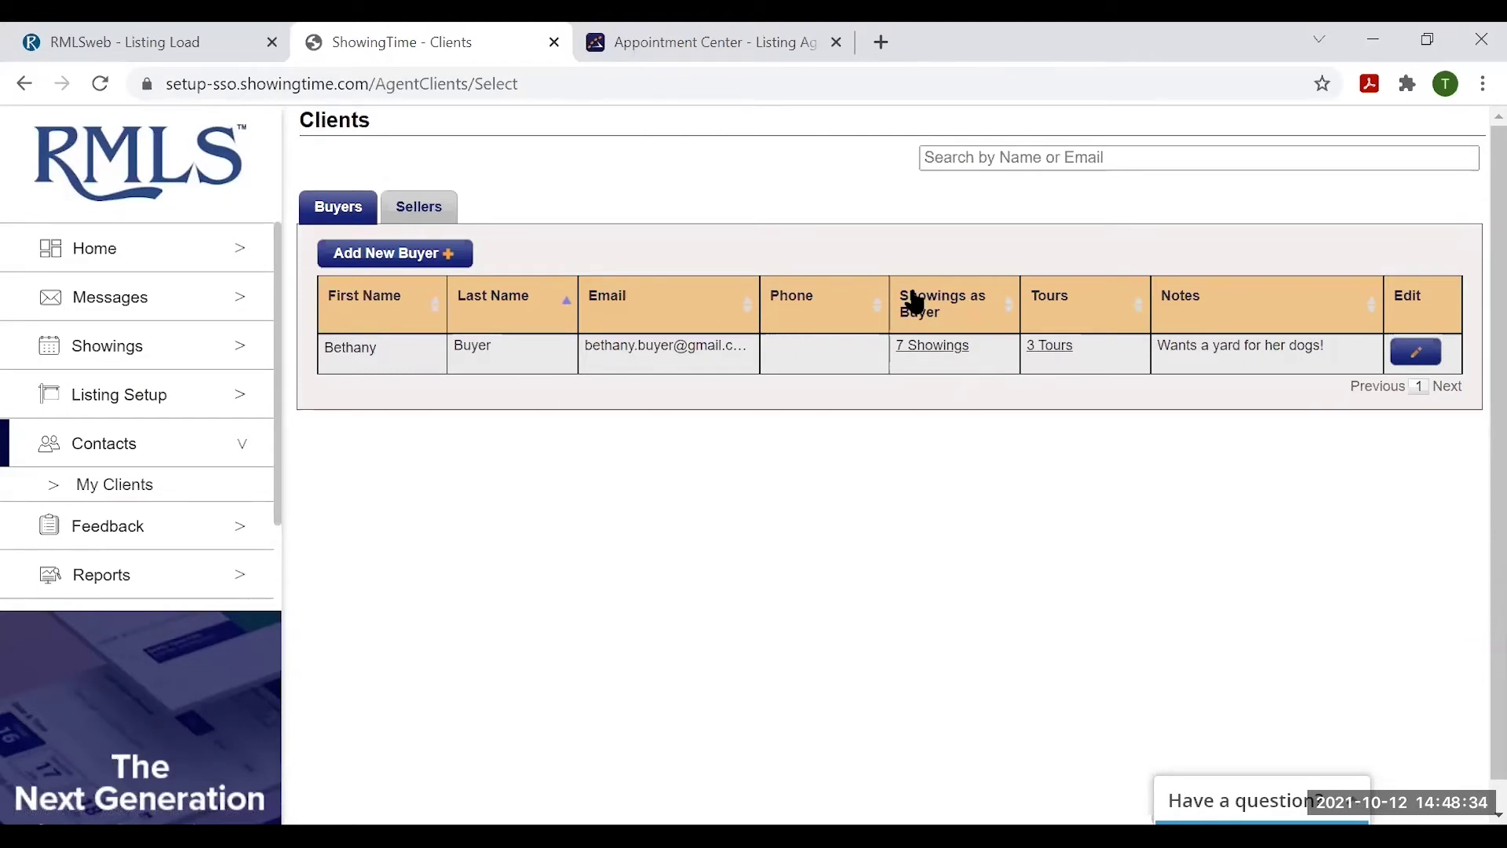
- Review the buyer's 7 showings and 3 tours, then bring up the Feedback Search page
left_click(928, 347)
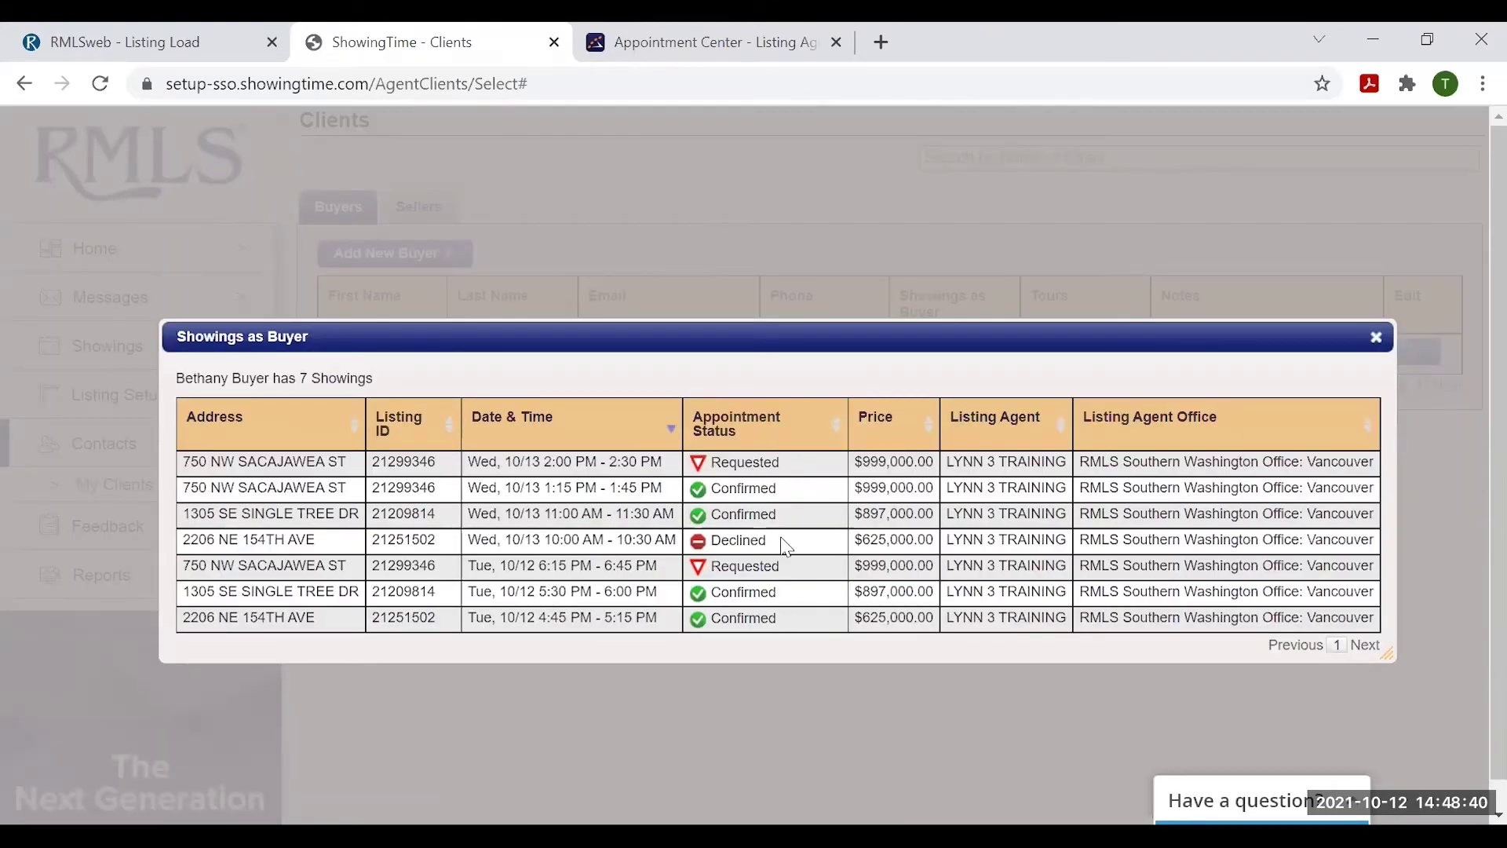
left_click(1379, 343)
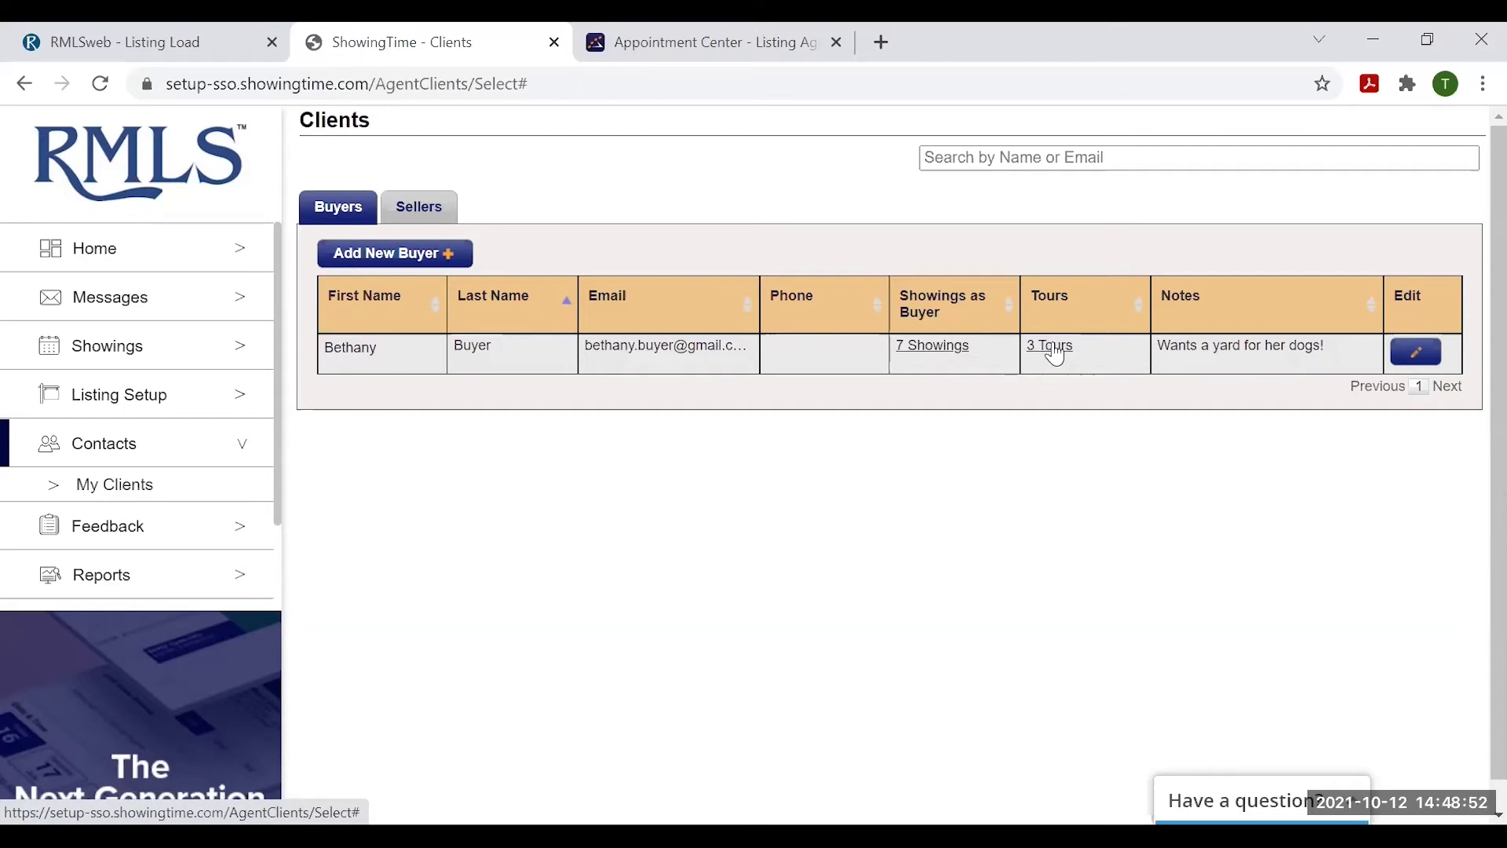
left_click(1055, 355)
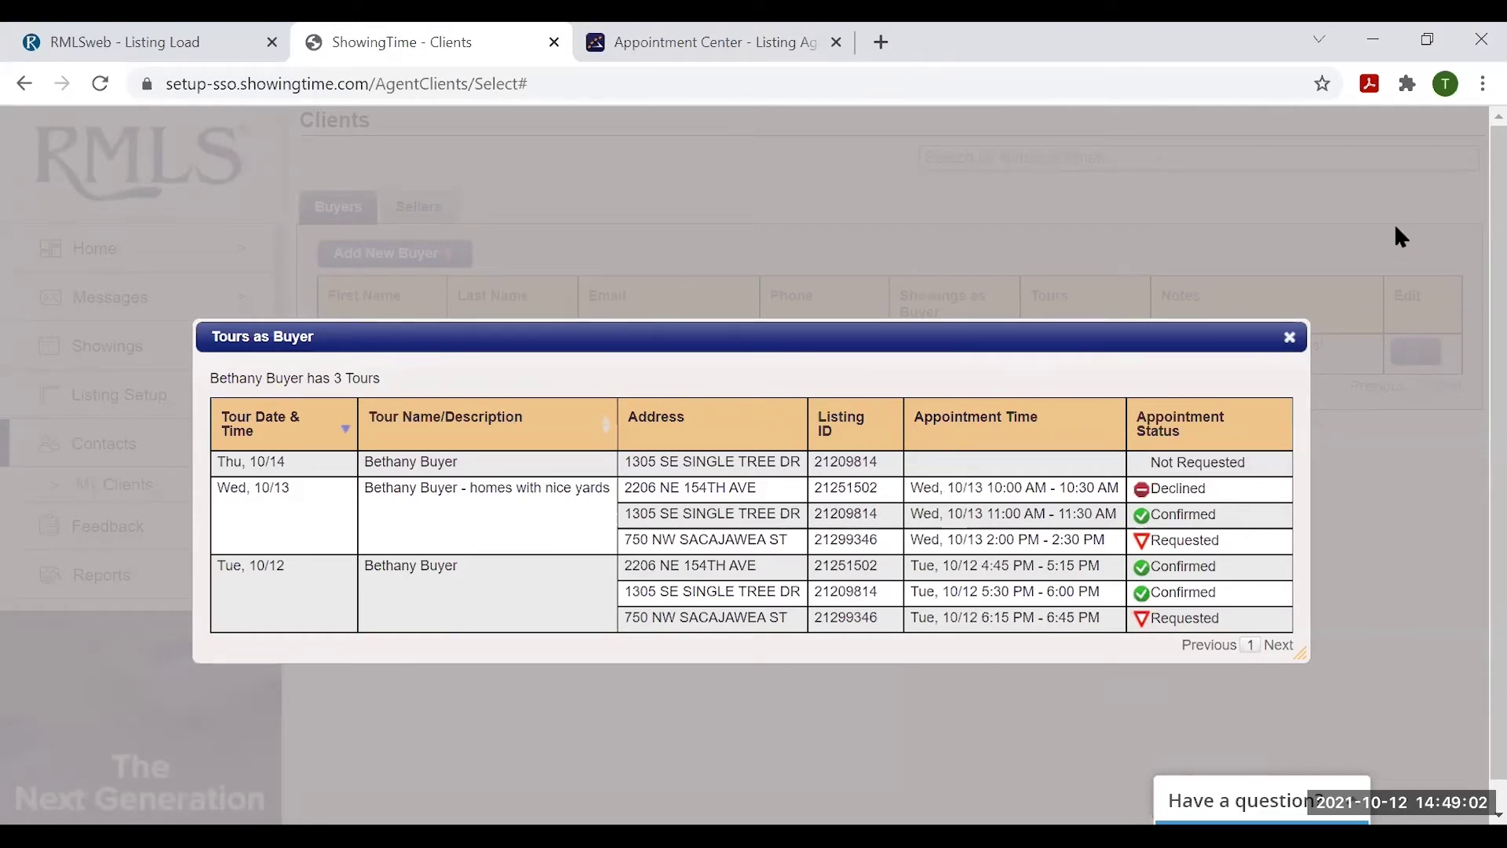
left_click(1291, 340)
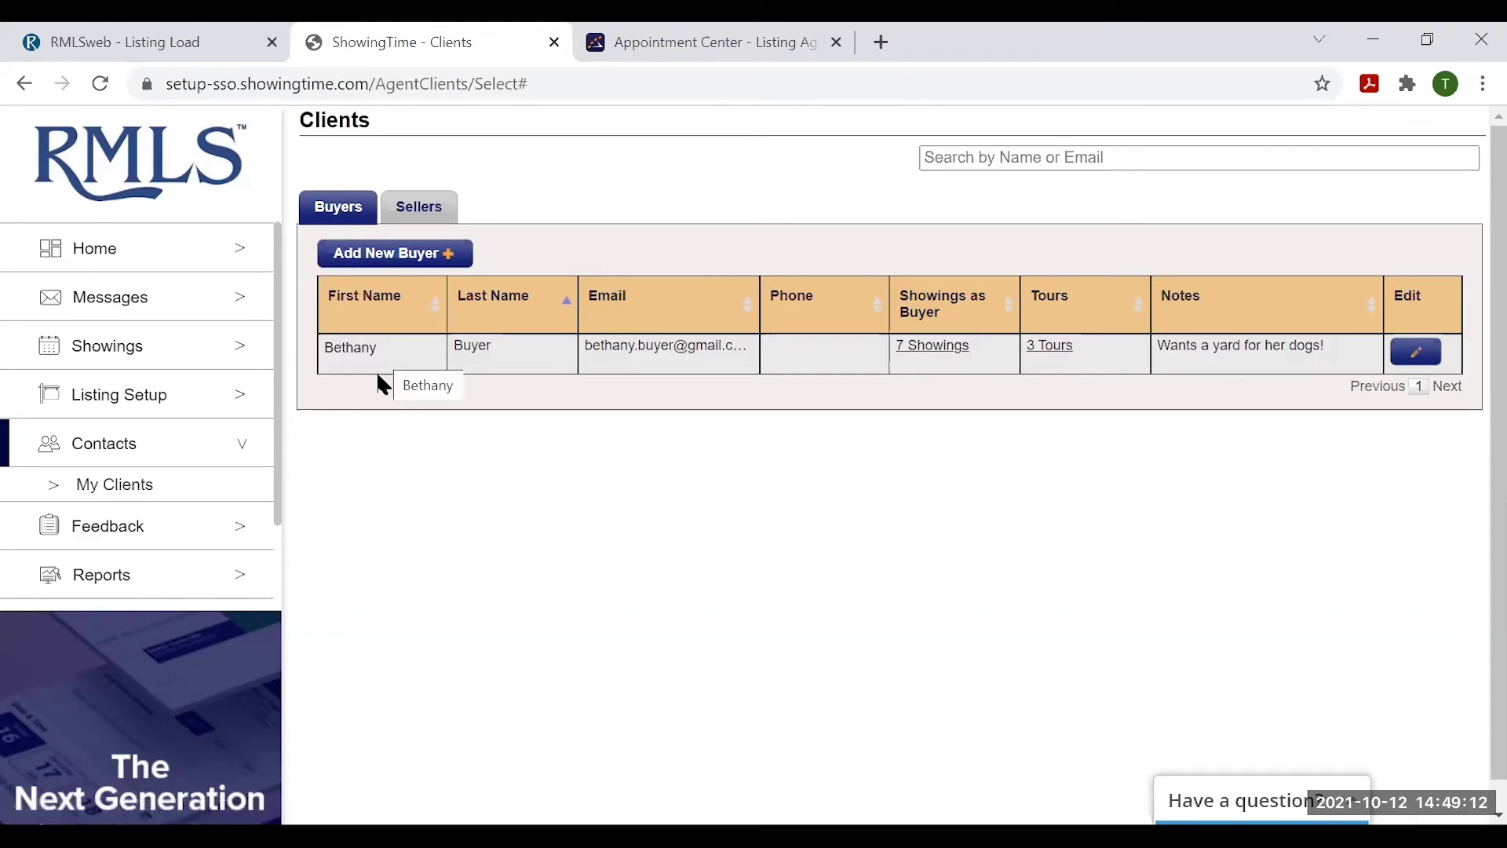
left_click(102, 531)
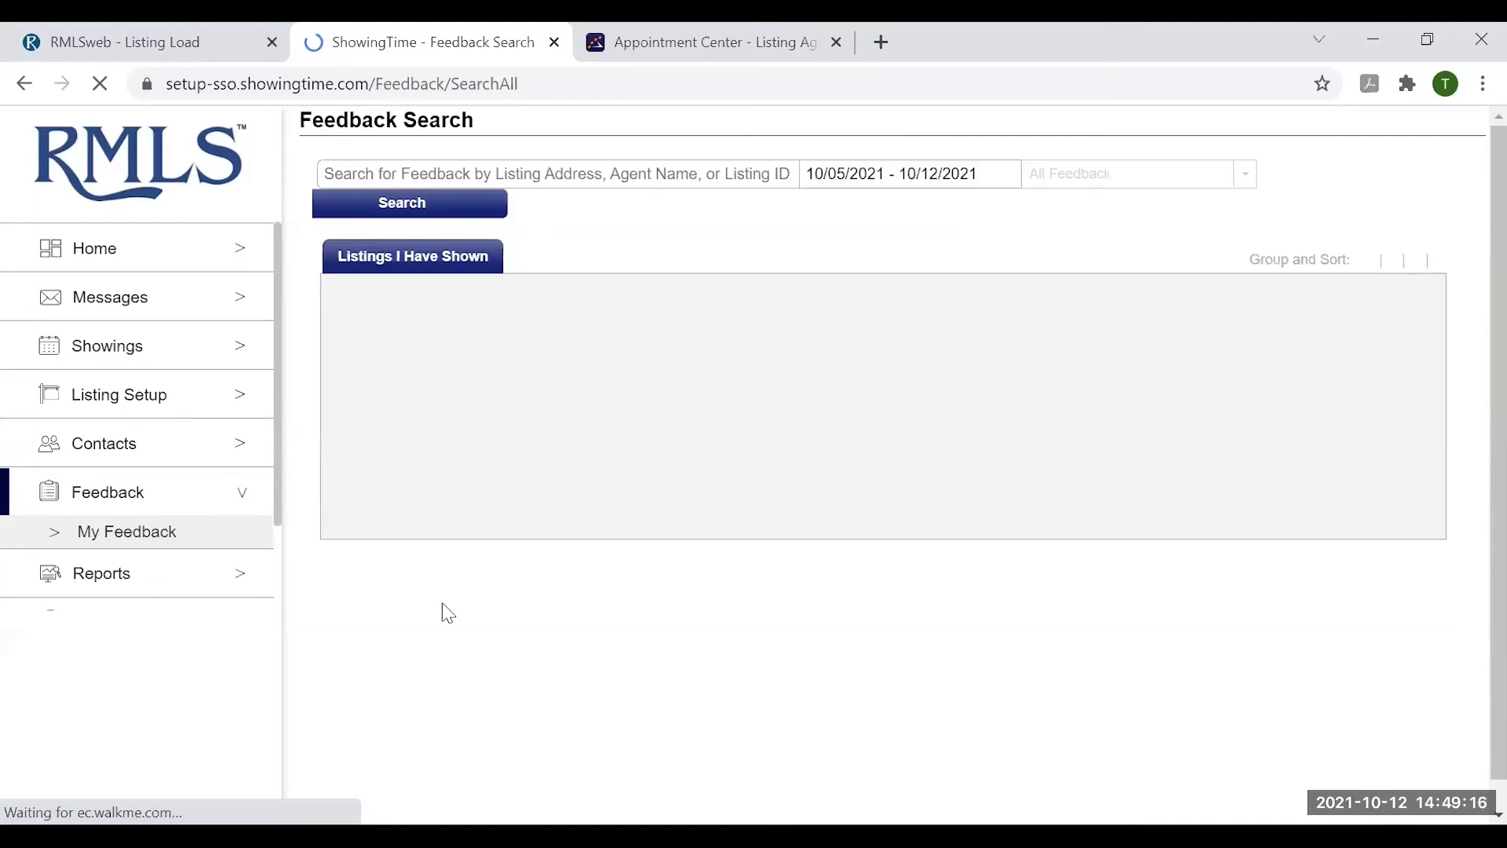
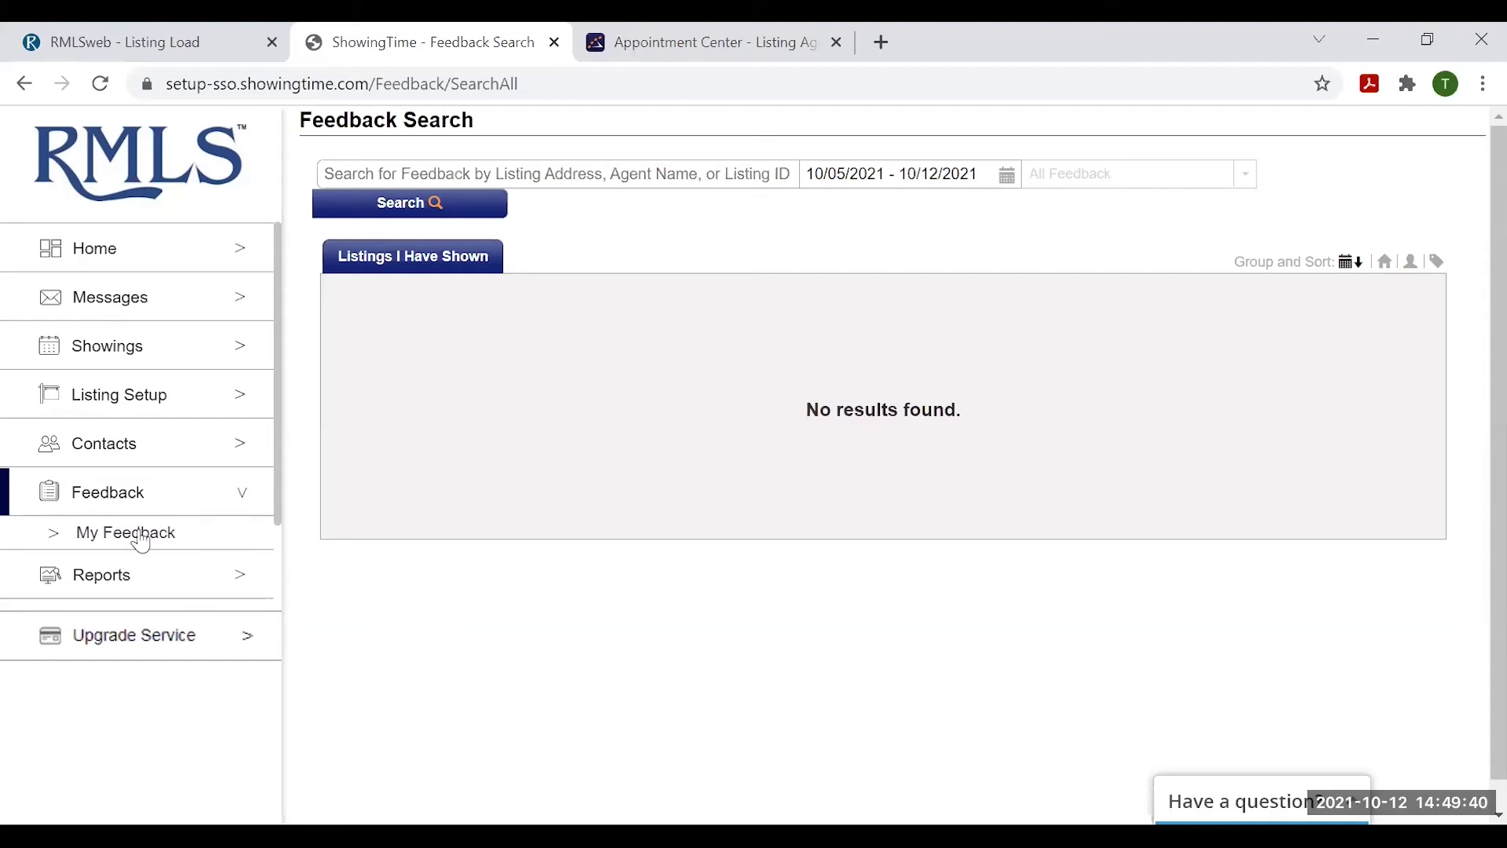
- Run the Agent Activity Report for Oct 5–13, 2021 and review its 1 new listing and 3 showings
left_click(107, 580)
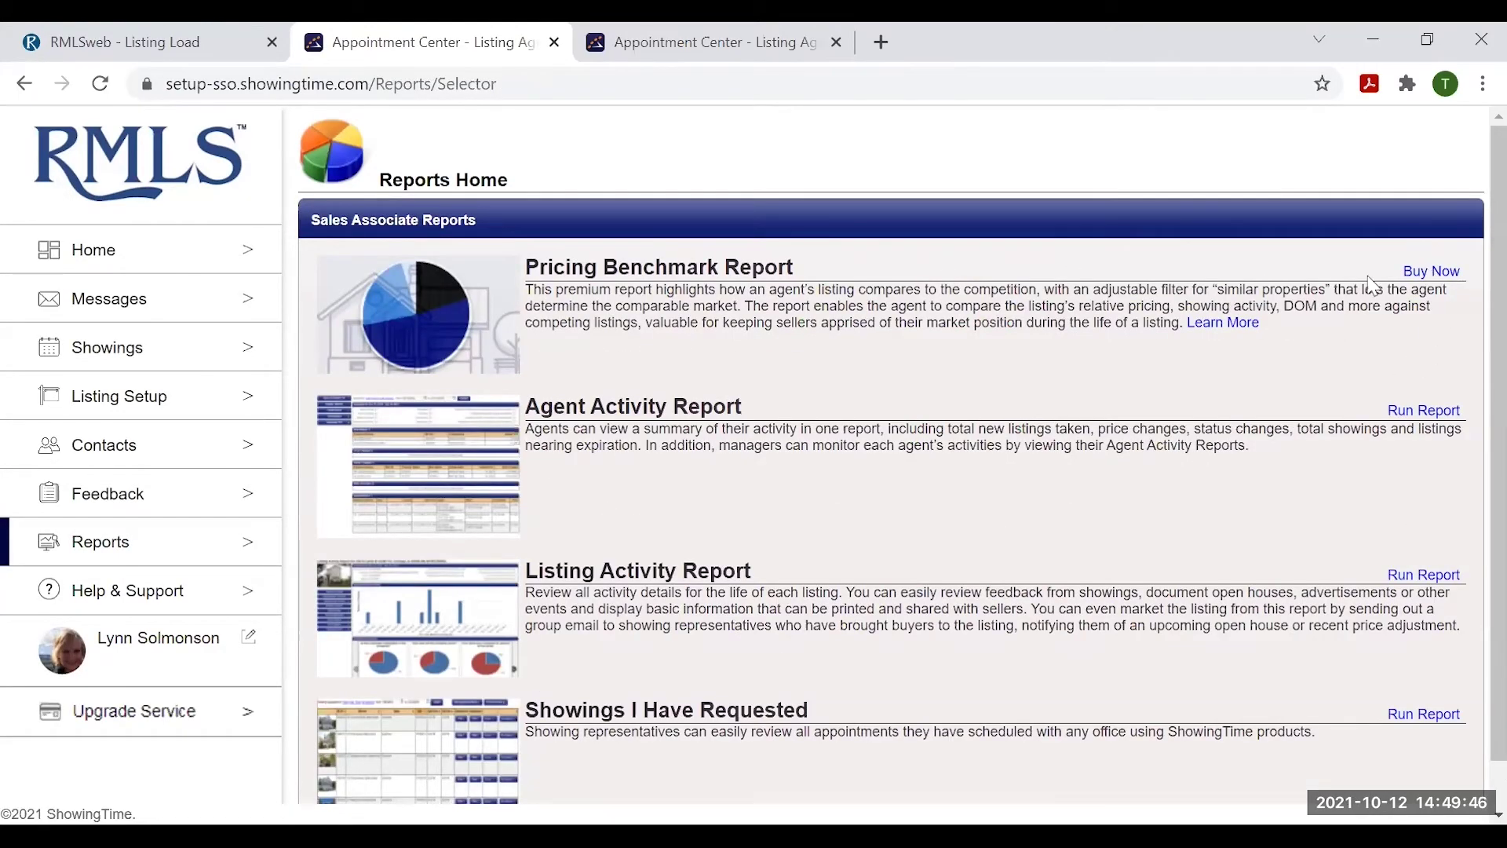
scroll(1158, 388, "down", 1)
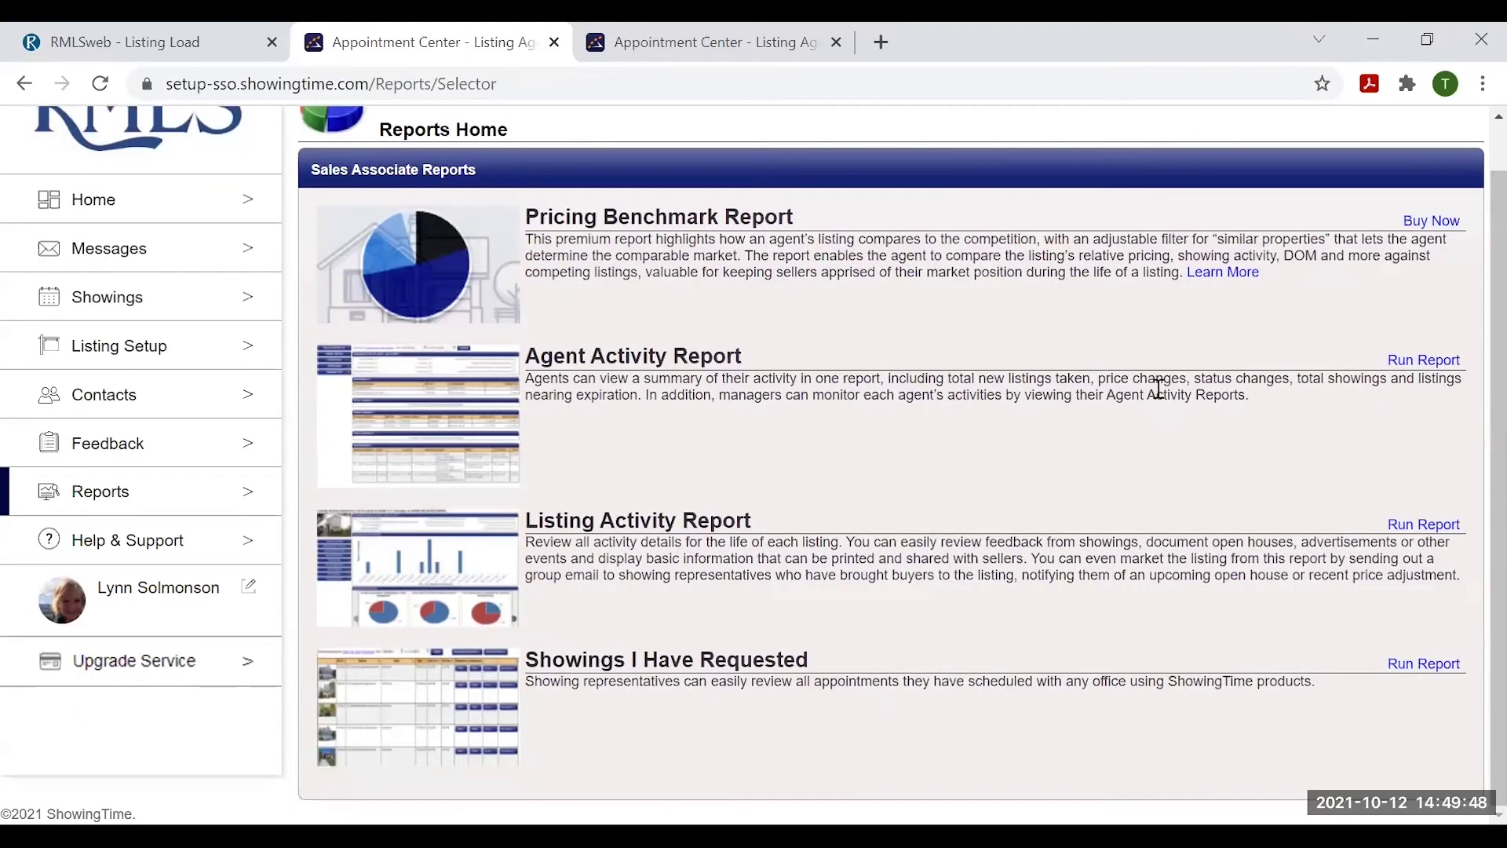
scroll(1159, 388, "up", 1)
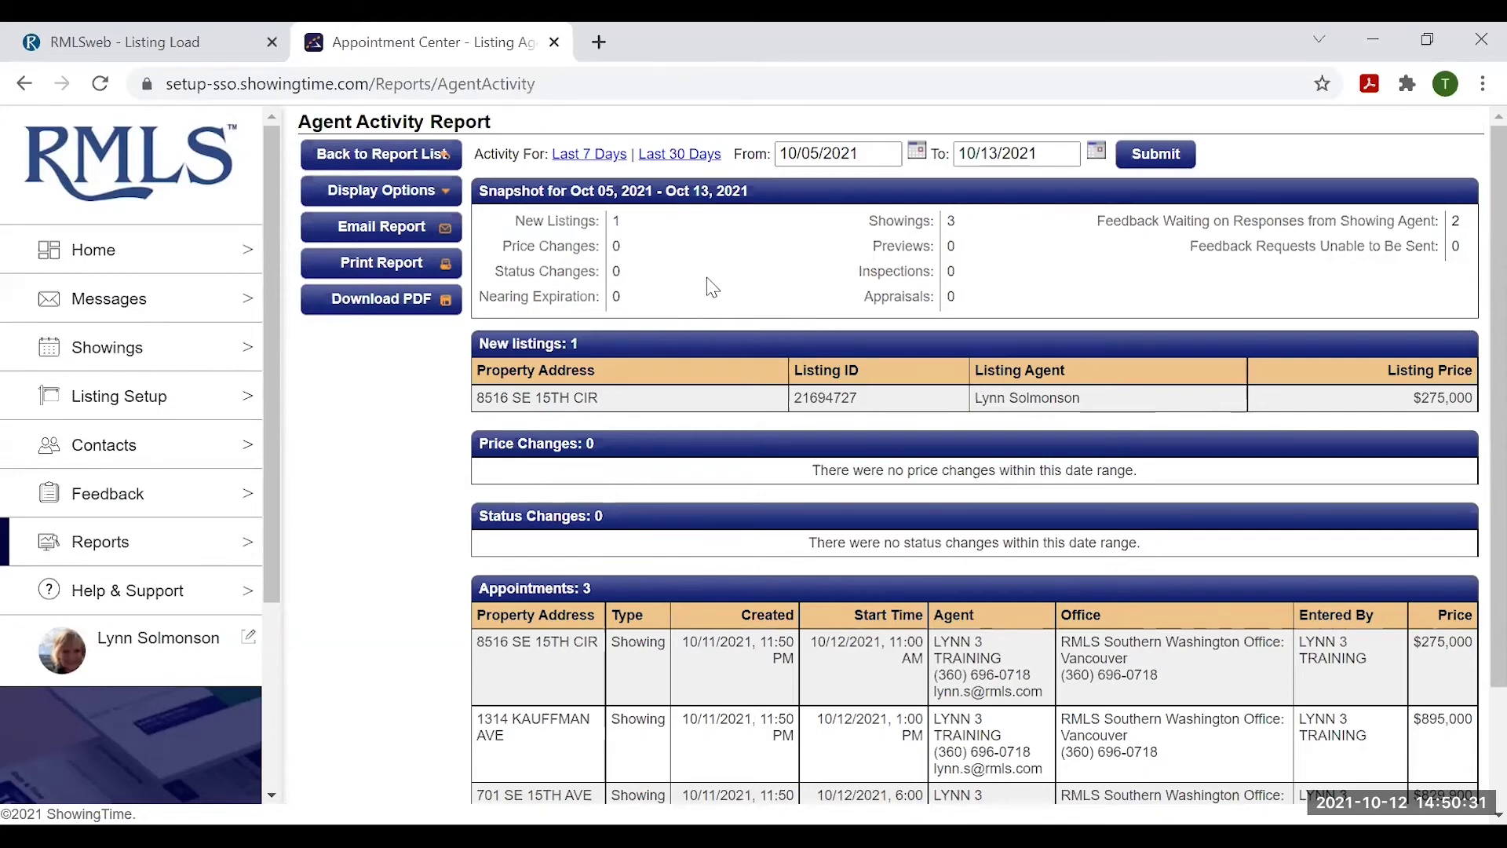
scroll(585, 392, "down", 1)
scroll(585, 392, "down", 1)
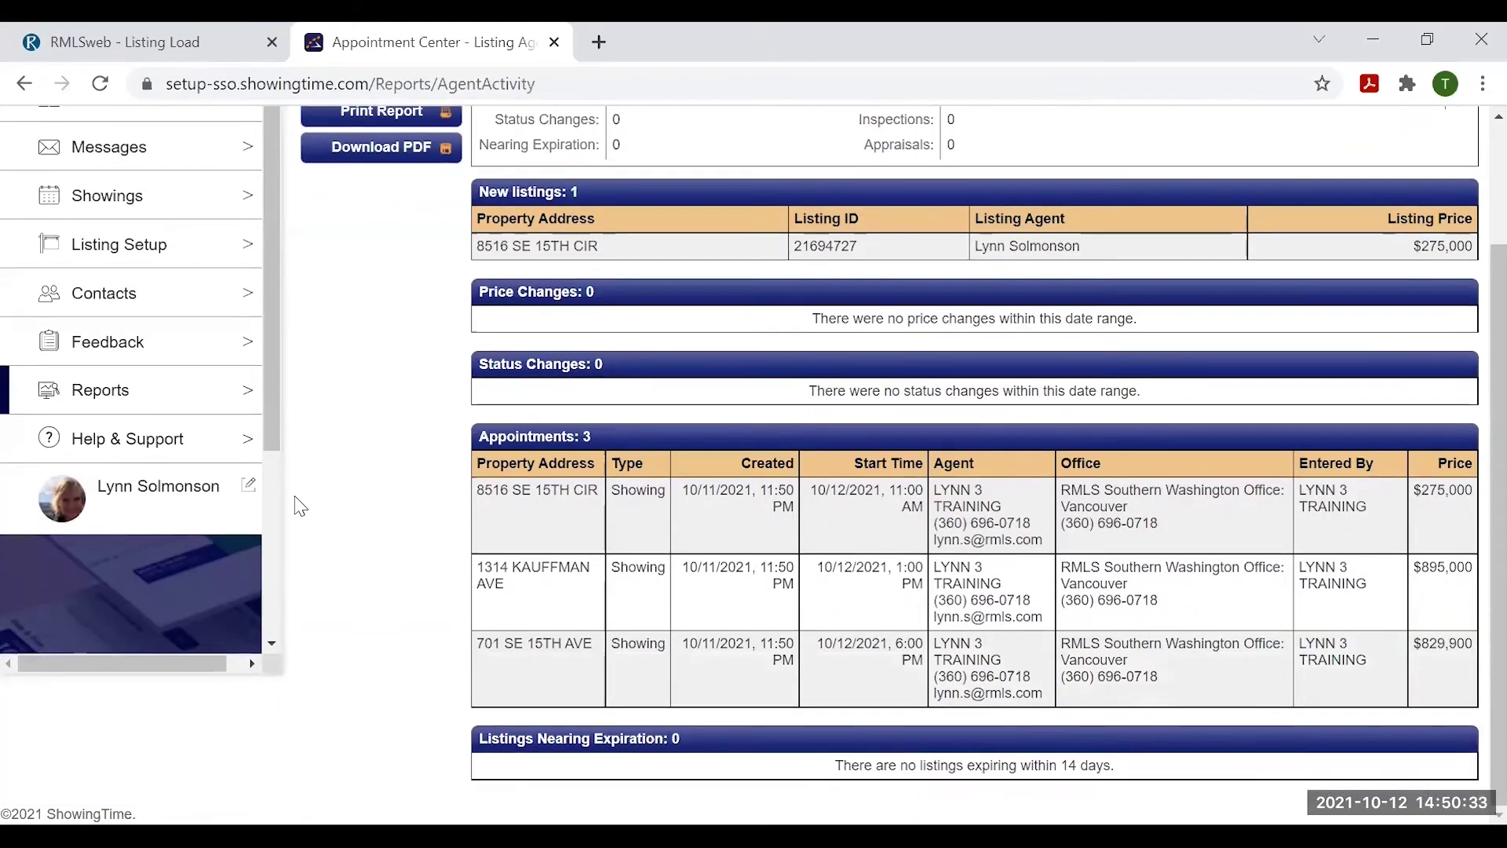
scroll(421, 626, "up", 1)
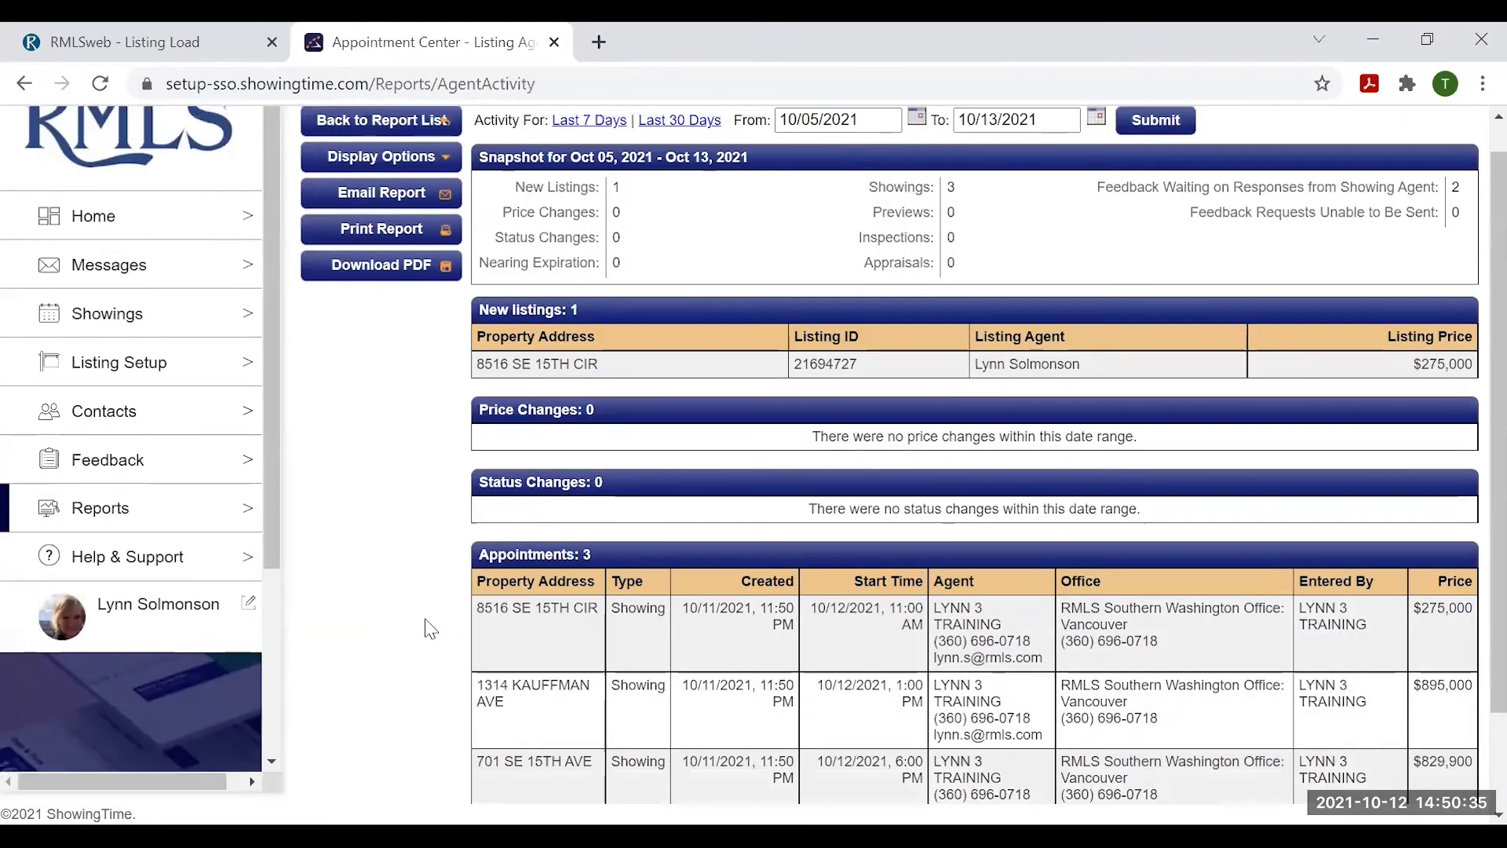
scroll(431, 619, "up", 1)
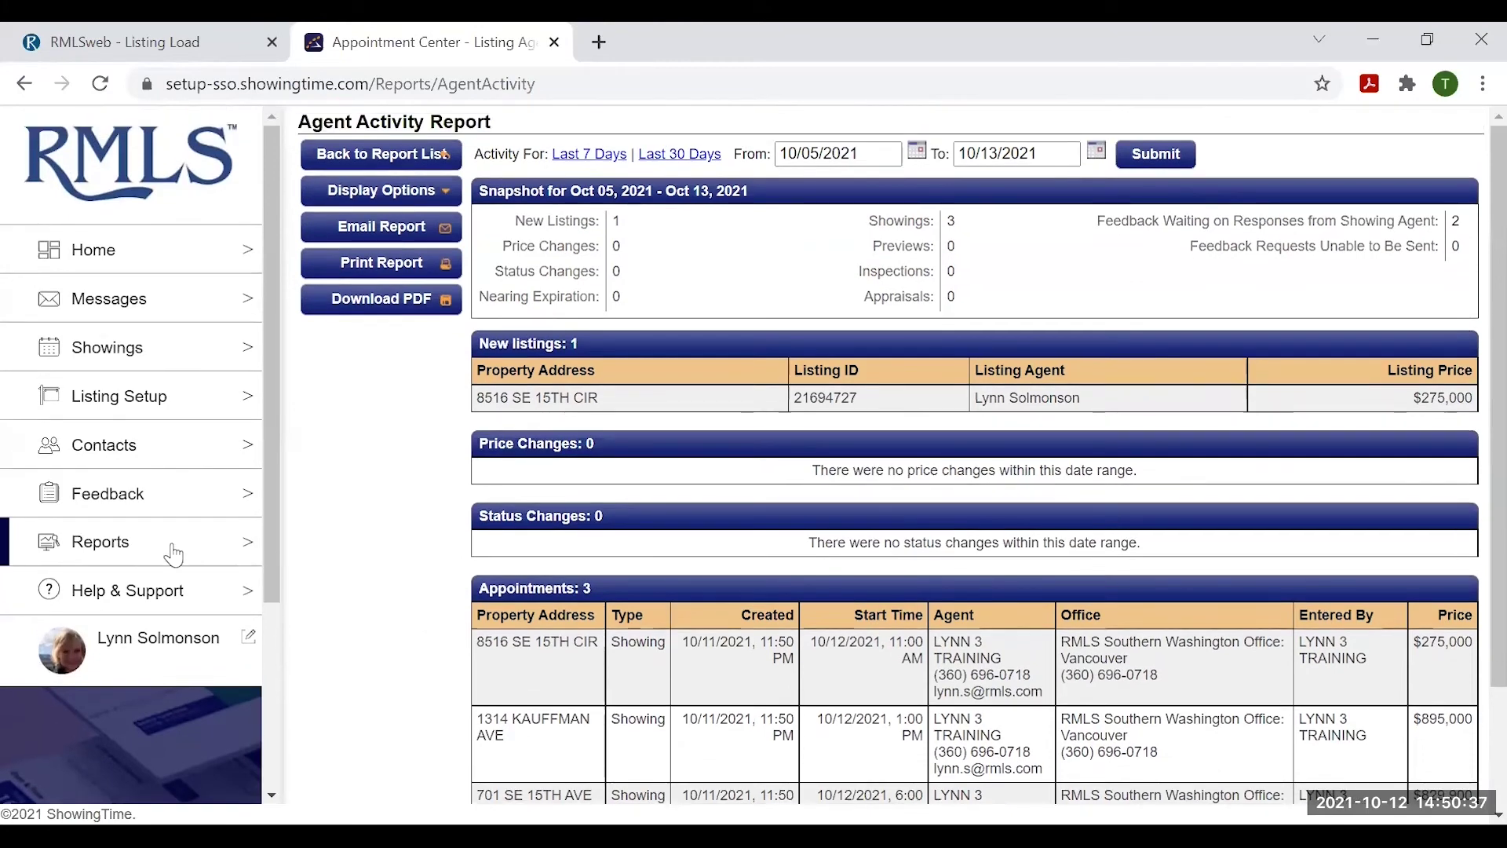
- Run the Listing Activity Report from the Reports list
left_click(100, 544)
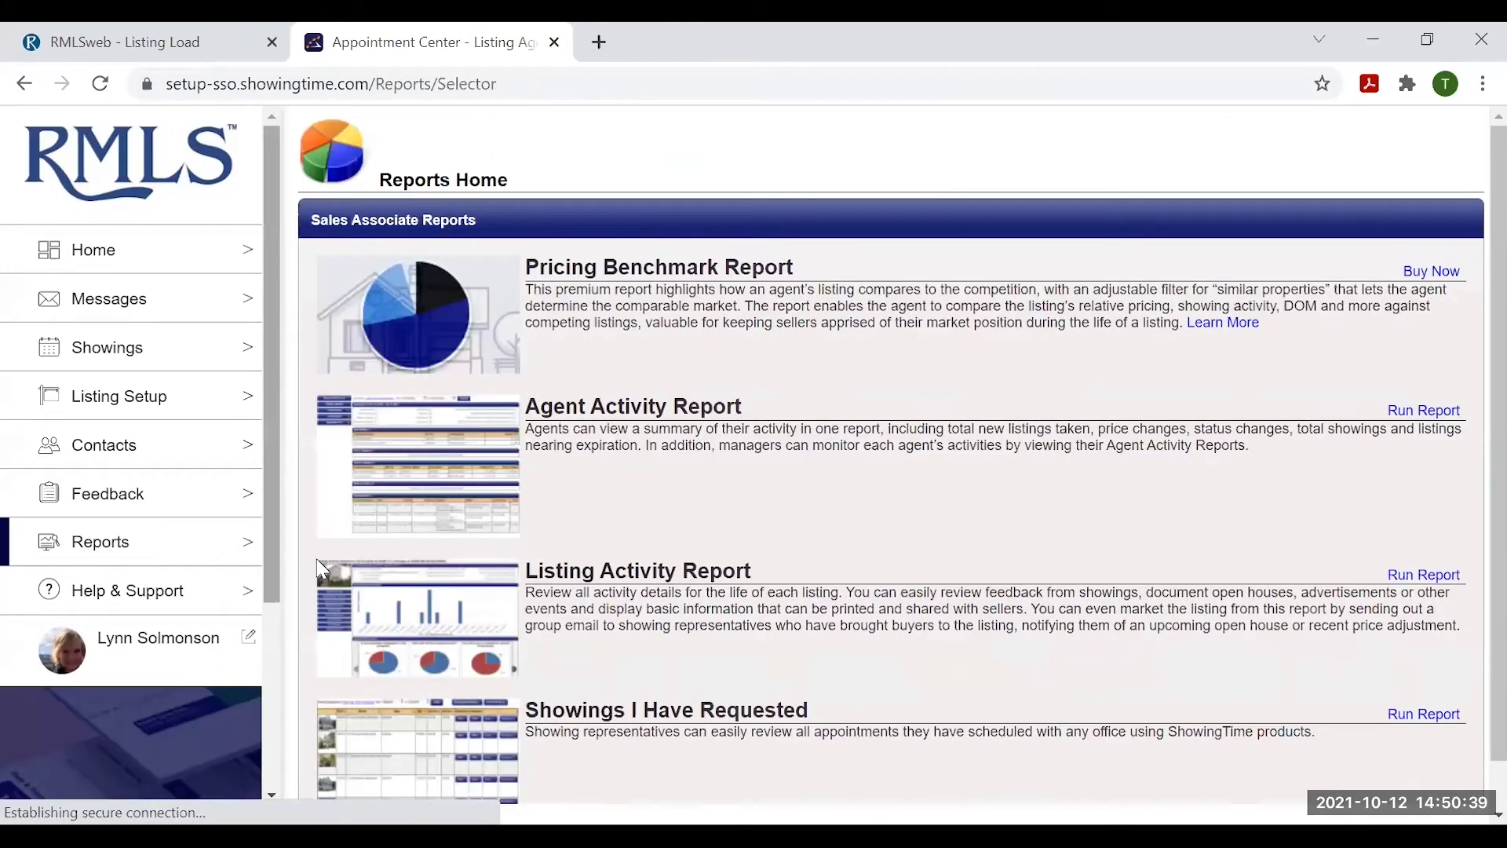
scroll(1405, 602, "down", 1)
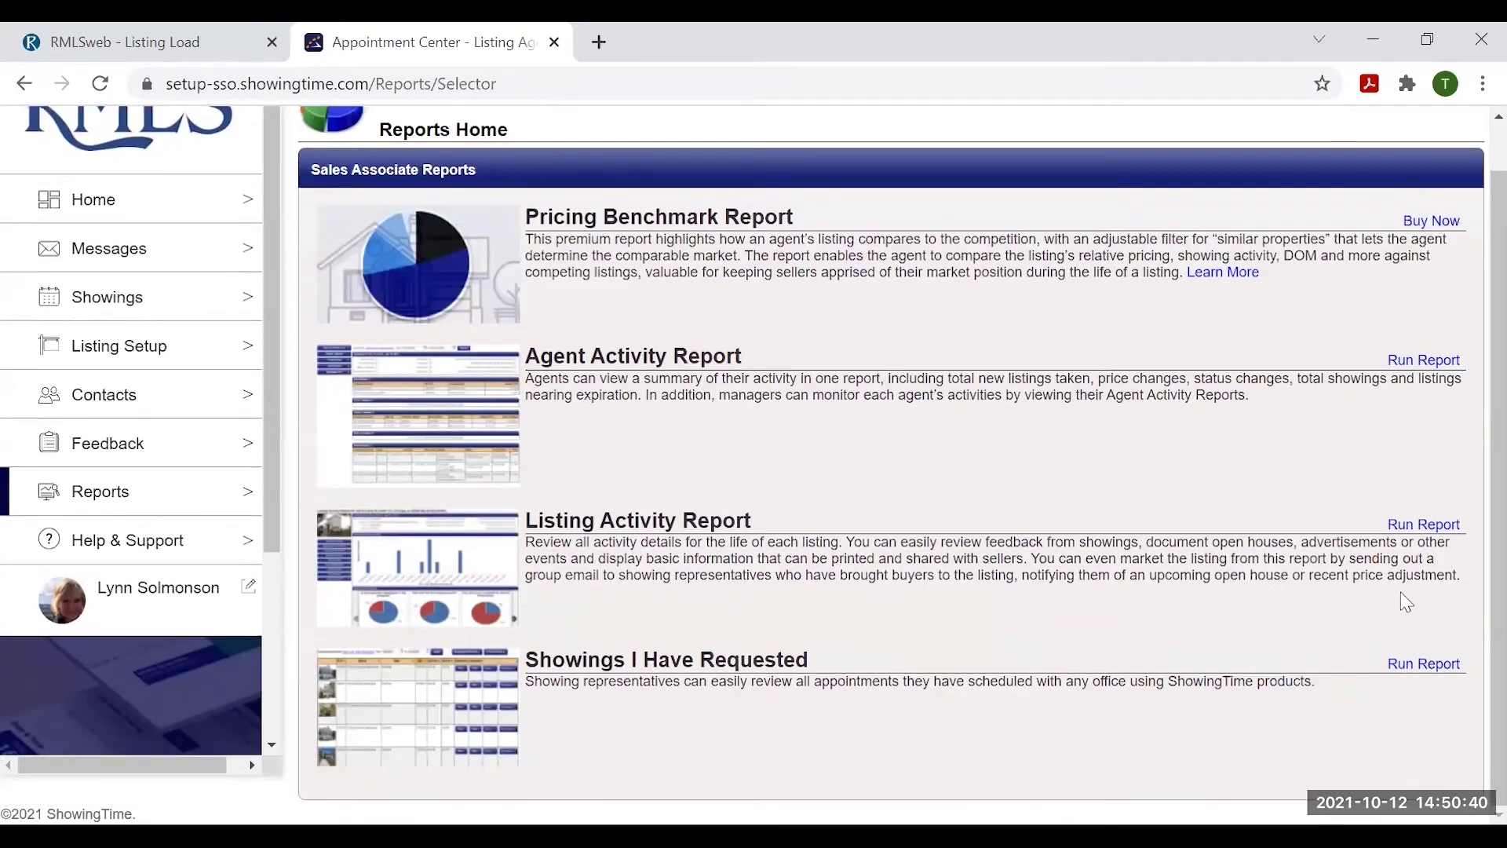
left_click(1432, 532)
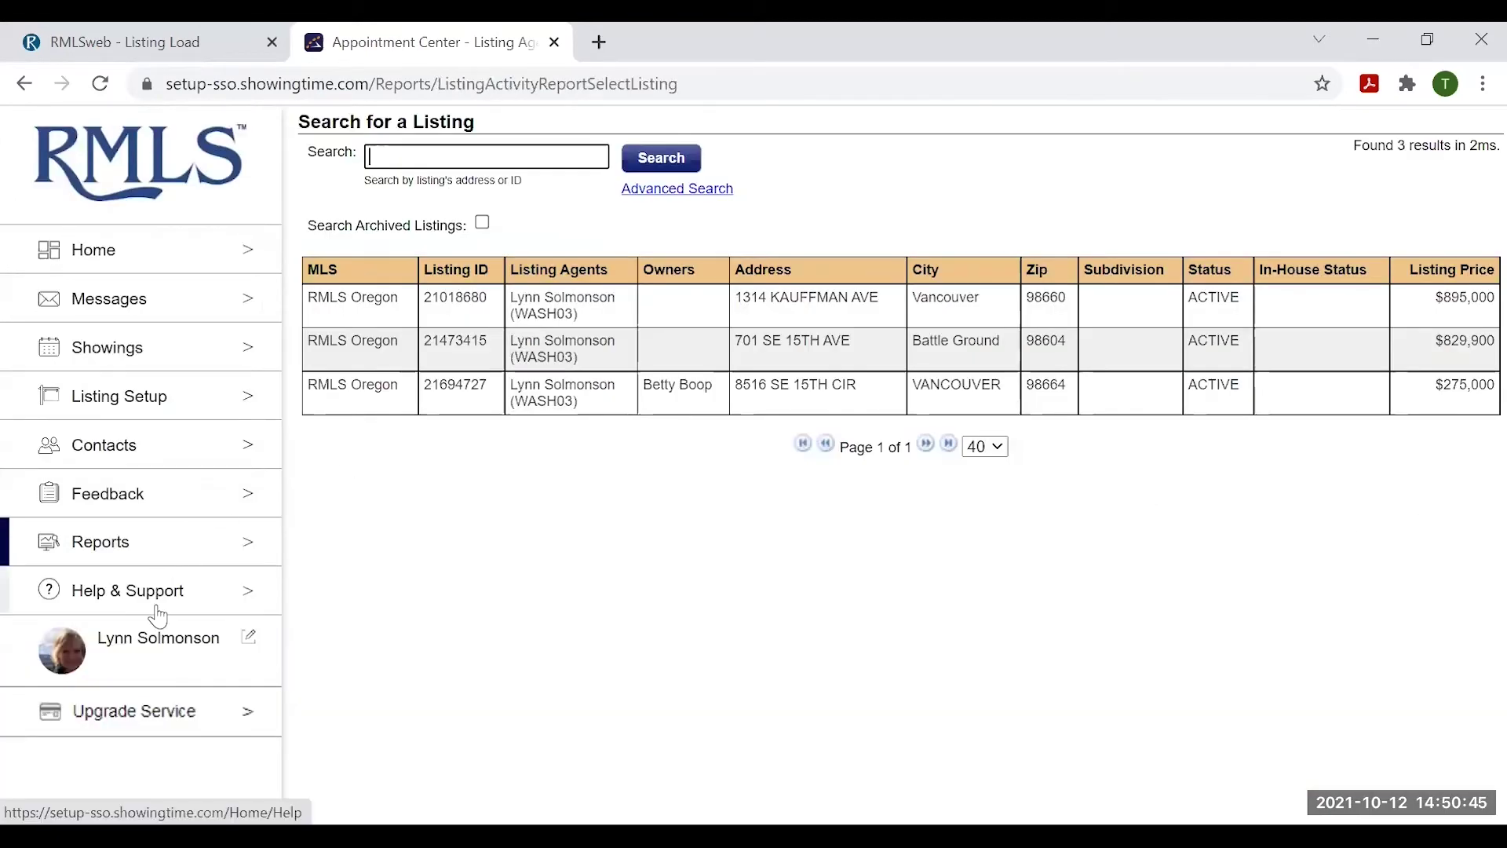
- Run the Showings I Have Requested report and review its confirmed, requested and declined appointments
left_click(114, 542)
scroll(1026, 666, "down", 1)
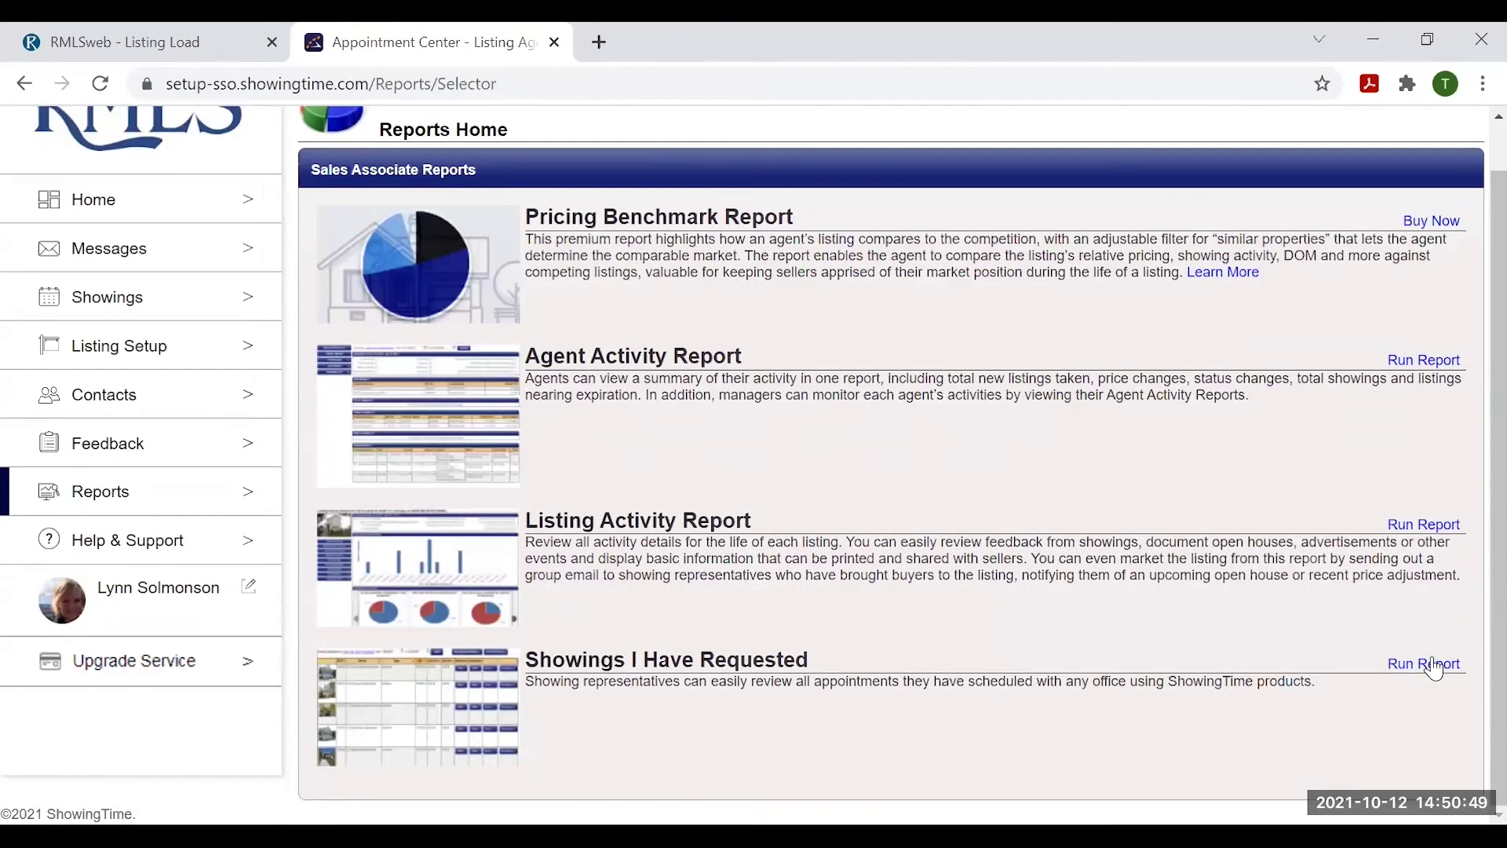
left_click(1432, 664)
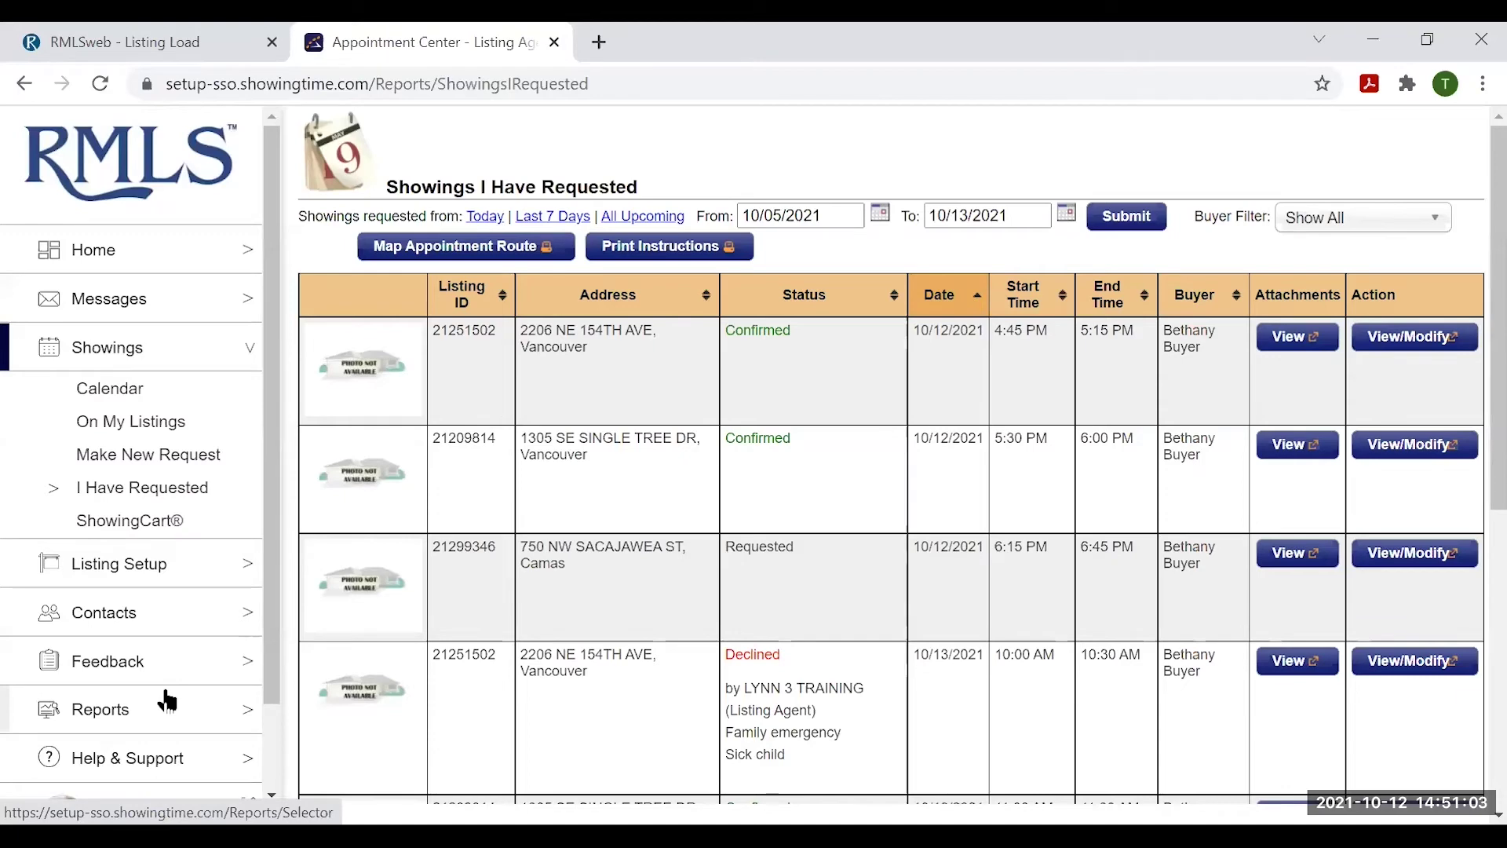
scroll(164, 718, "down", 1)
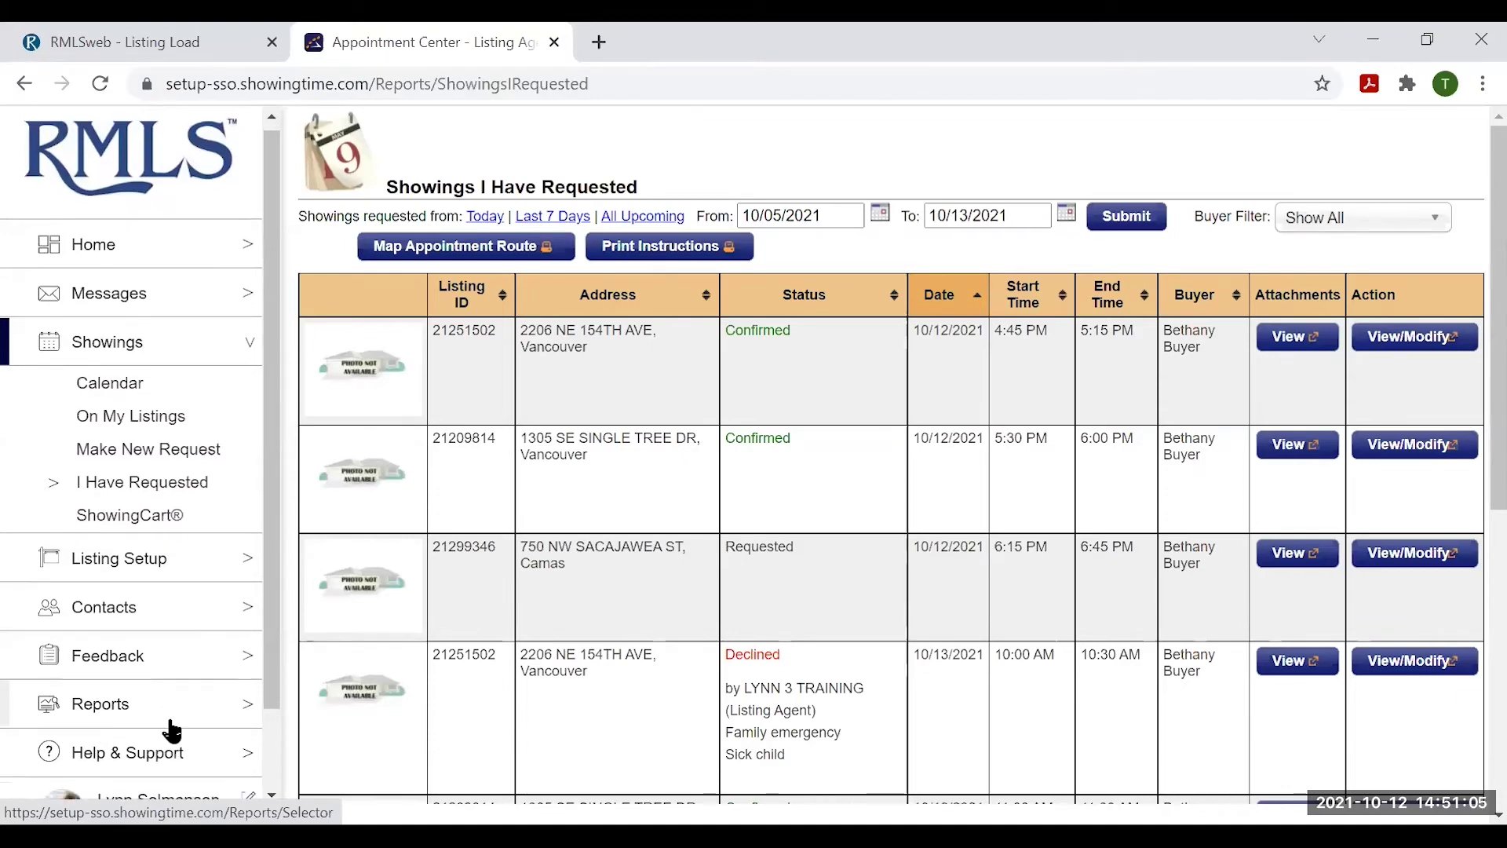
scroll(116, 665, "down", 1)
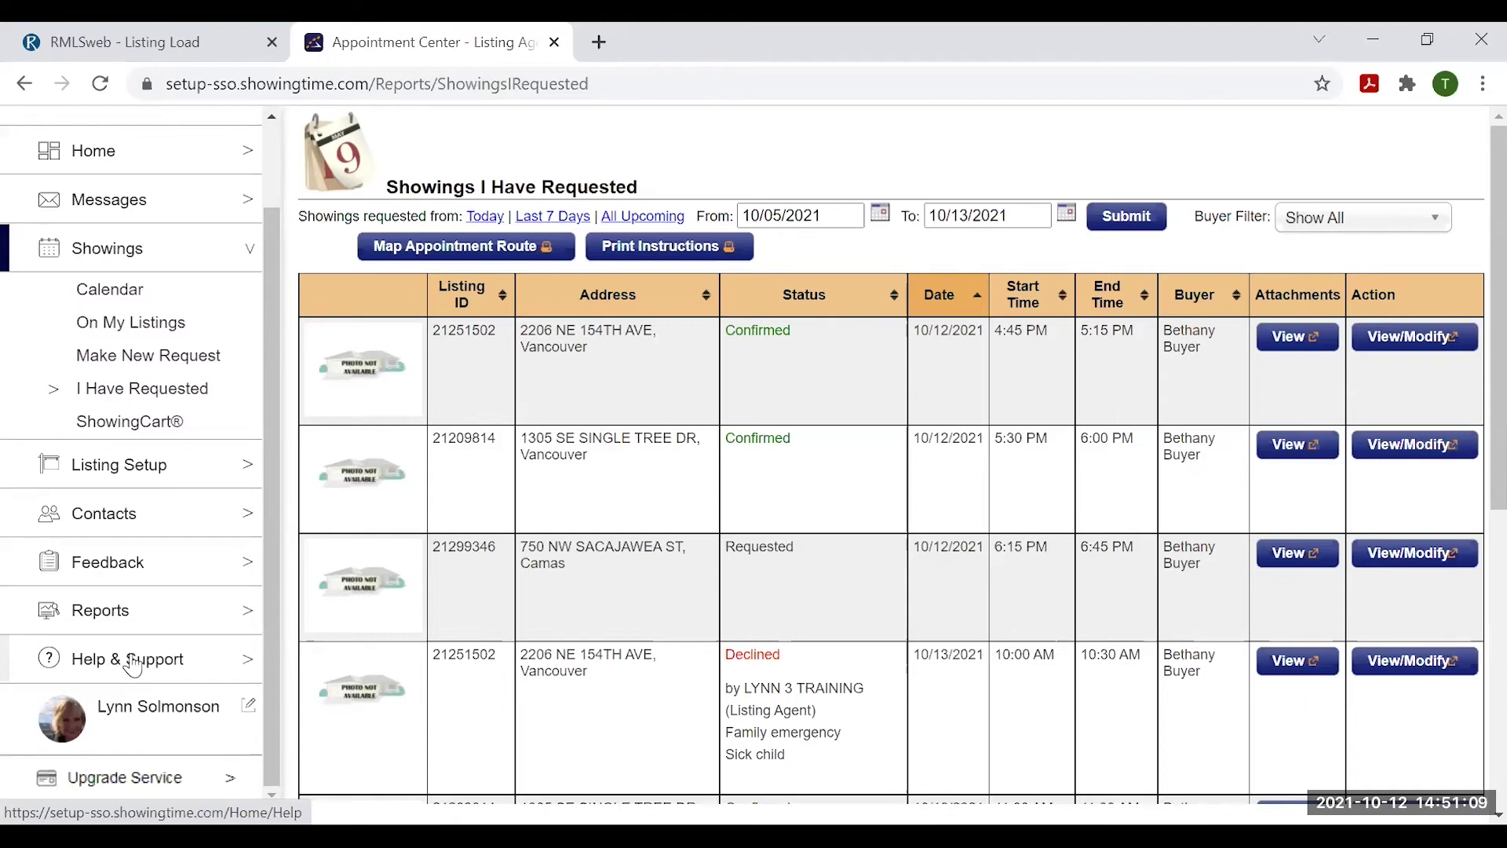
- Browse Help & Support's training topics, video tutorials, resource guides and support contacts, then return to the top
left_click(133, 661)
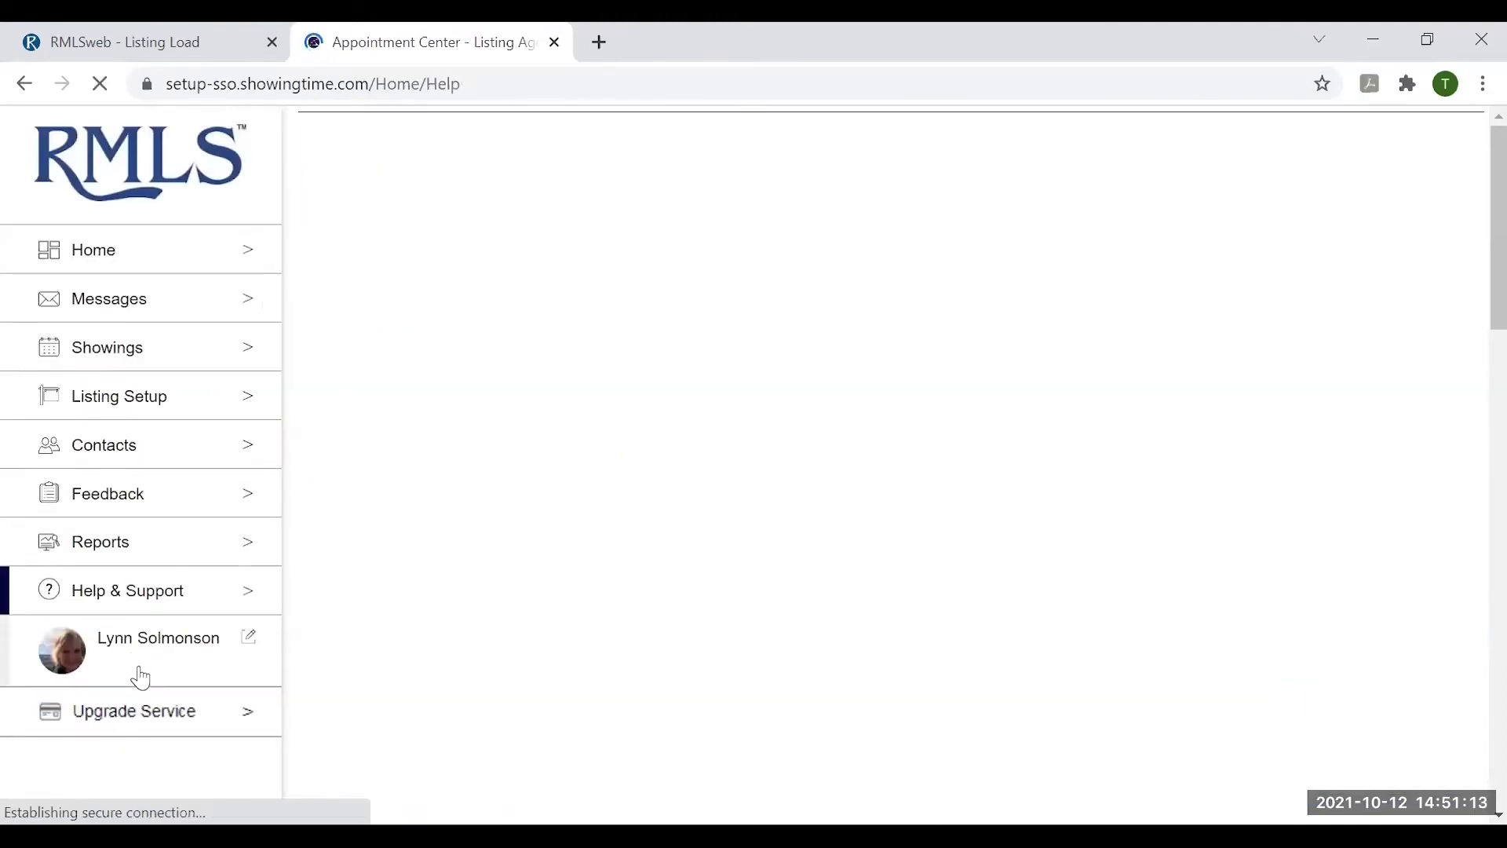
scroll(1137, 491, "down", 2)
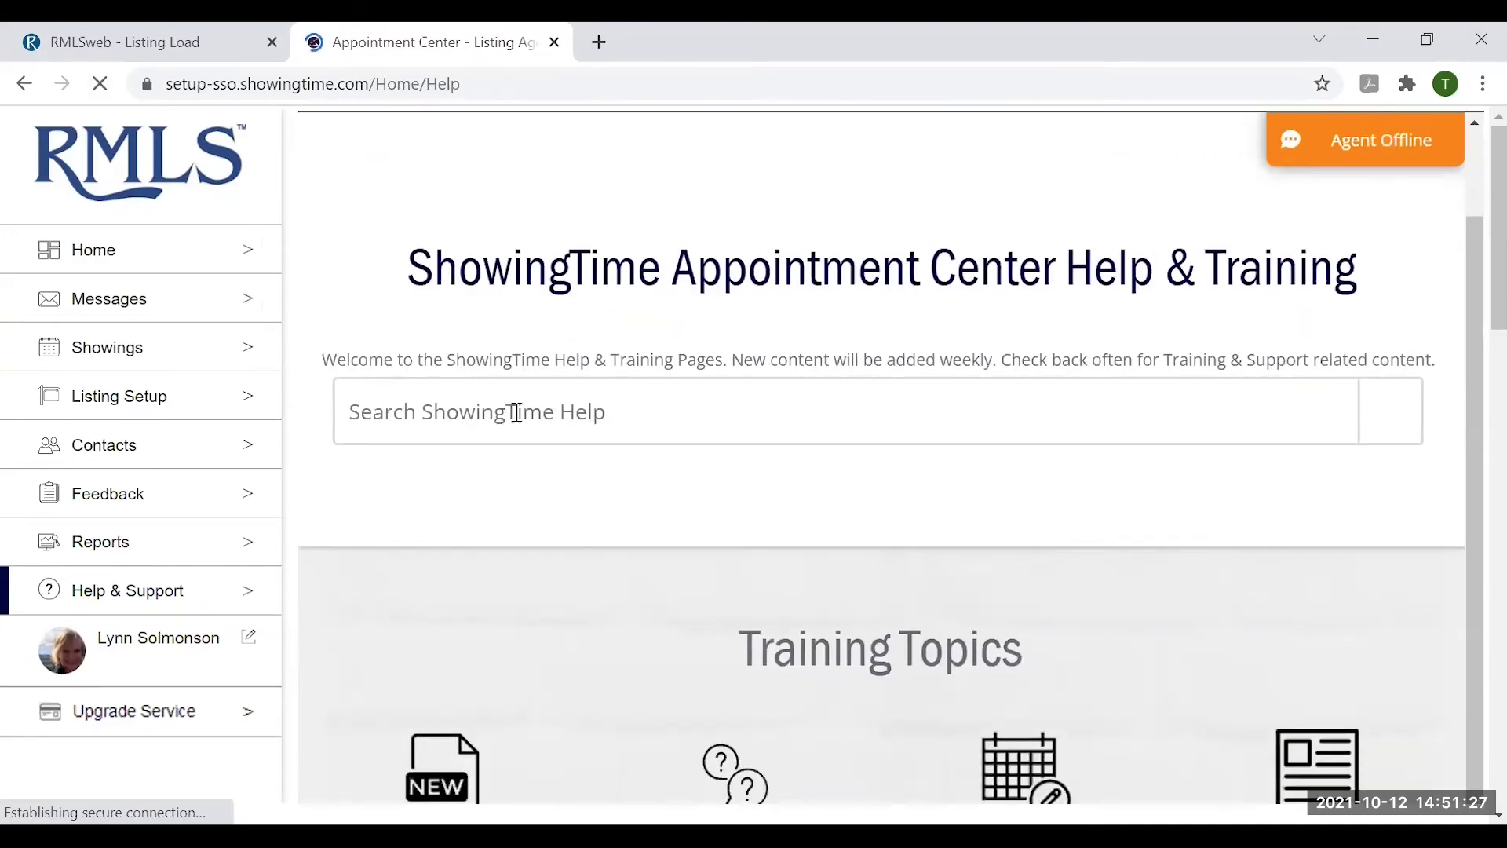
scroll(1099, 440, "down", 5)
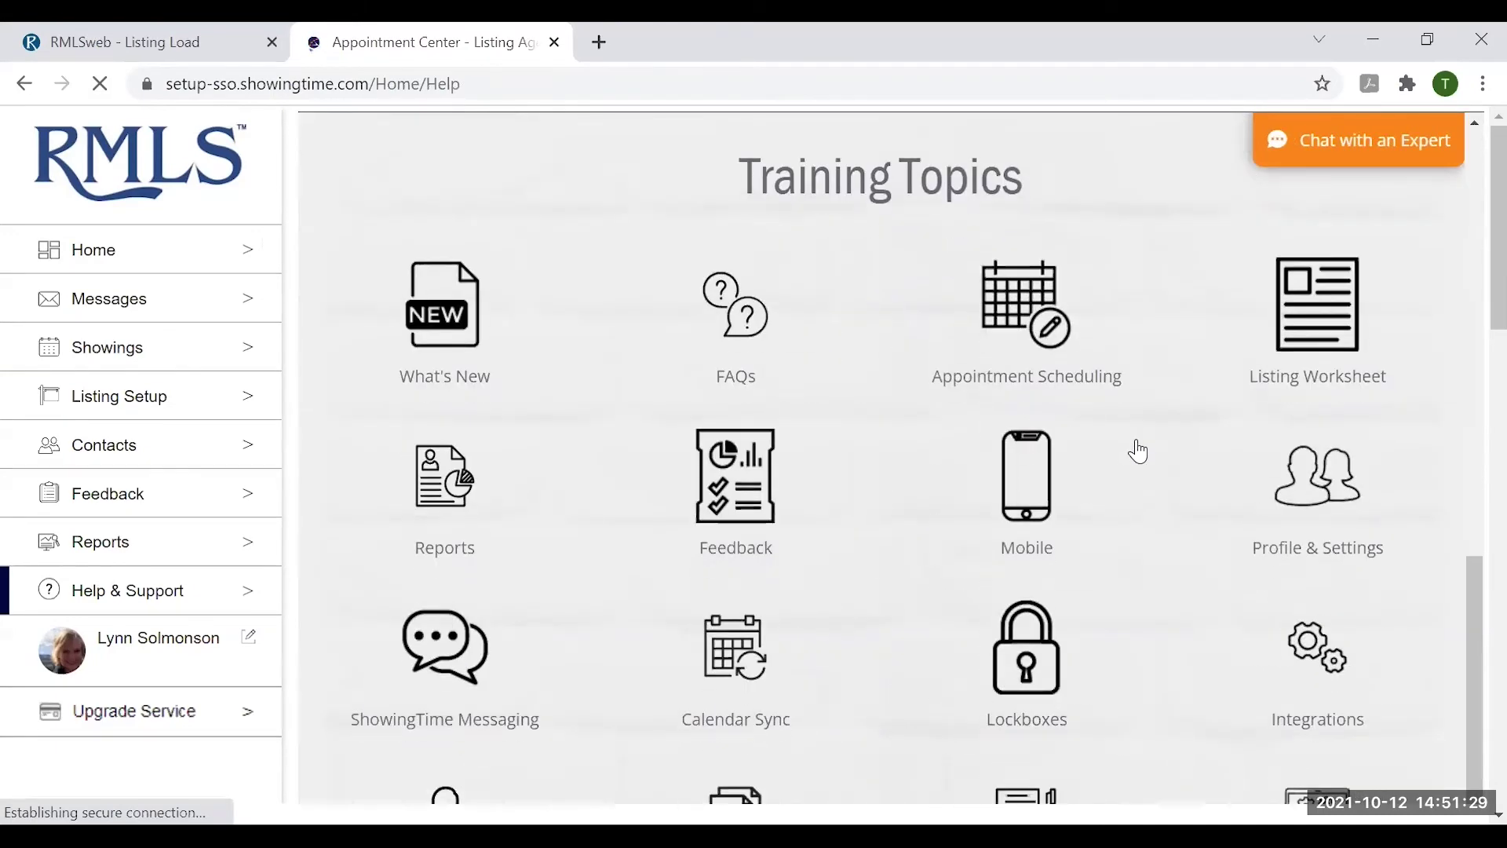
scroll(1137, 451, "down", 2)
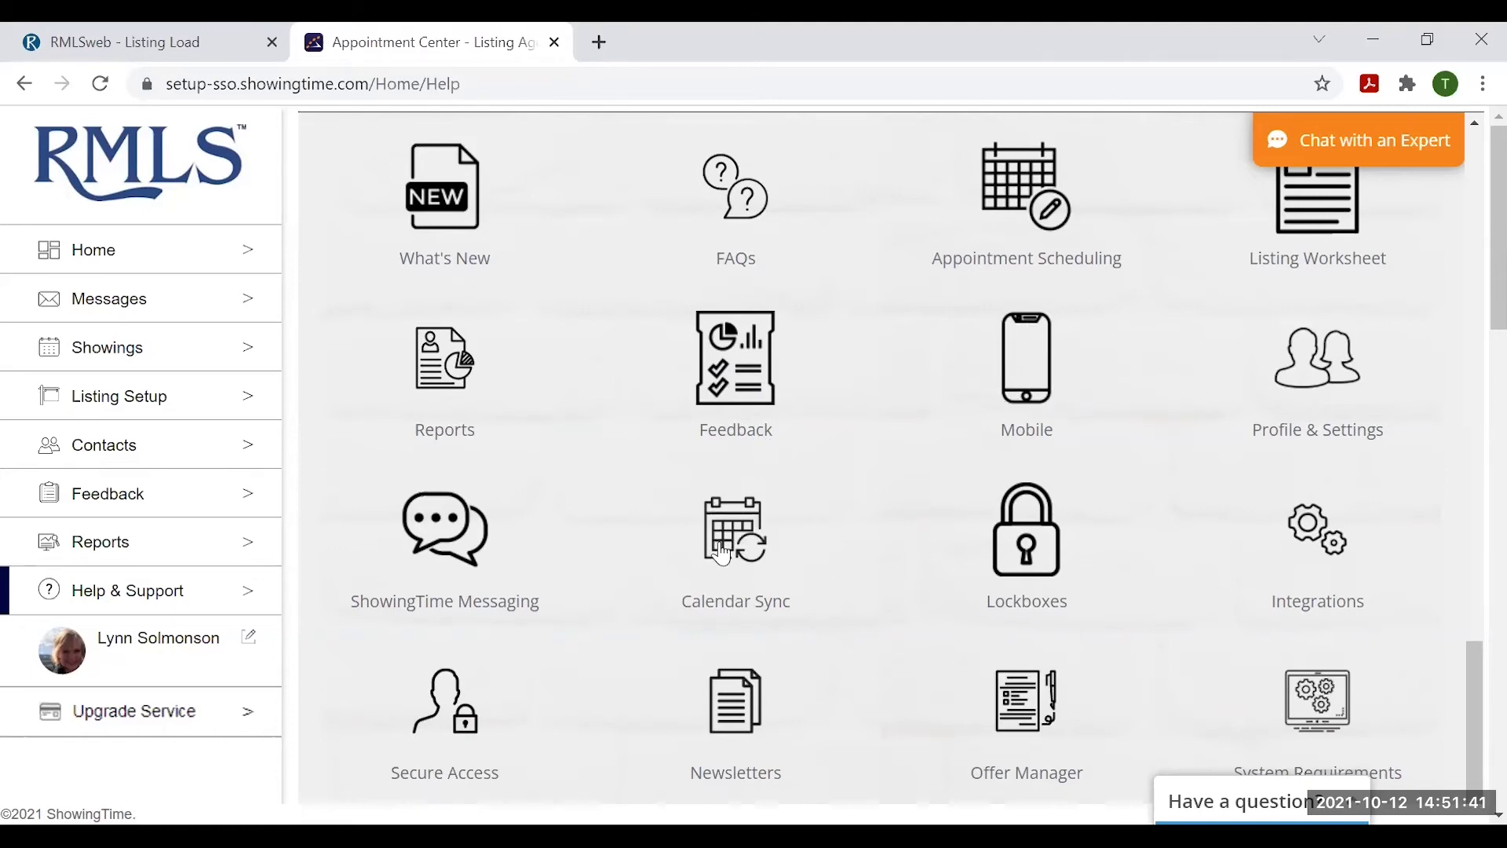
scroll(876, 499, "down", 1)
scroll(883, 487, "down", 3)
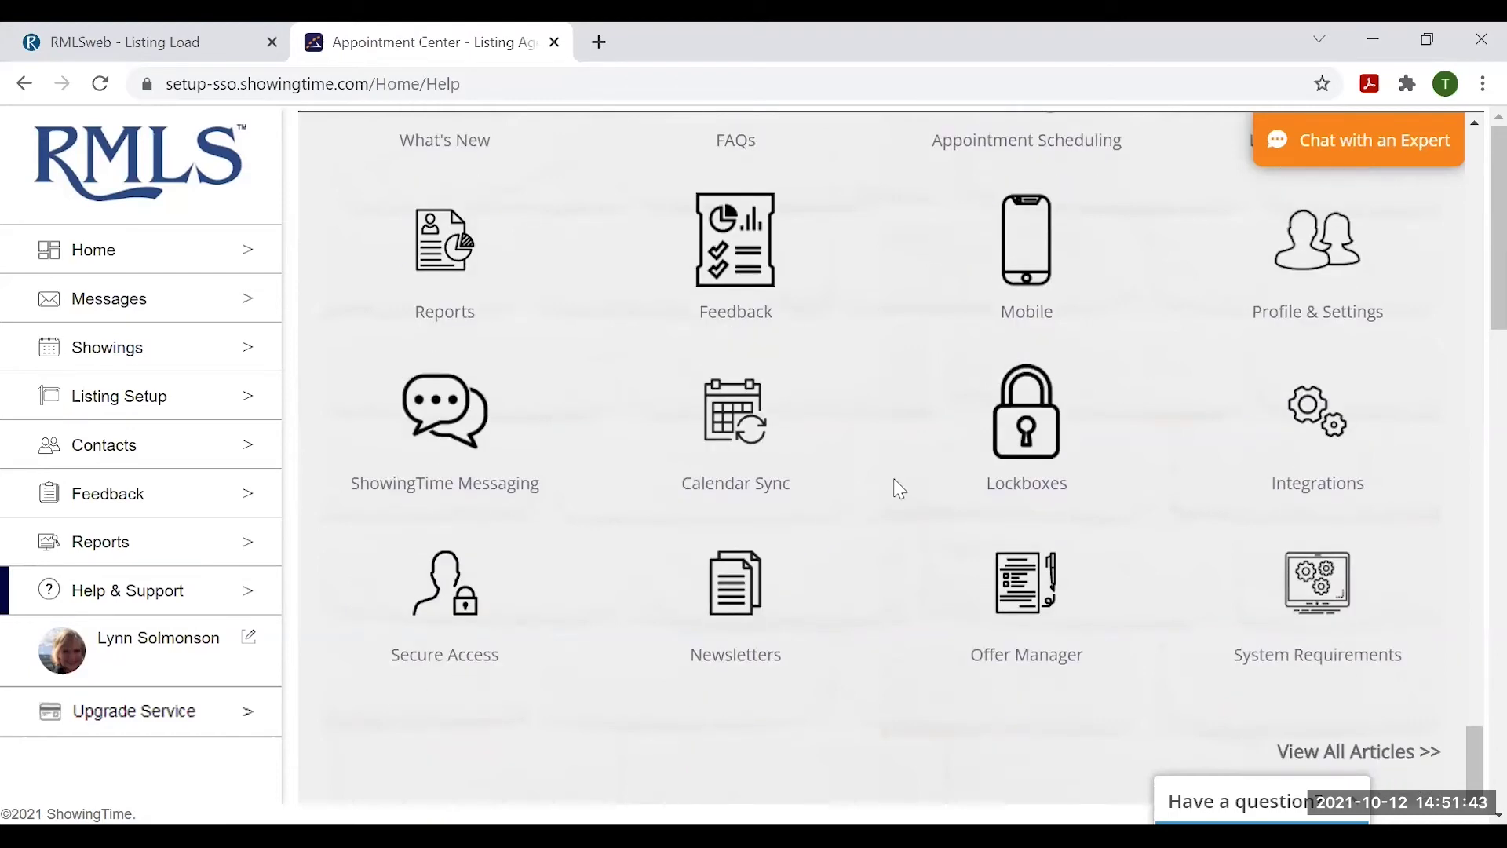
scroll(820, 483, "down", 3)
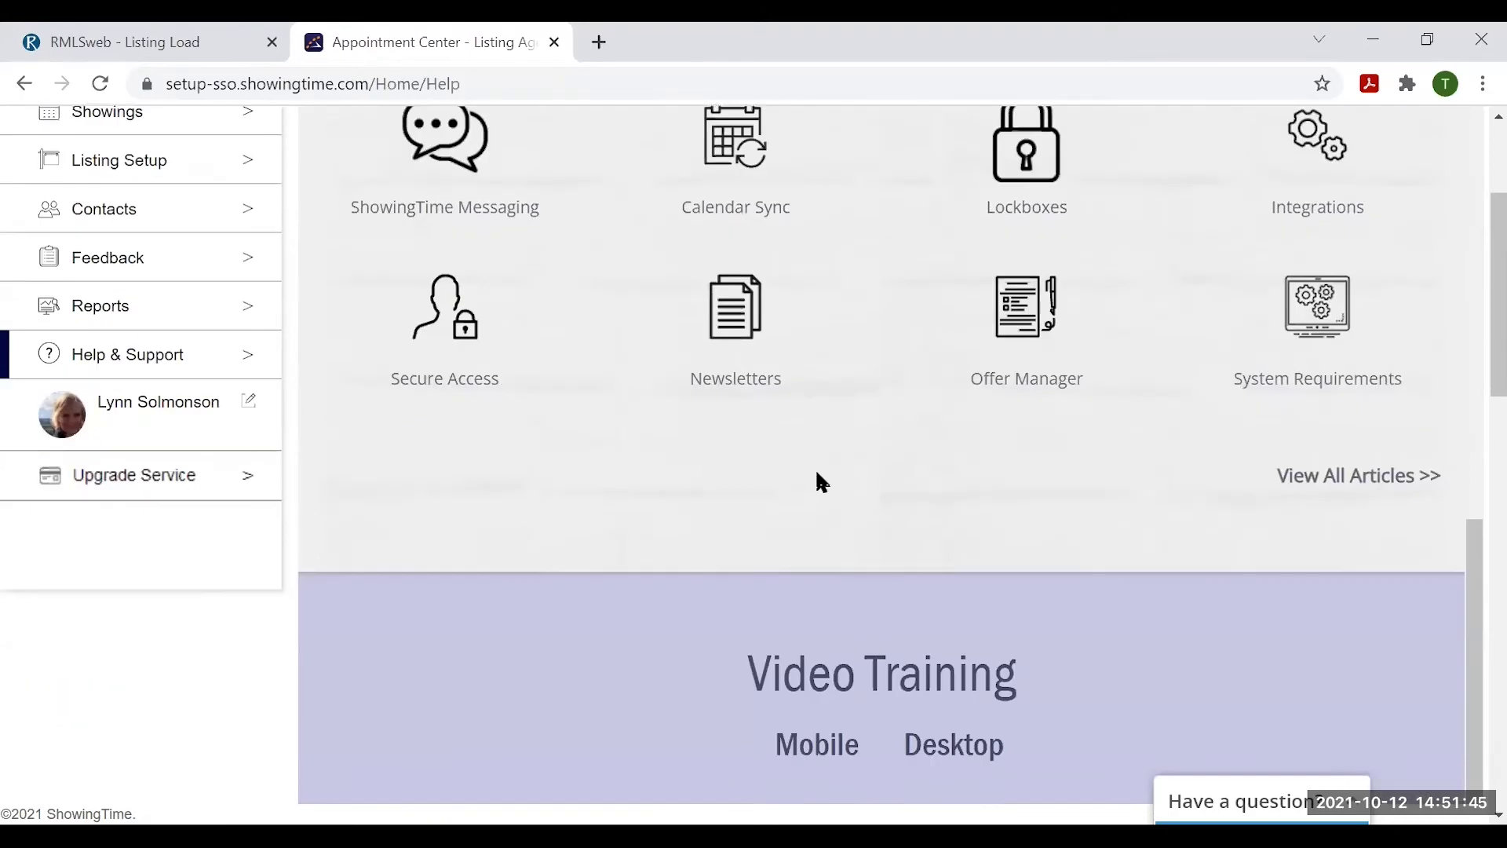
scroll(796, 469, "down", 5)
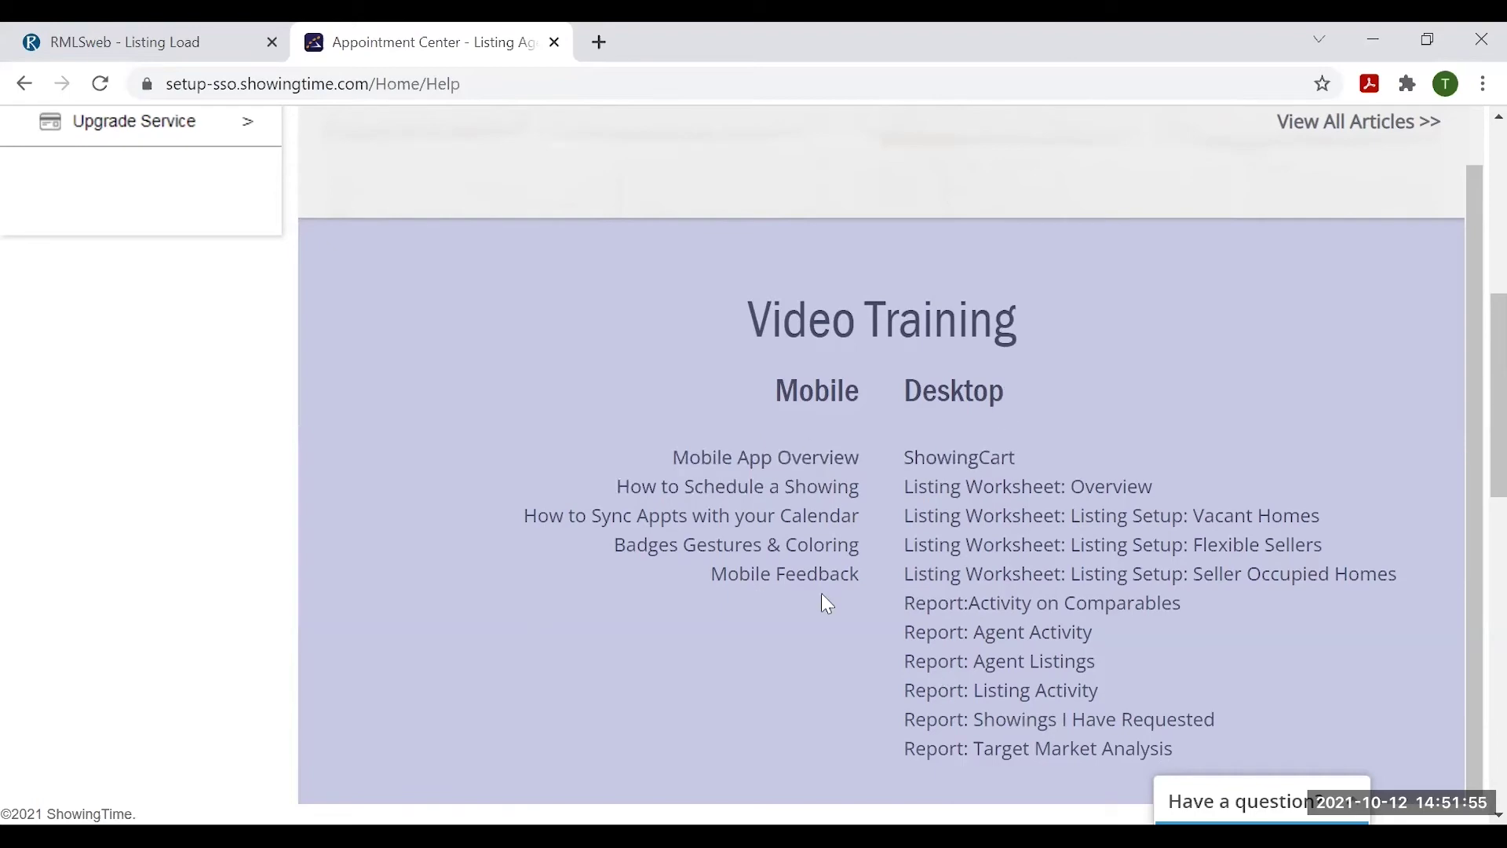
scroll(802, 596, "down", 10)
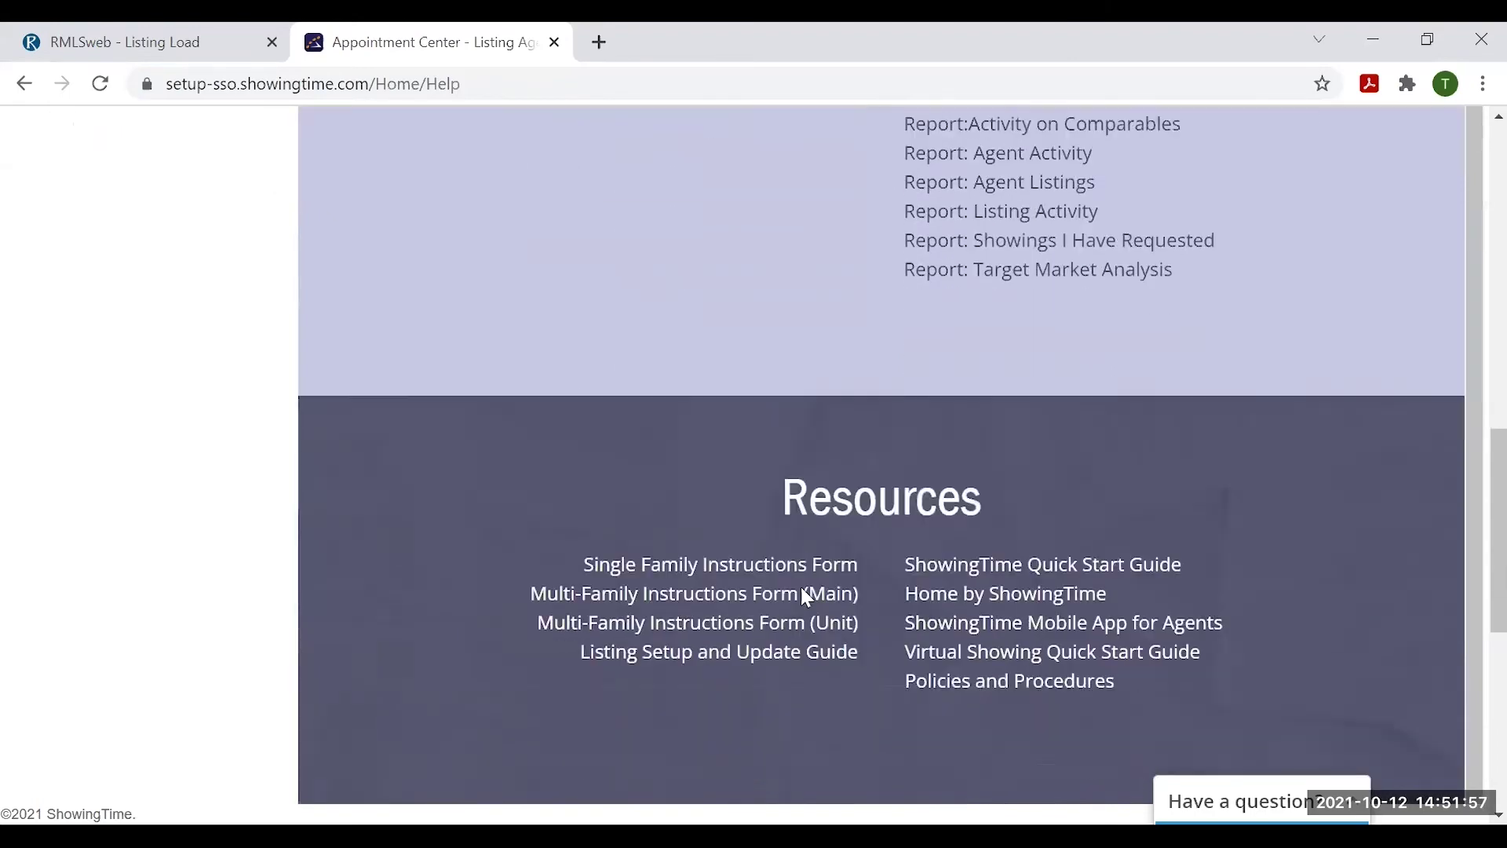
scroll(806, 580, "down", 3)
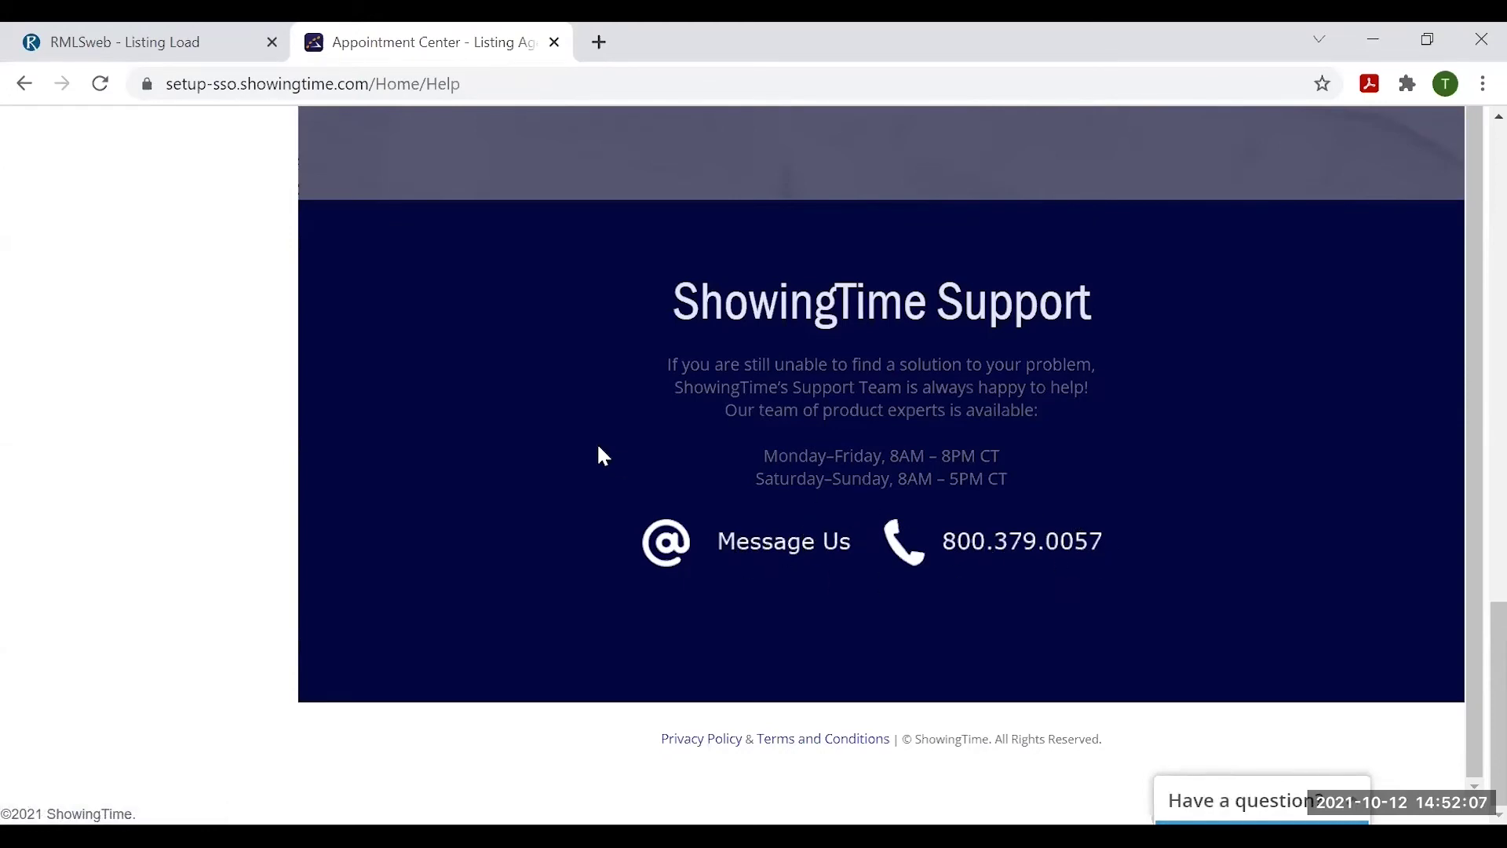
scroll(599, 455, "up", 20)
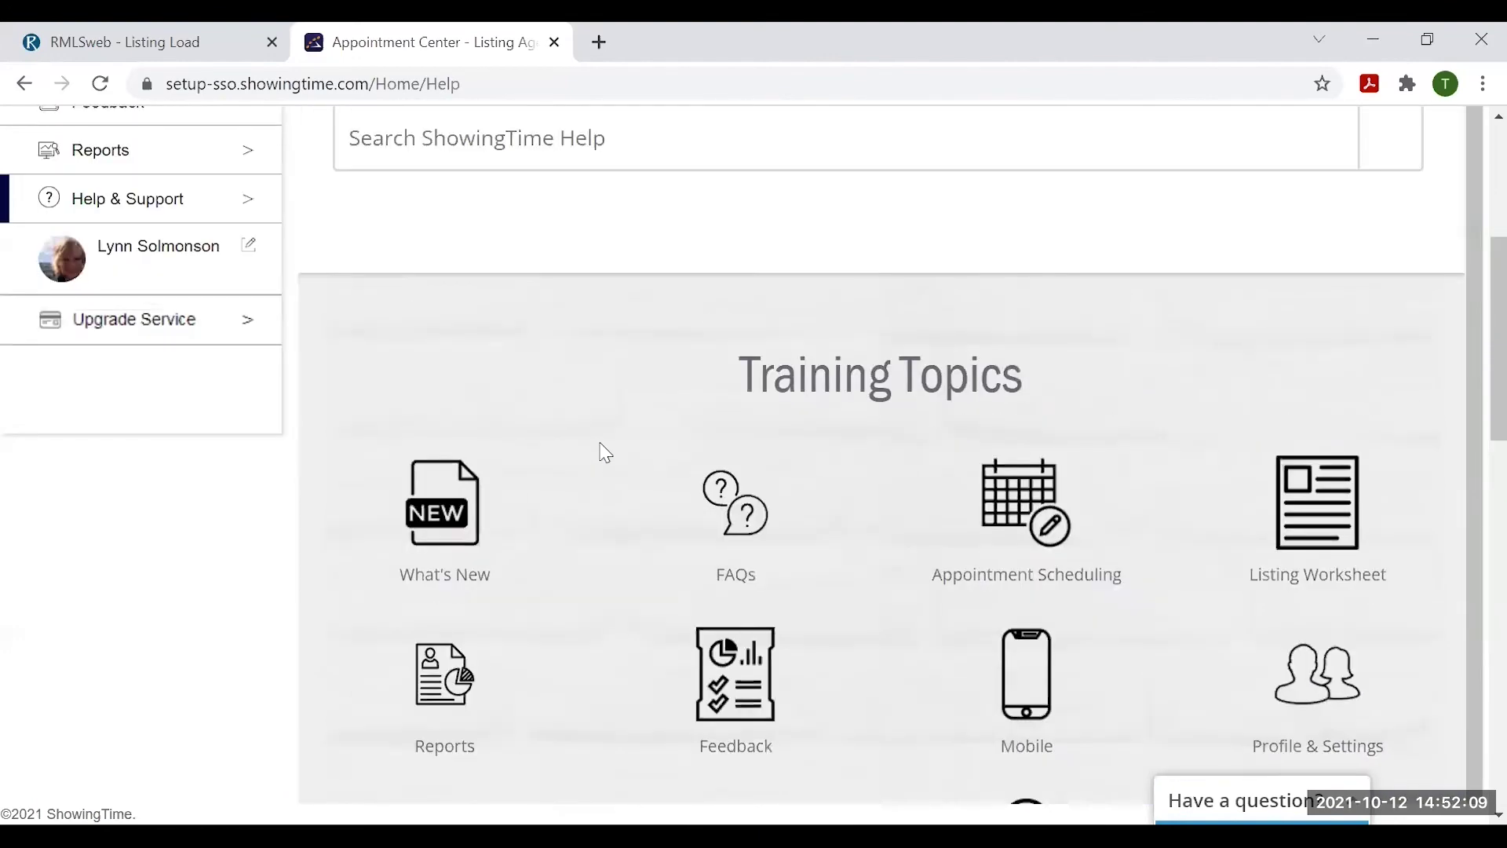
scroll(604, 453, "up", 5)
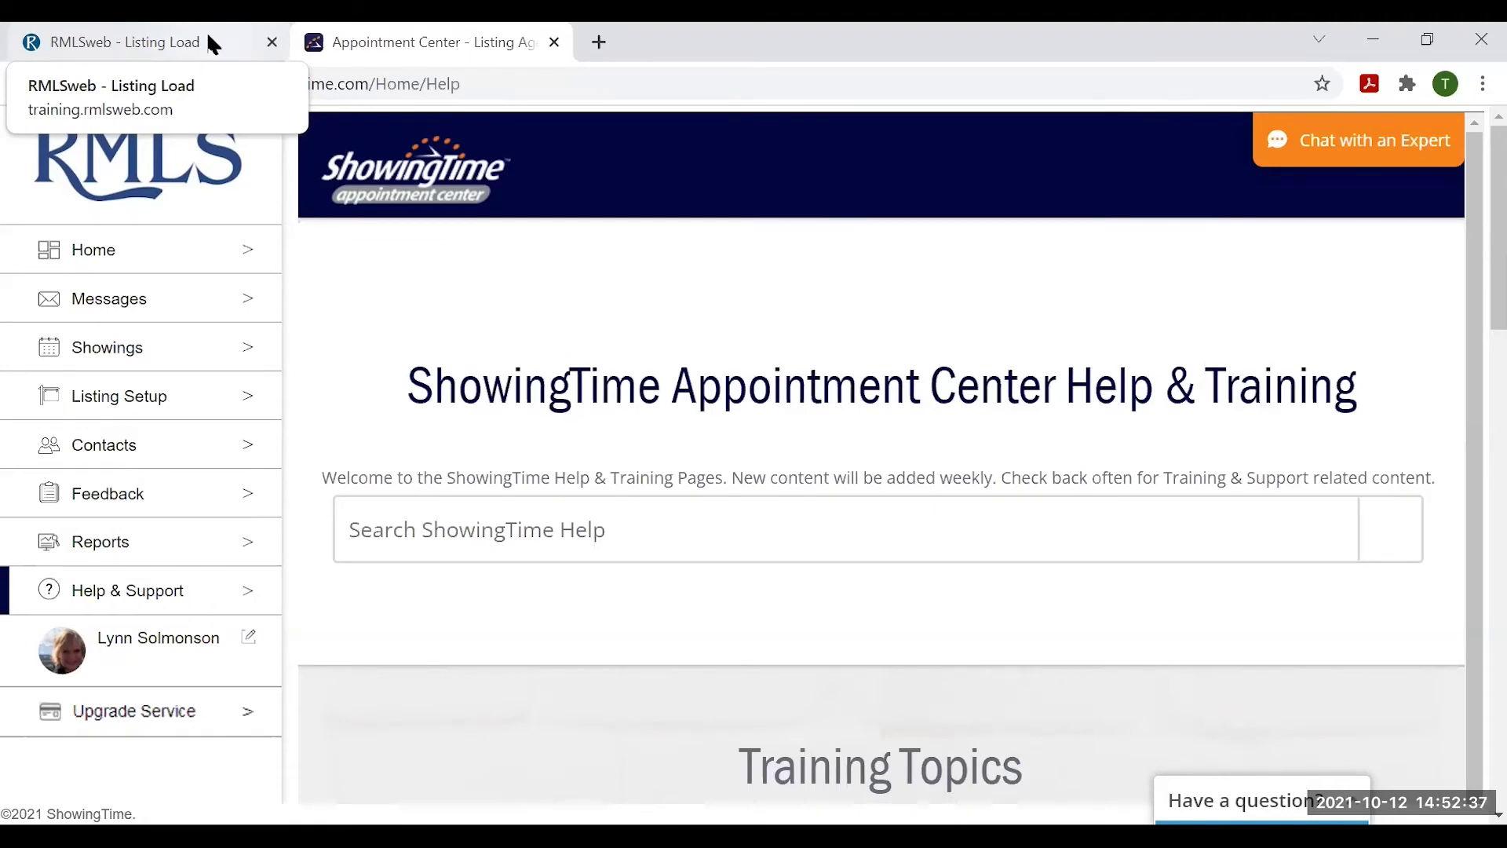
- In RMLSweb, search for the three entered MLS numbers
left_click(213, 45)
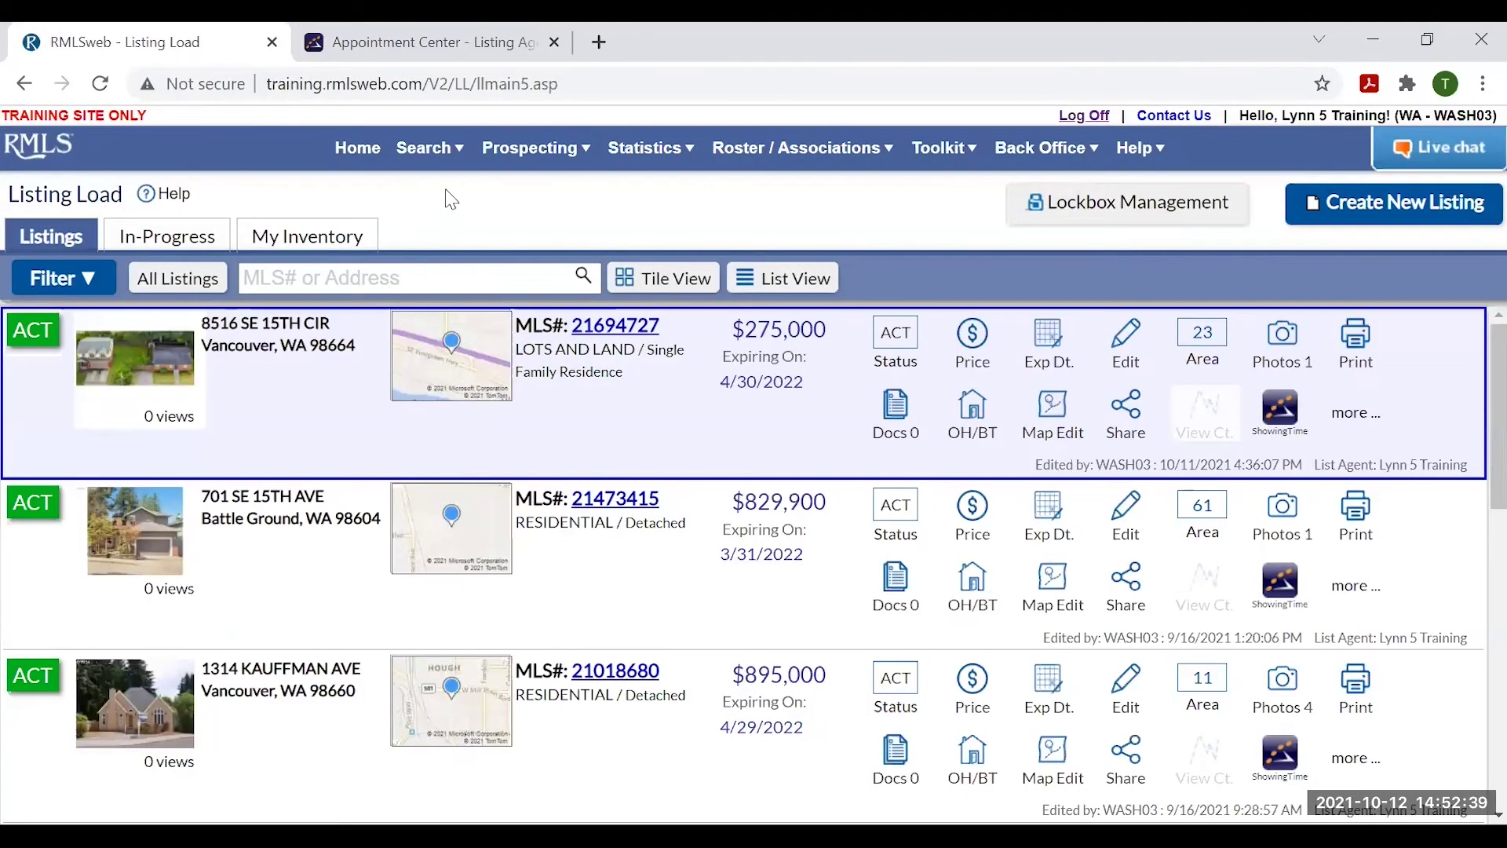
left_click(431, 147)
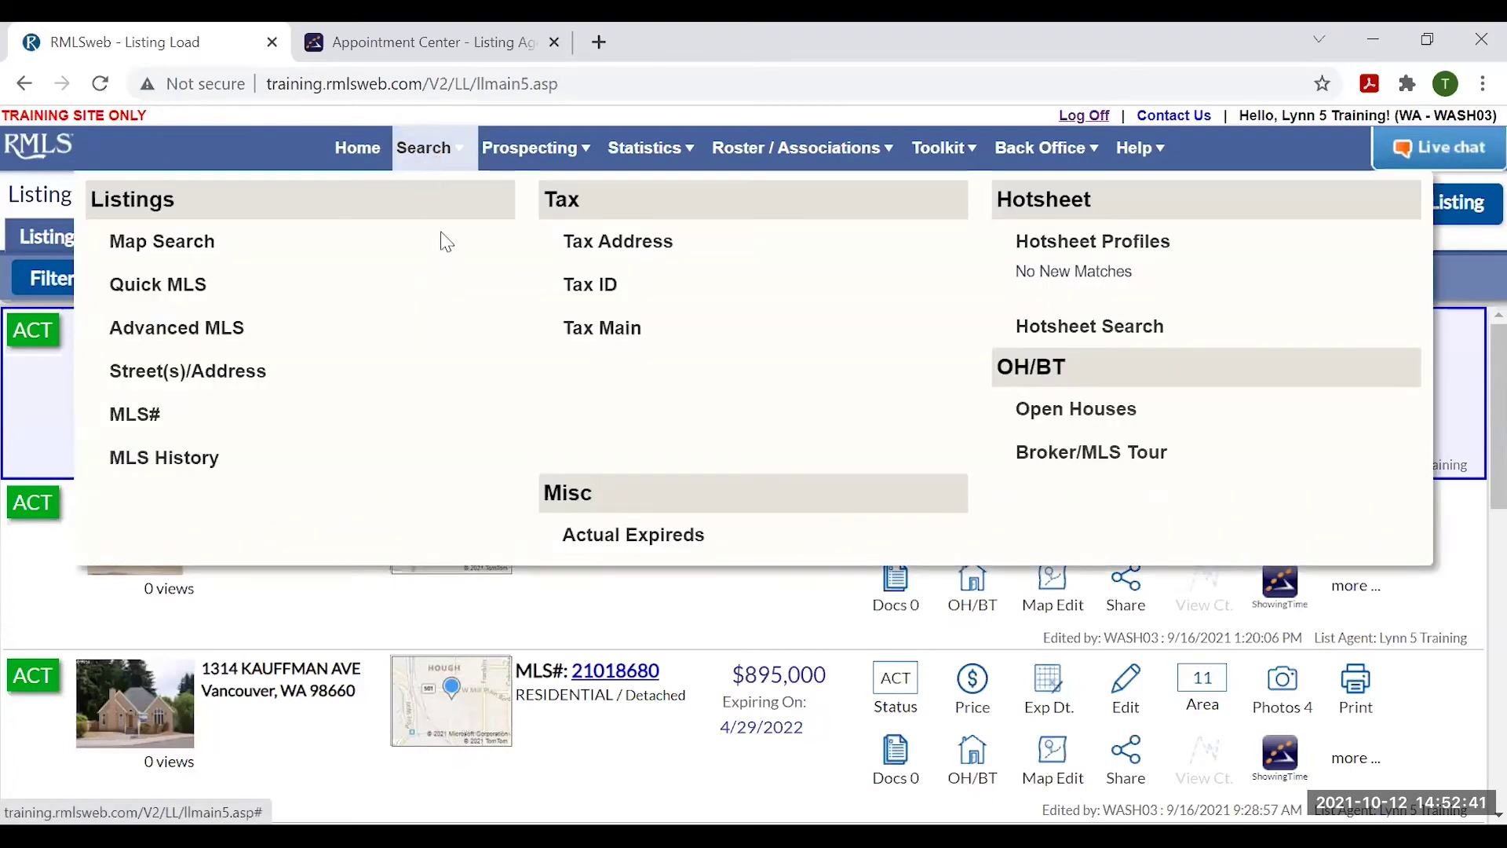
left_click(162, 413)
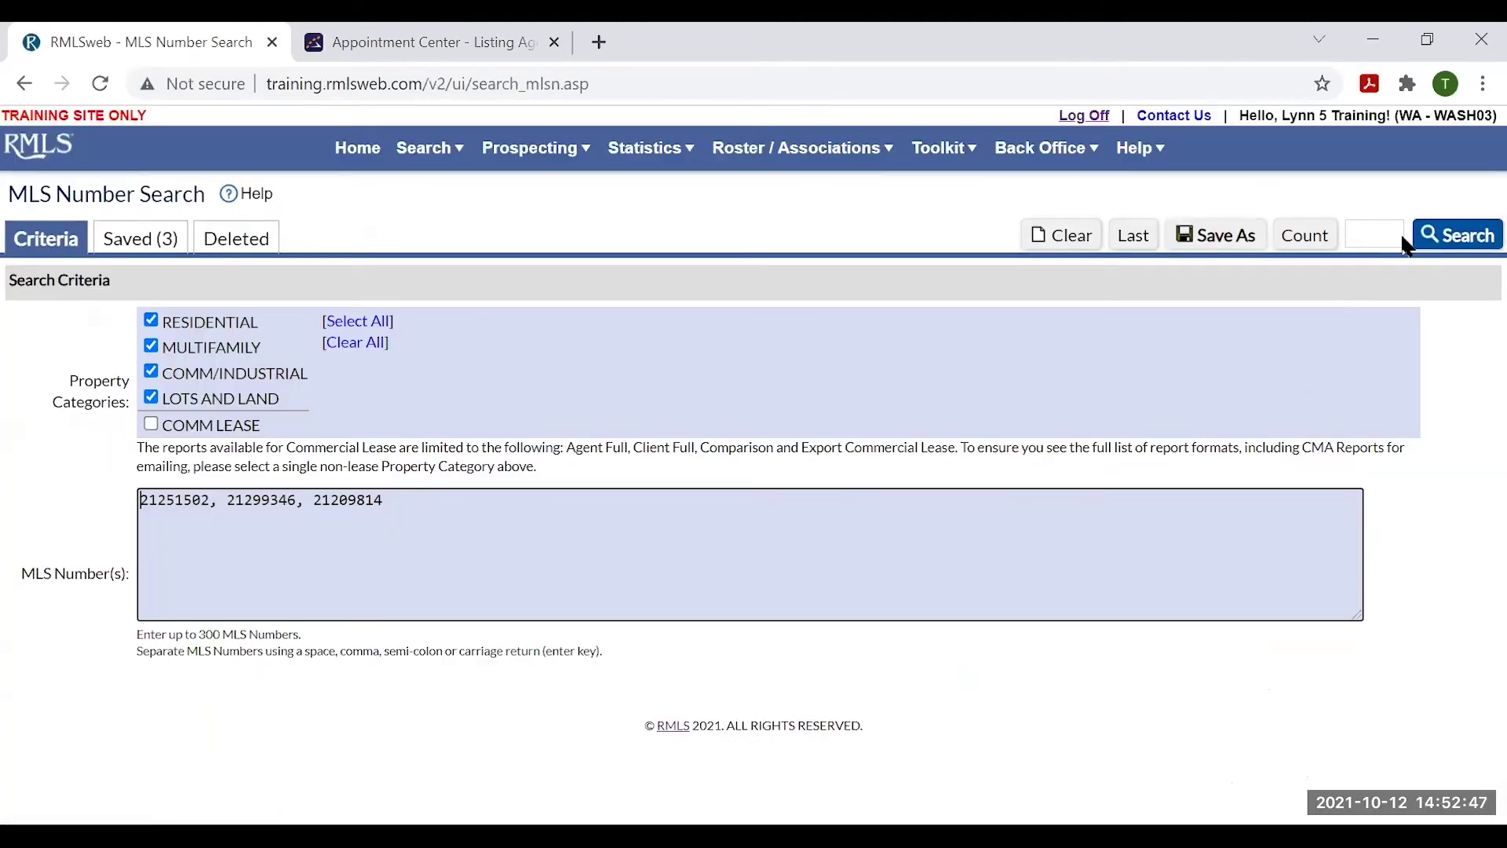
left_click(1459, 236)
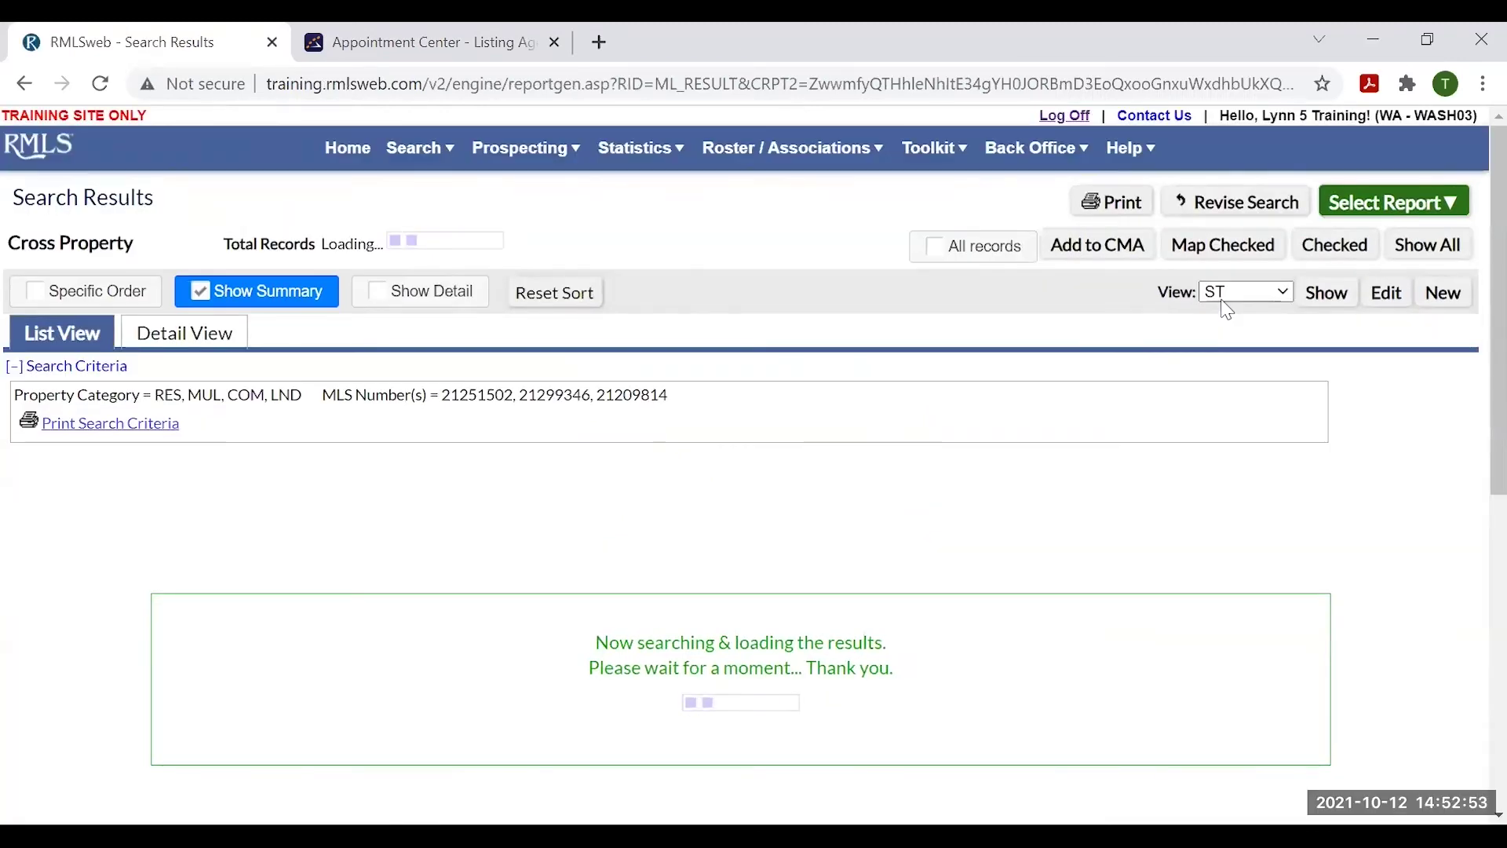
- Show the results compactly and open the Agent Full report for listing 21251502
left_click(38, 365)
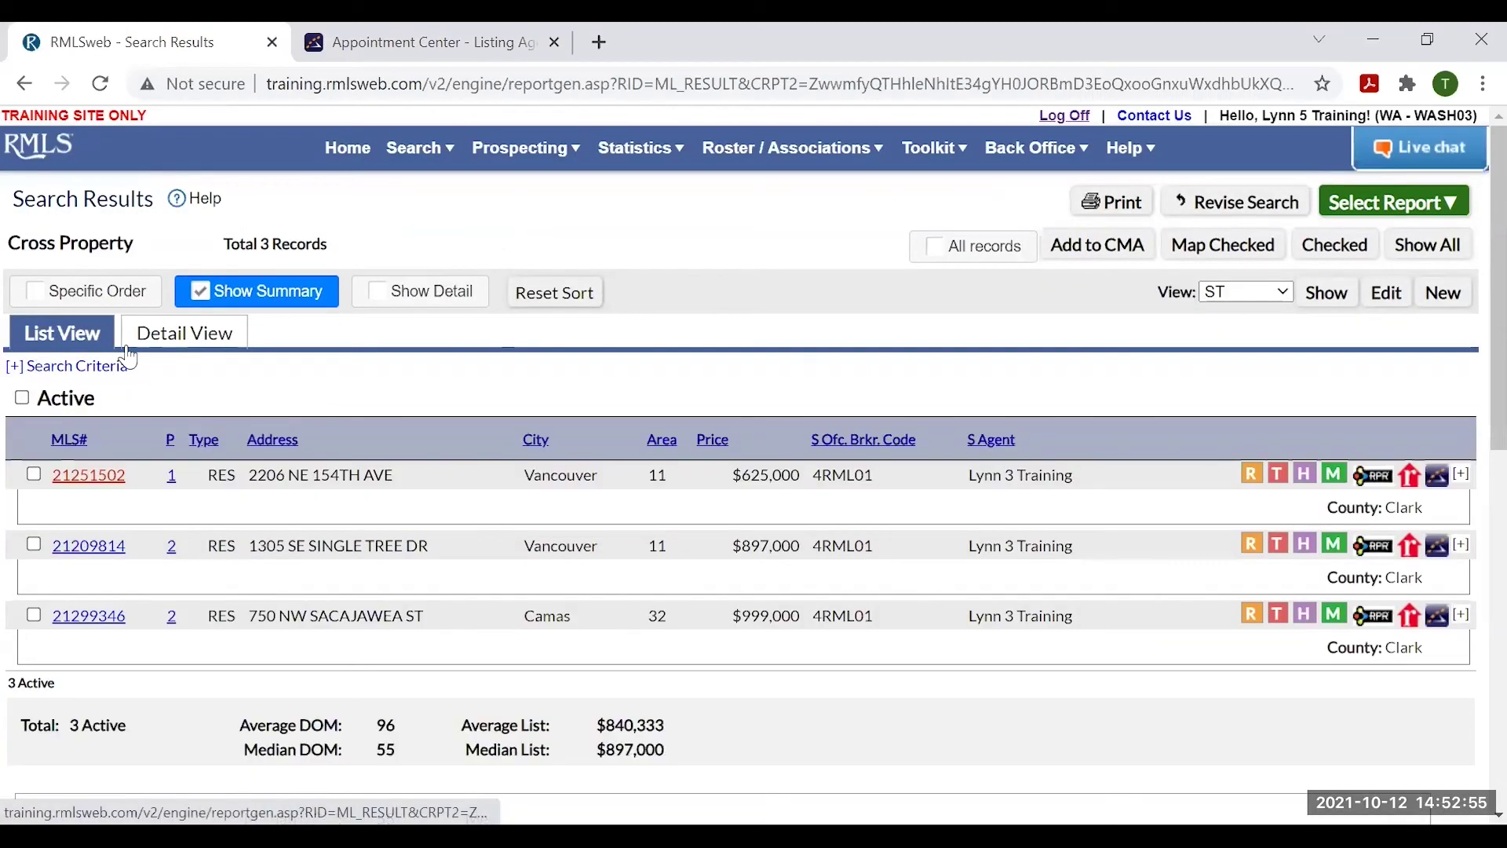
left_click(386, 295)
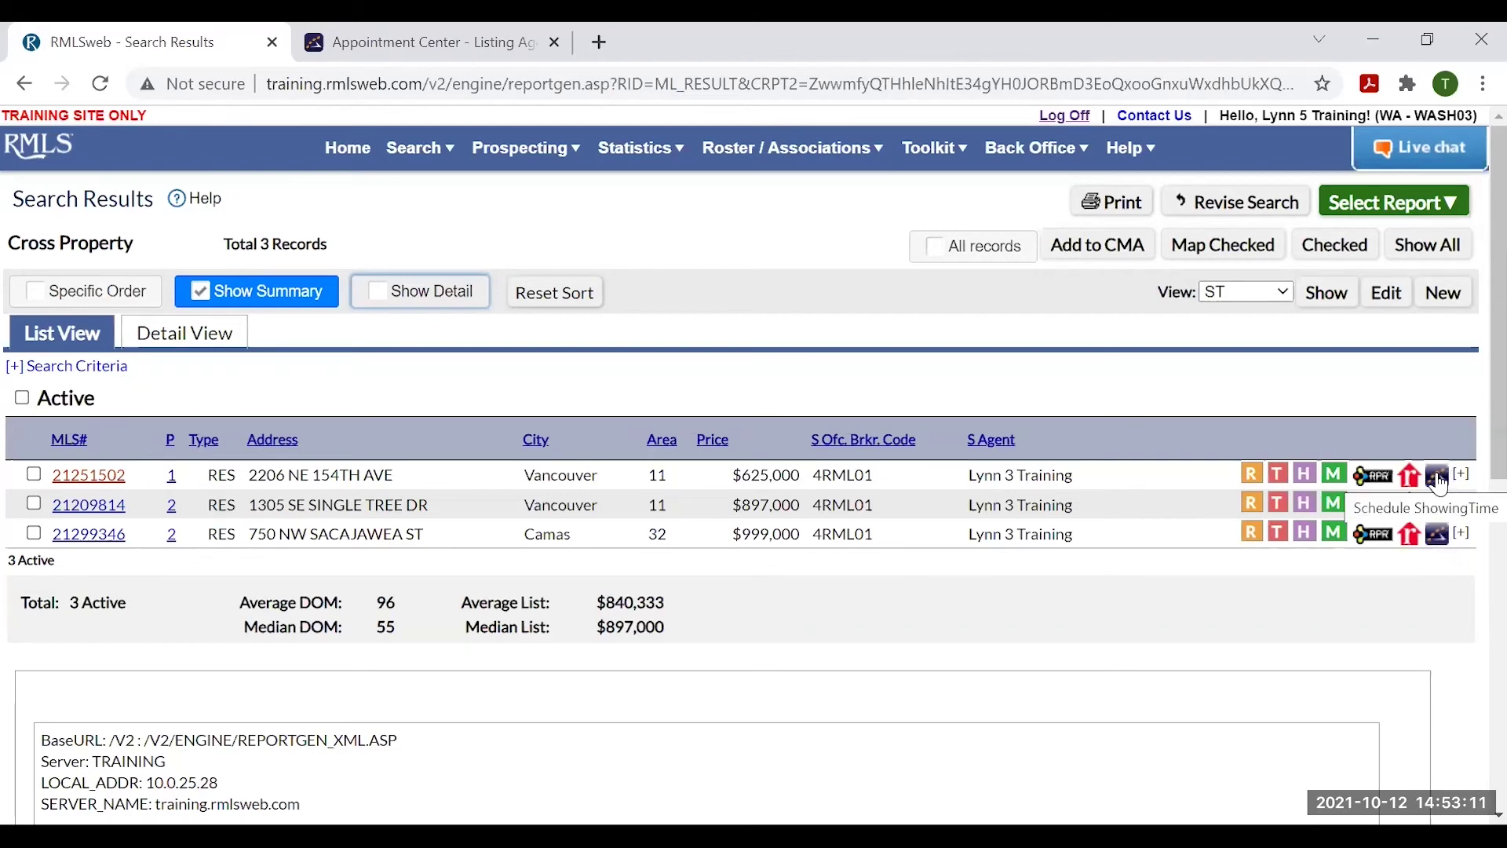
left_click(86, 476)
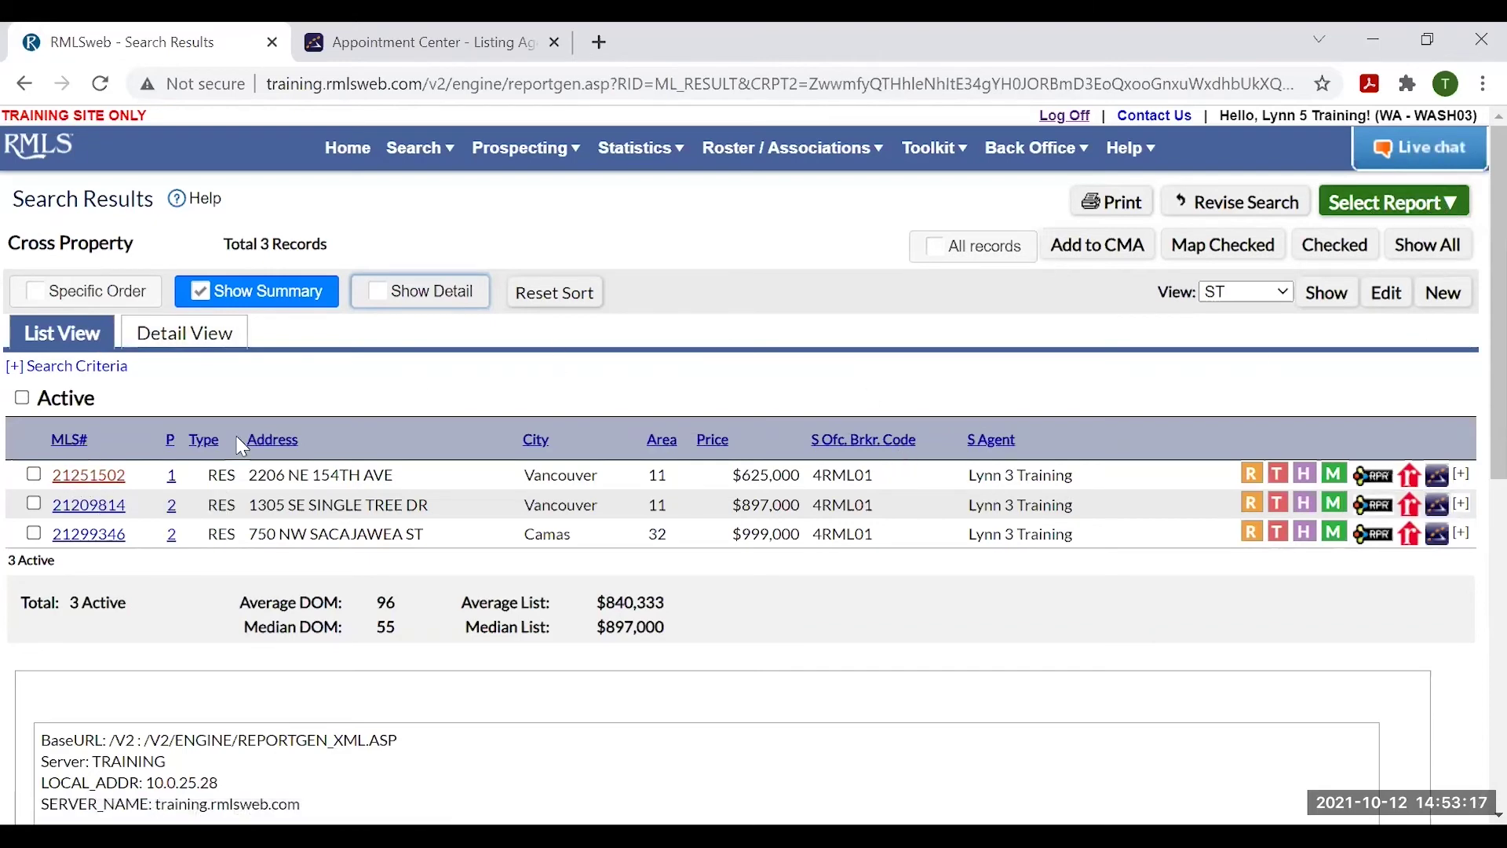
left_click(88, 475)
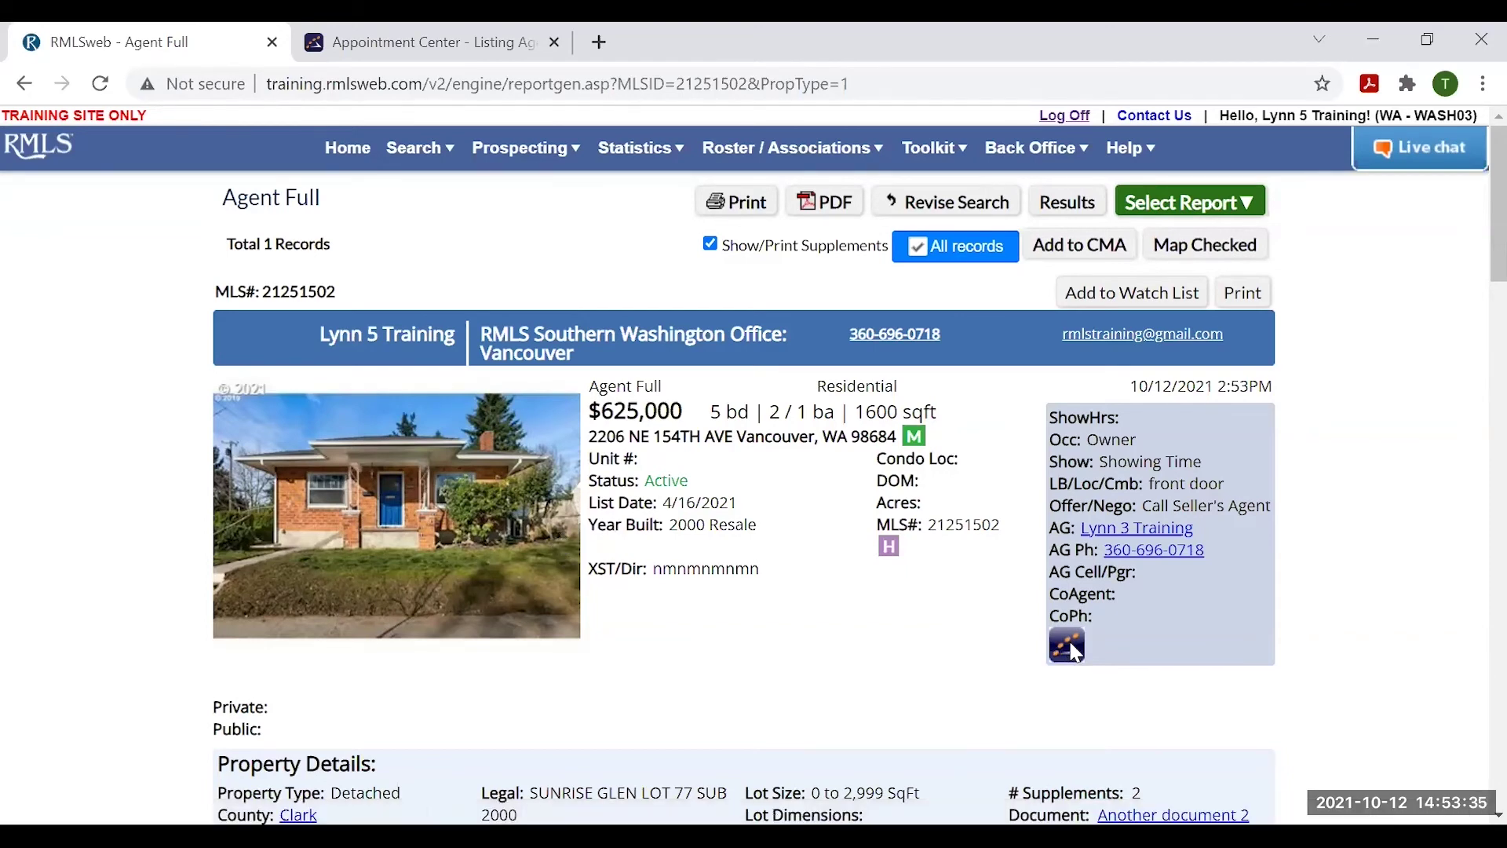
left_click(1067, 648)
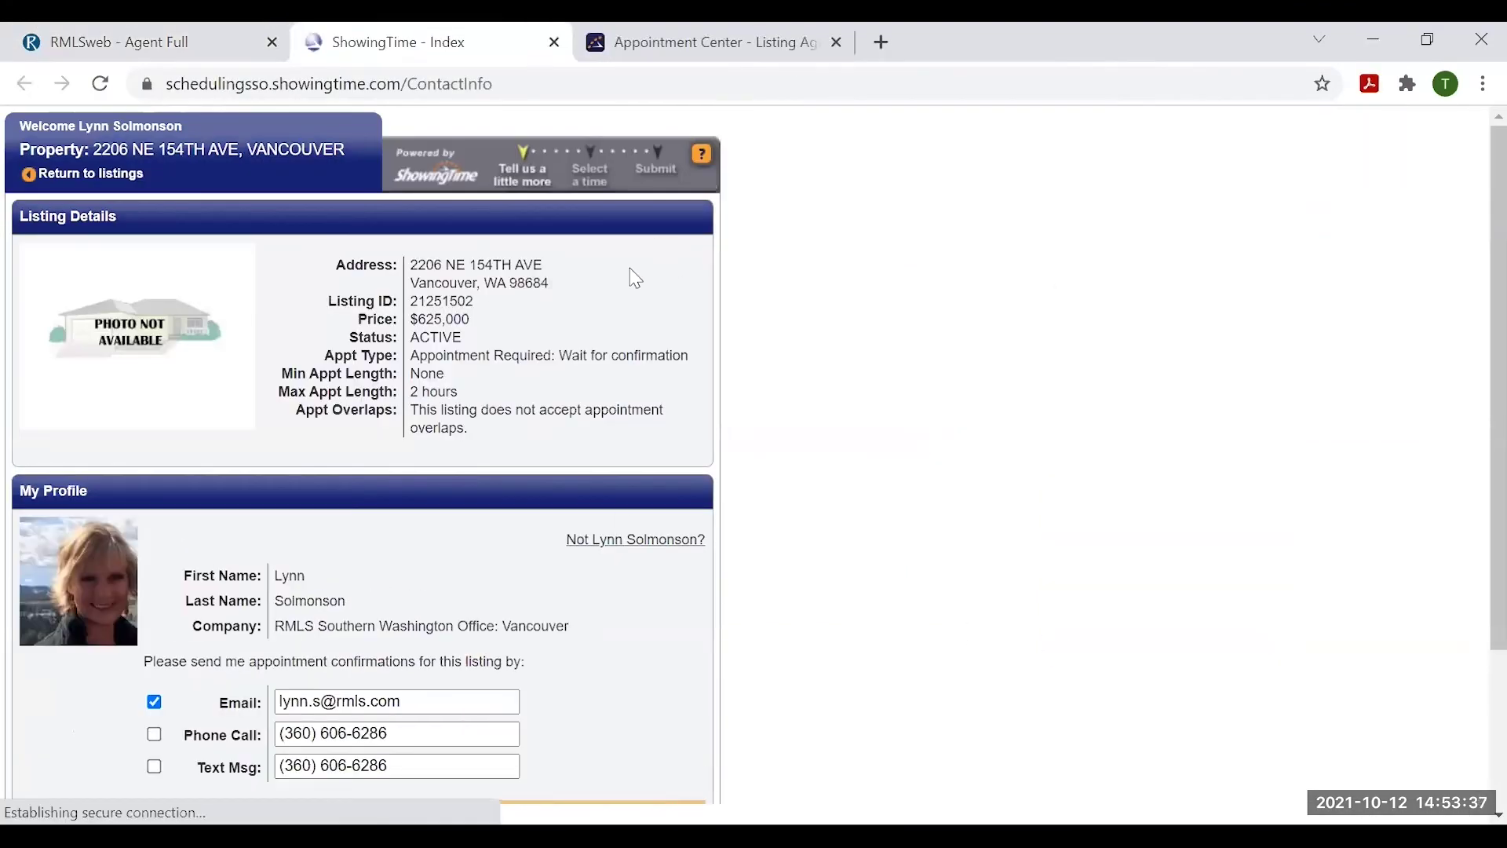
scroll(710, 296, "down", 1)
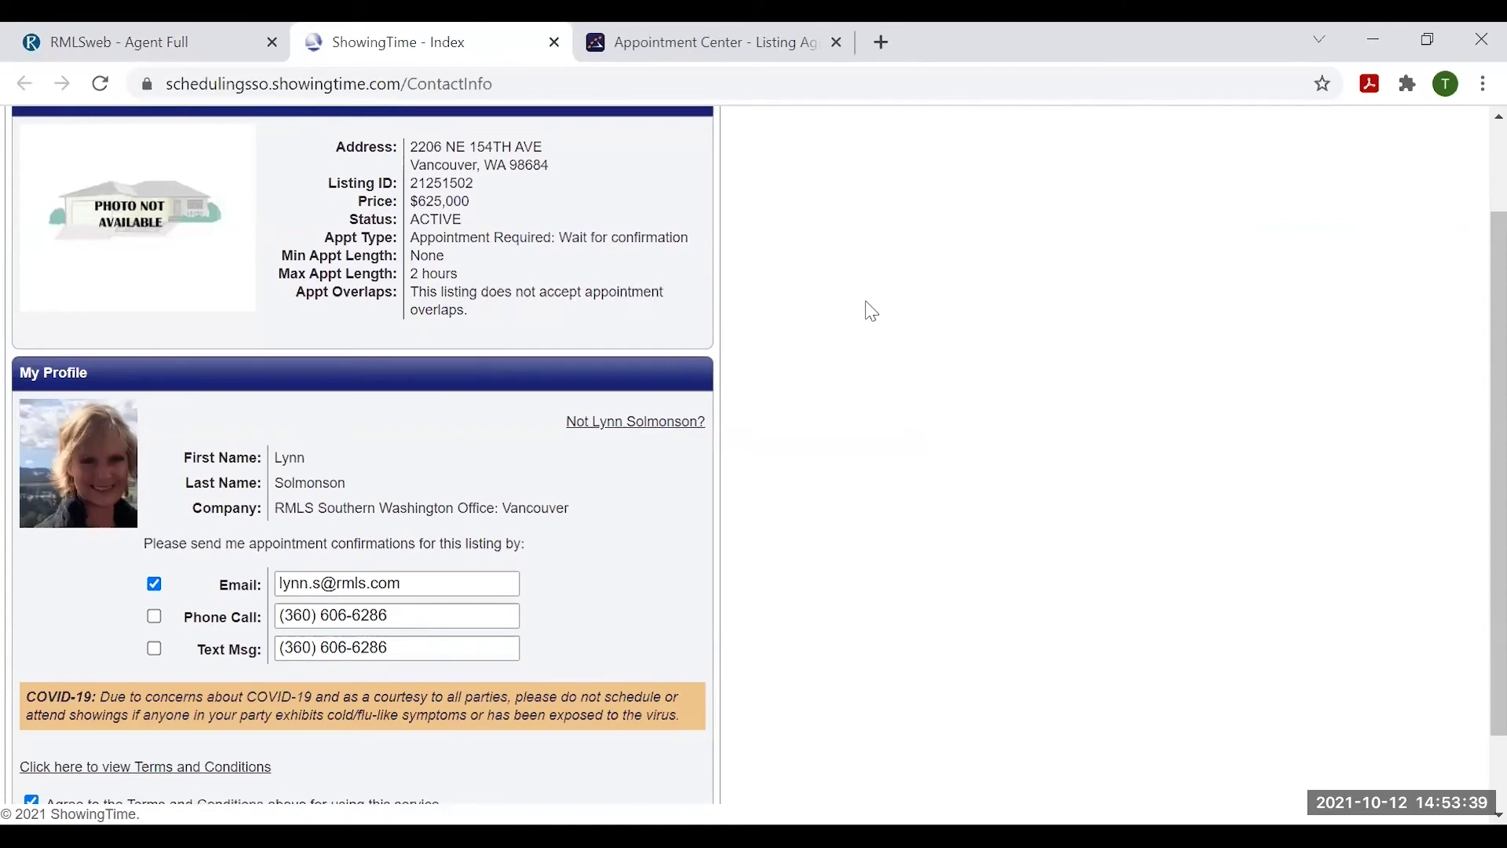
scroll(877, 316, "down", 1)
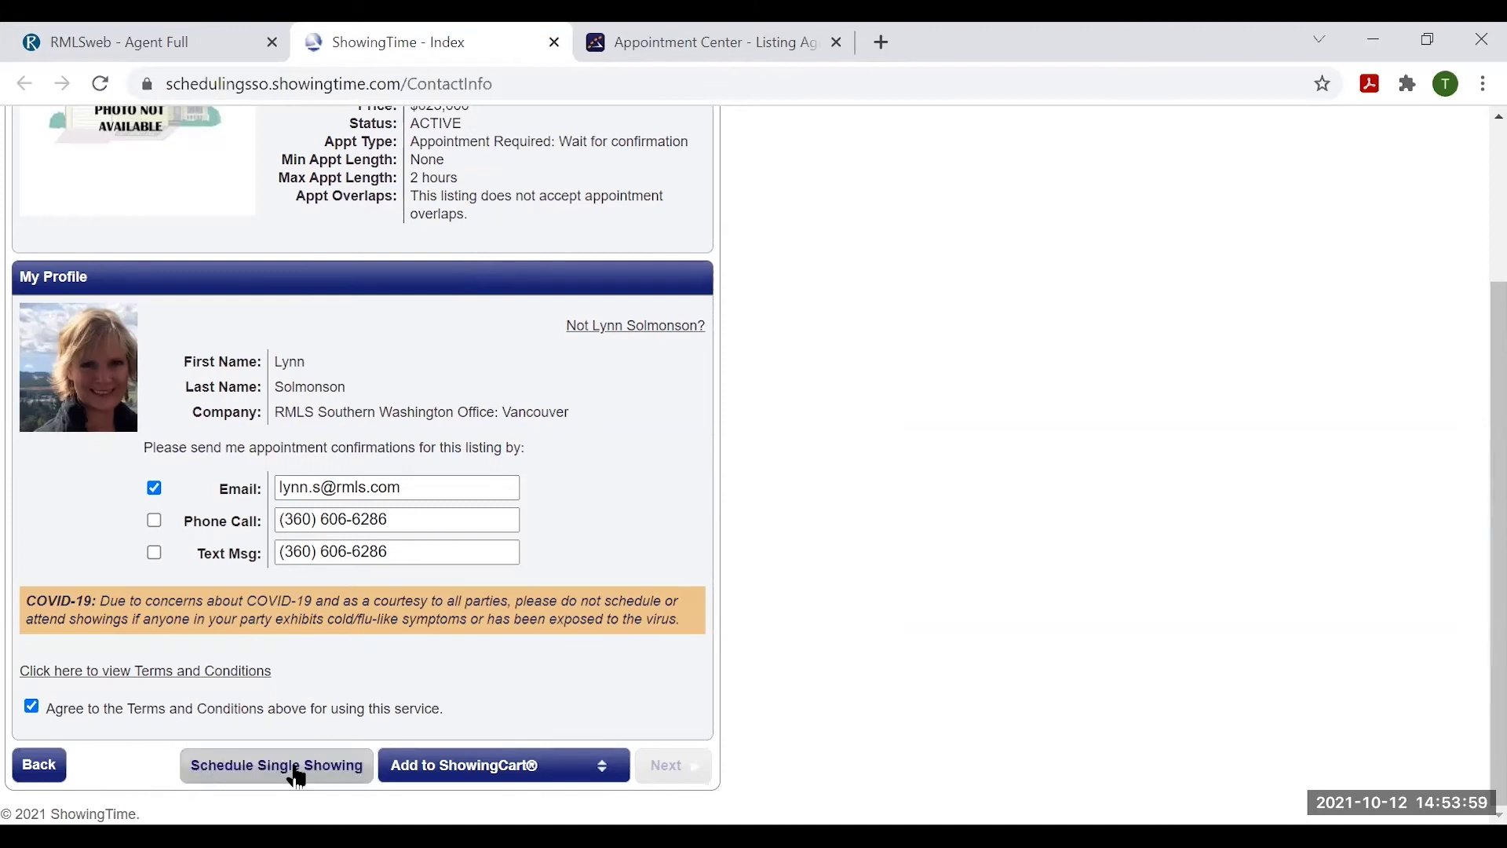
left_click(297, 776)
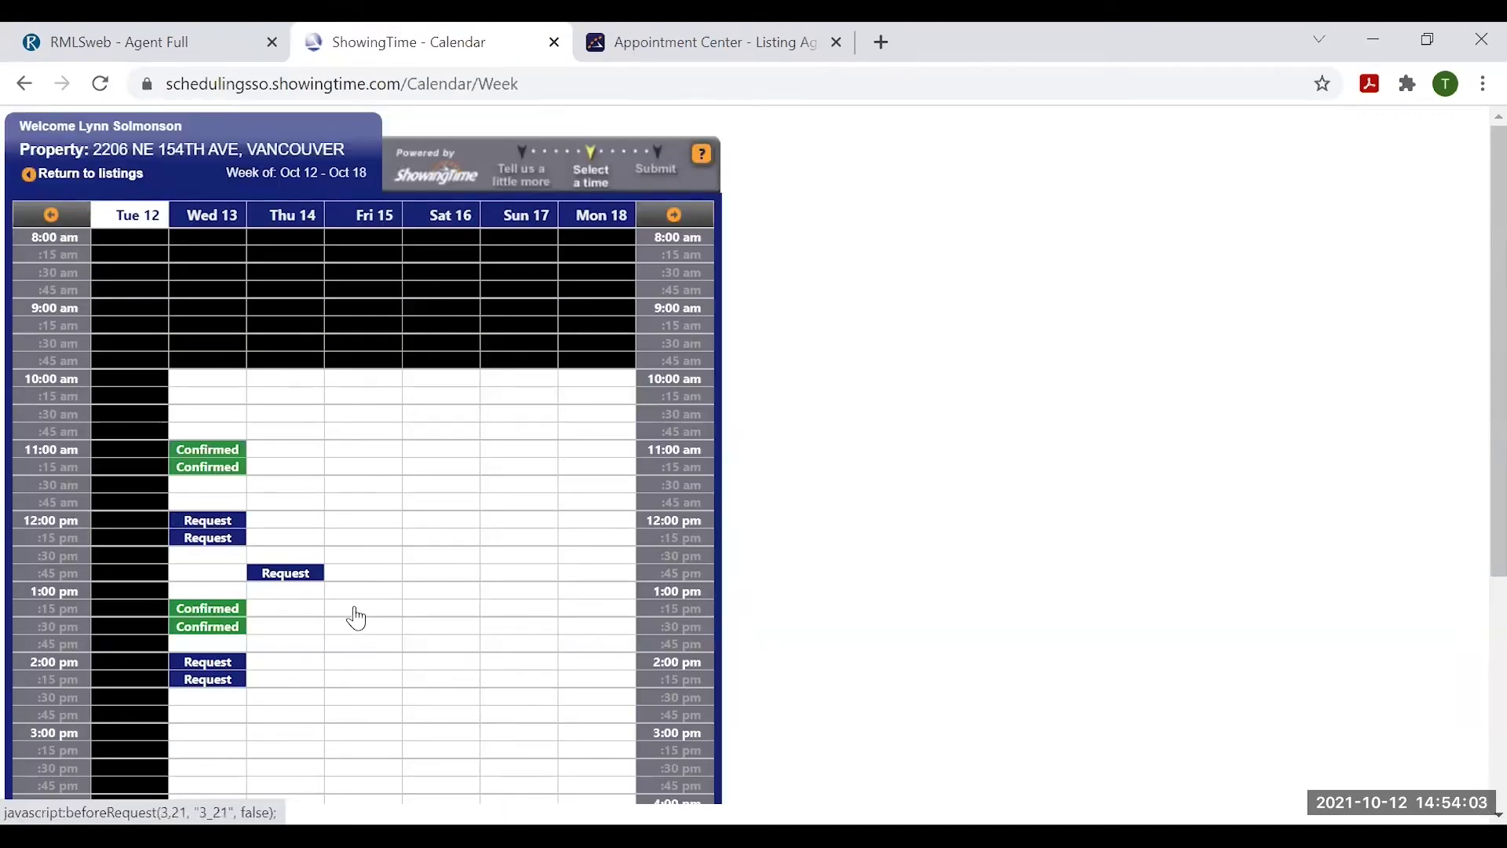
- Book a Showing on Friday Oct 15 from 11:30 am to 12:15 pm
left_click(342, 483)
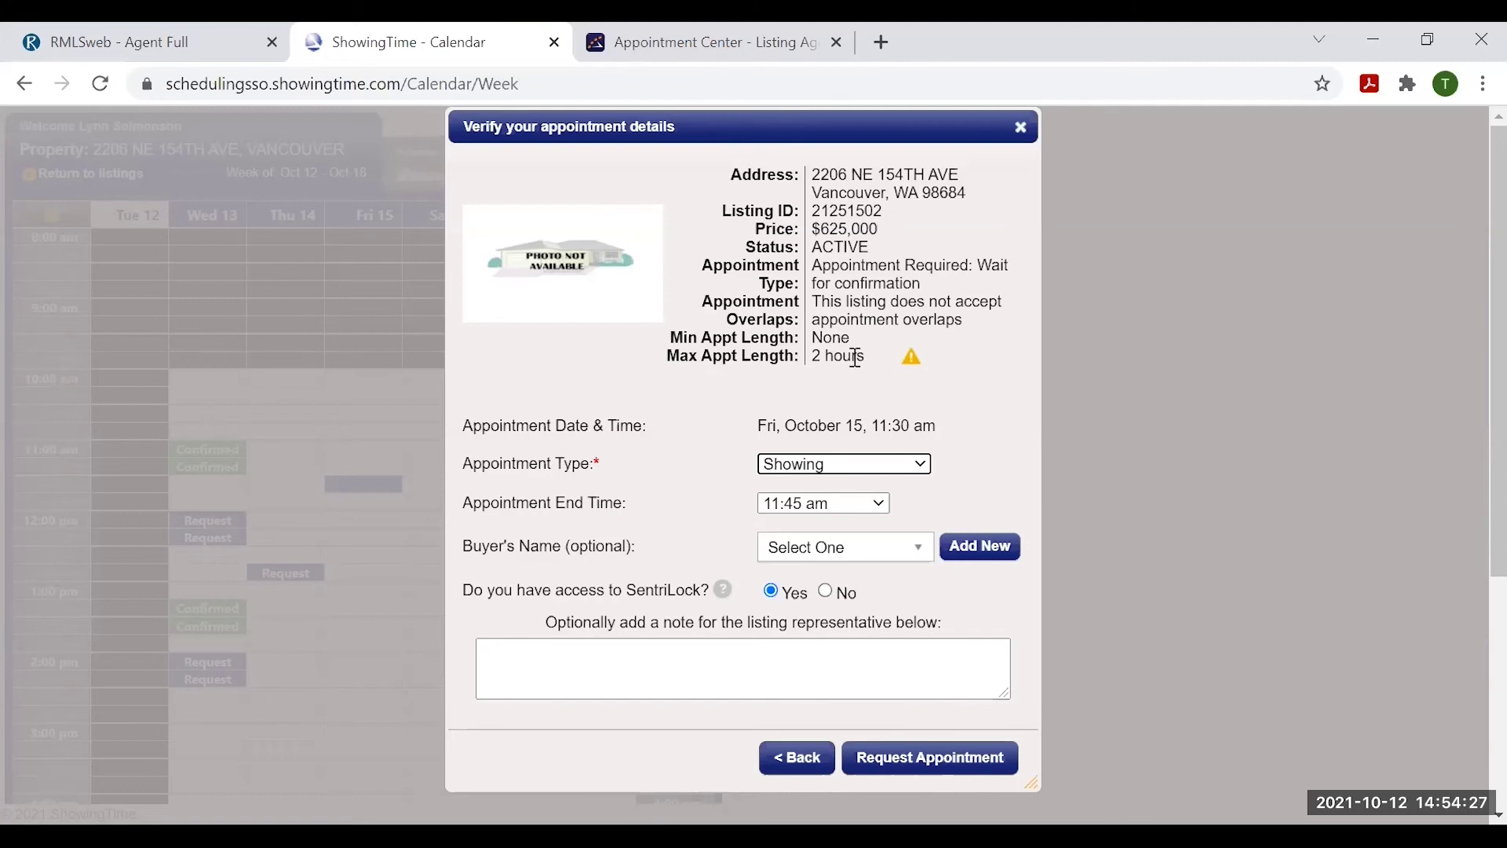
left_click(839, 469)
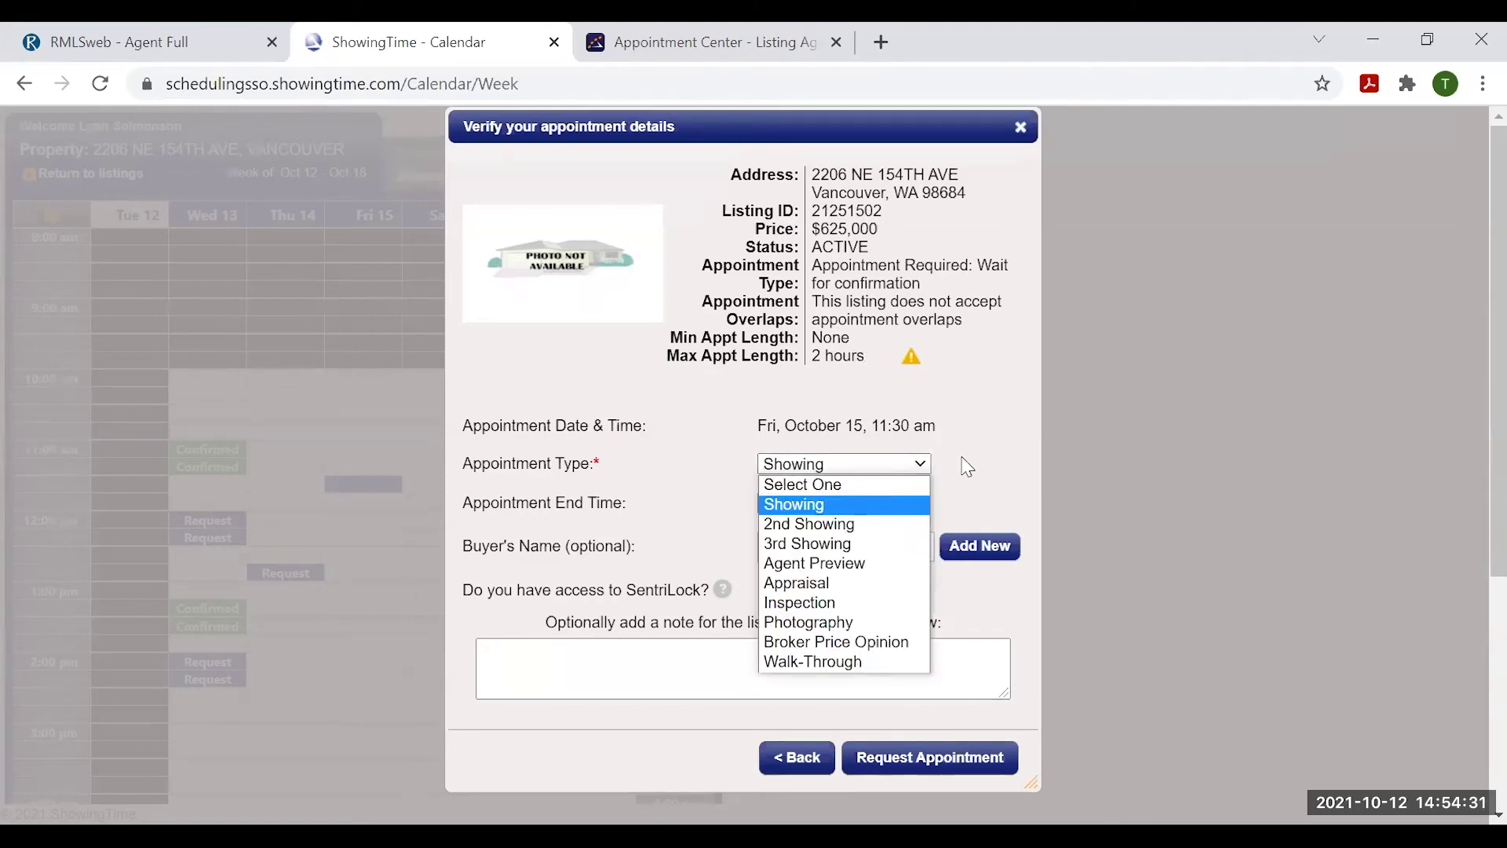
left_click(863, 504)
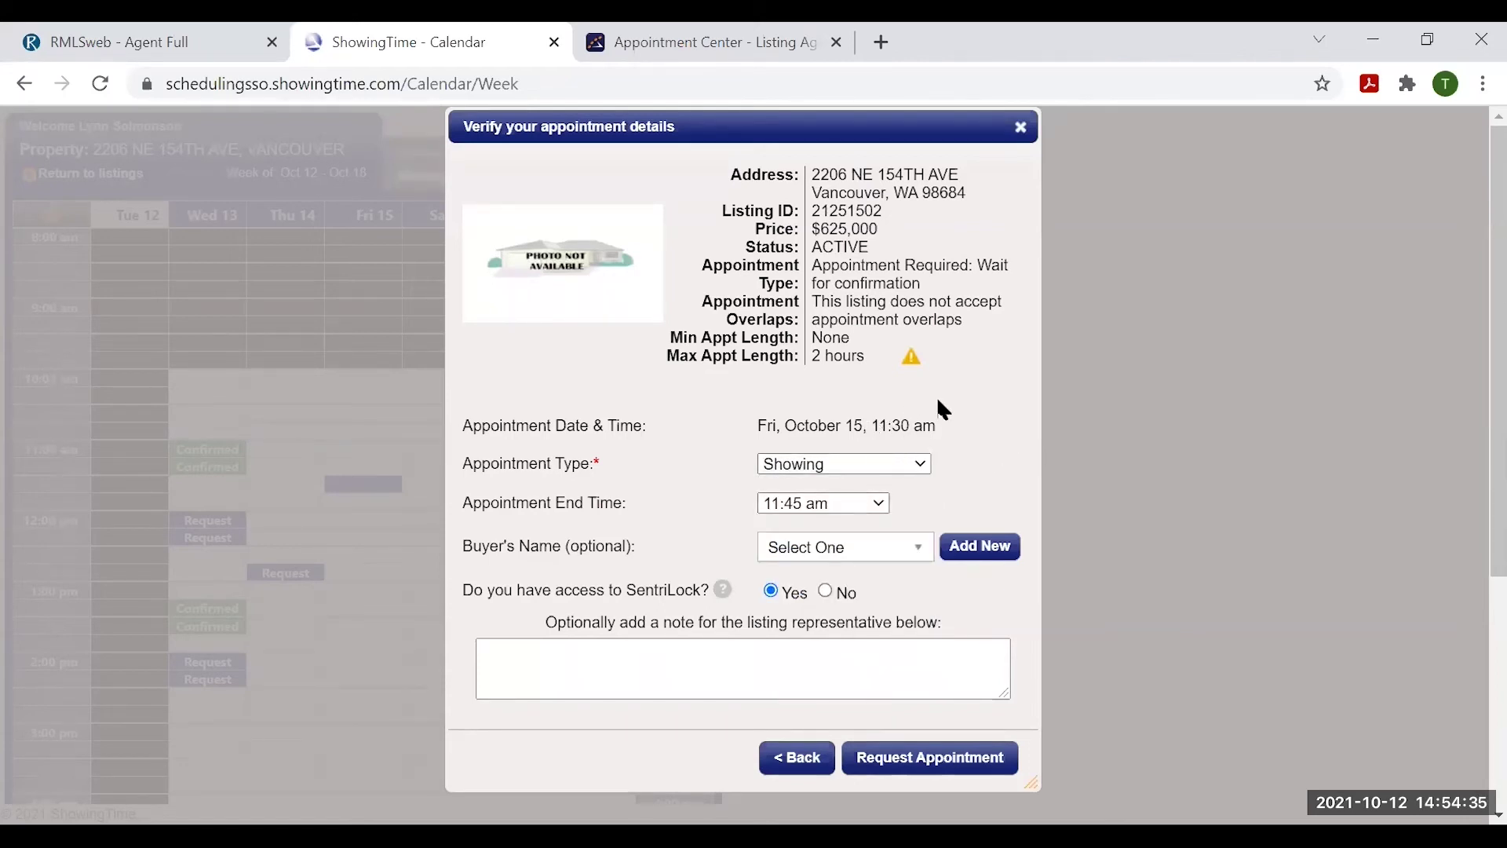
left_click(853, 505)
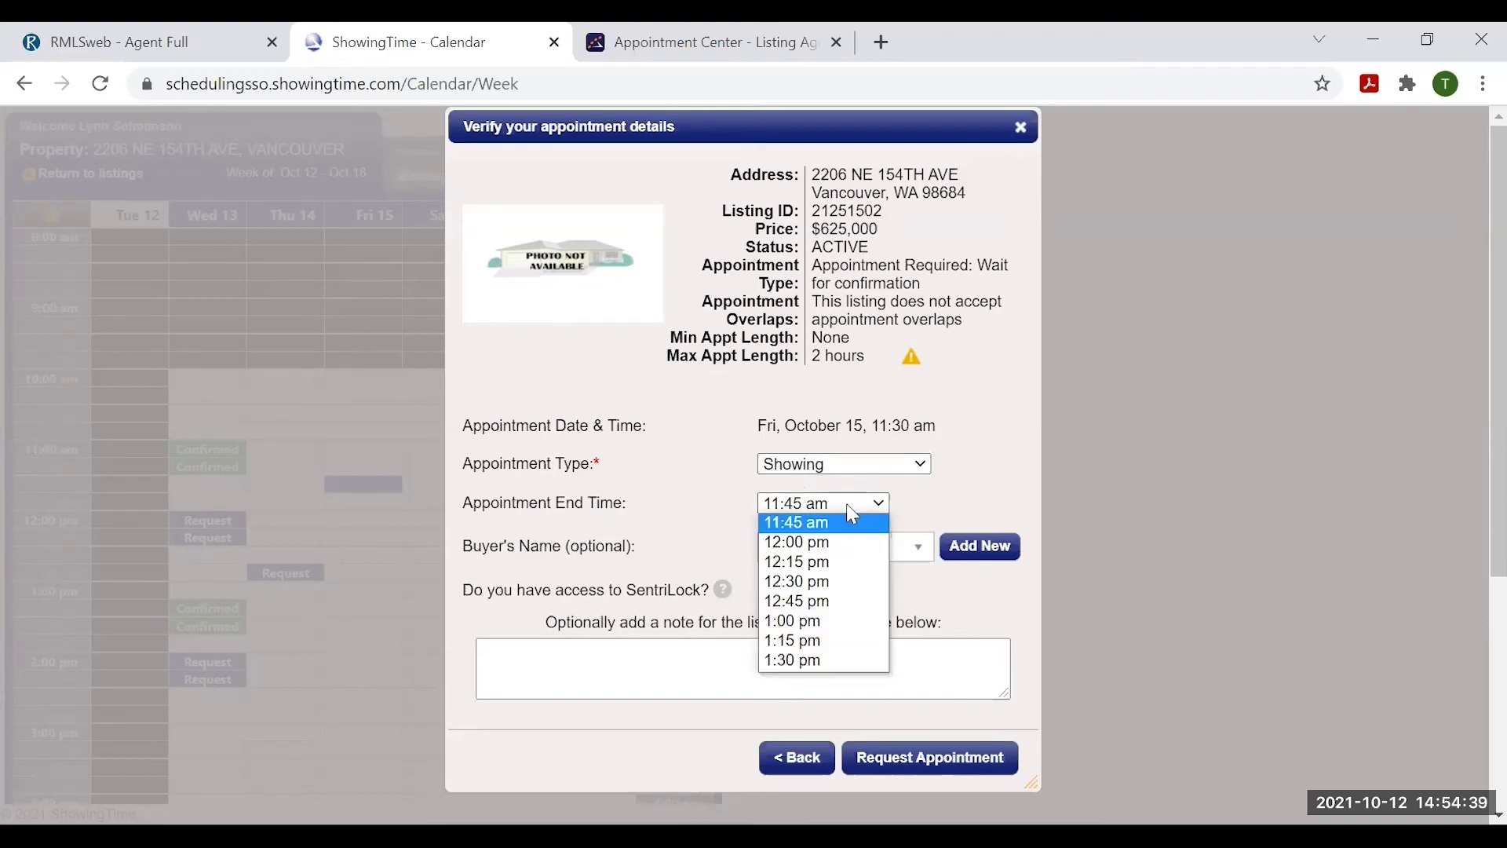
left_click(819, 561)
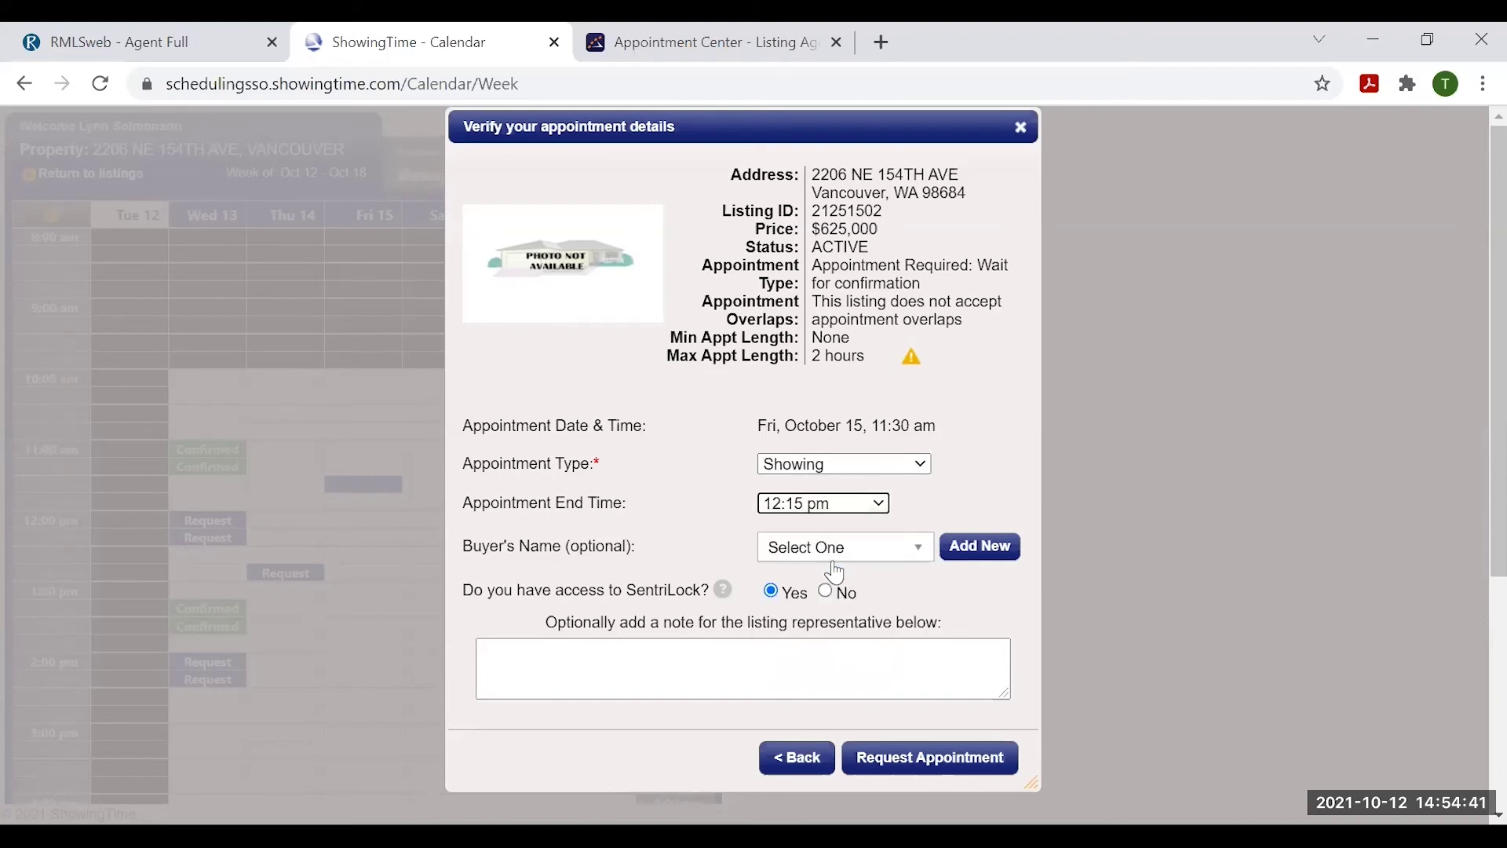
- Attach the buyer to the appointment and start a note in the buyer instructions box
left_click(923, 547)
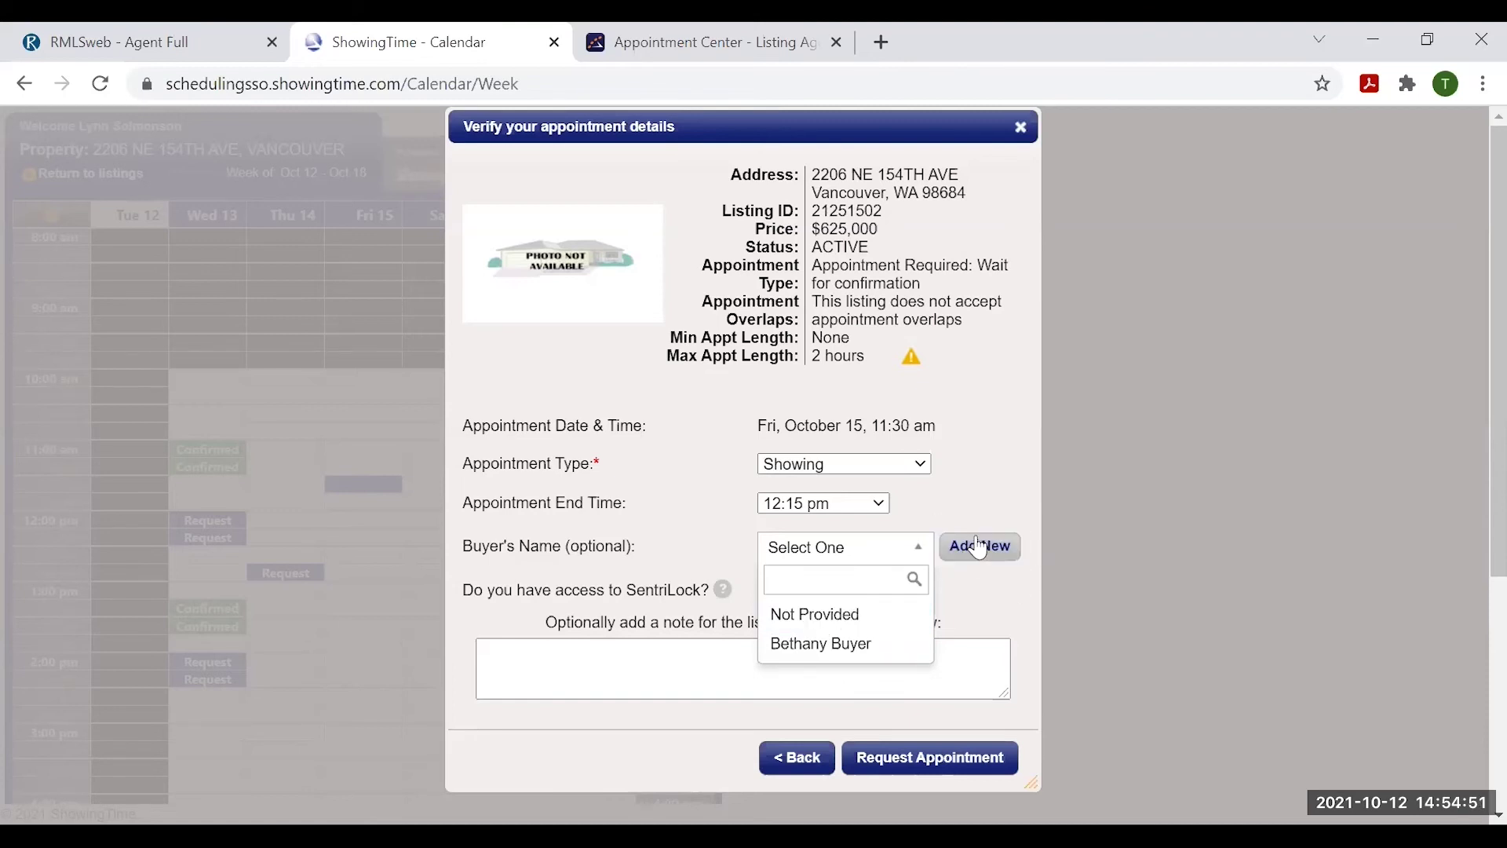
left_click(804, 646)
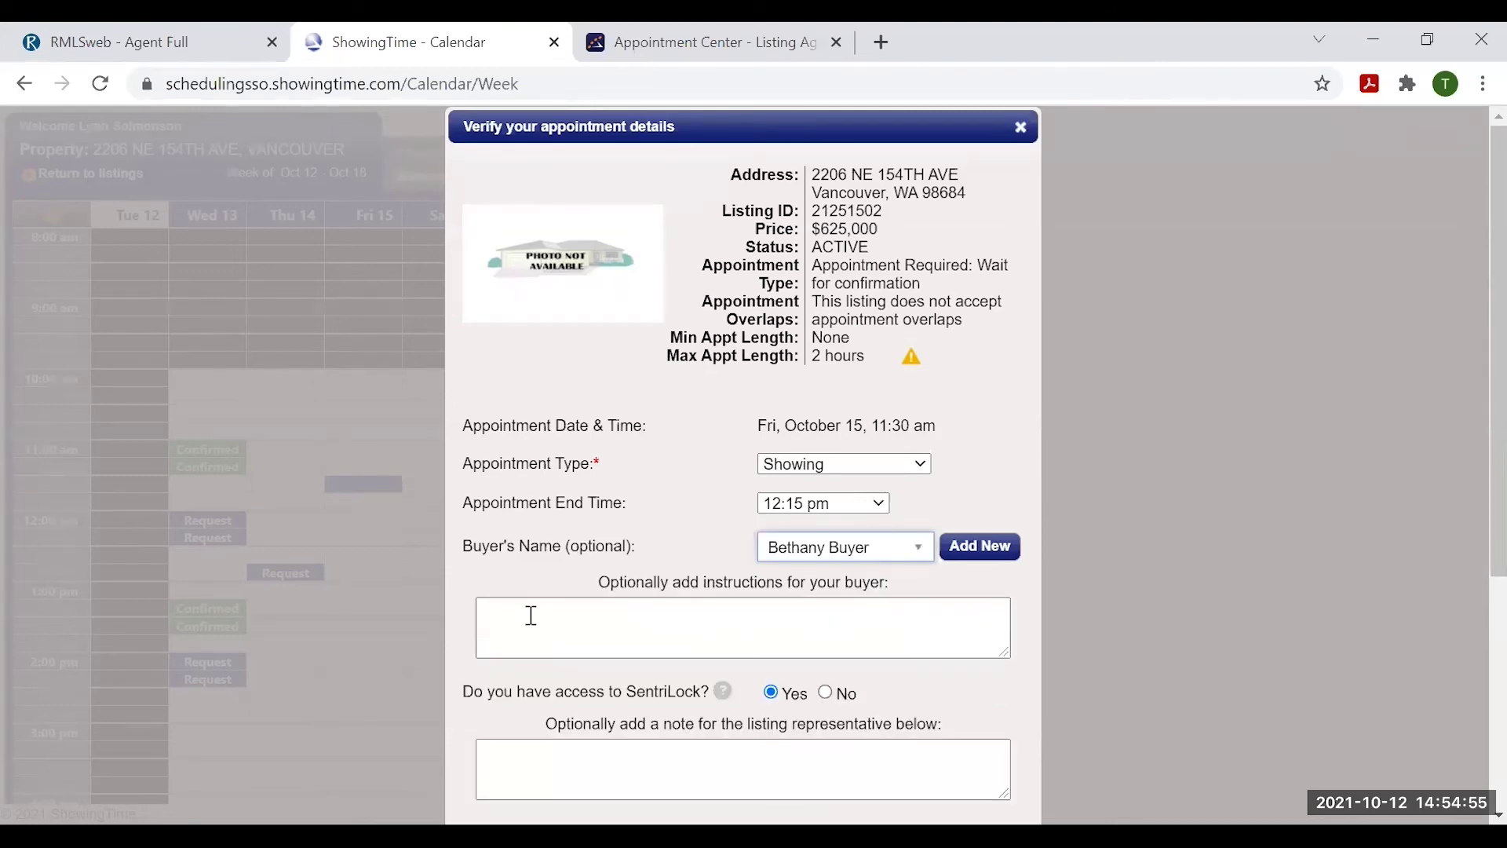
scroll(511, 610, "down", 2)
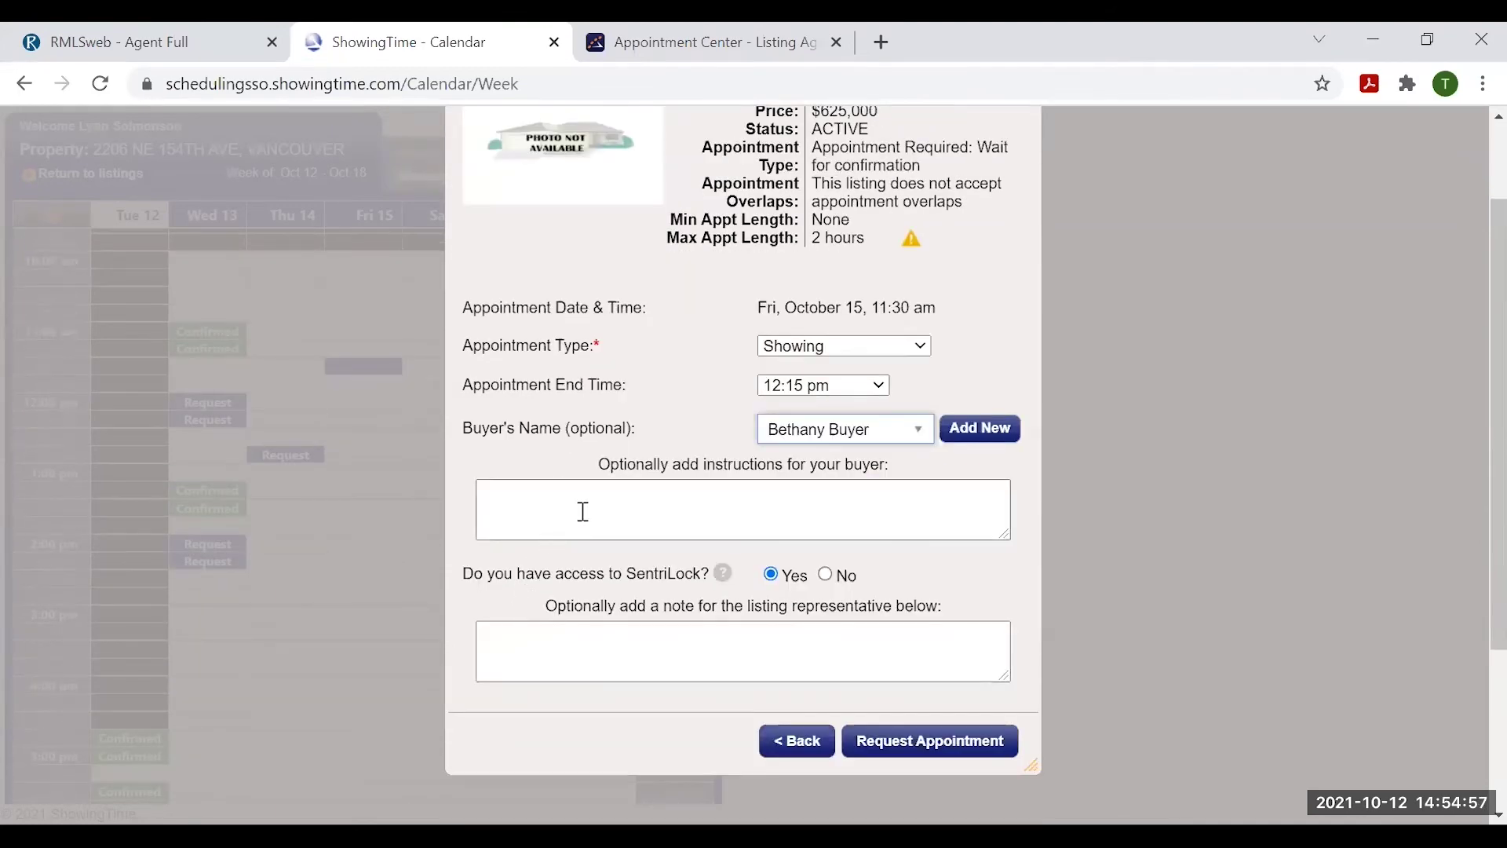
left_click(585, 508)
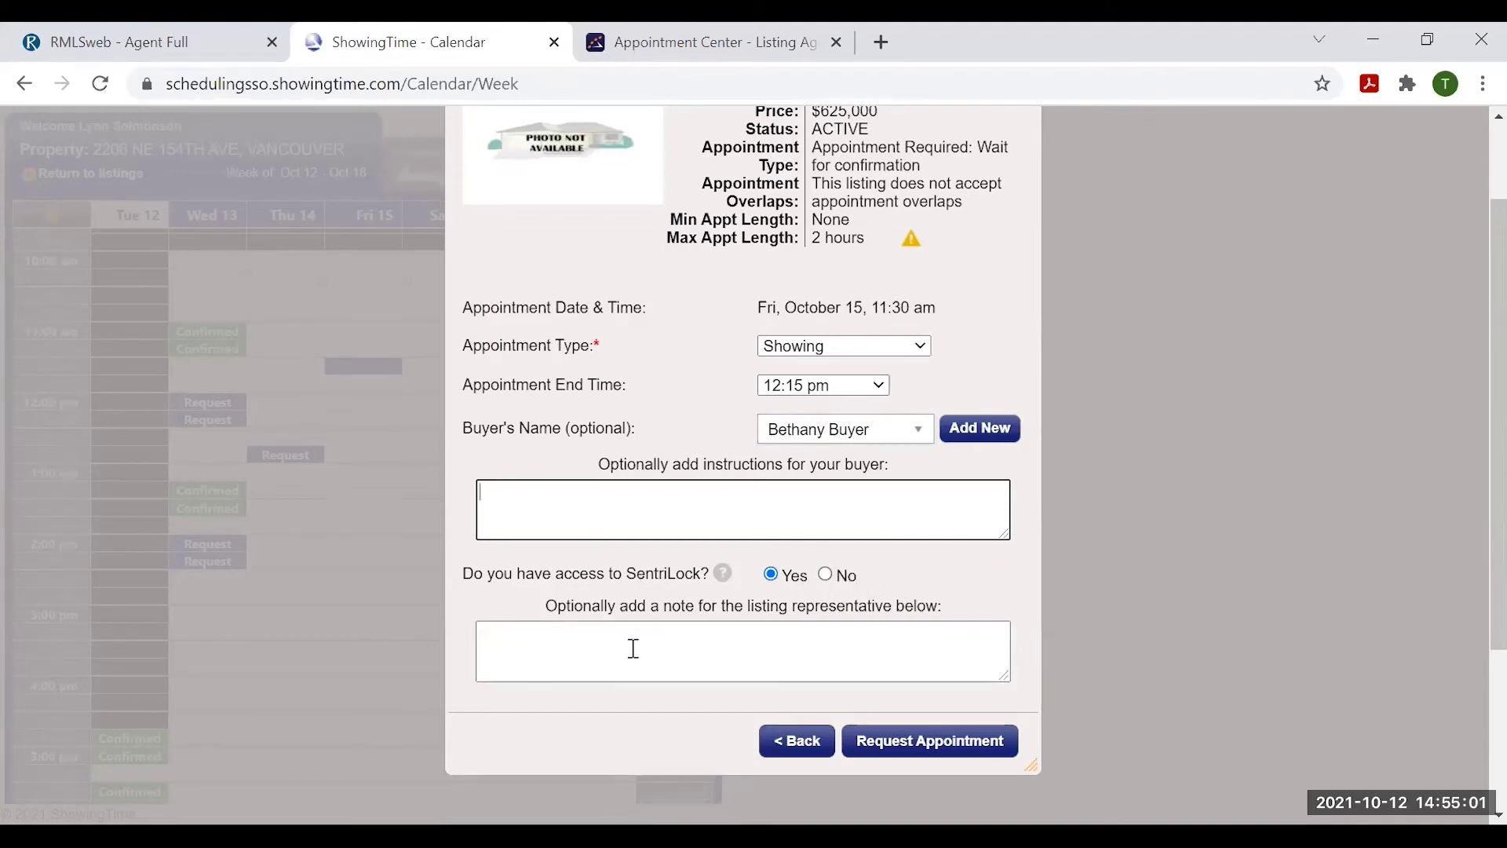
left_click(716, 525)
left_click(929, 746)
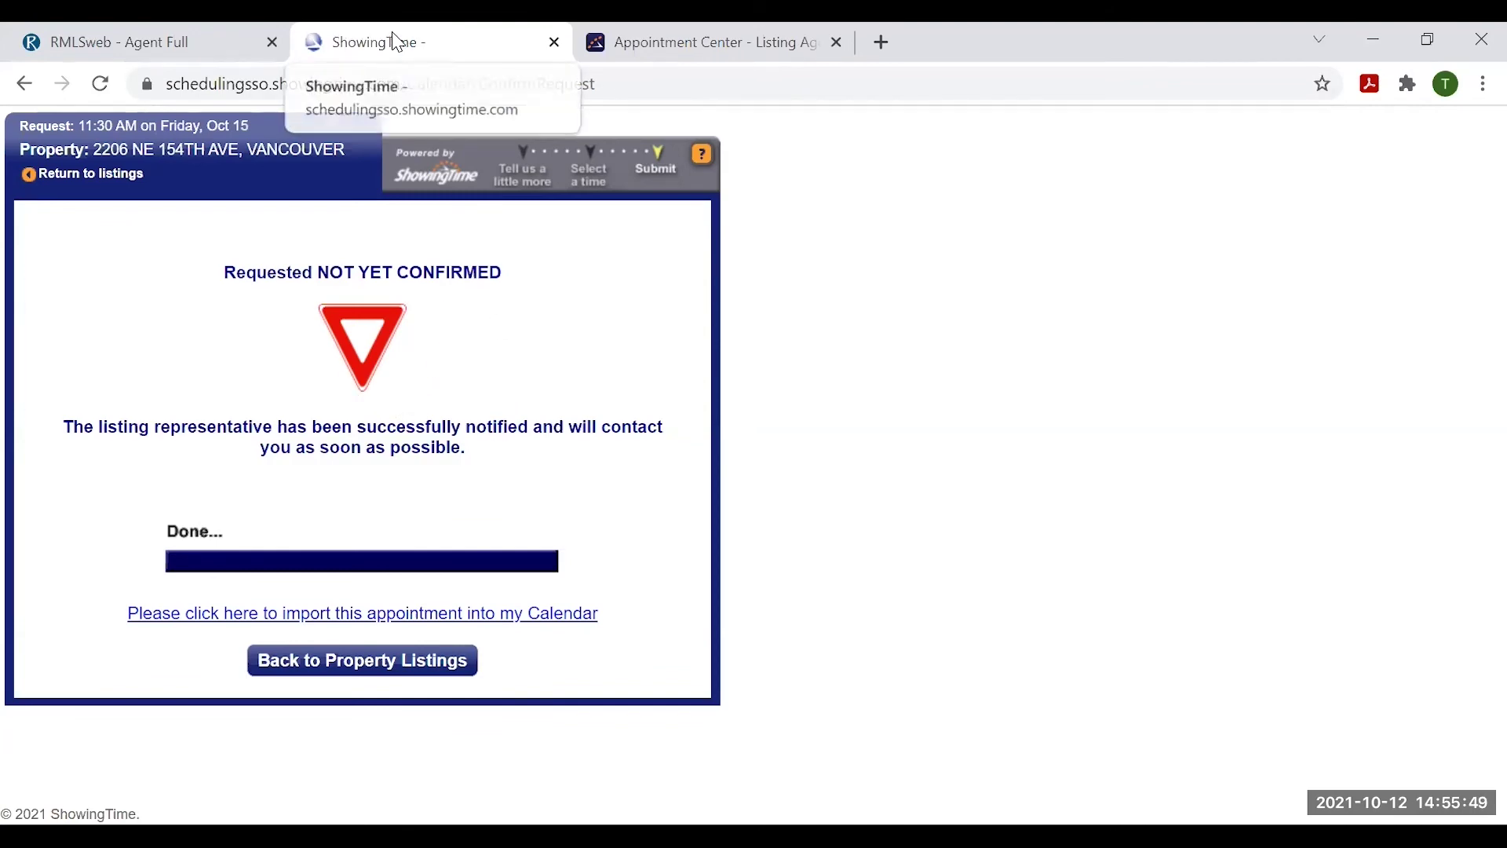
- Return to RMLSweb's three-listing search results and leave them in compact summary form
left_click(165, 44)
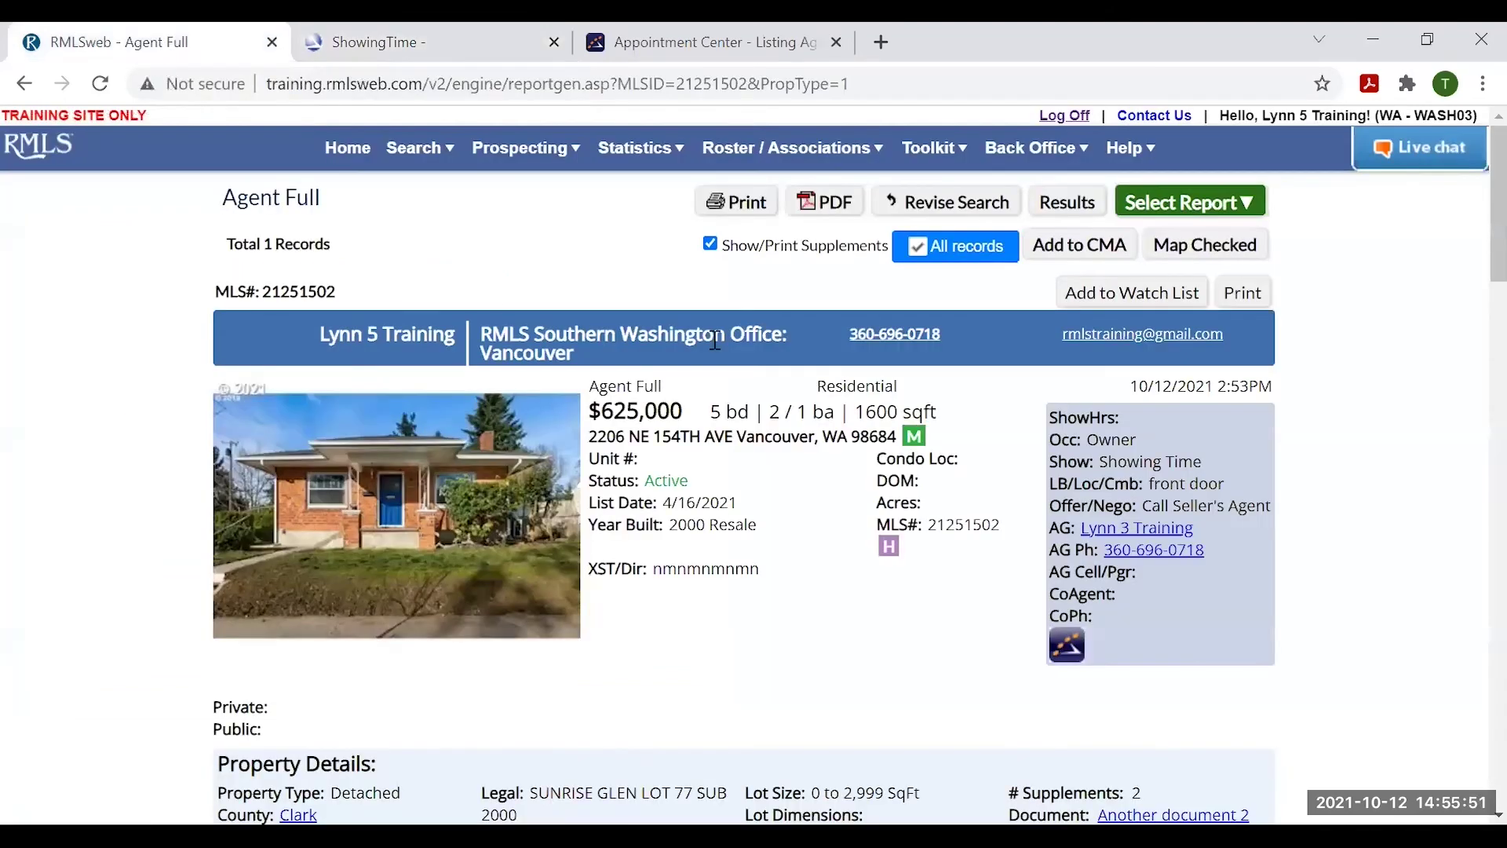
left_click(1082, 205)
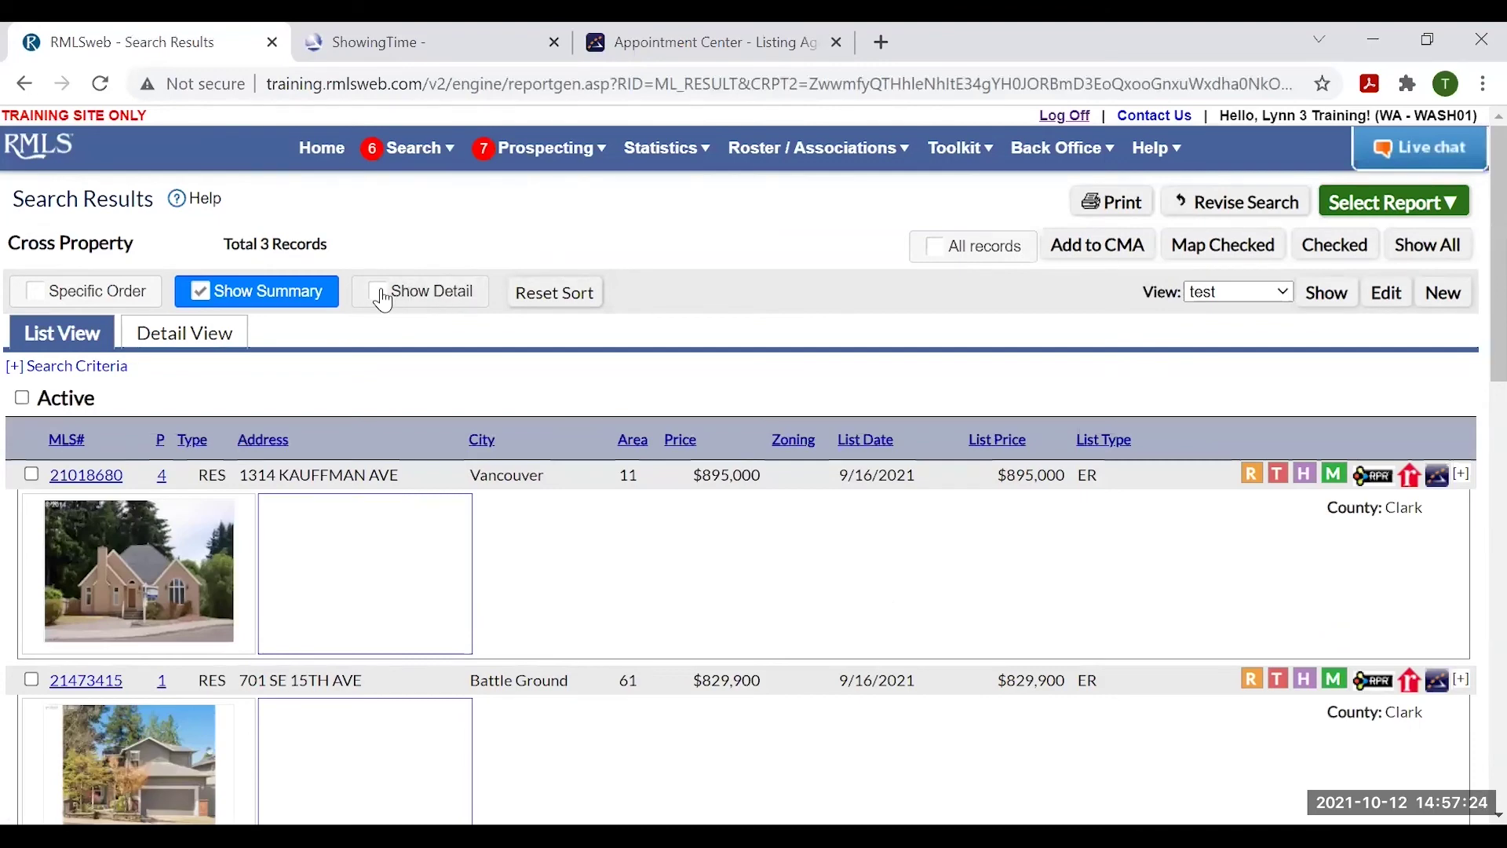
left_click(382, 298)
left_click(380, 298)
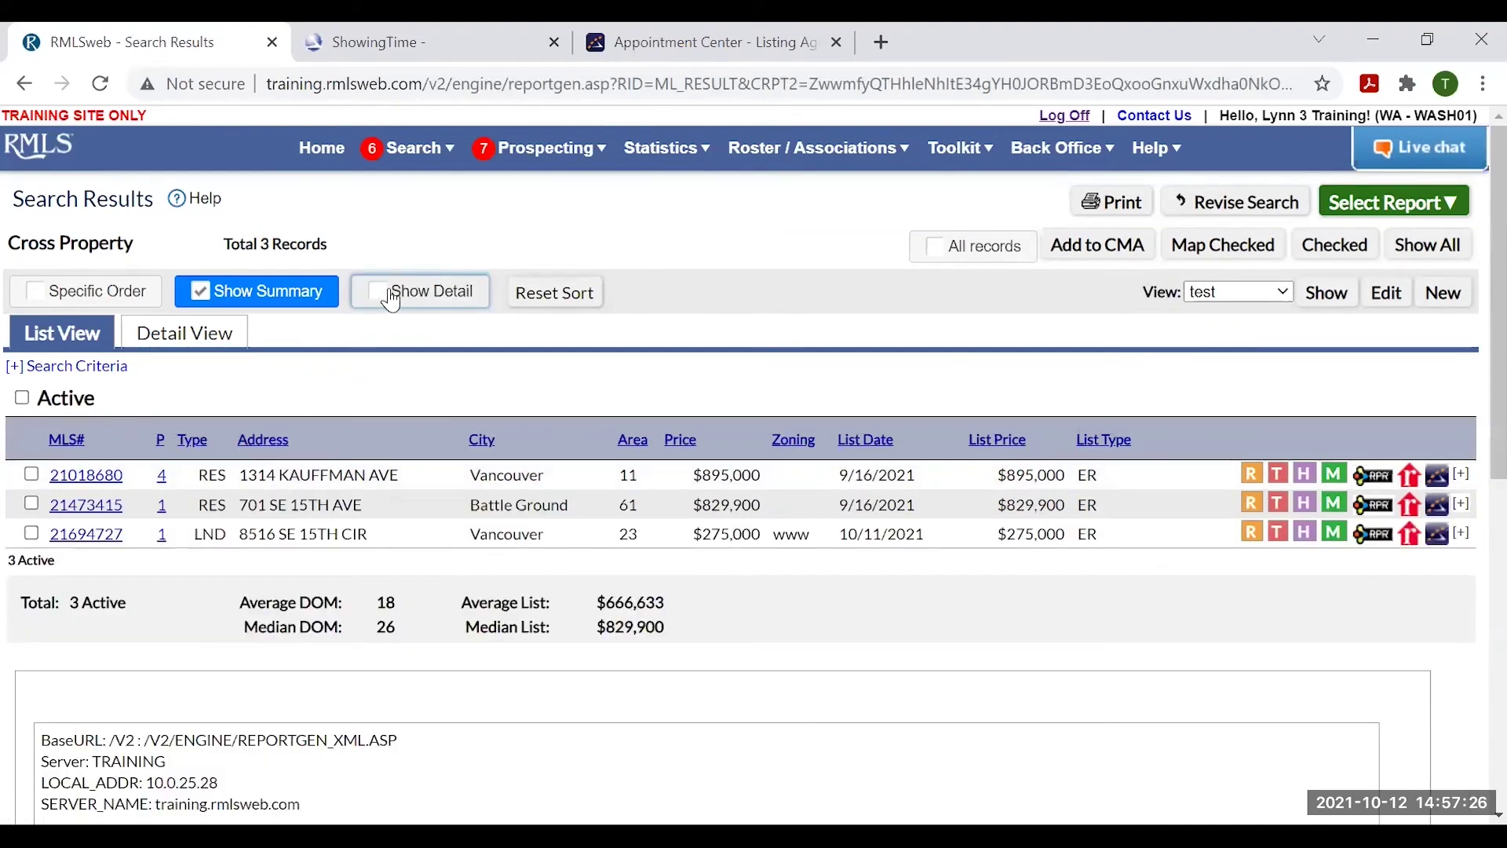
- Open ShowingTime scheduling for listing 21018680 and choose Create a New ShowingCart
left_click(1438, 477)
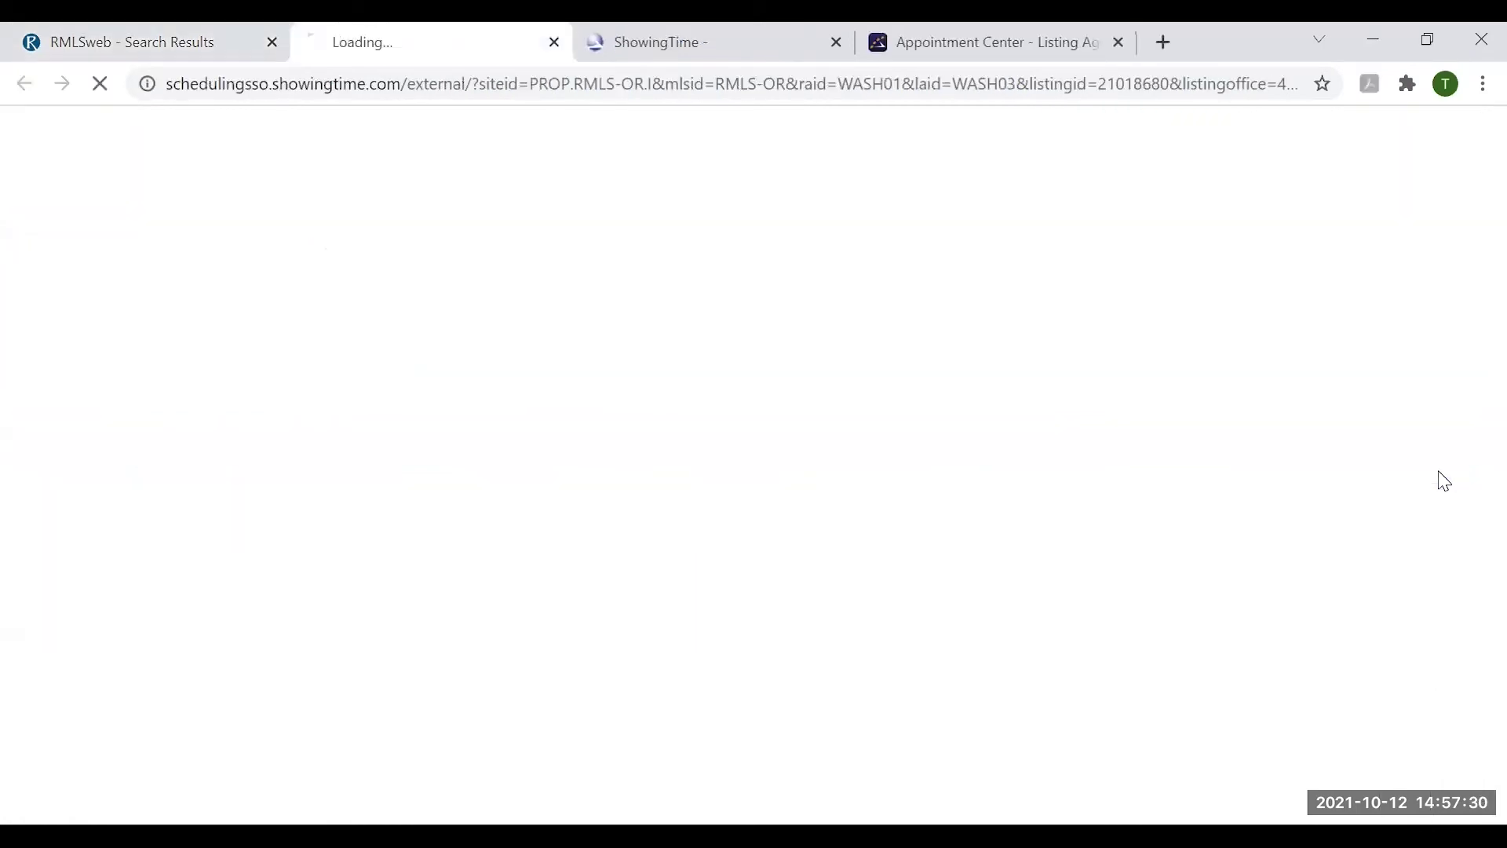
scroll(667, 444, "down", 3)
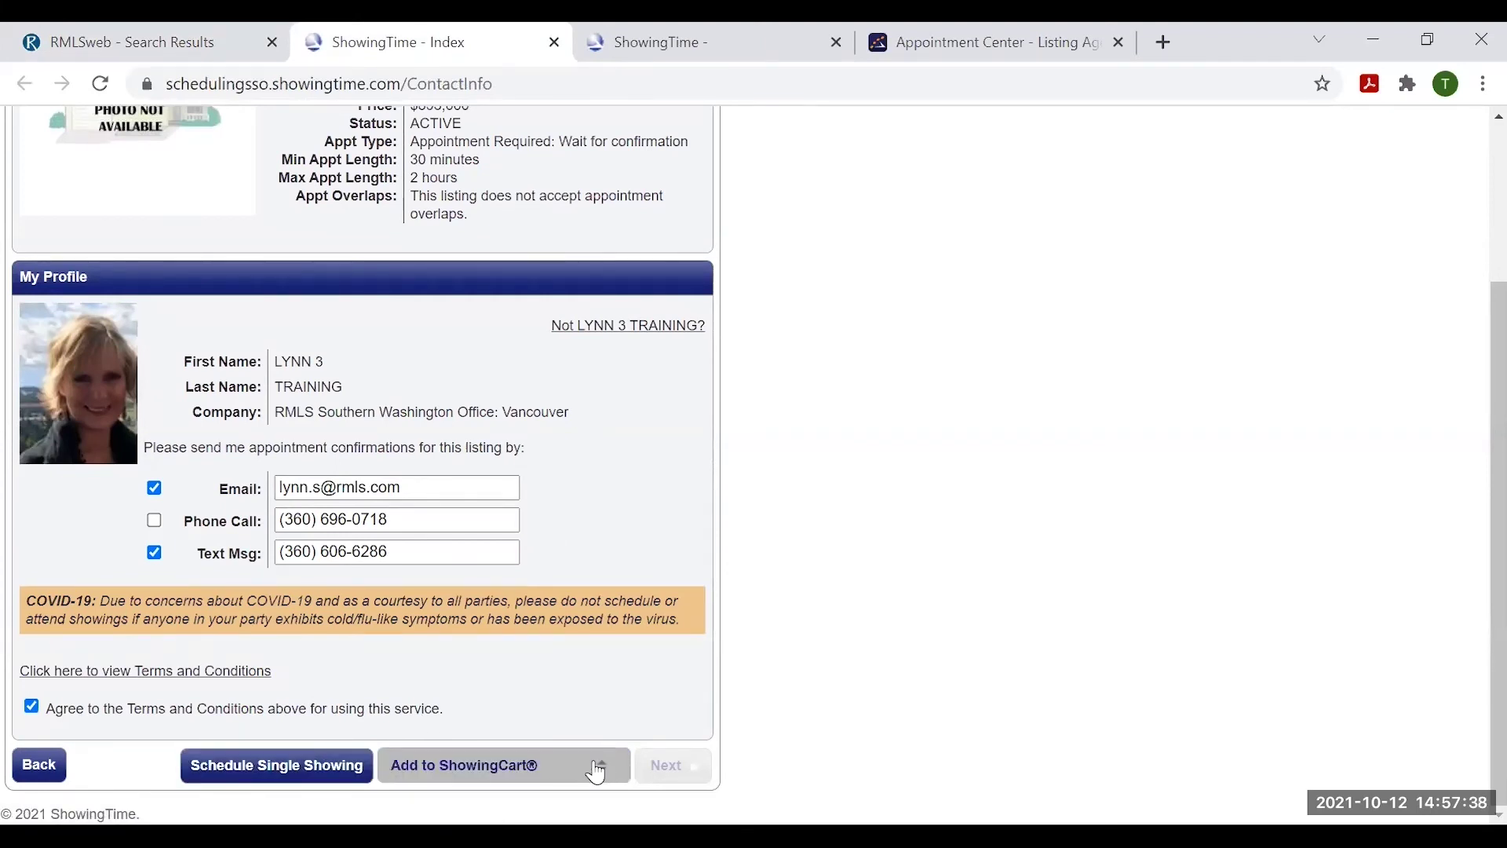
left_click(554, 768)
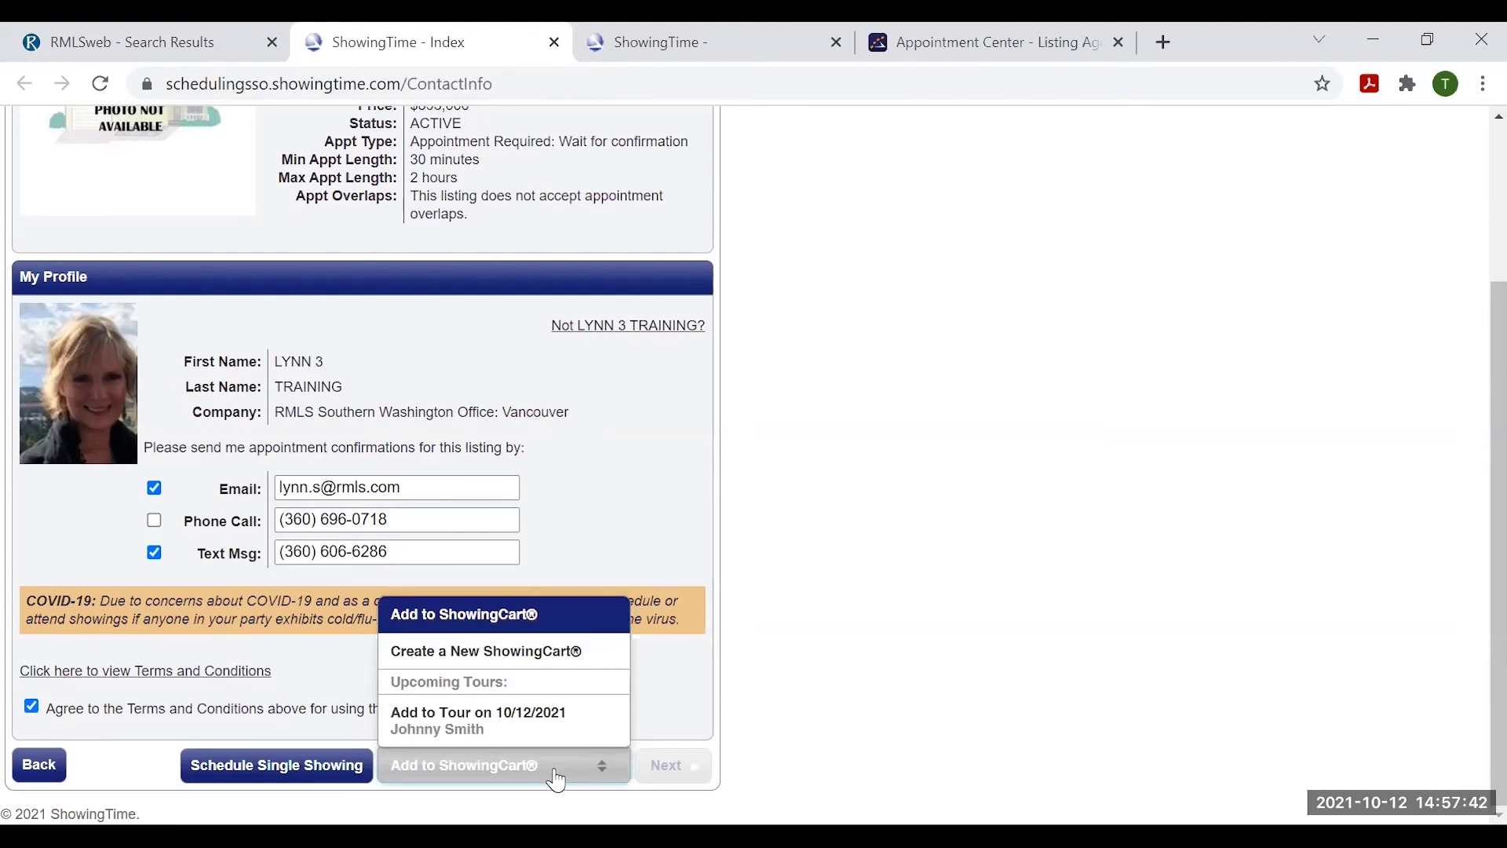
left_click(506, 658)
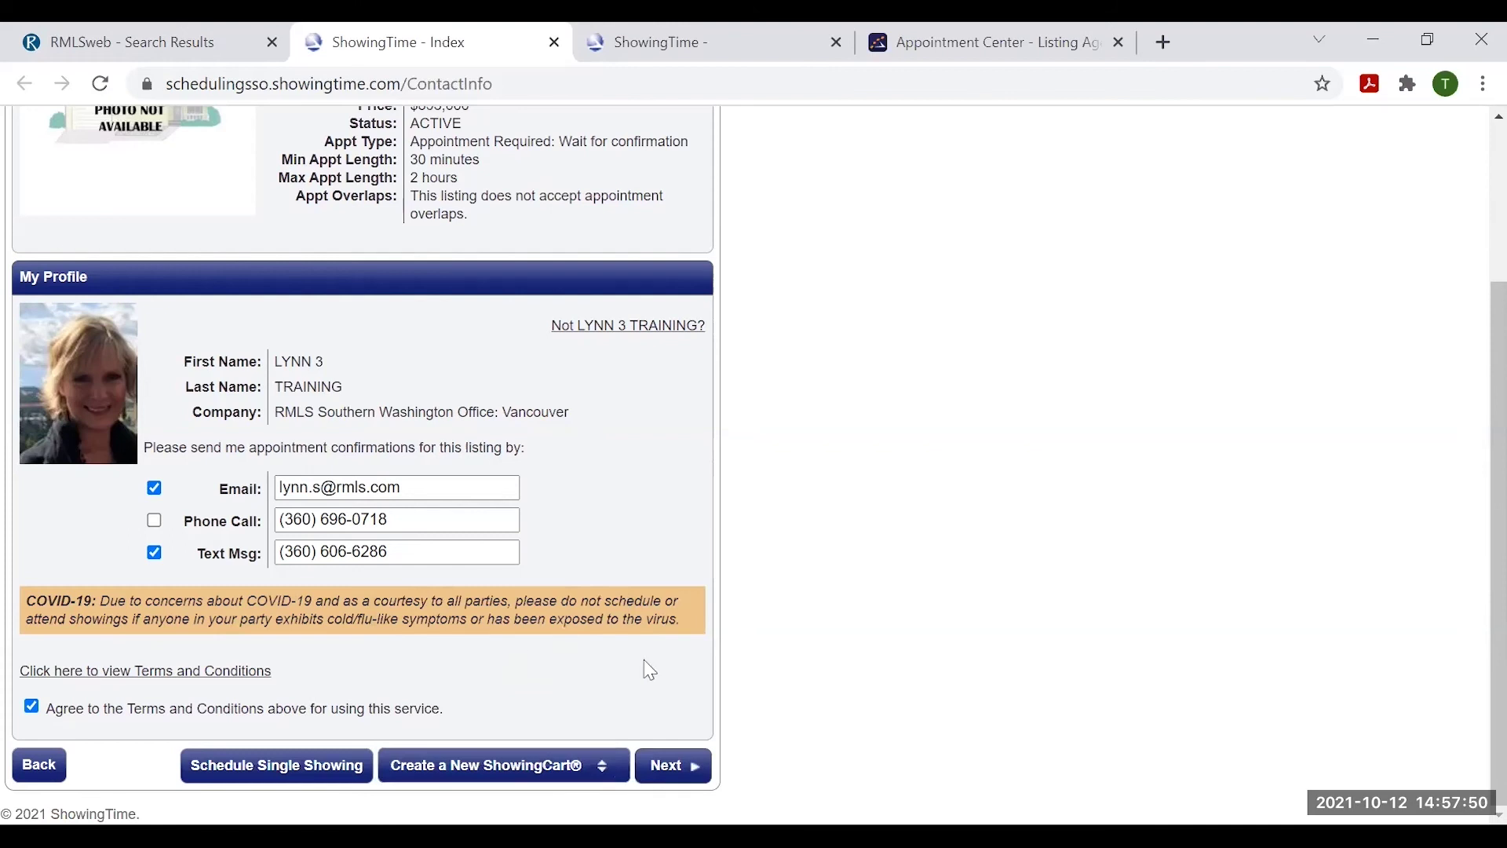
- Create a new tour dated October 13, 2021 with the buyer selected, starting with listing 21018680
left_click(675, 768)
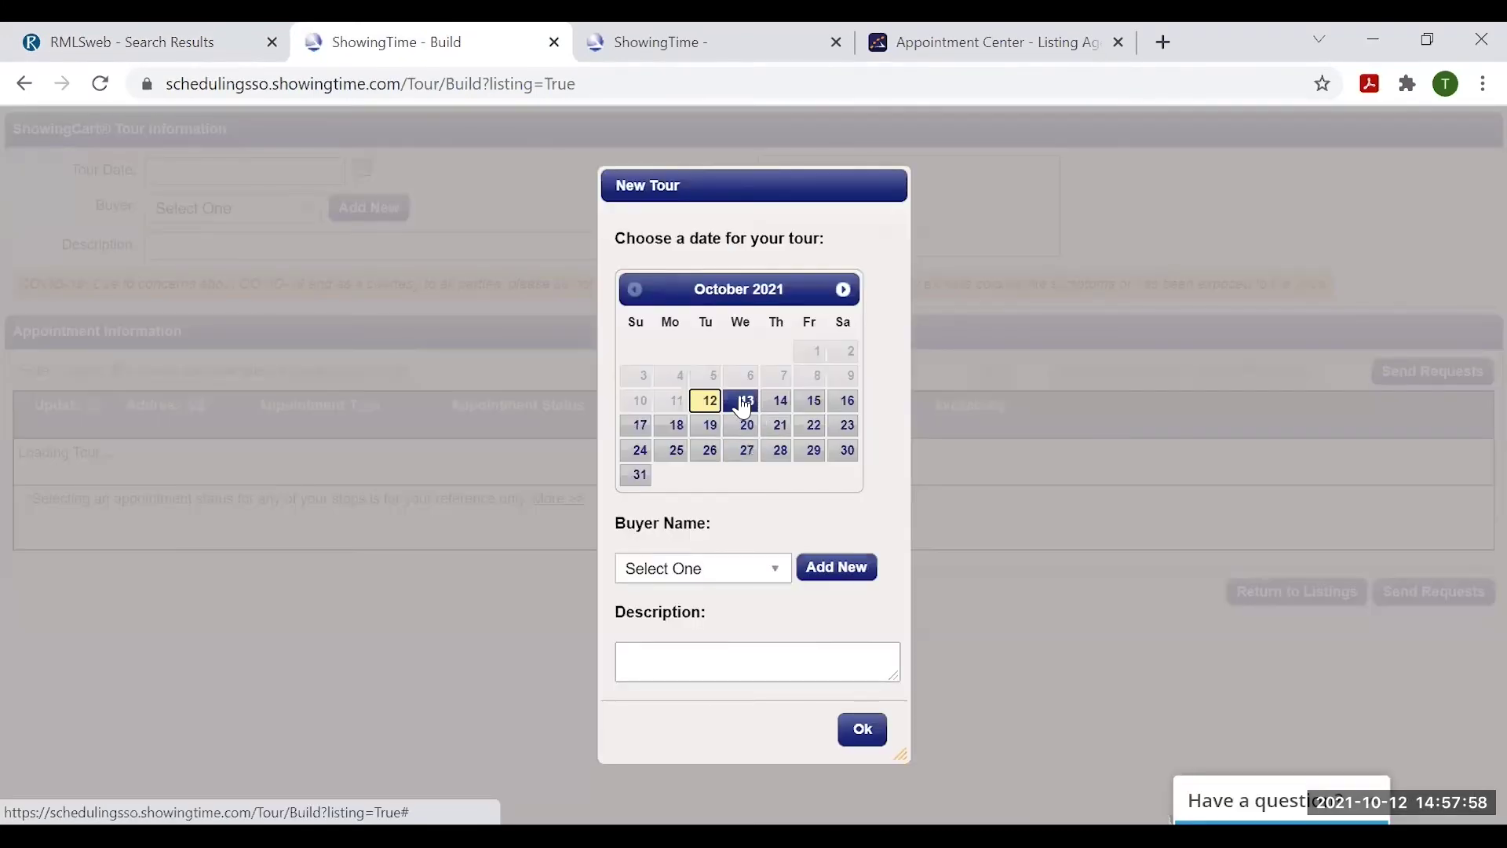
left_click(742, 405)
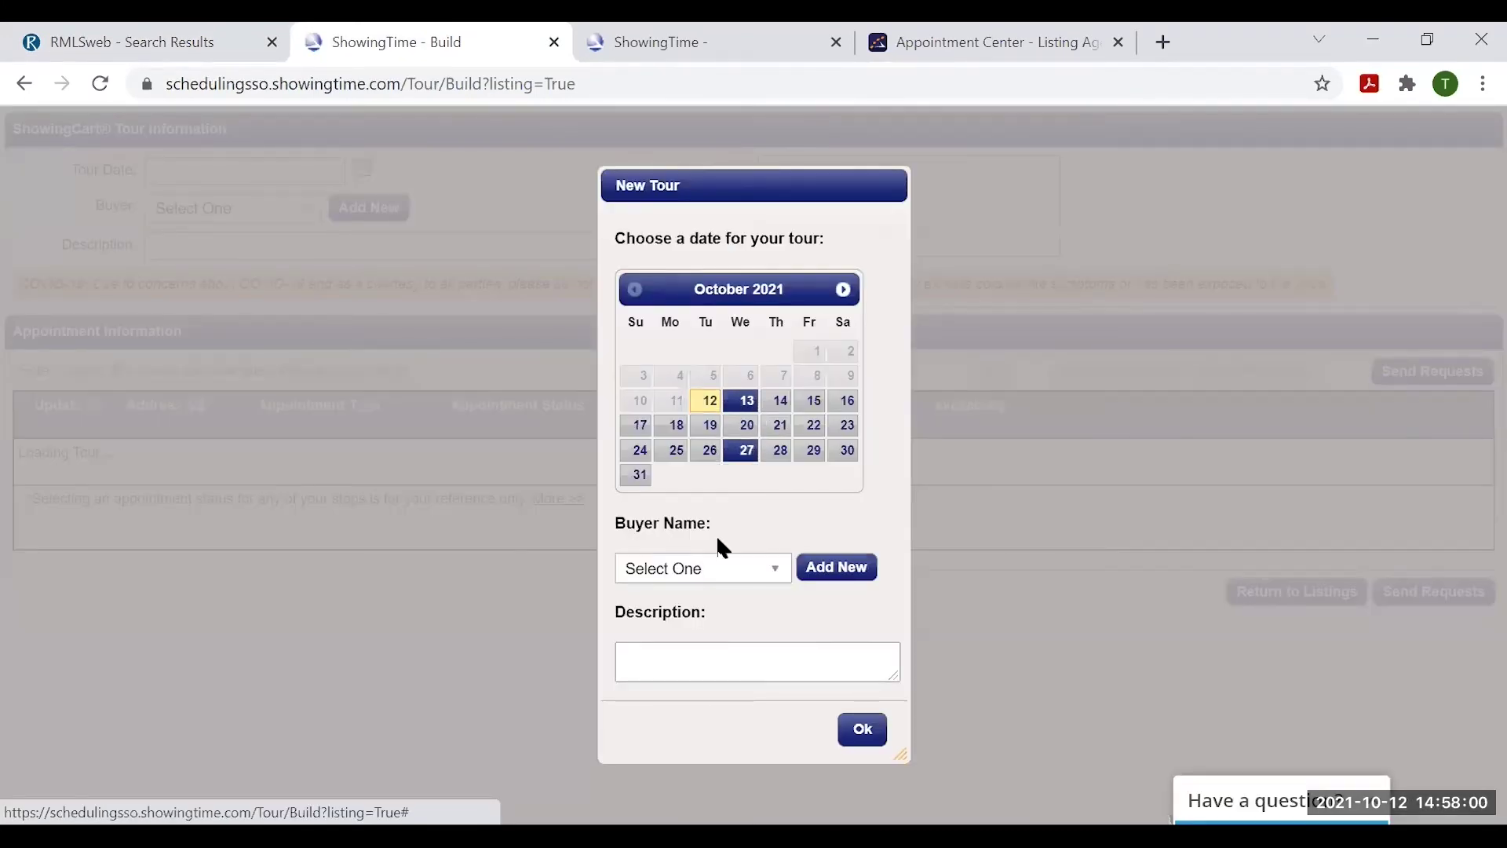
left_click(744, 579)
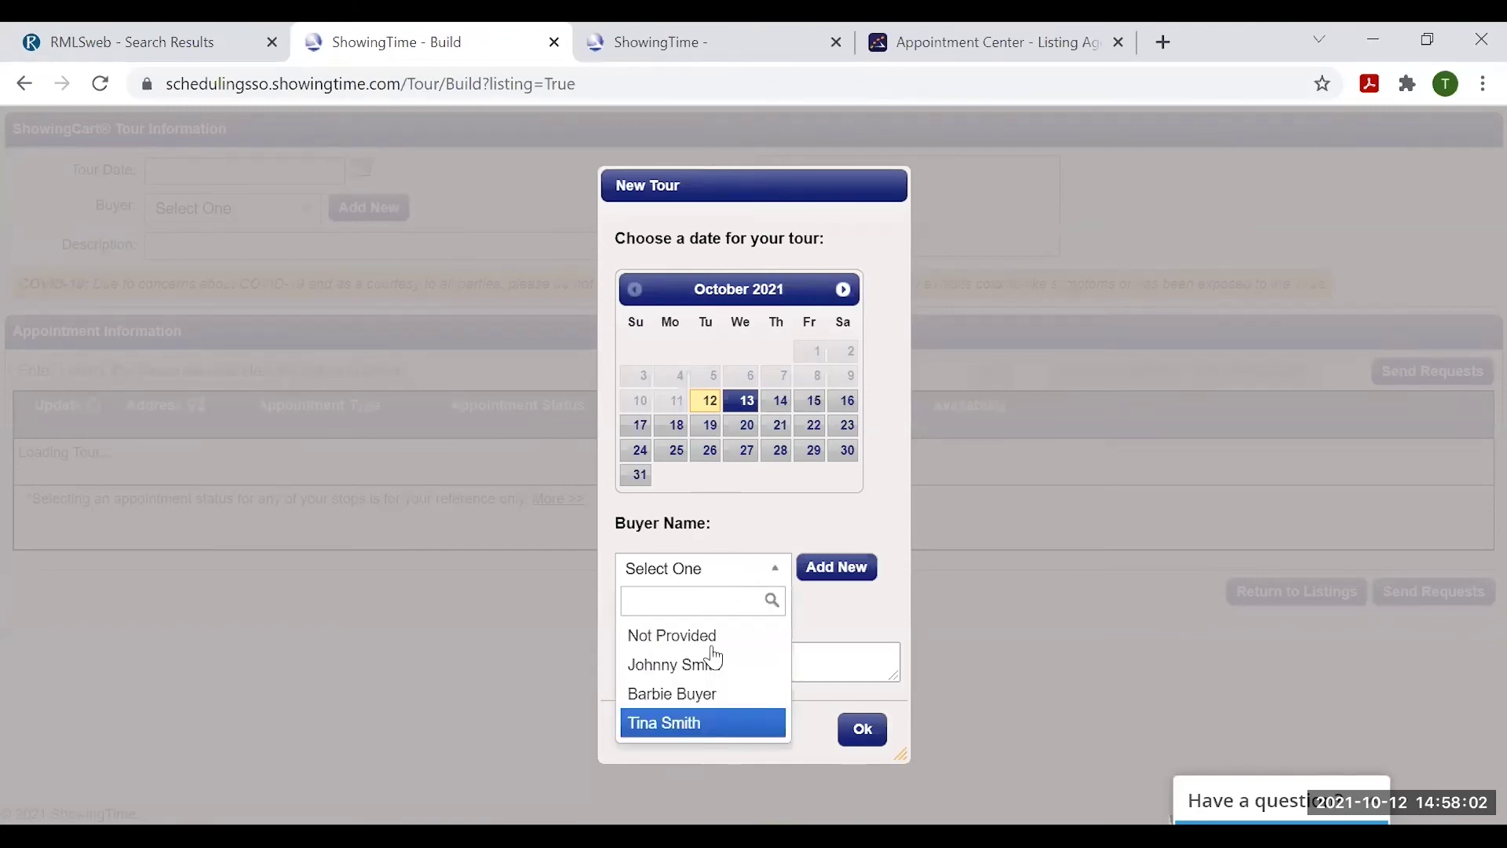
left_click(678, 704)
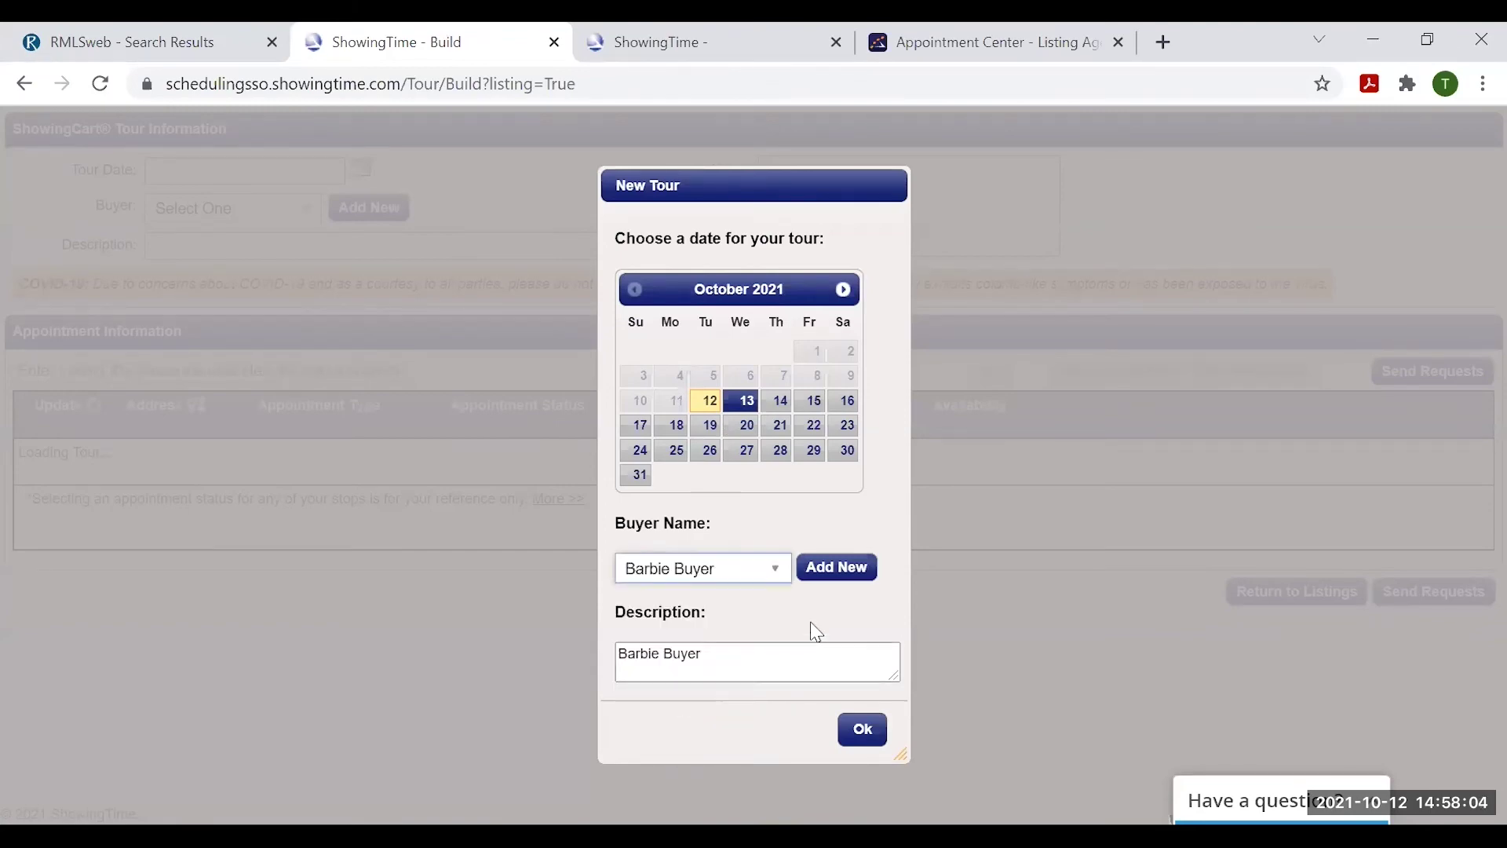
left_click(863, 730)
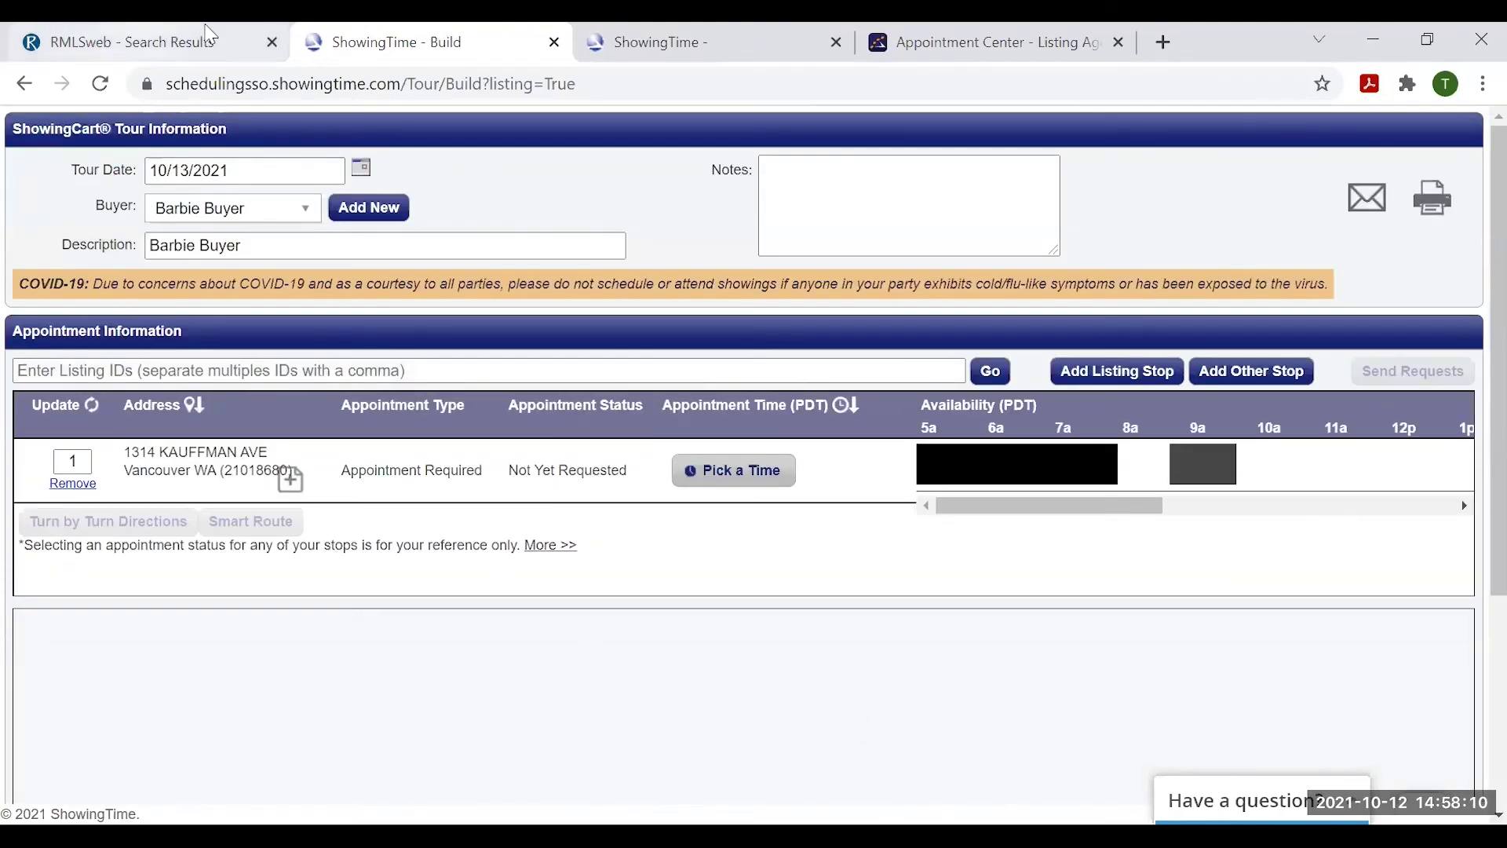
left_click(193, 47)
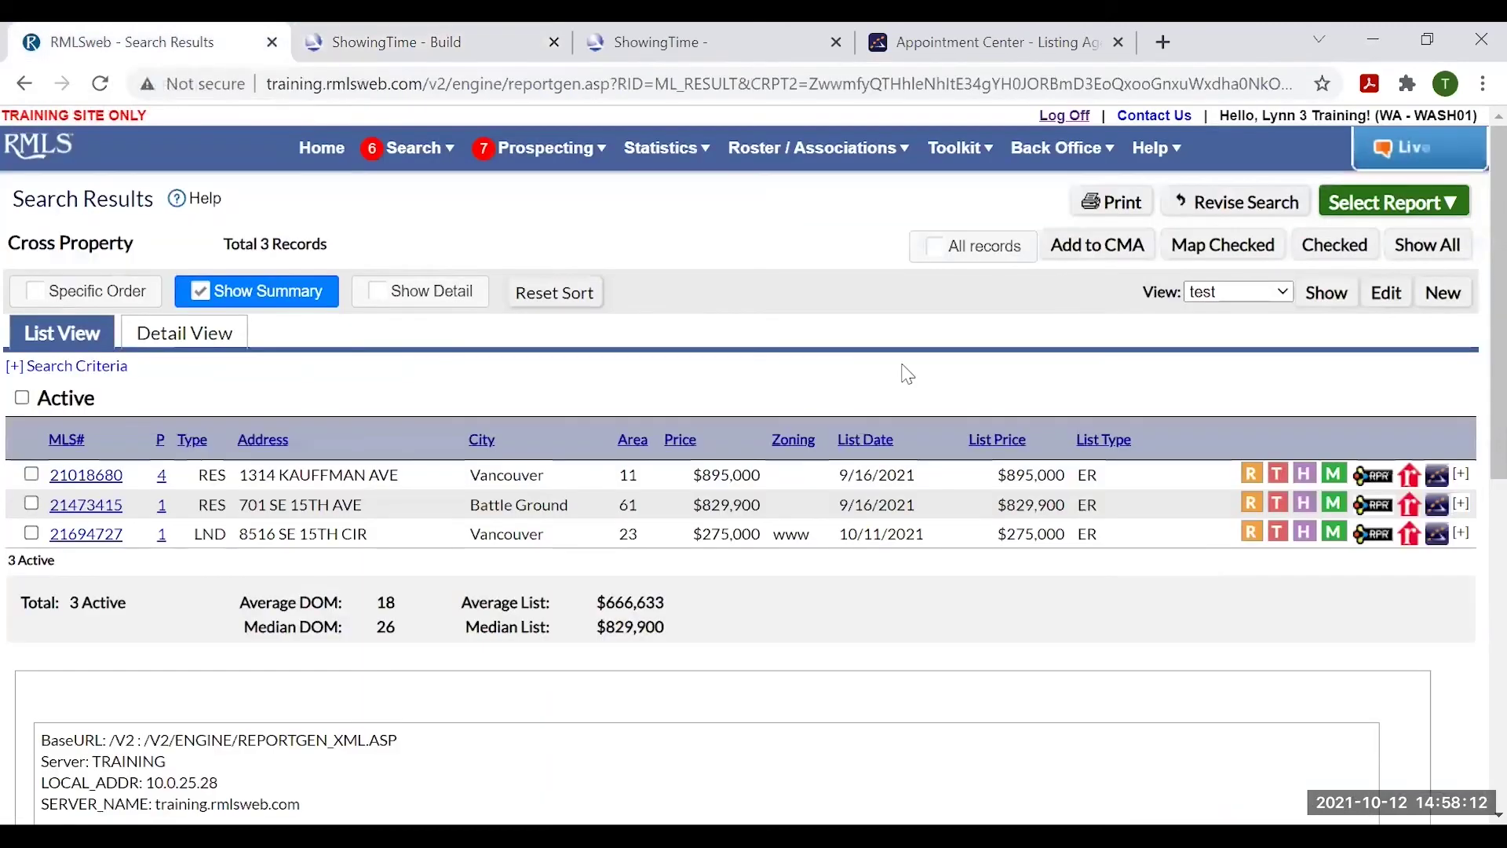
left_click(1439, 508)
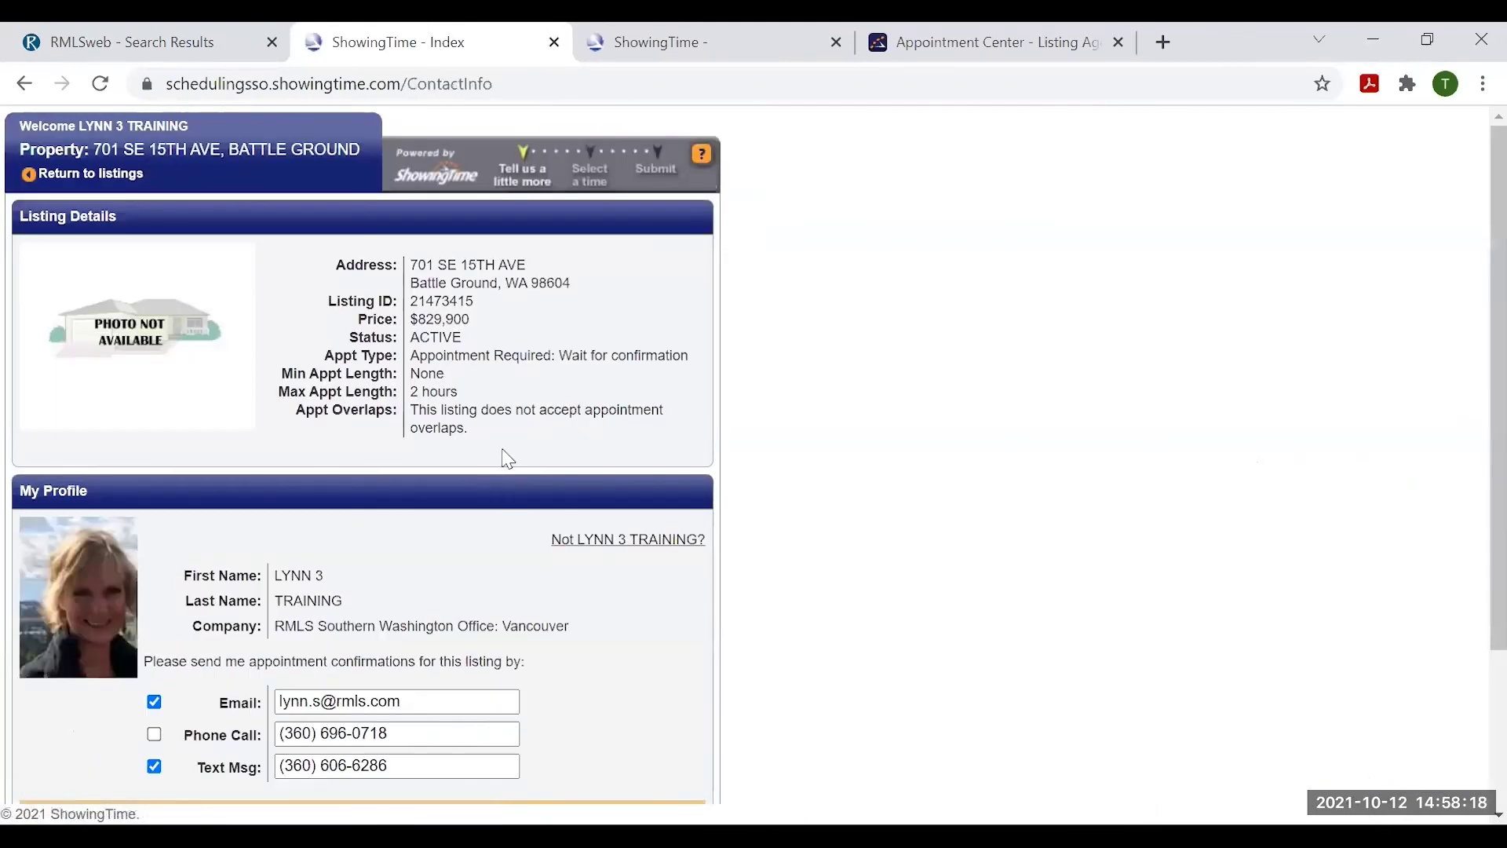
scroll(469, 545, "down", 3)
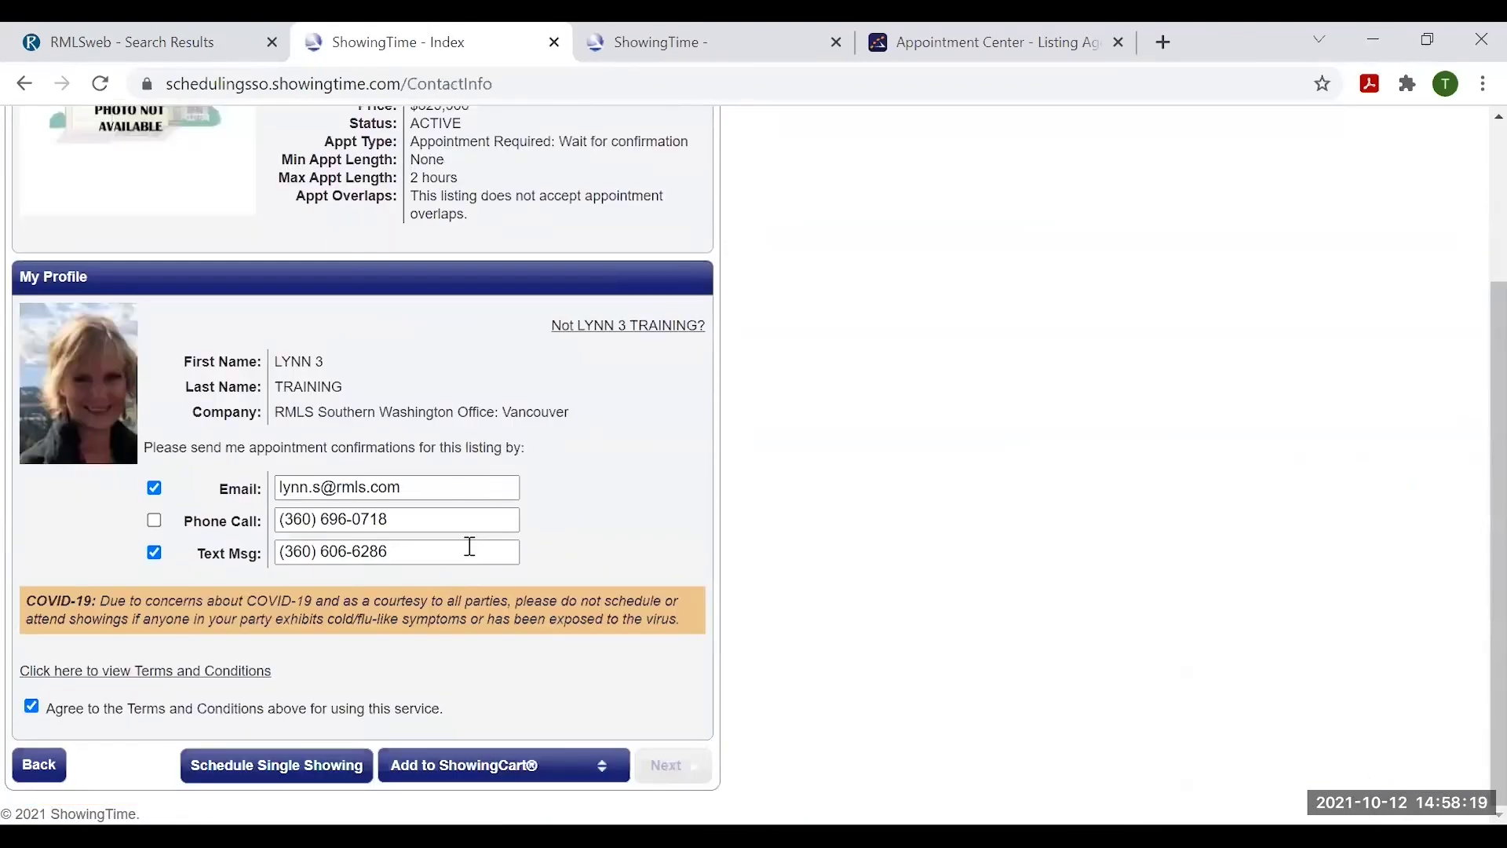
left_click(571, 769)
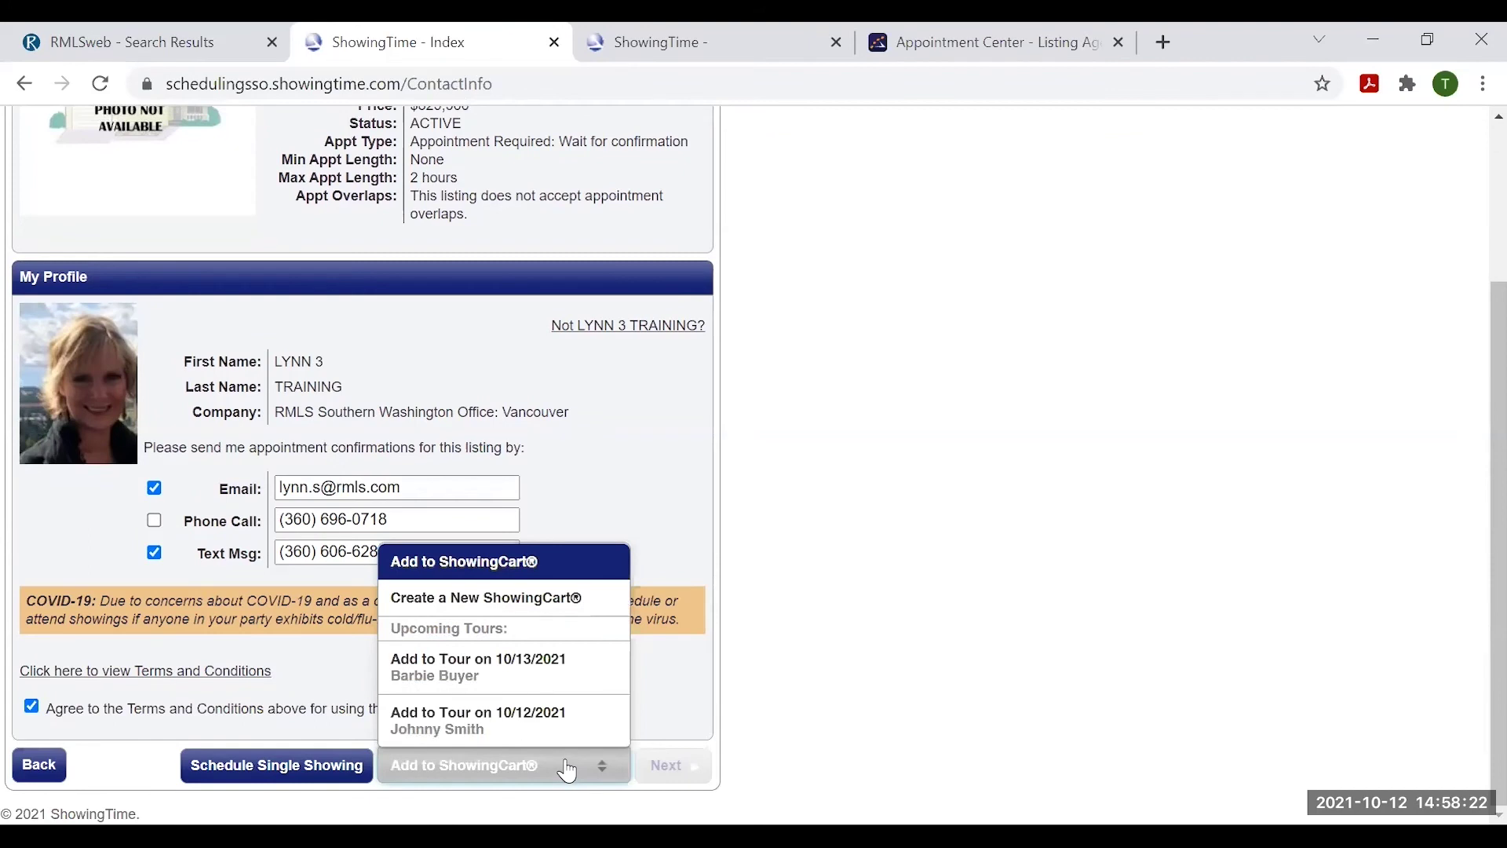
left_click(459, 667)
left_click(680, 773)
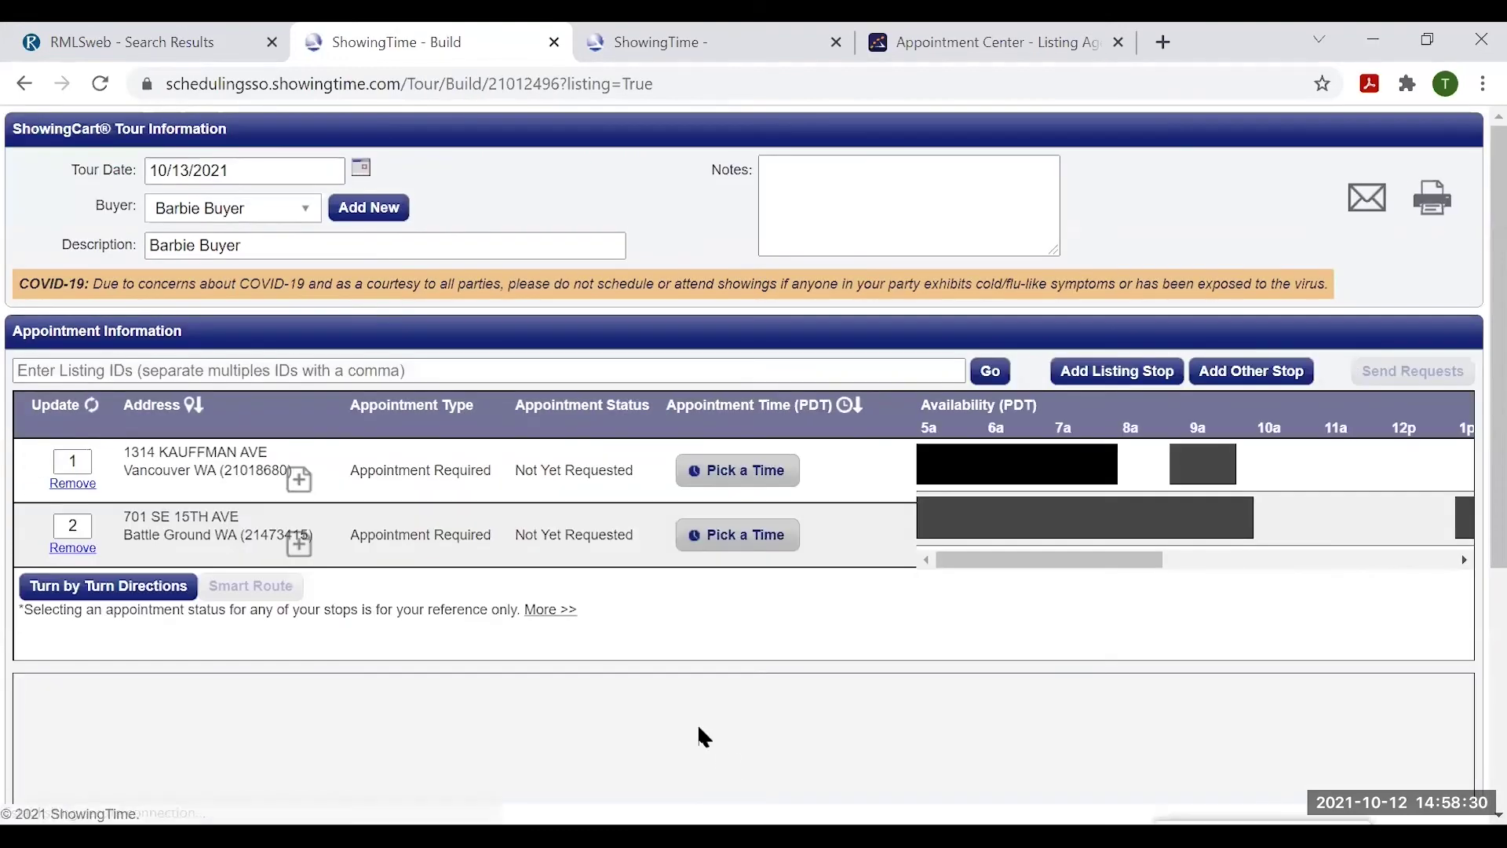
left_click(200, 39)
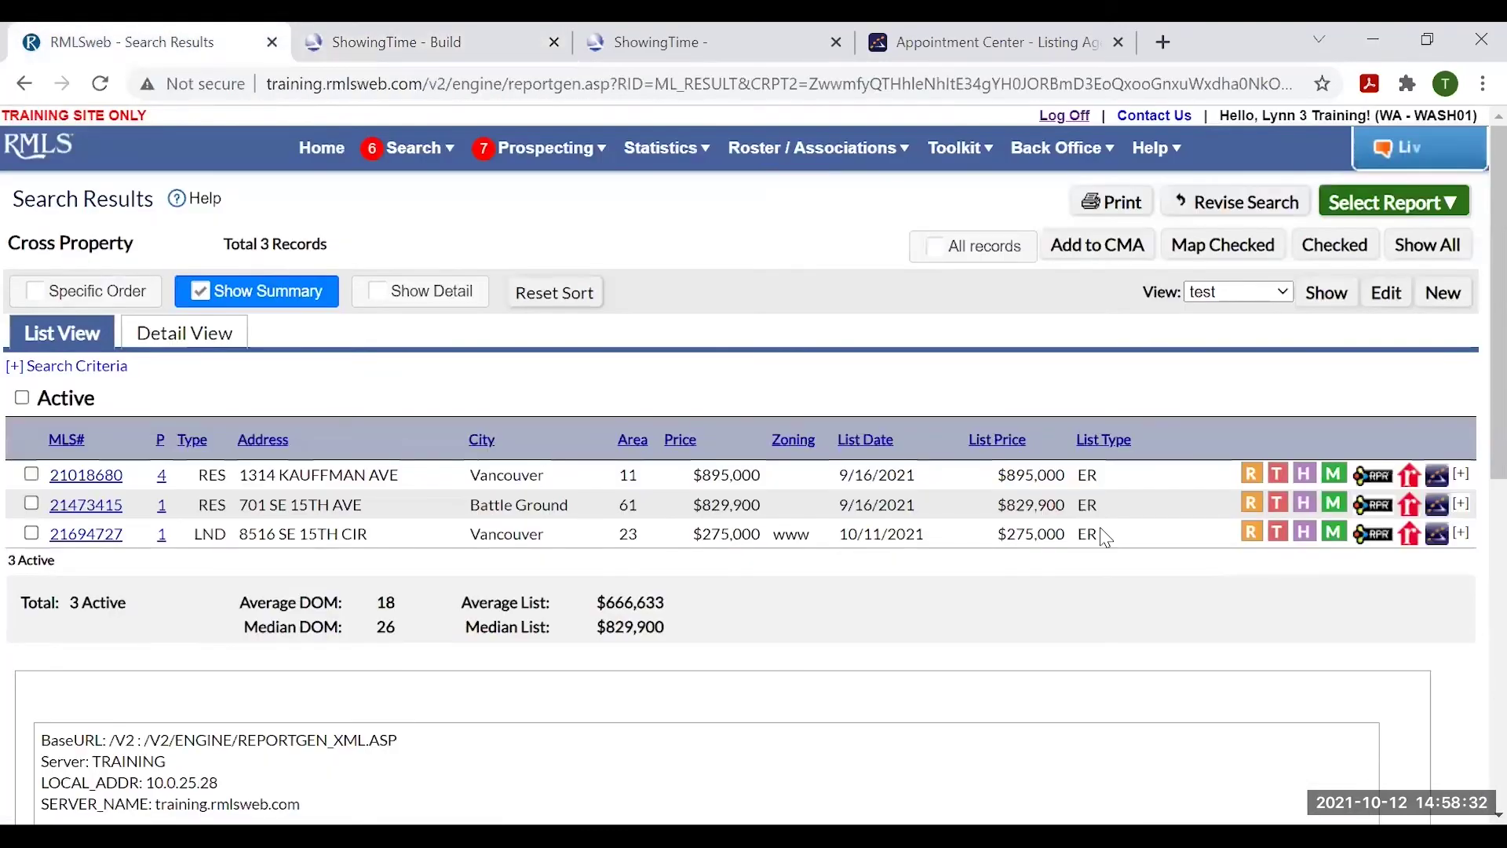
left_click(1443, 538)
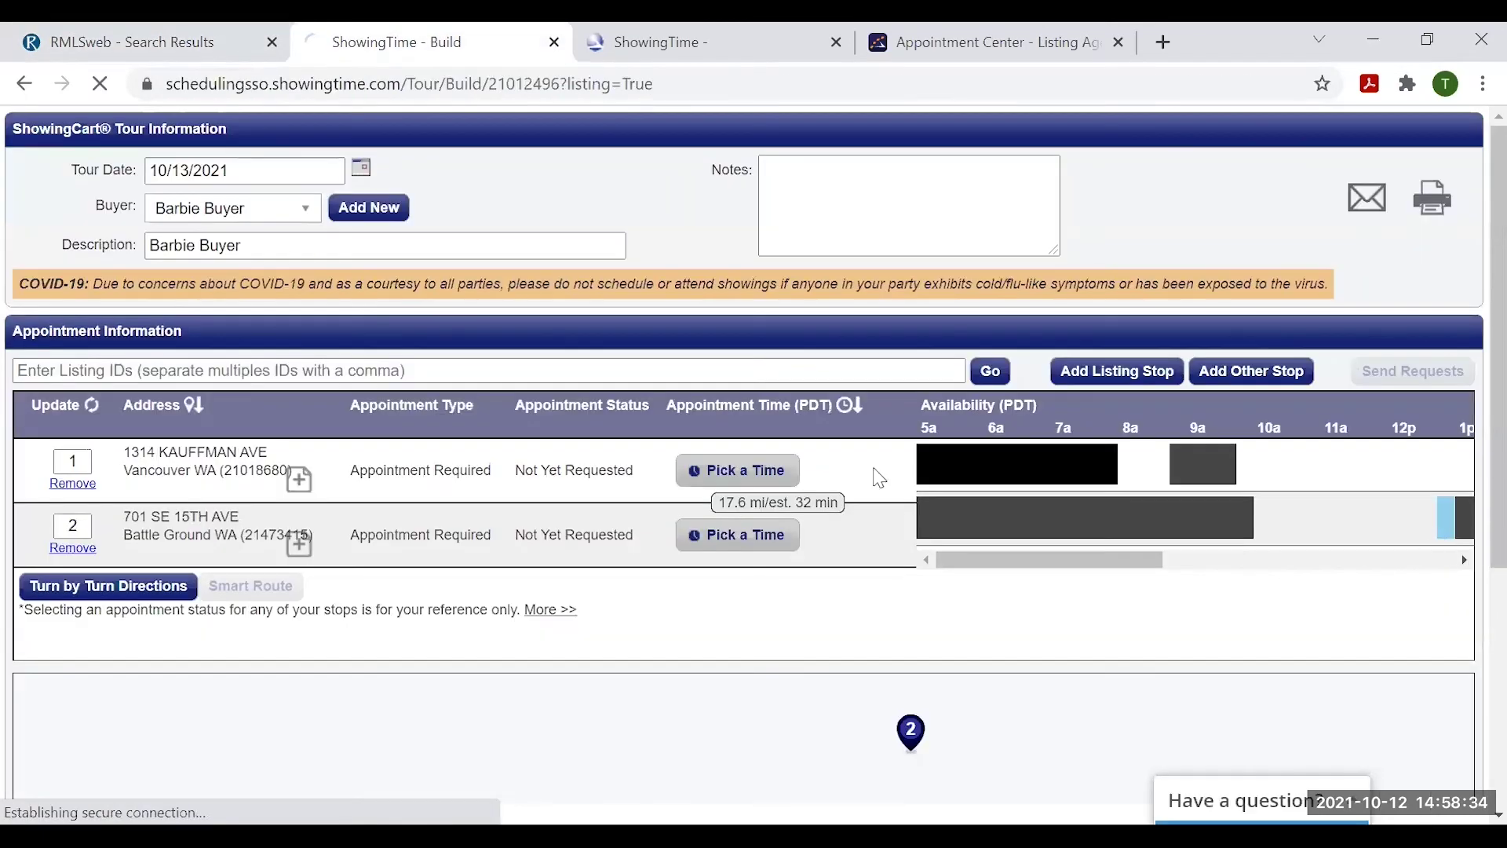
scroll(576, 667, "down", 3)
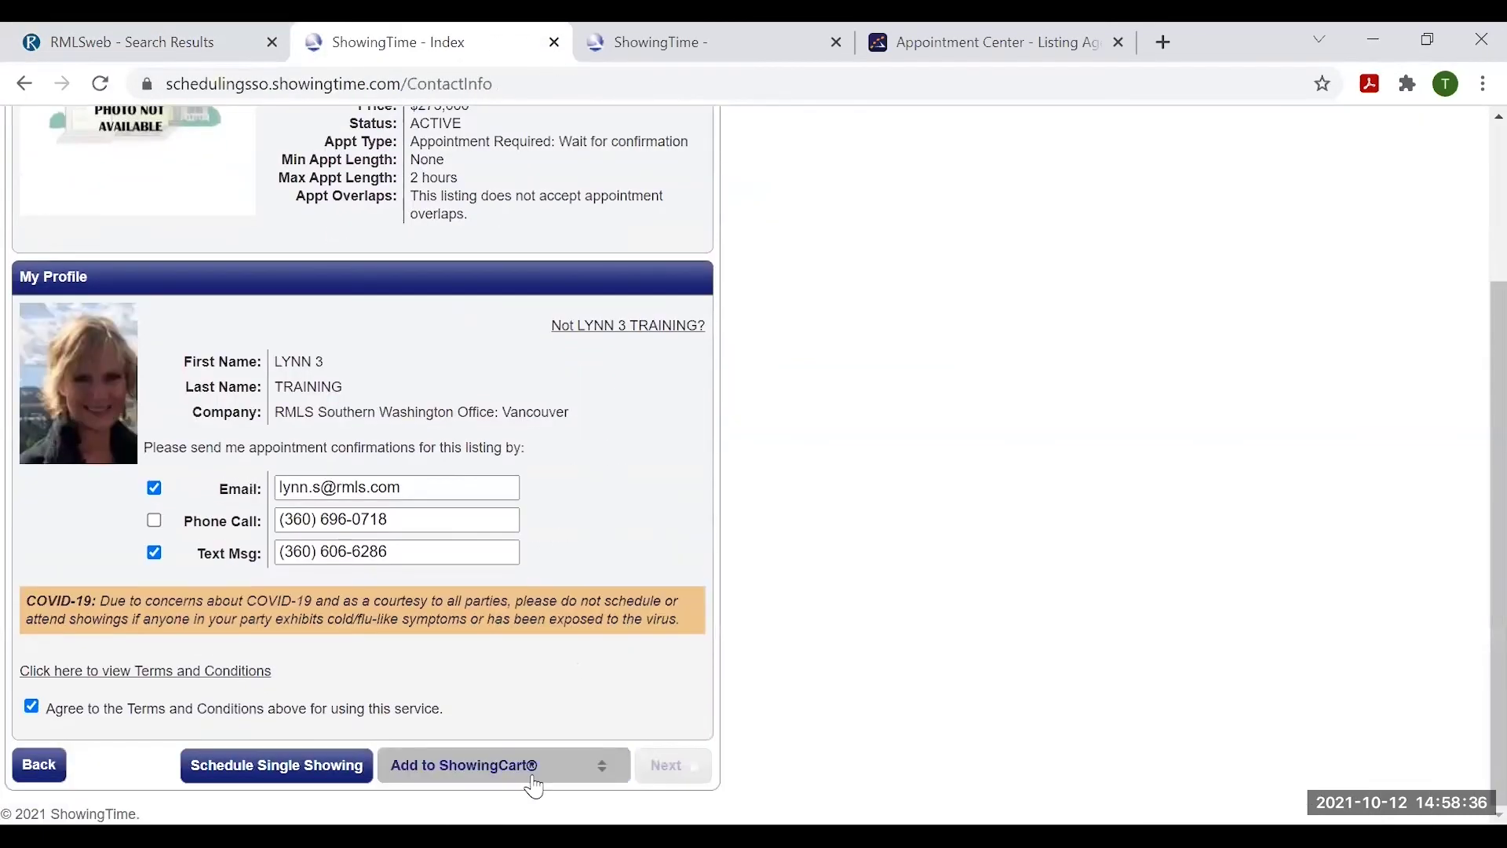
left_click(565, 767)
left_click(481, 672)
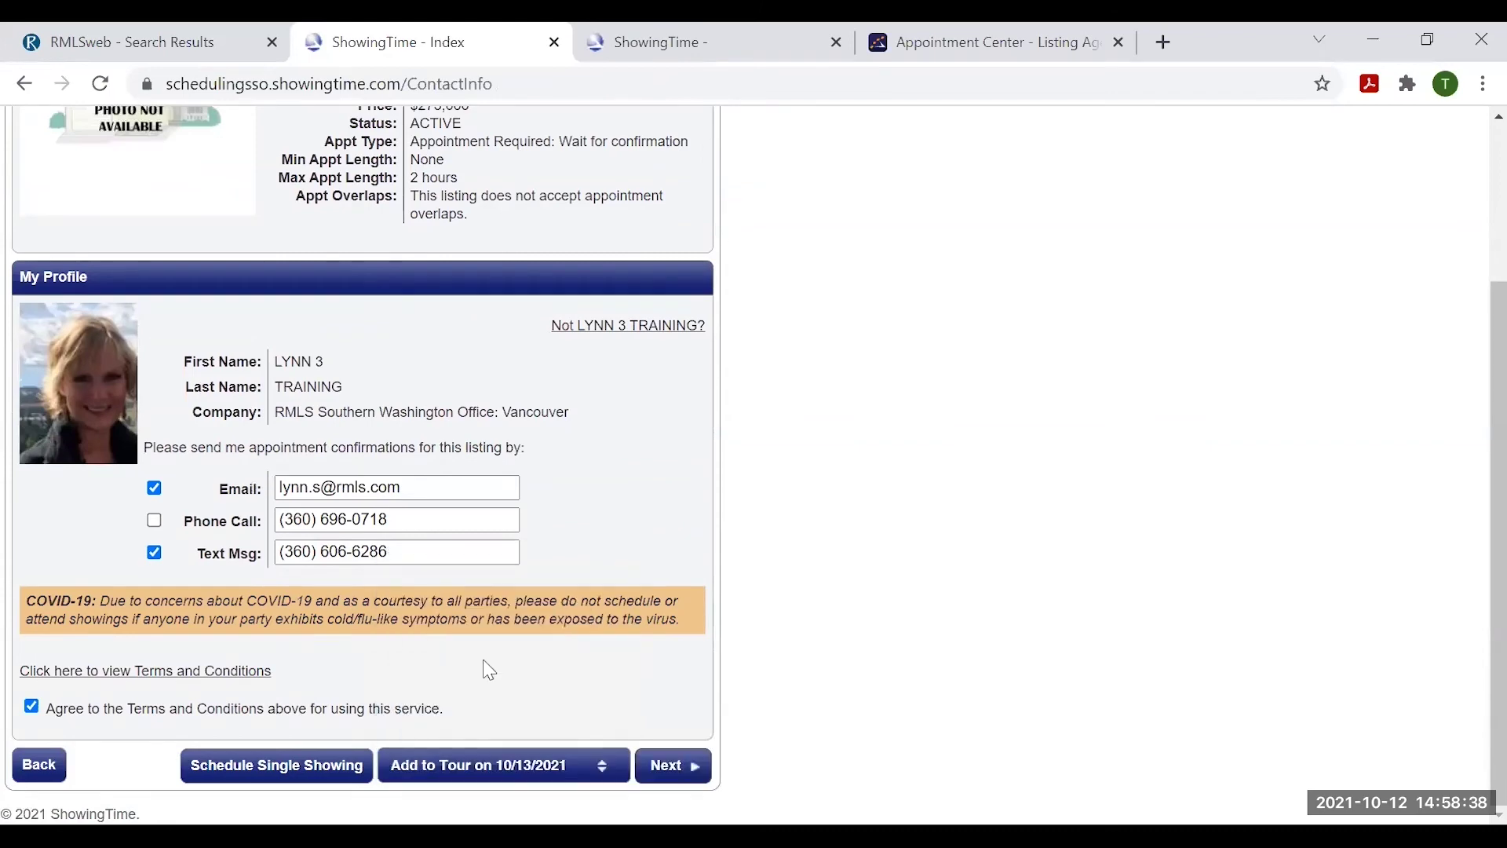
left_click(682, 768)
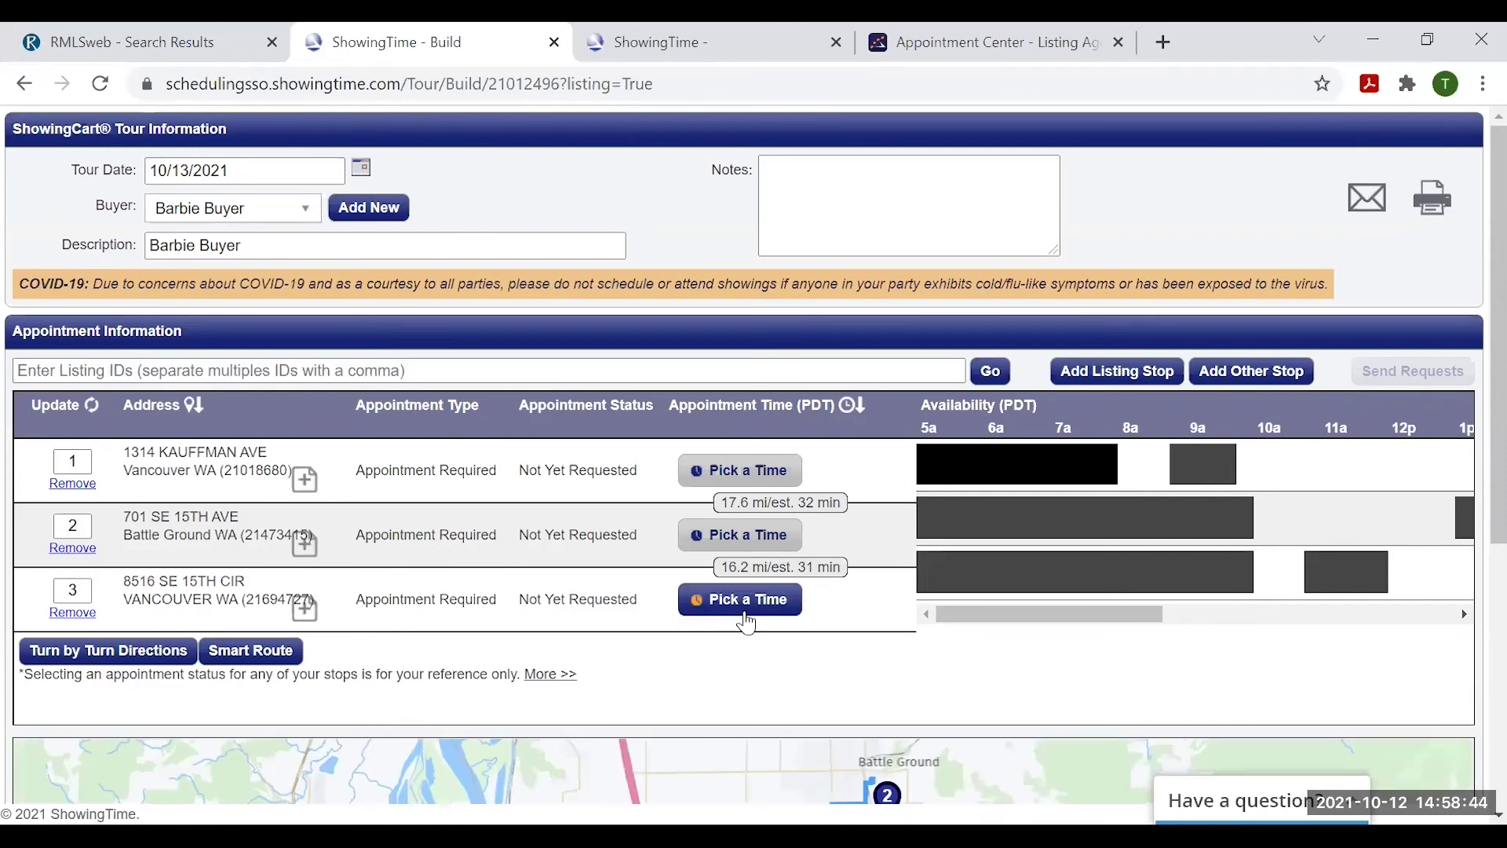
scroll(911, 514, "down", 1)
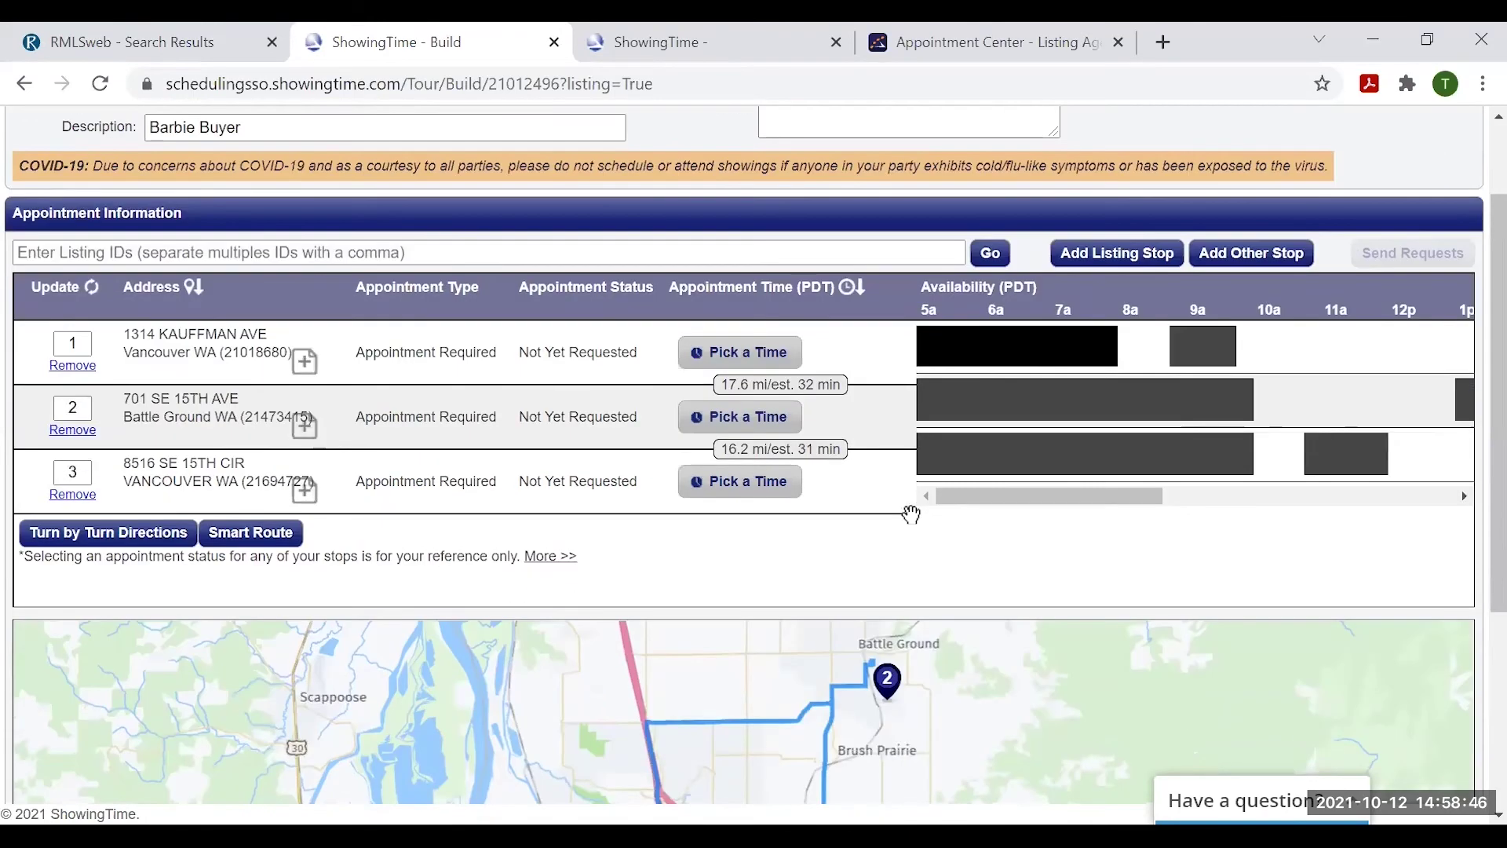
scroll(919, 517, "down", 1)
scroll(1084, 470, "down", 1)
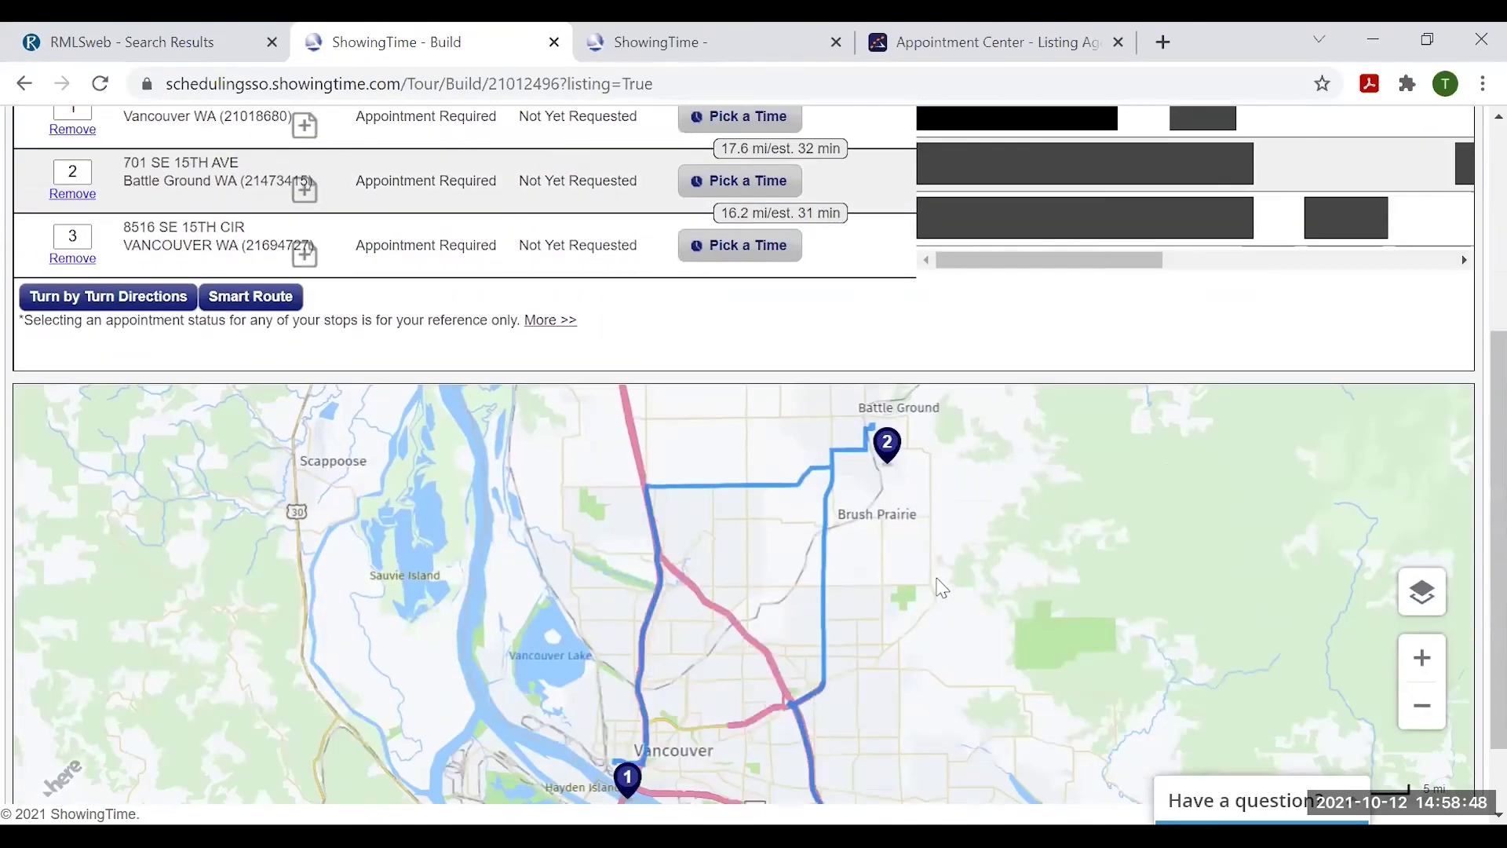
scroll(938, 617, "down", 1)
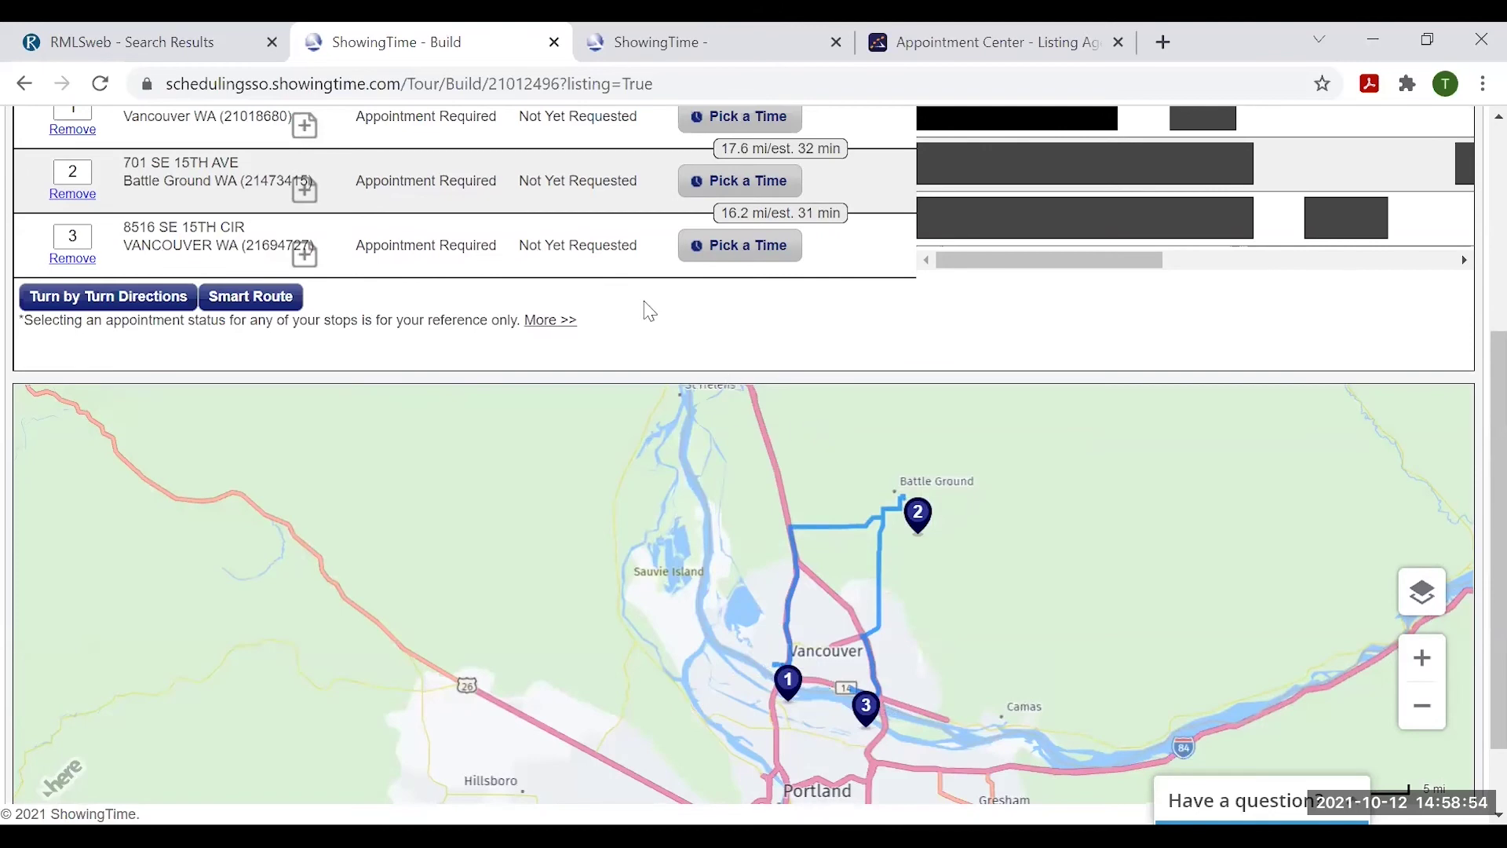
scroll(620, 264, "up", 1)
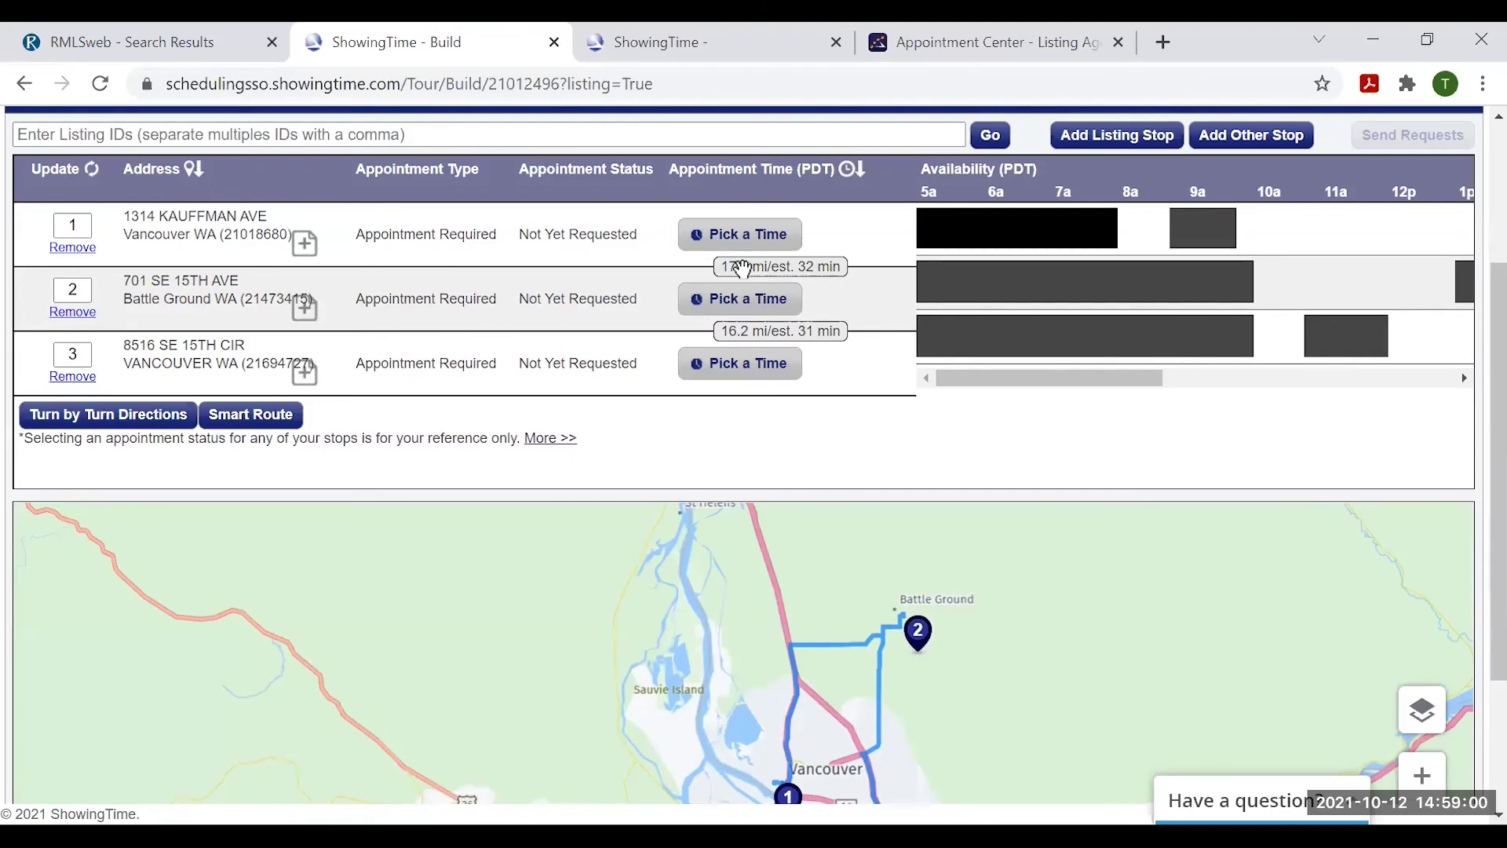
scroll(877, 271, "up", 1)
scroll(879, 275, "down", 1)
scroll(800, 370, "down", 1)
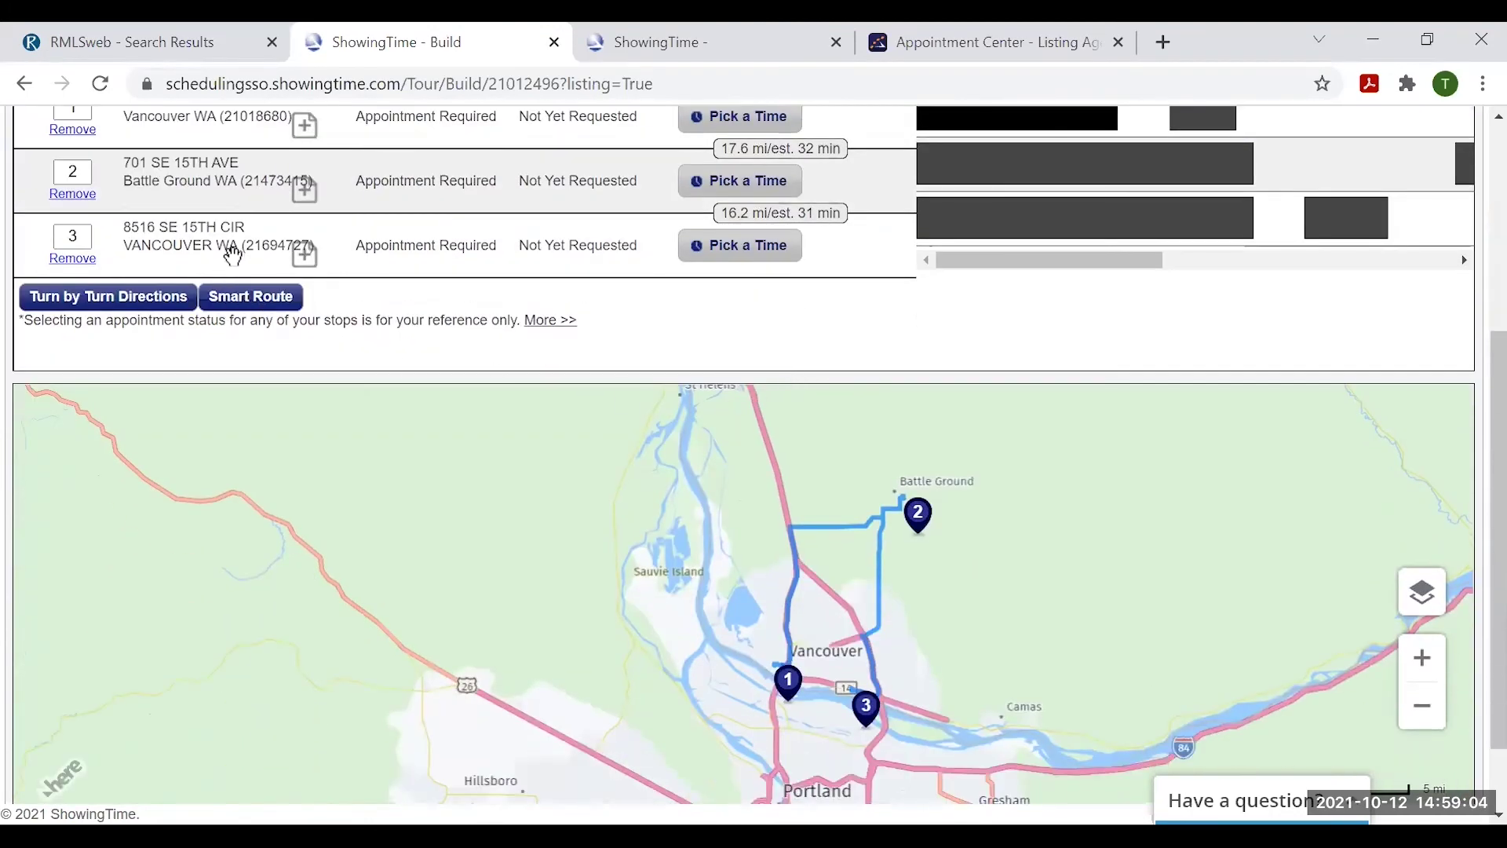
scroll(323, 365, "up", 1)
left_click_drag(222, 368, 228, 300)
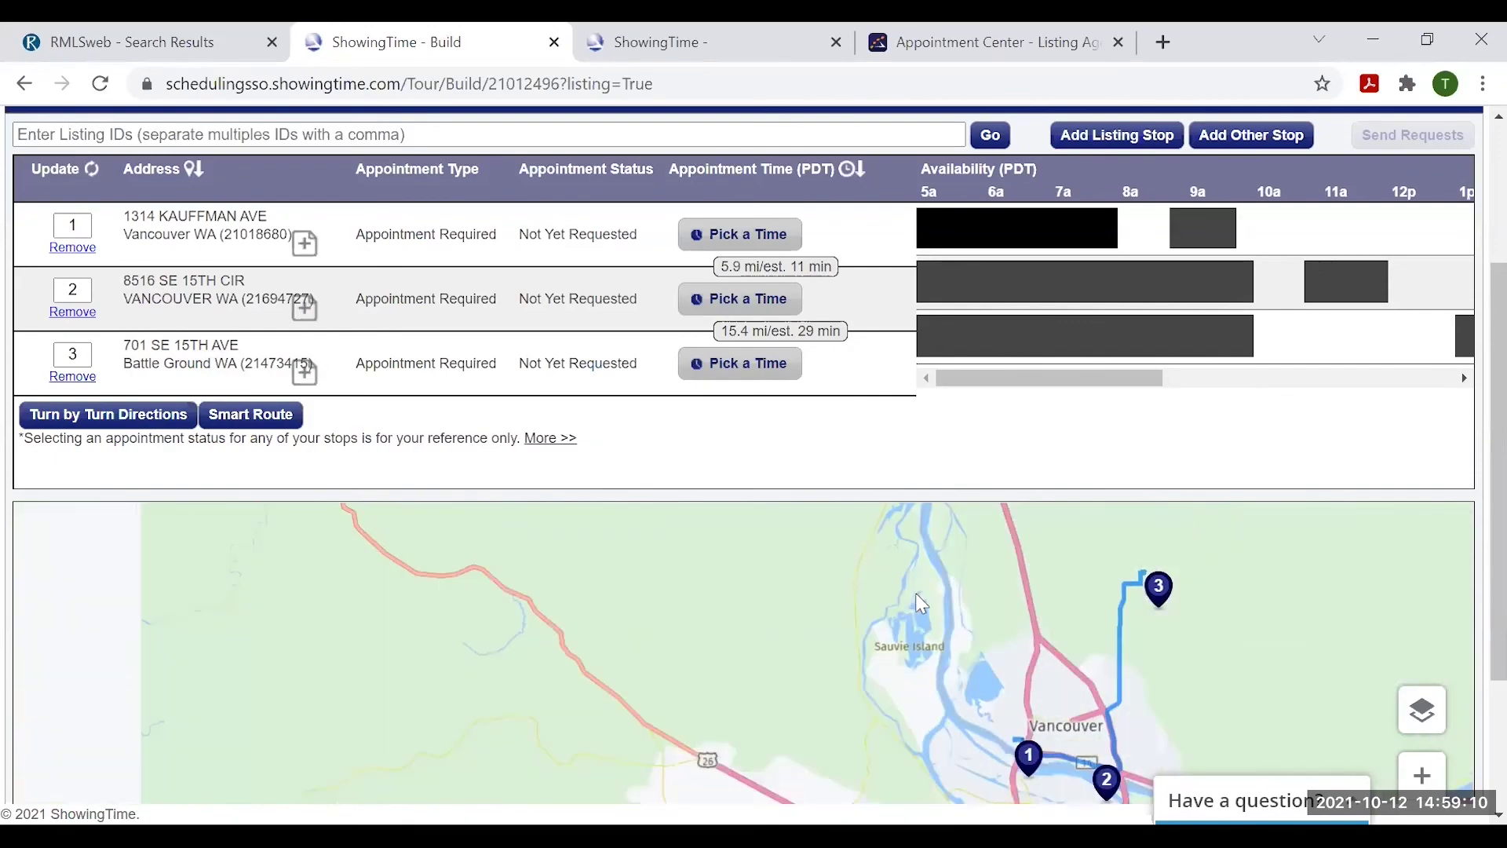
scroll(921, 602, "up", 1)
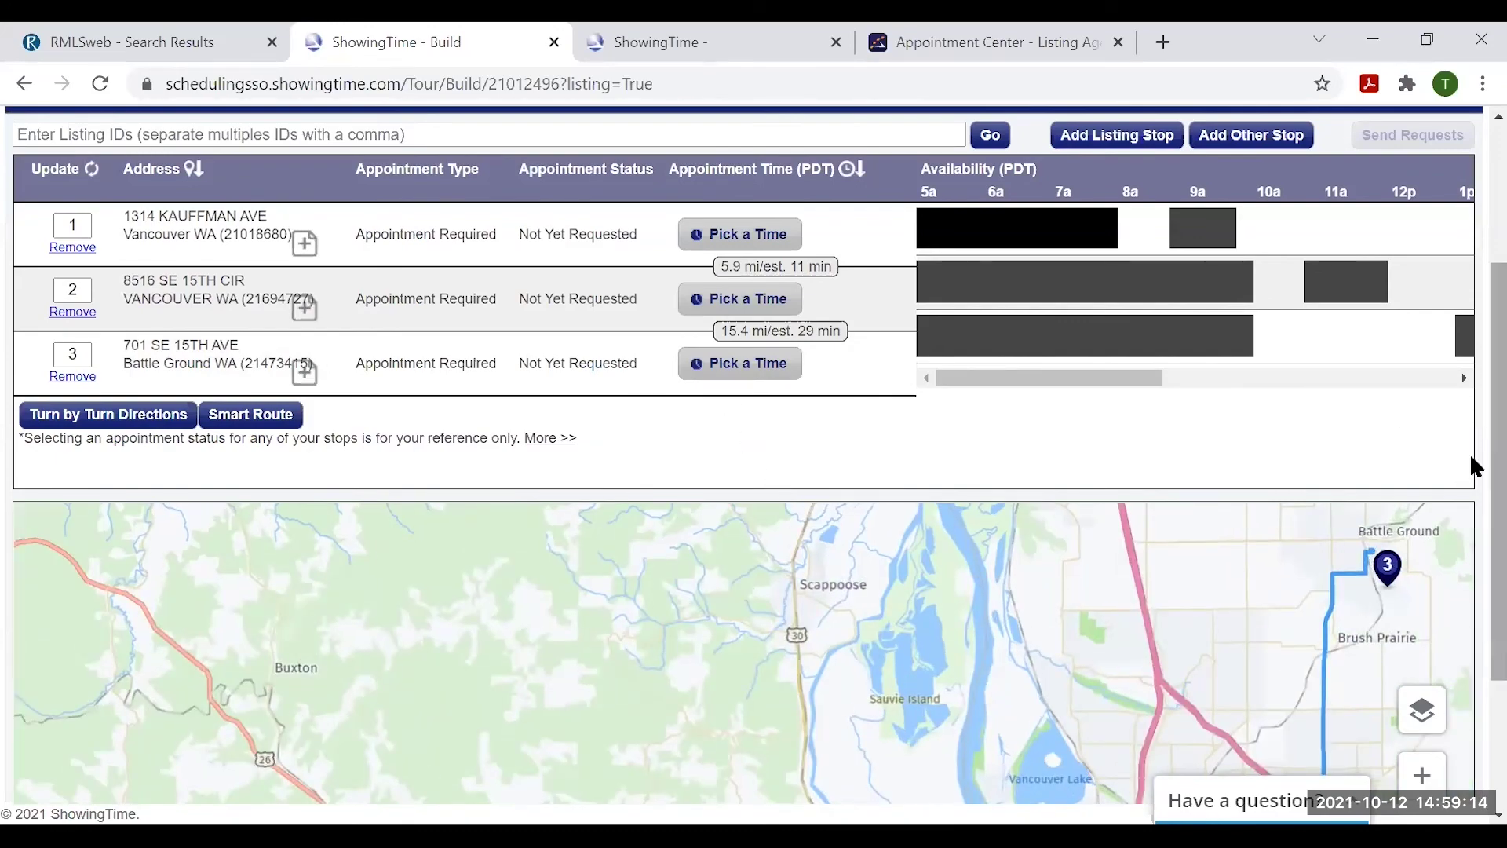
scroll(1476, 467, "up", 3)
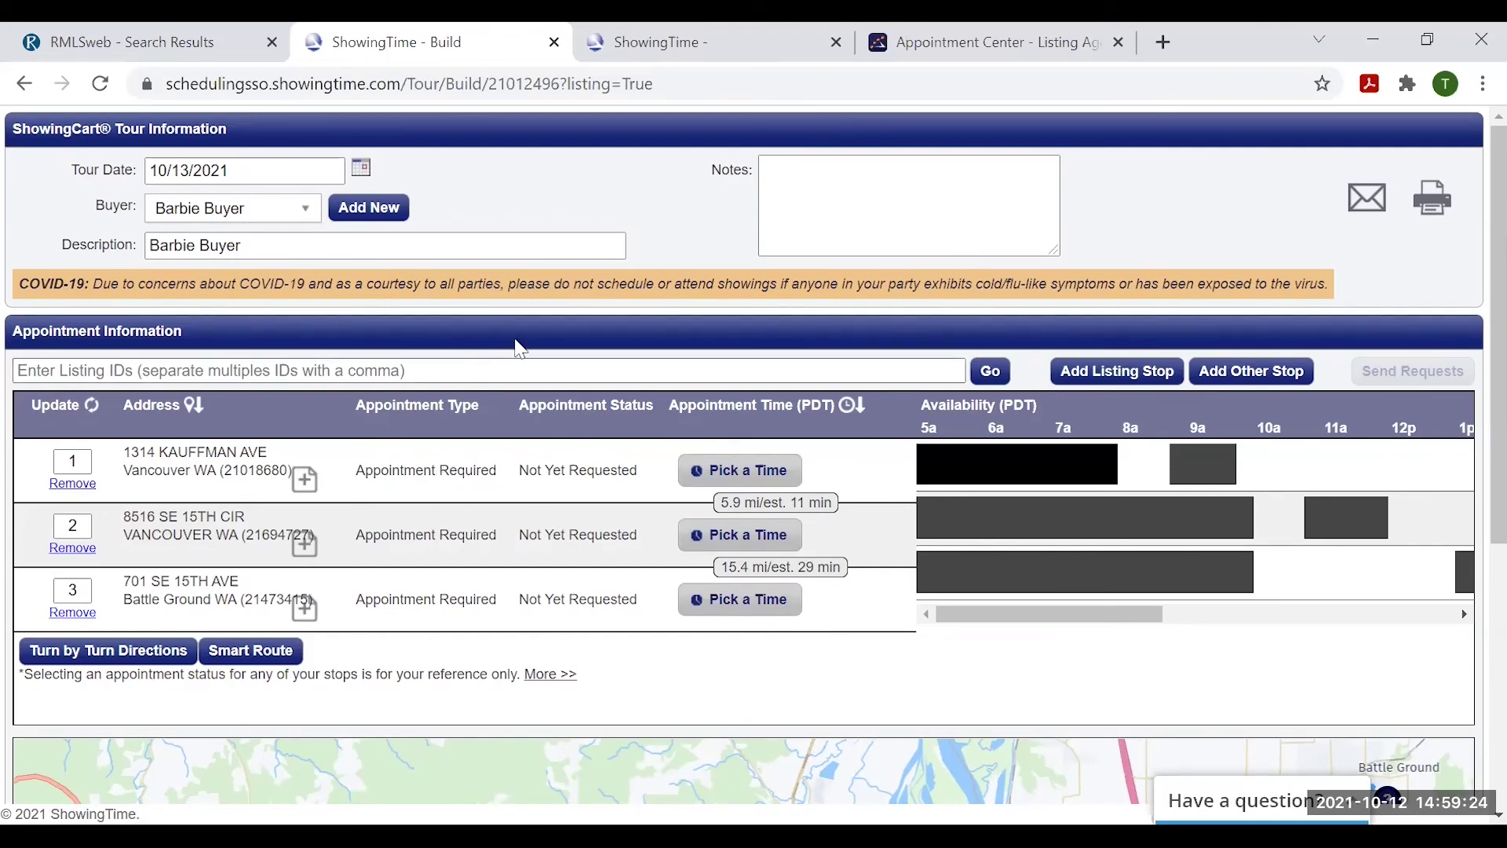
left_click(1257, 375)
type("coffee")
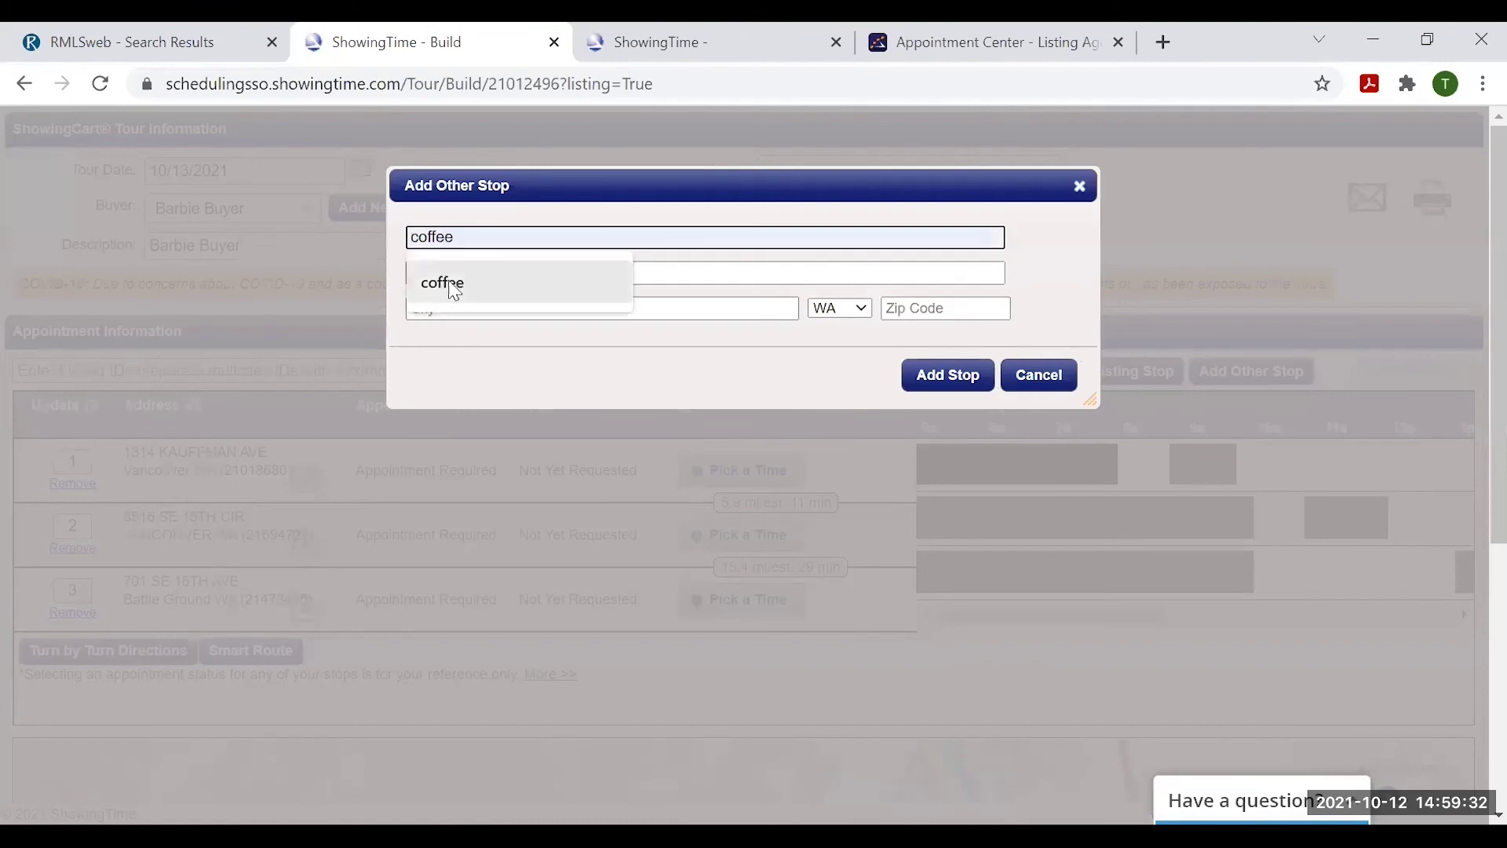
left_click(451, 284)
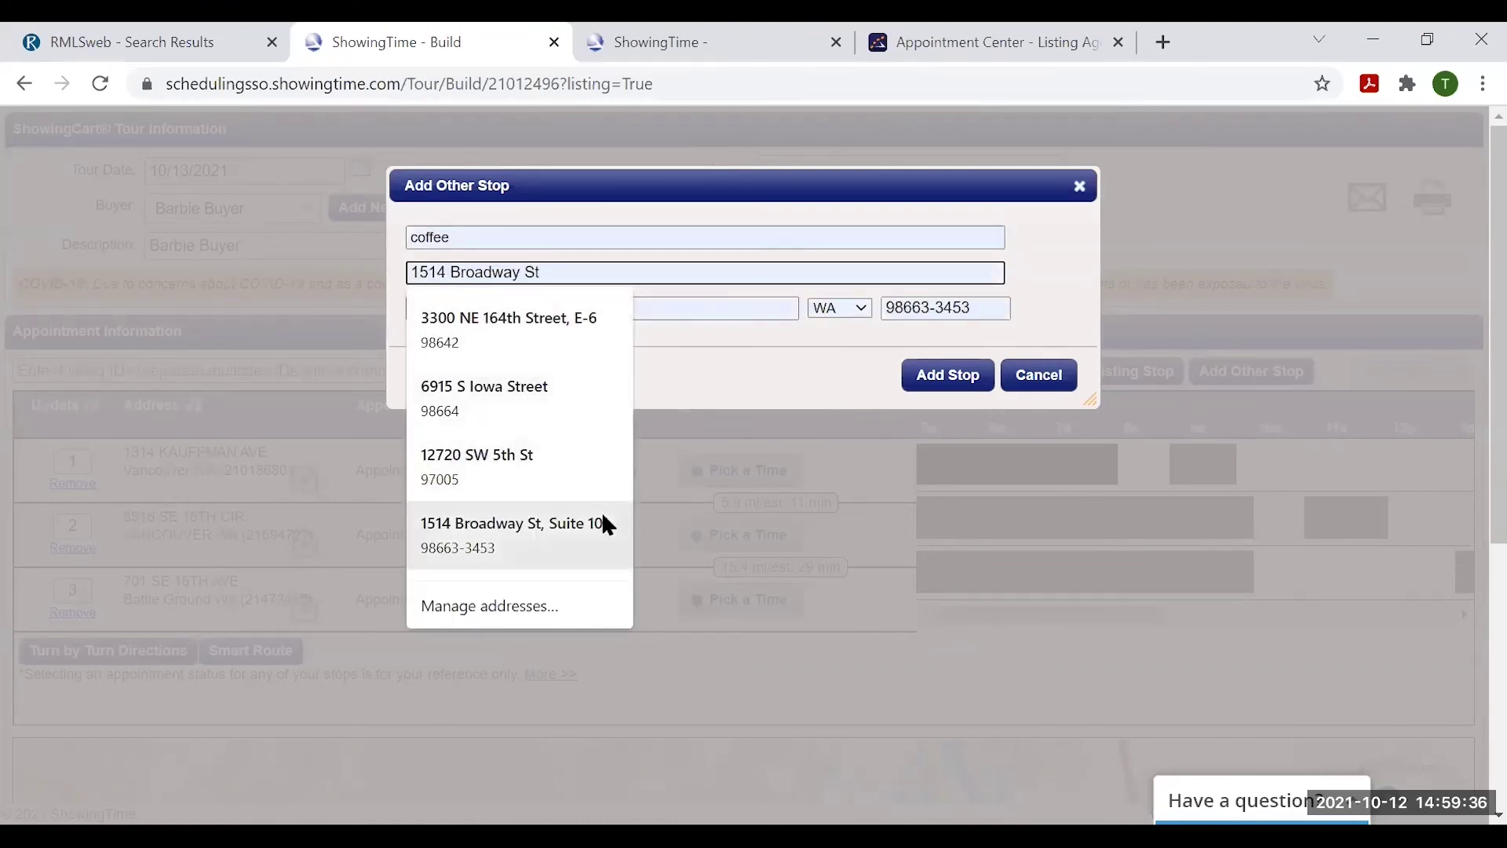
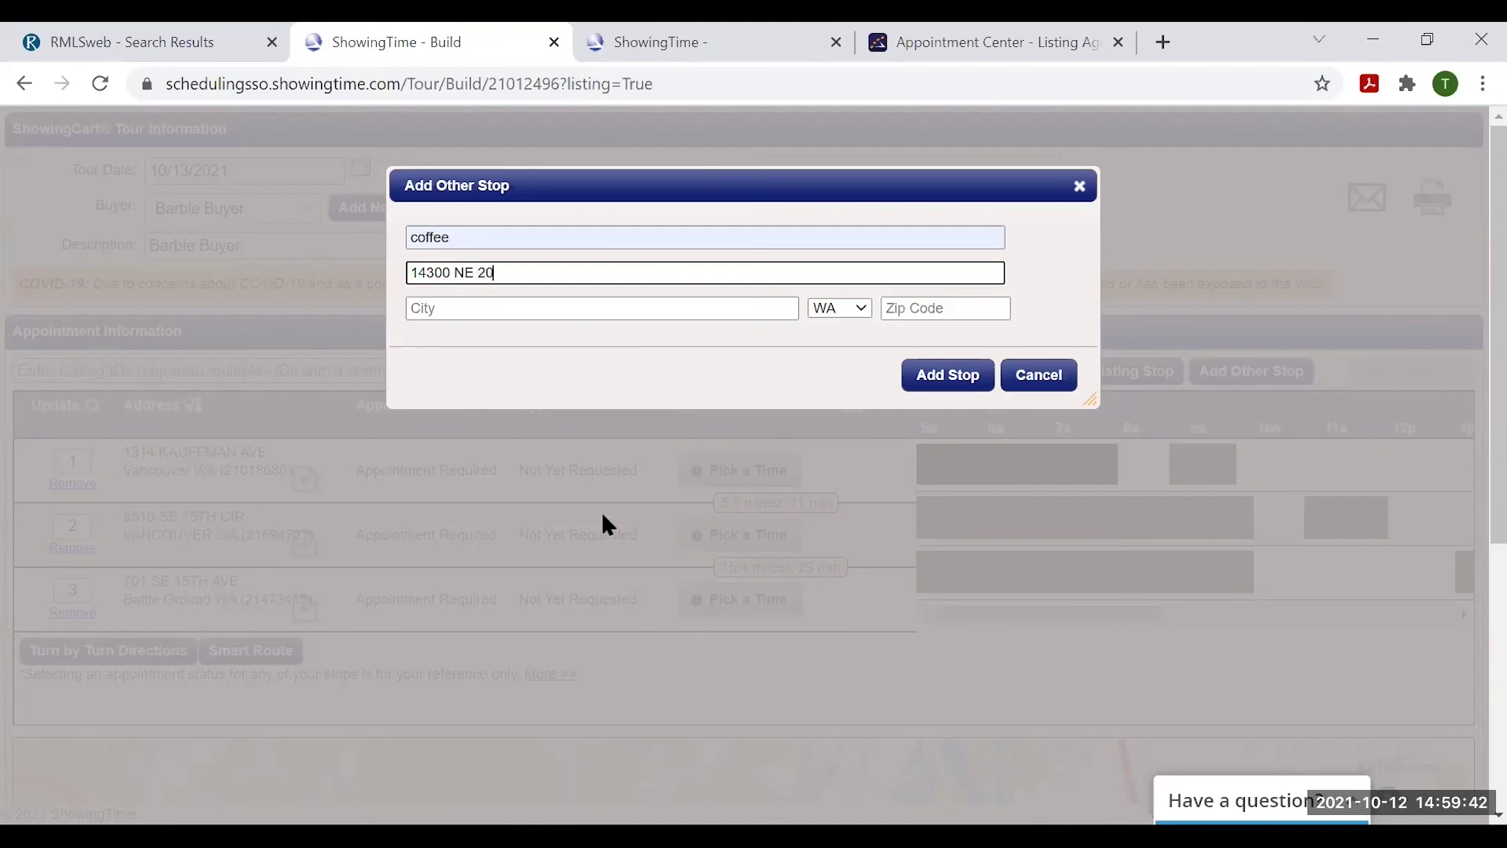
key("Tab")
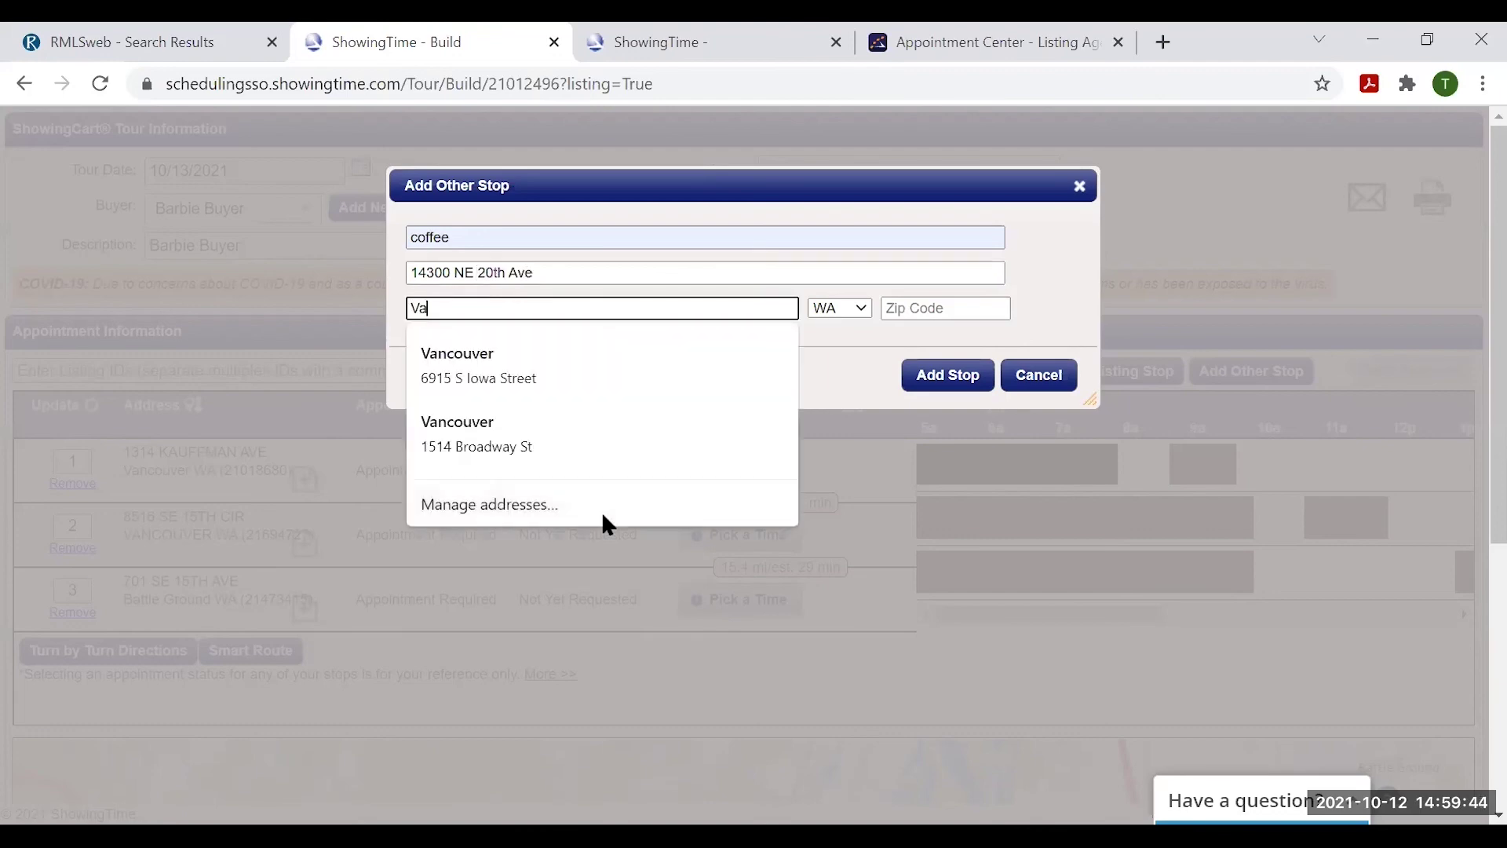
key("Tab")
key("Tab")
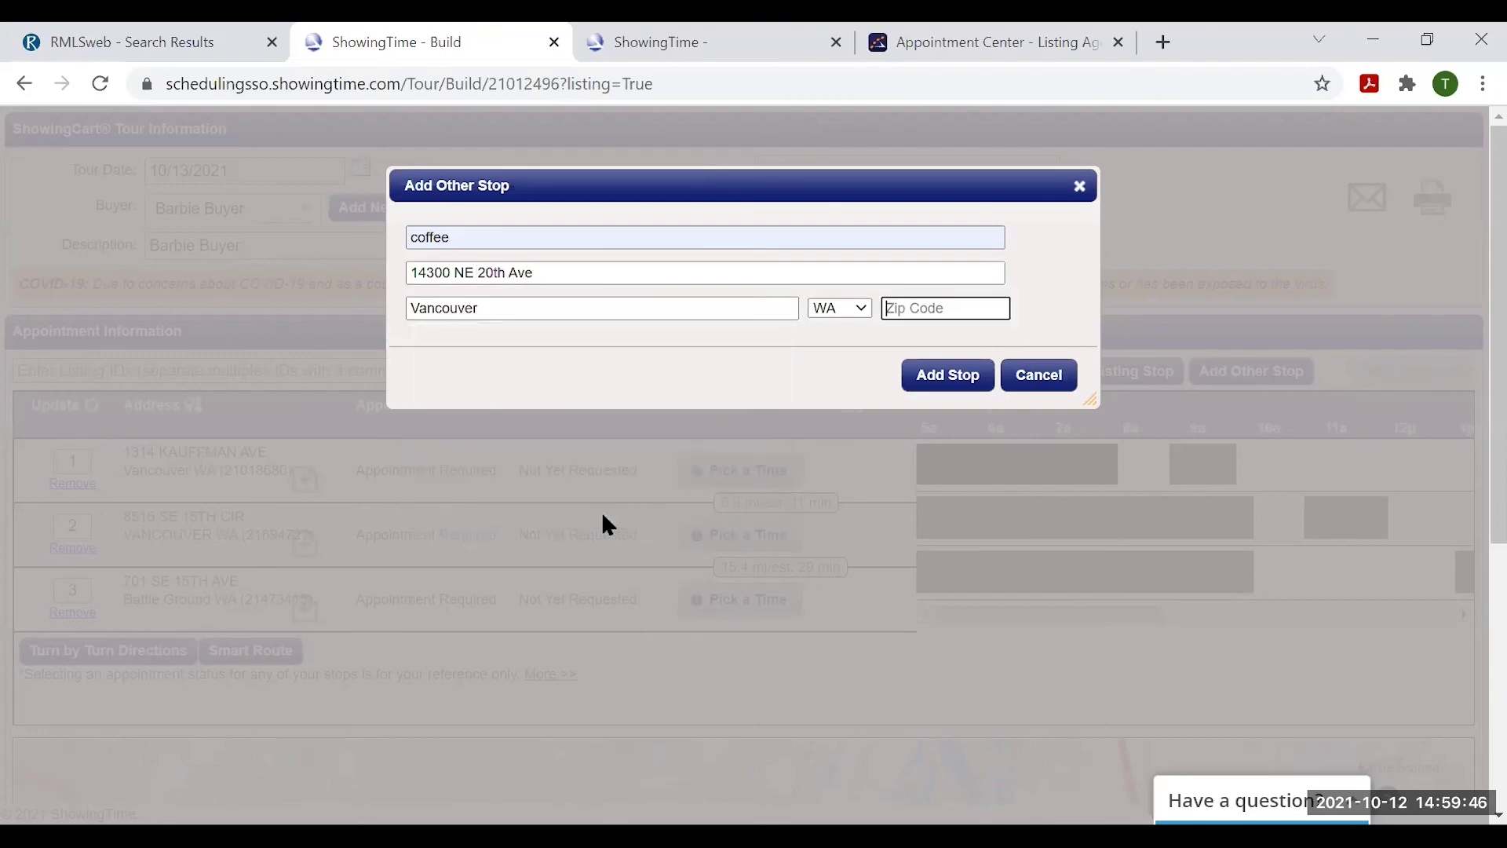
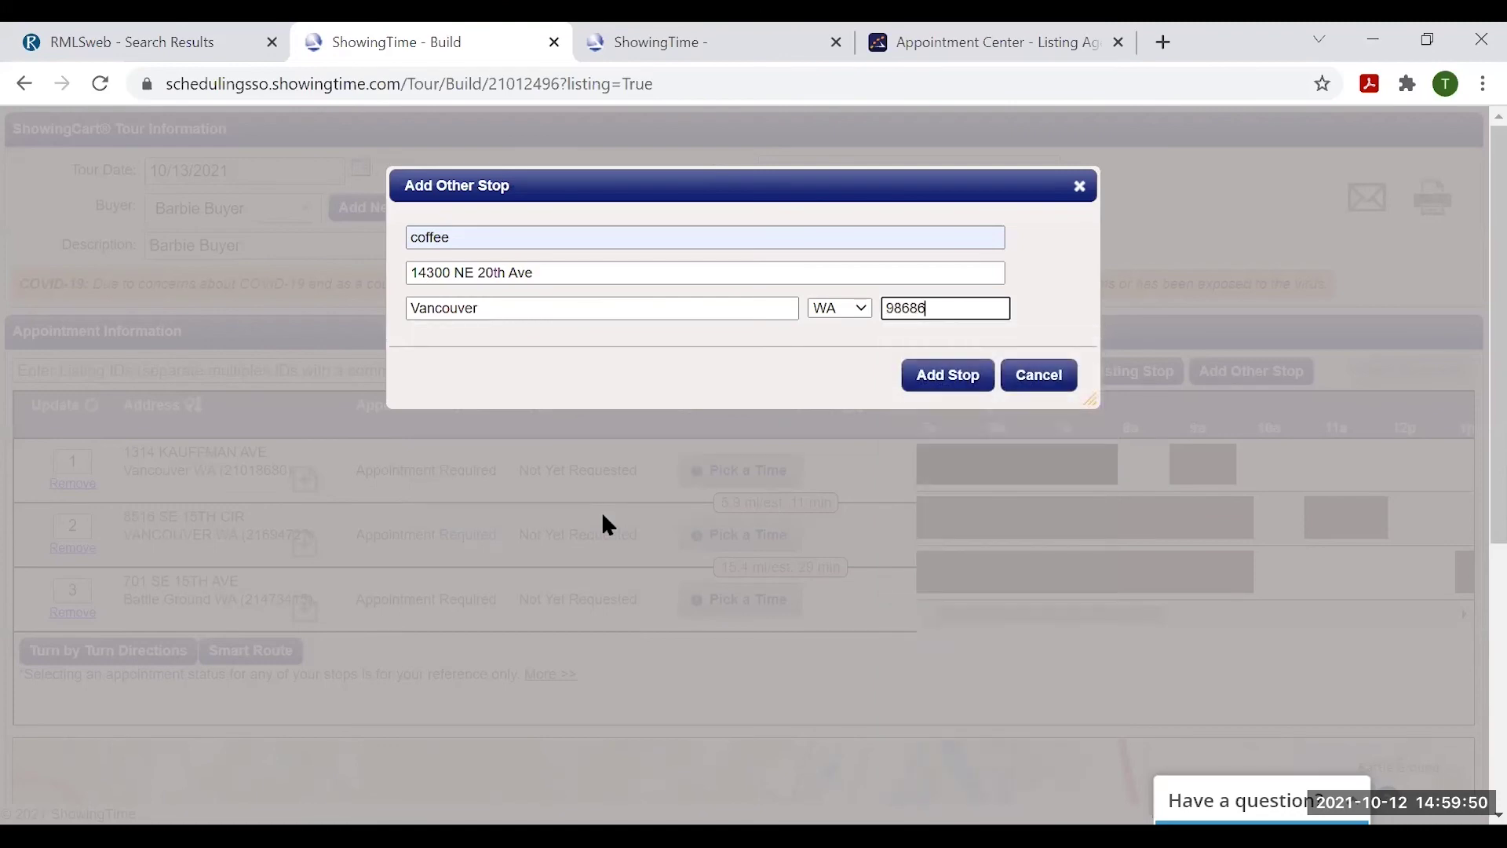
left_click(957, 380)
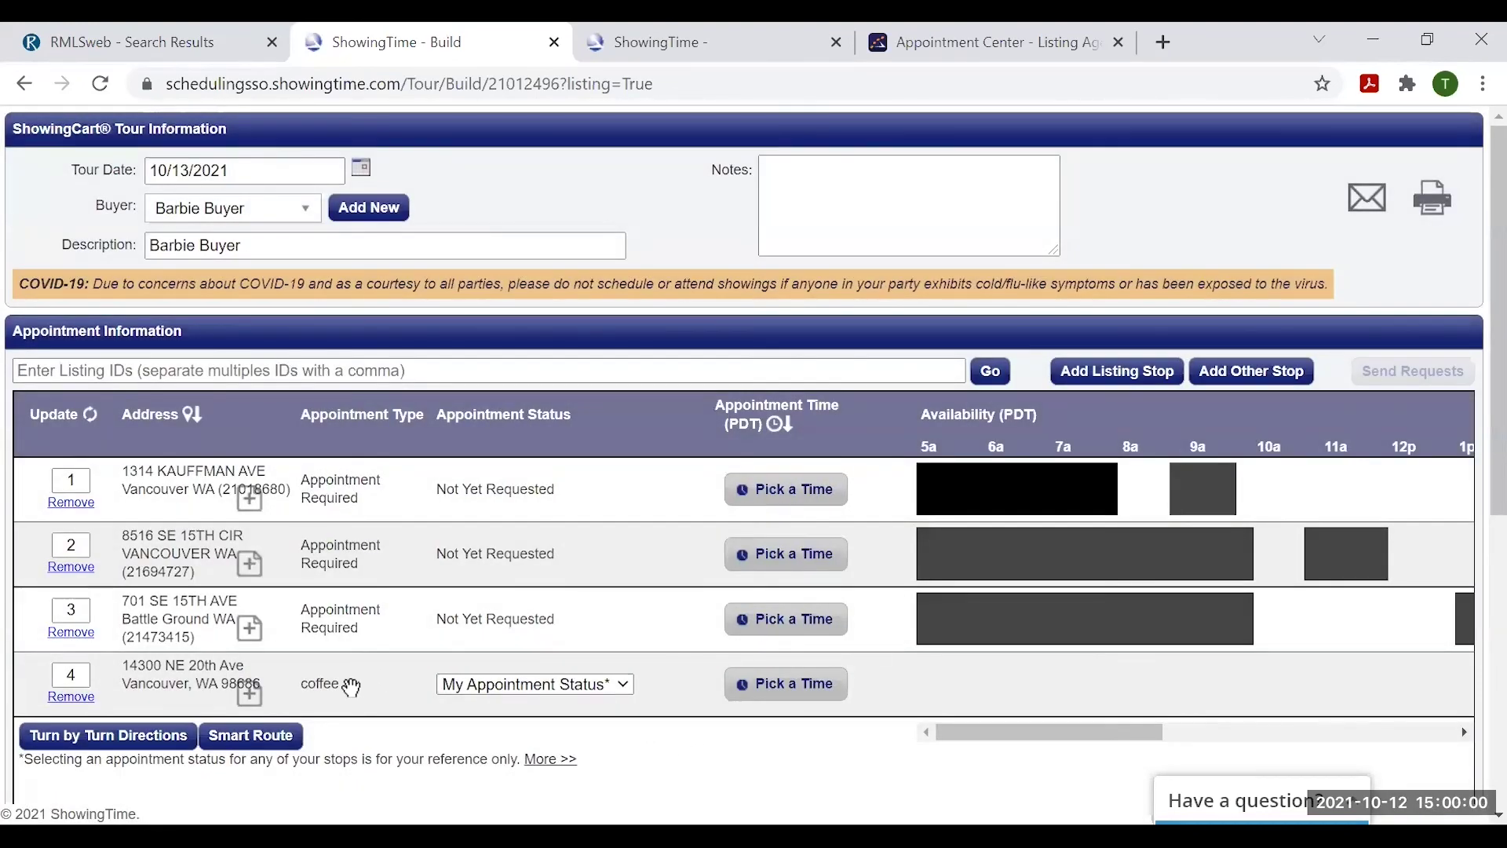
- Move the coffee stop to the top of the tour and mark it Confirmed
left_click_drag(350, 683, 401, 480)
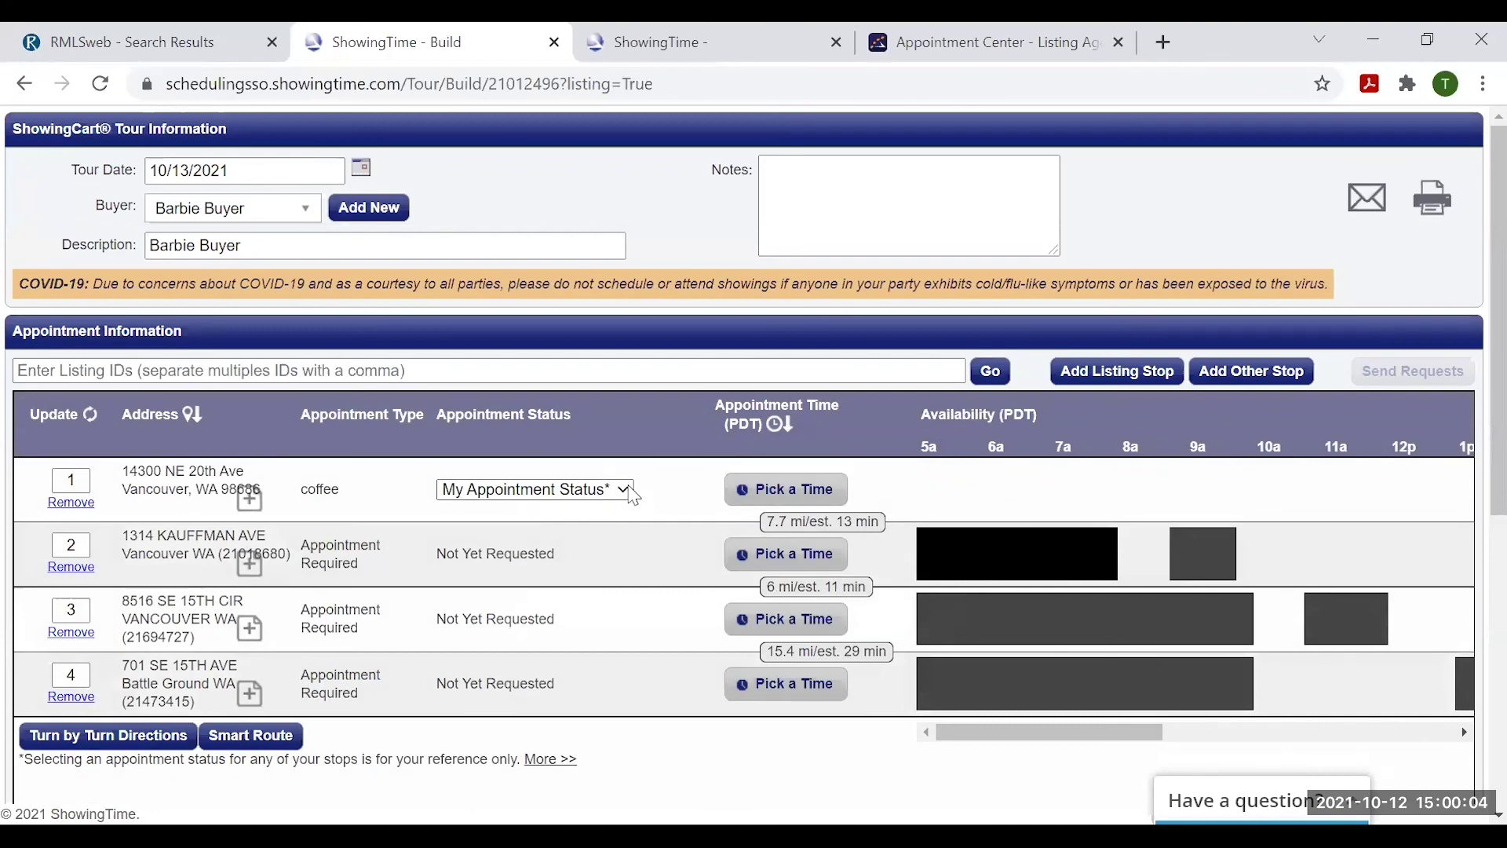
left_click(632, 492)
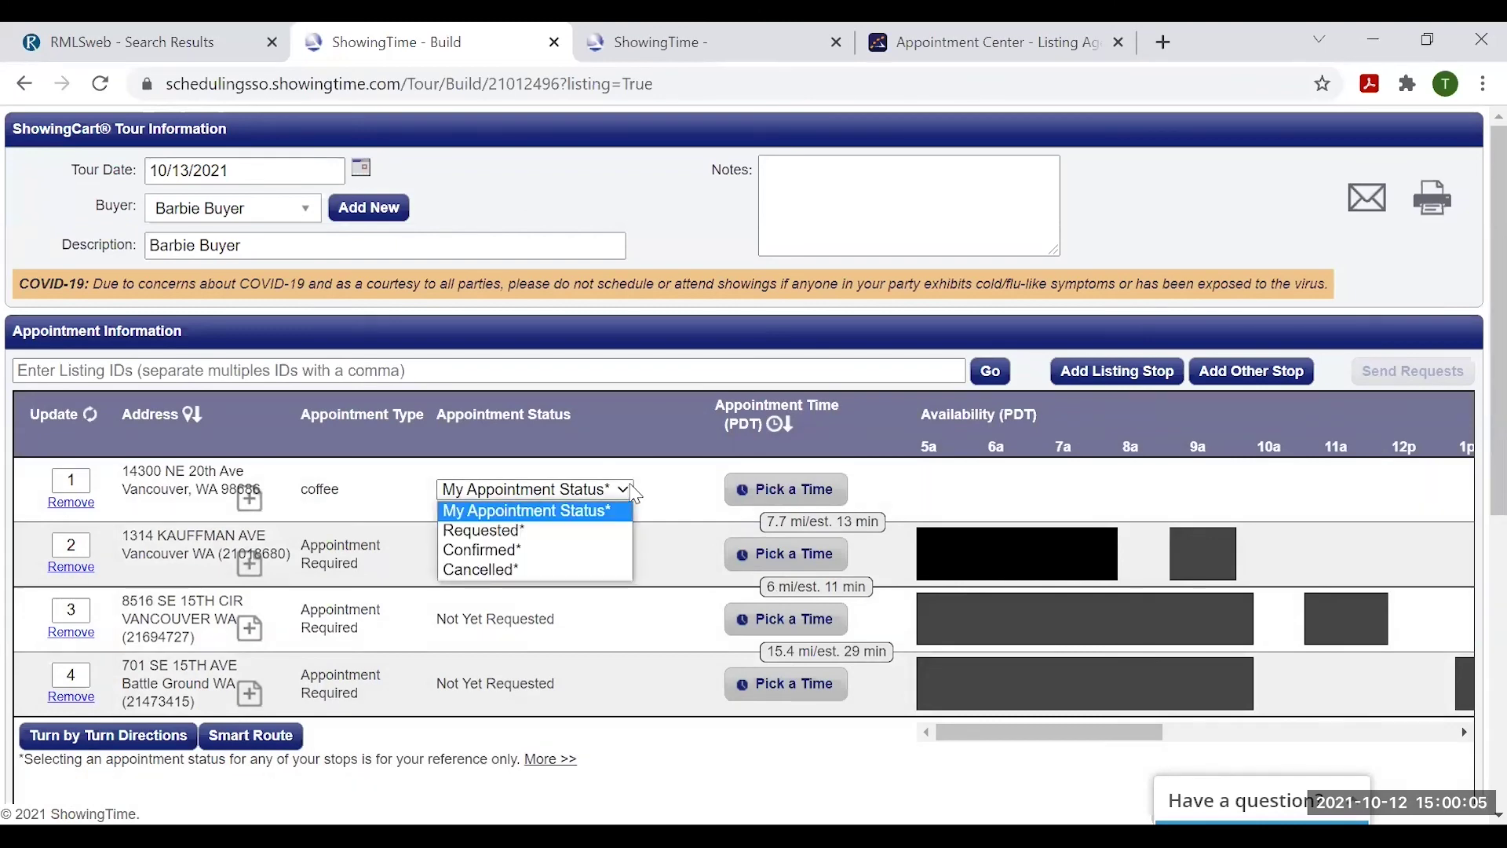
left_click(482, 550)
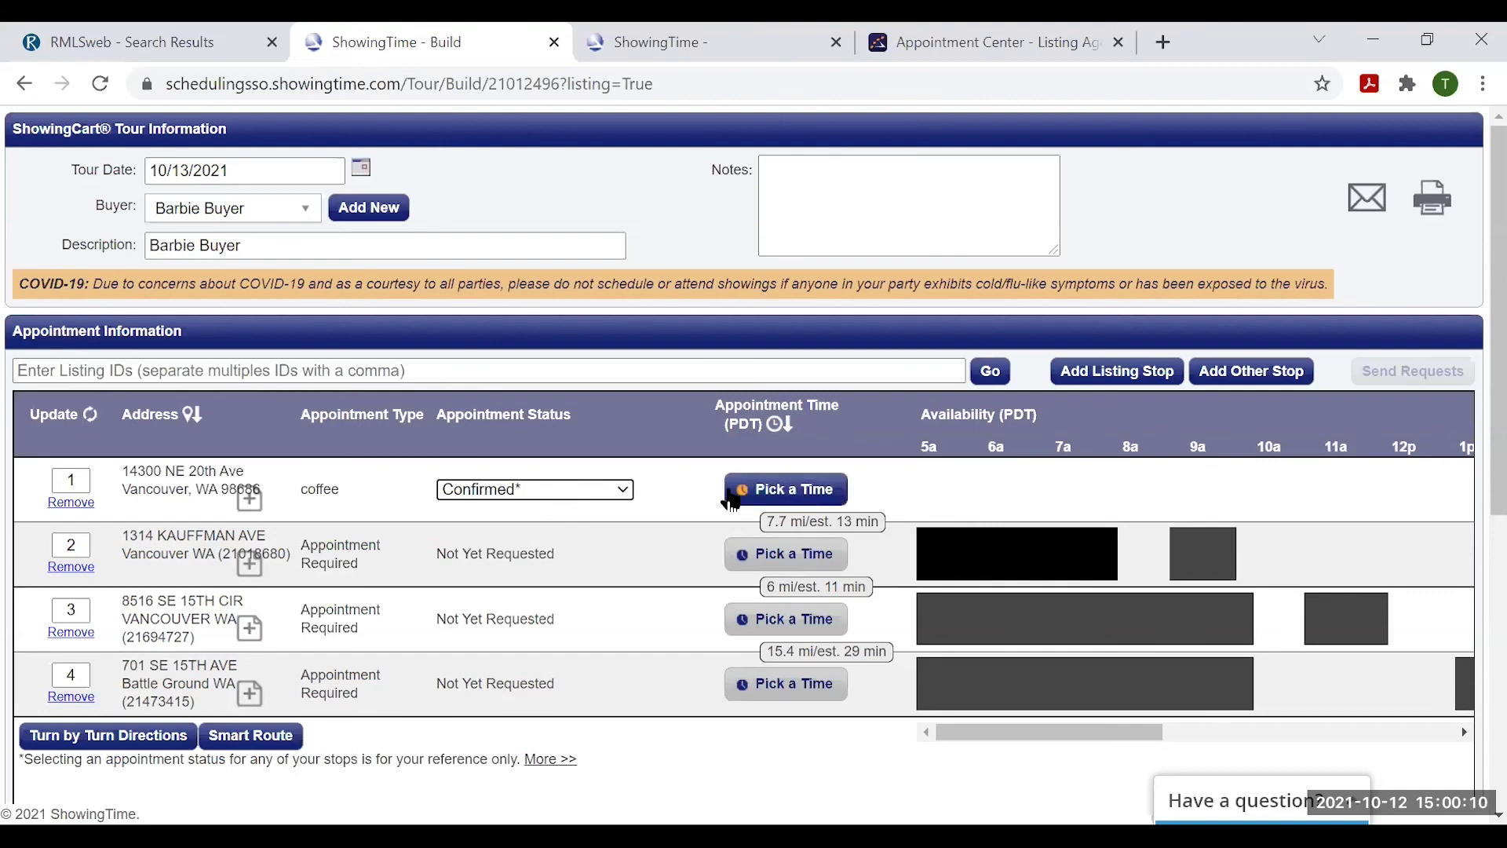
- Schedule the coffee stop for 8:00–8:30 AM and save it
left_click(785, 491)
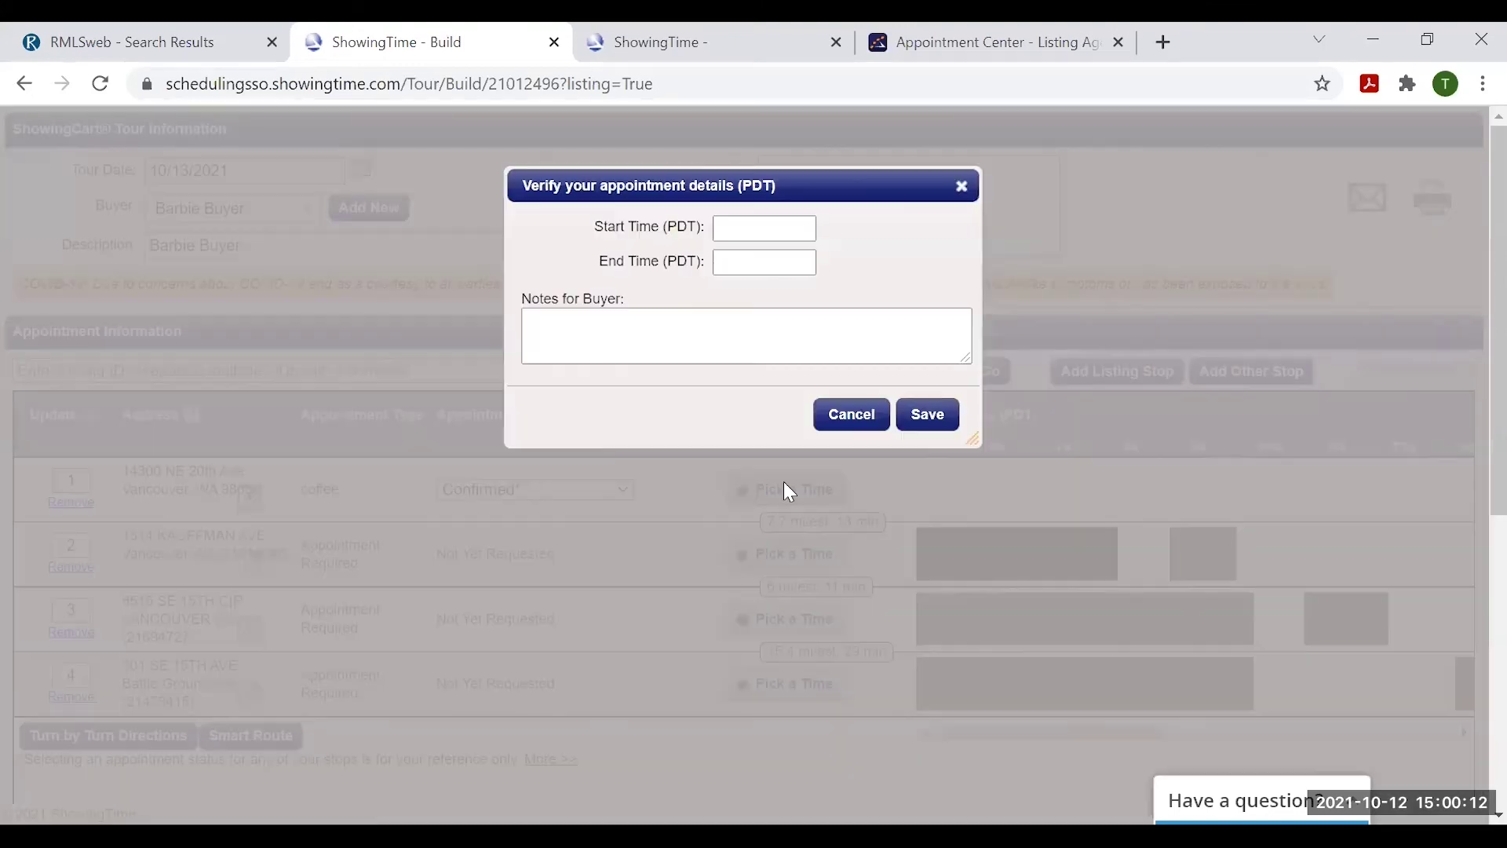
left_click(754, 229)
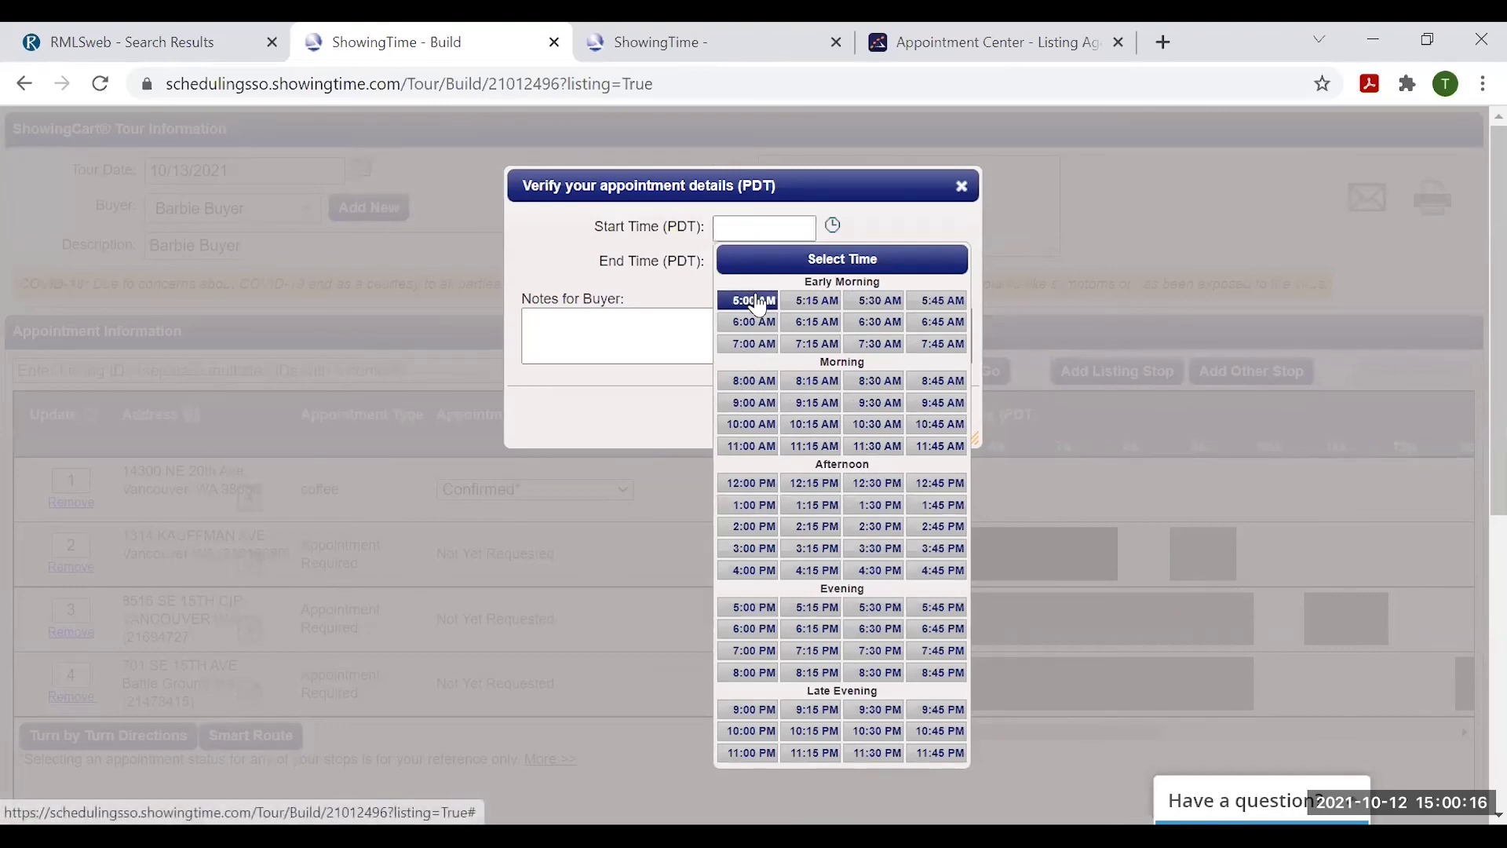
left_click(752, 383)
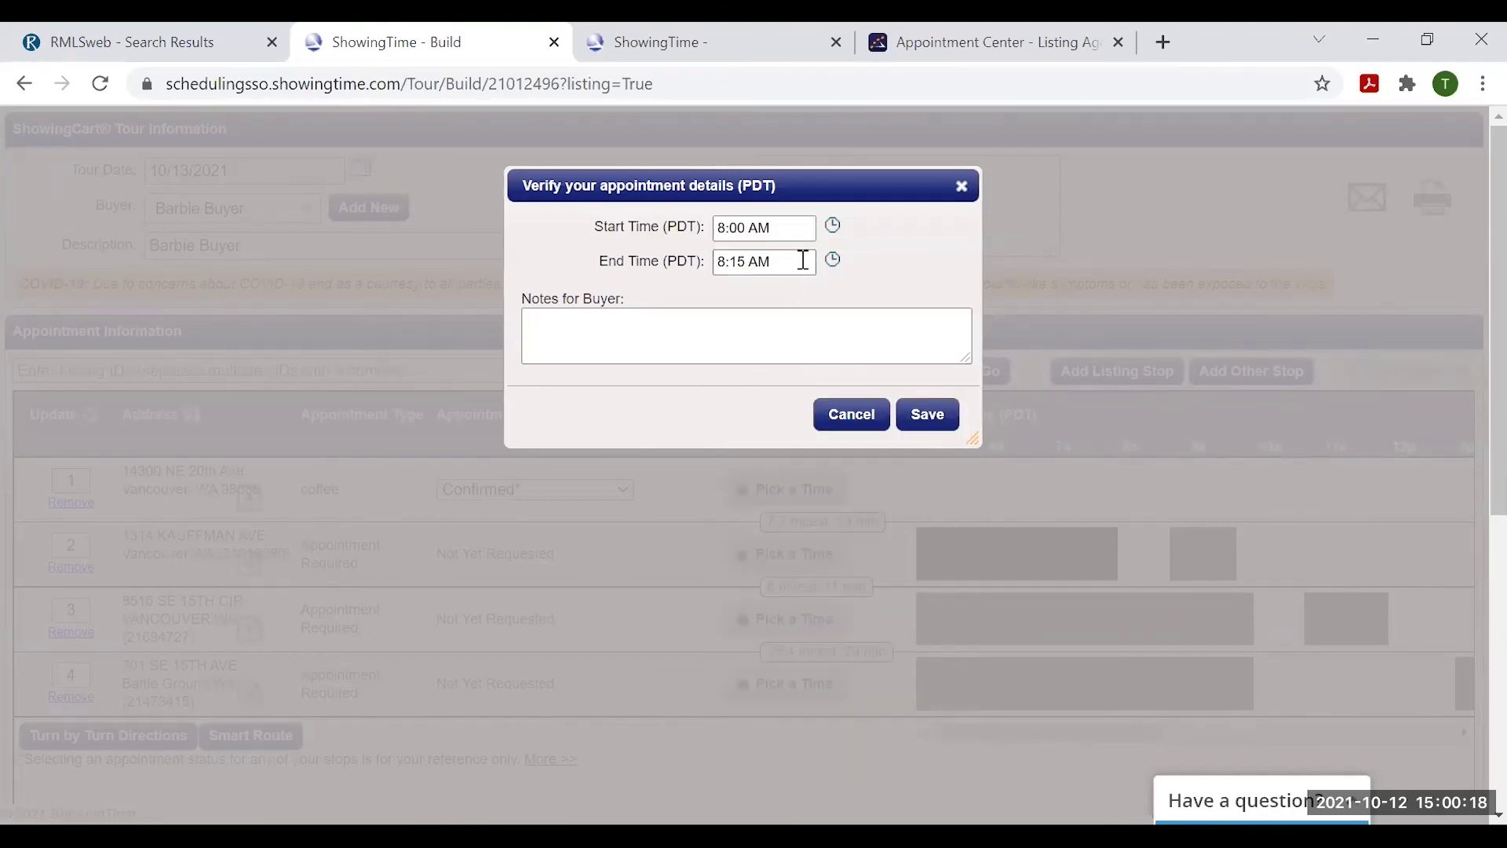
left_click(803, 263)
left_click(877, 408)
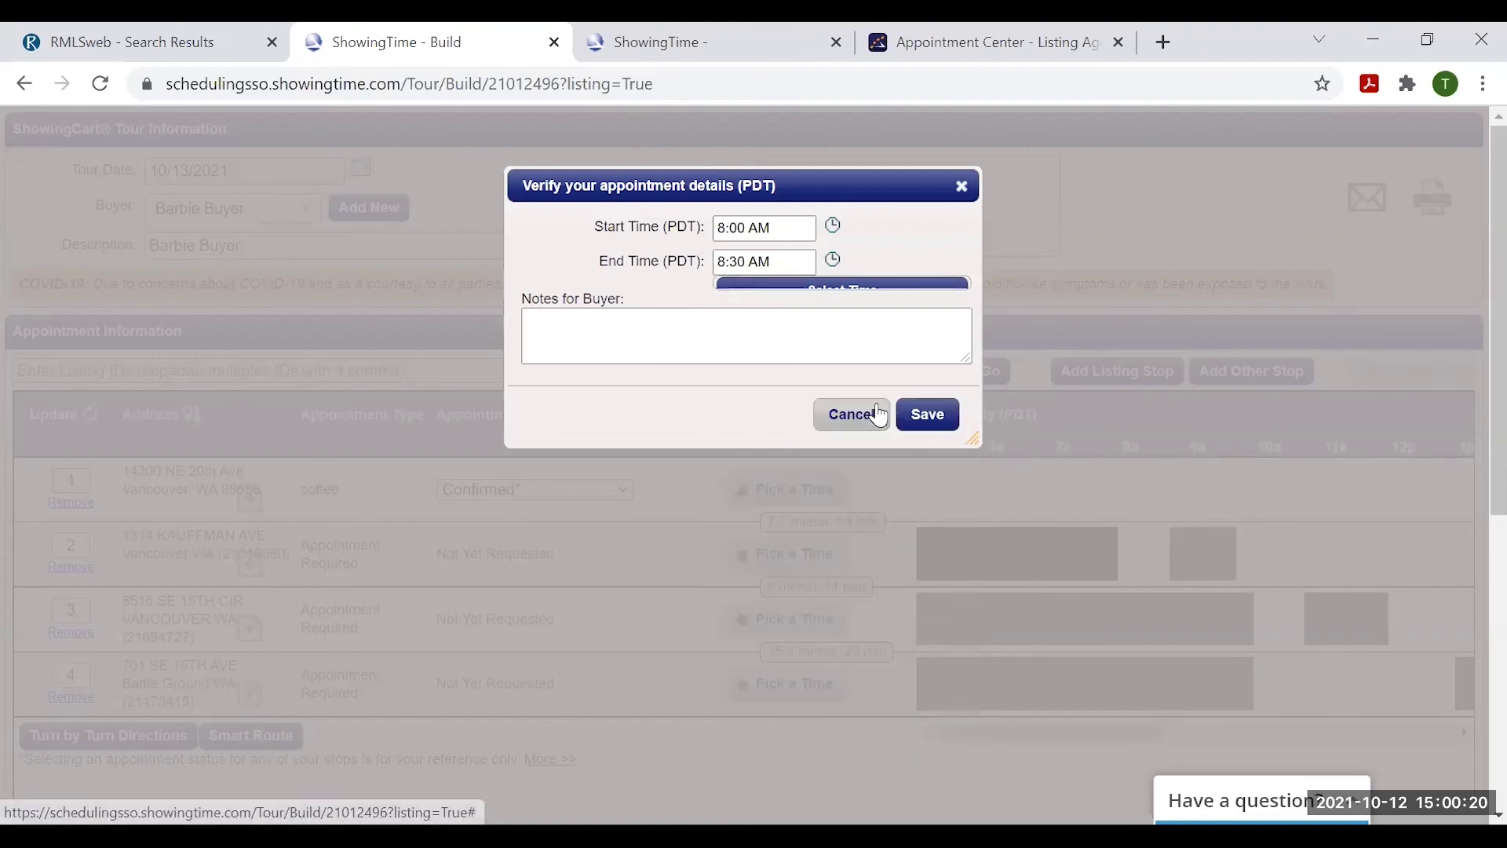
left_click(744, 317)
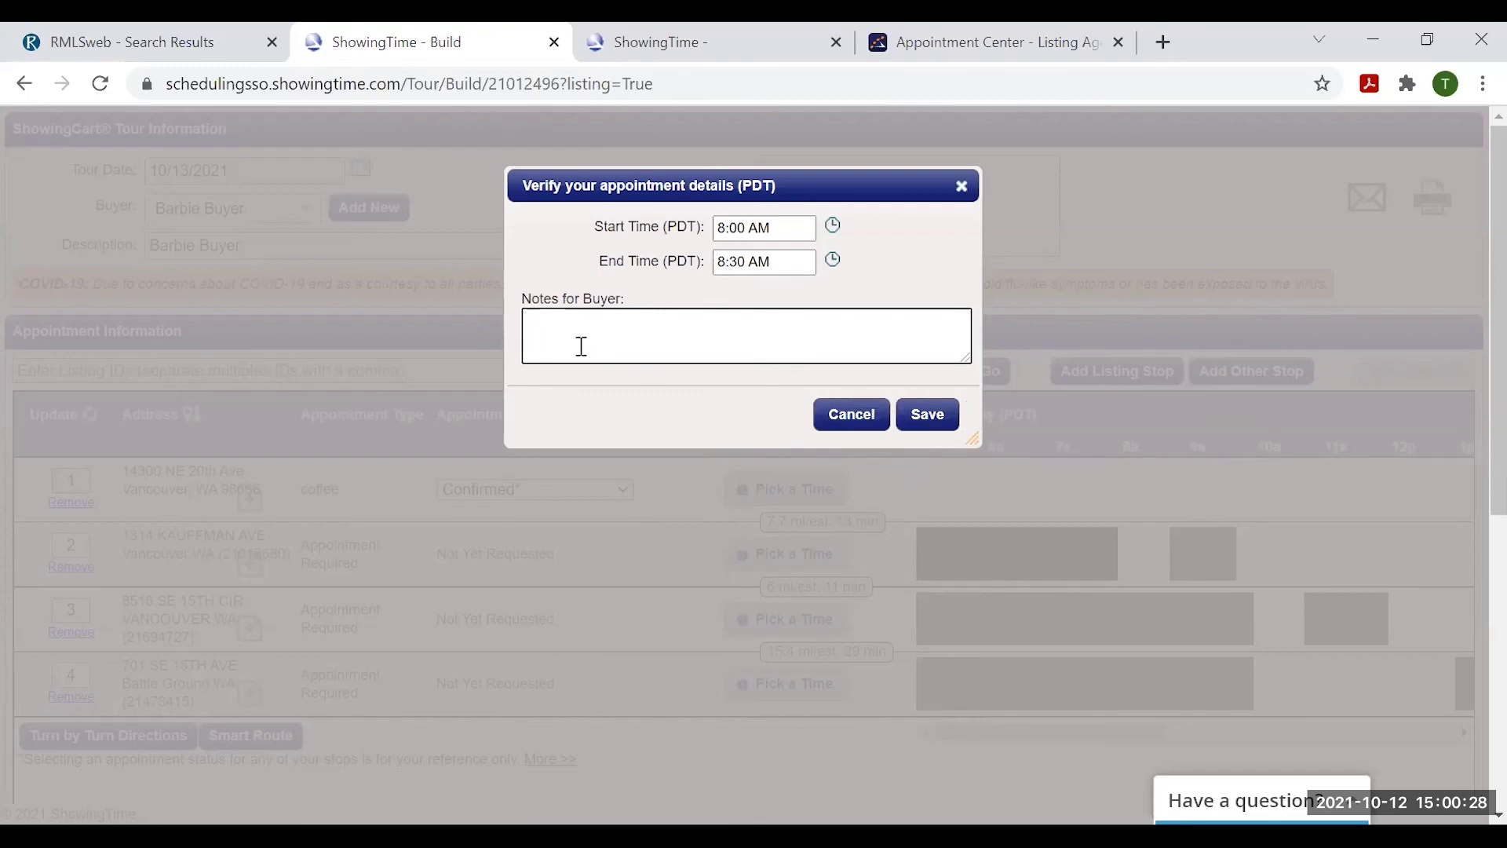
left_click(930, 418)
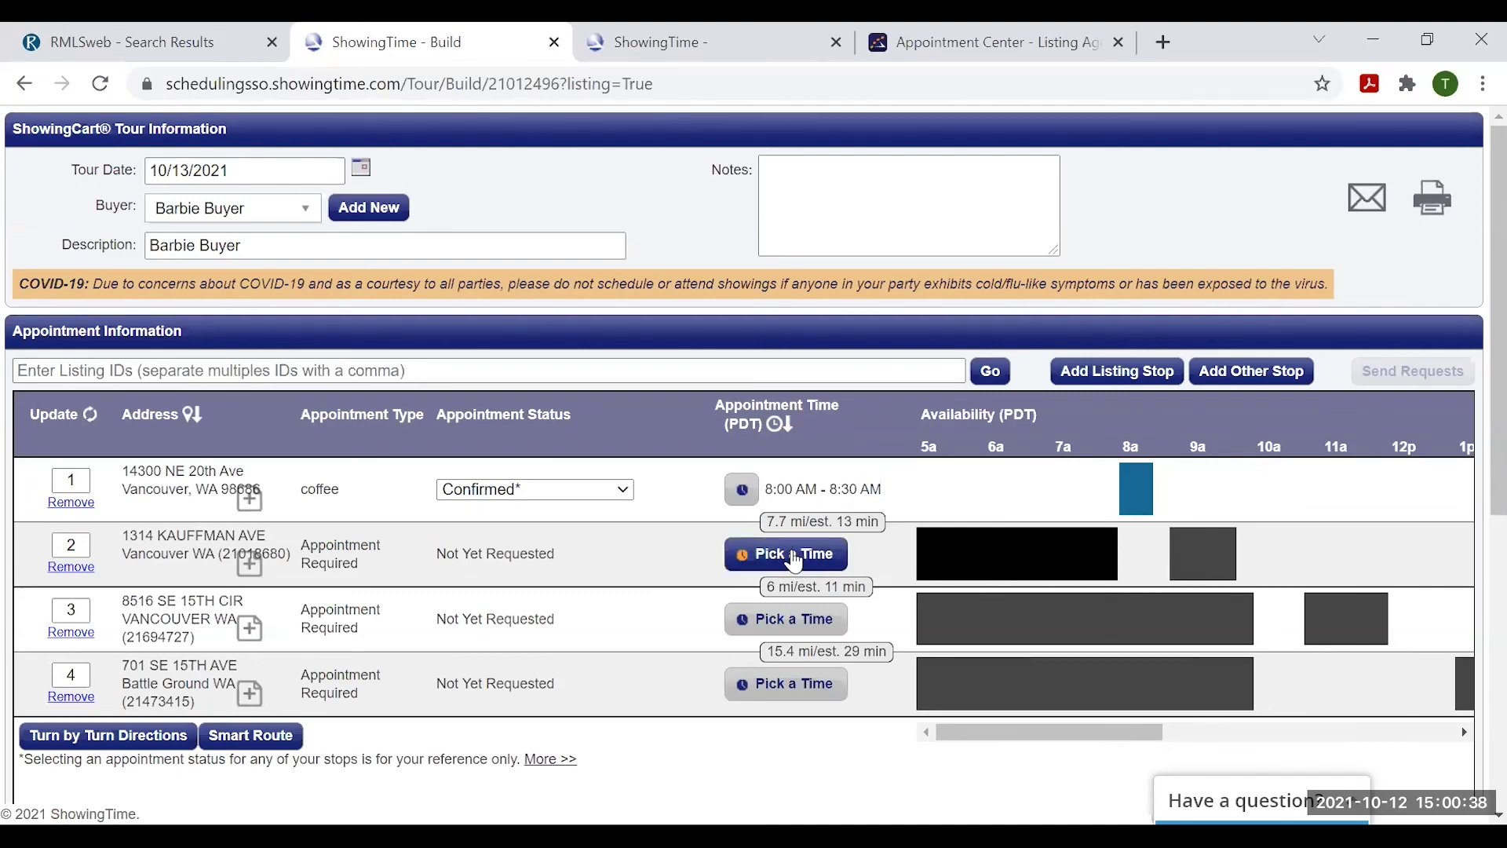
left_click(793, 553)
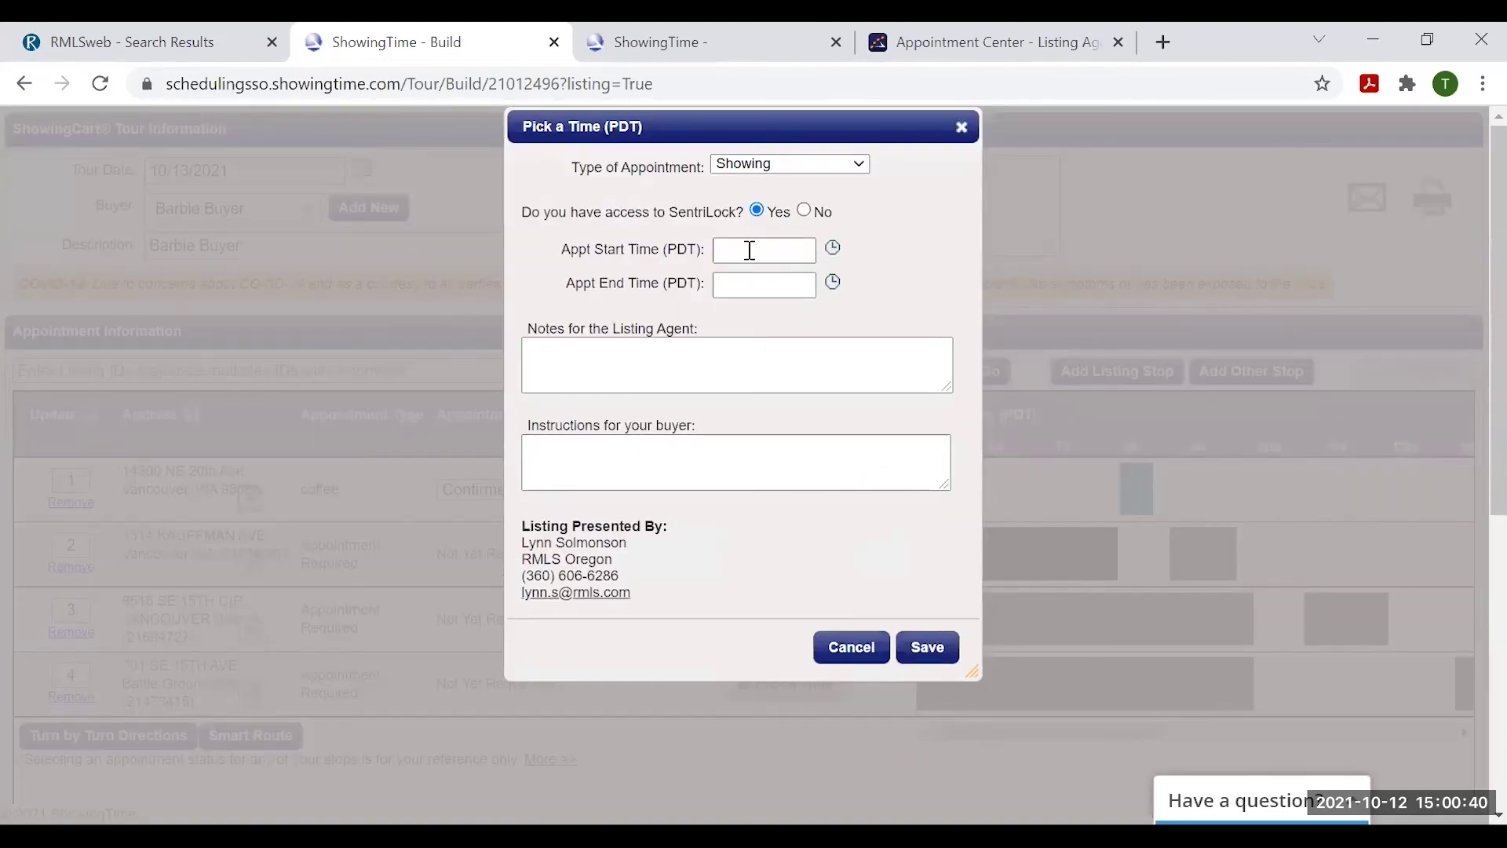
left_click(750, 249)
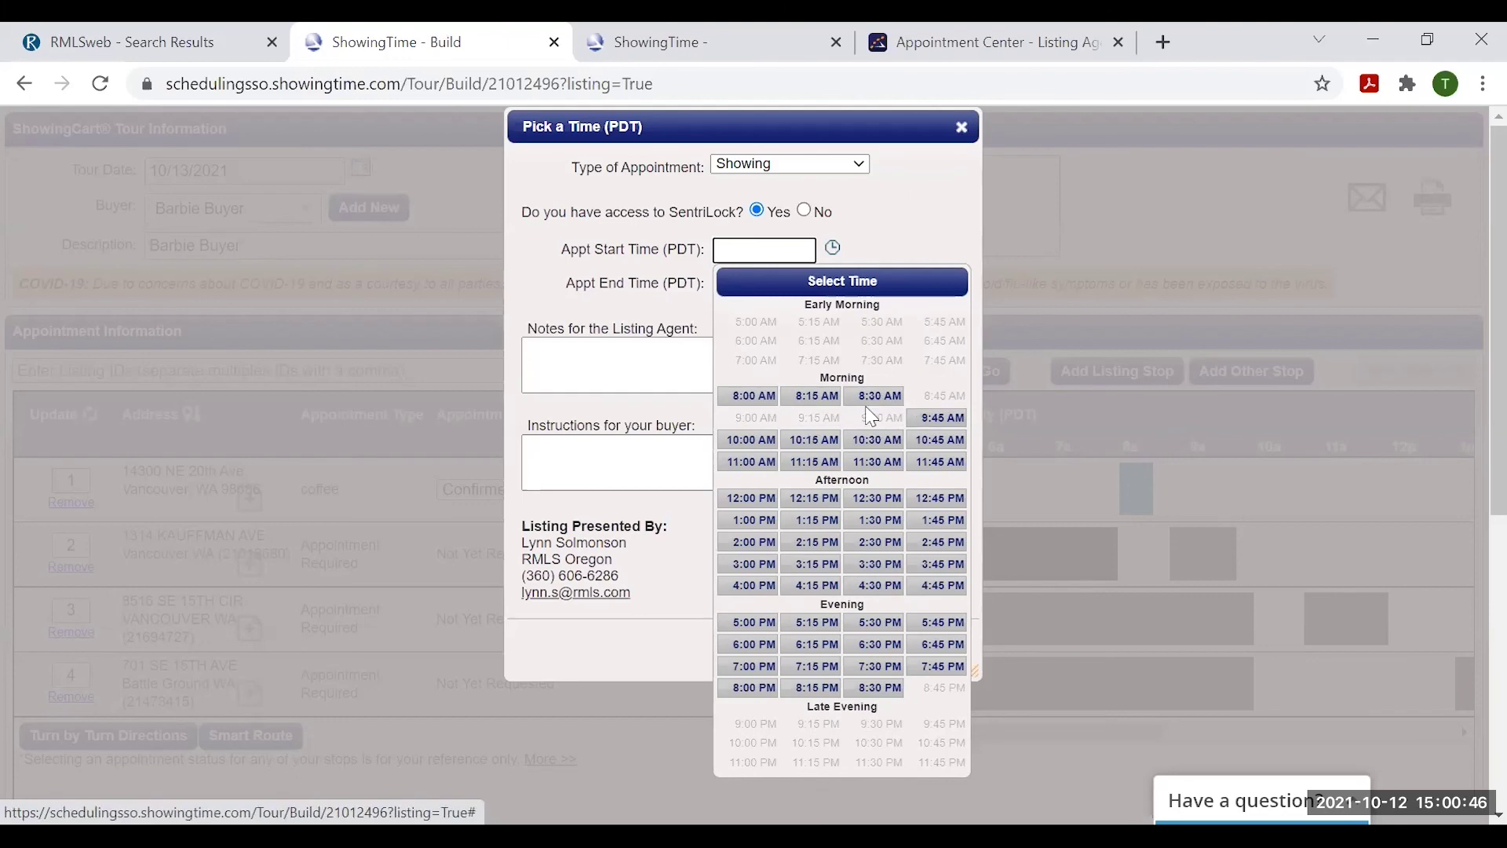
left_click(944, 425)
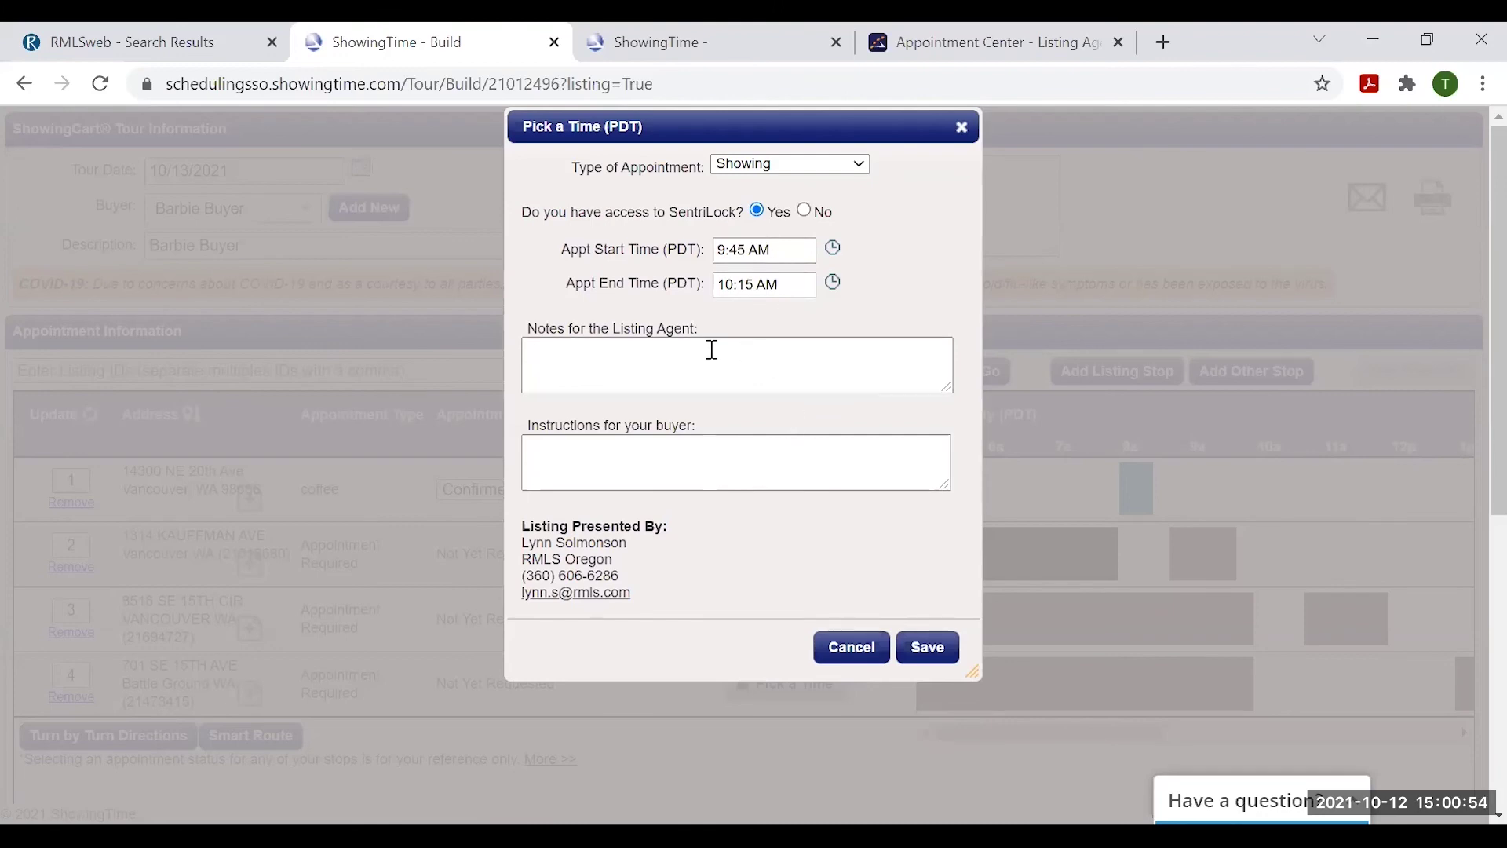
left_click(654, 364)
left_click(662, 456)
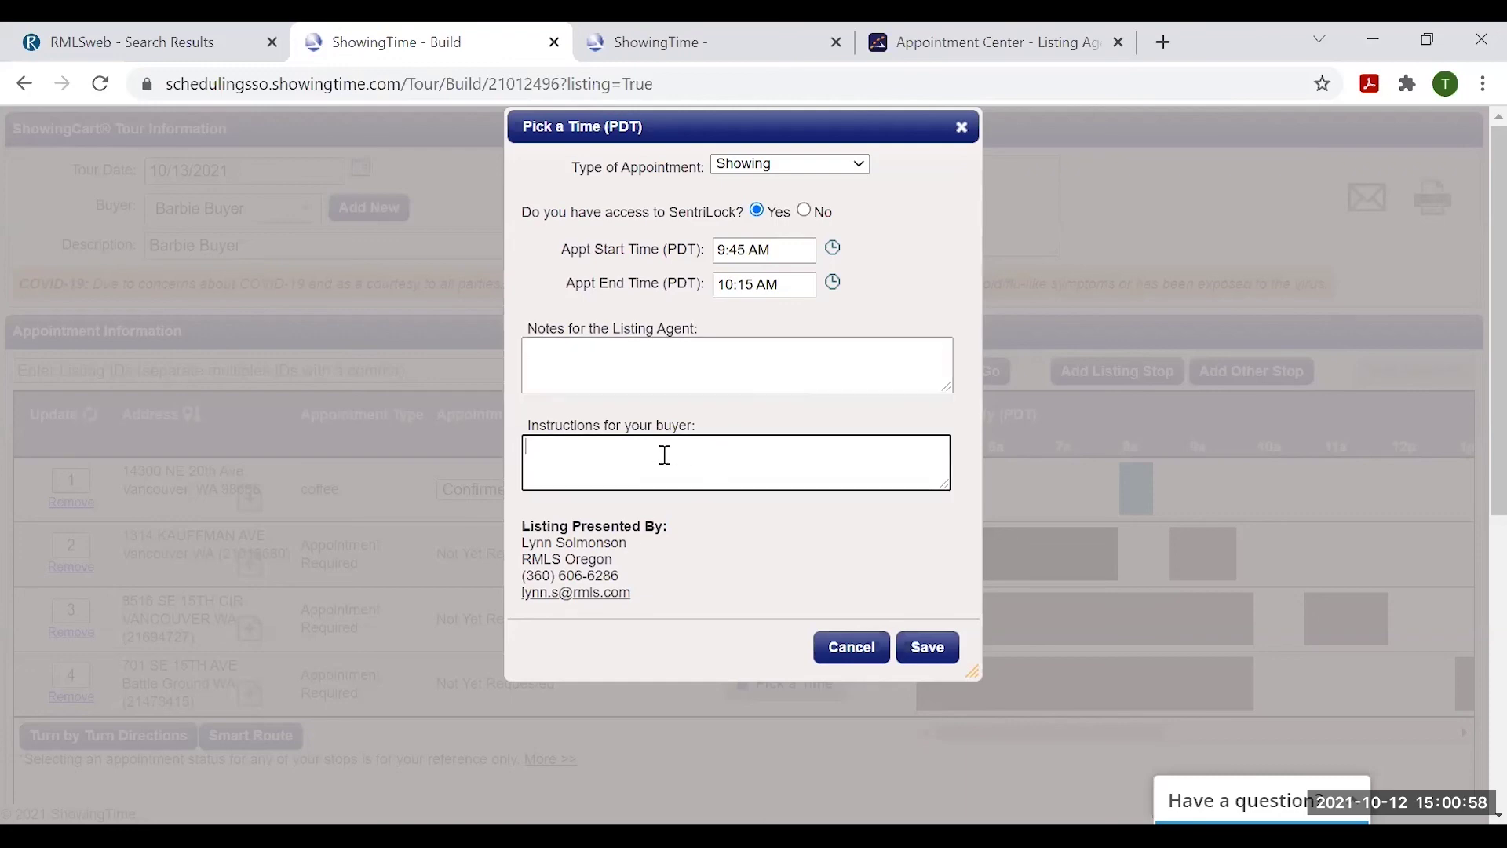
left_click(932, 650)
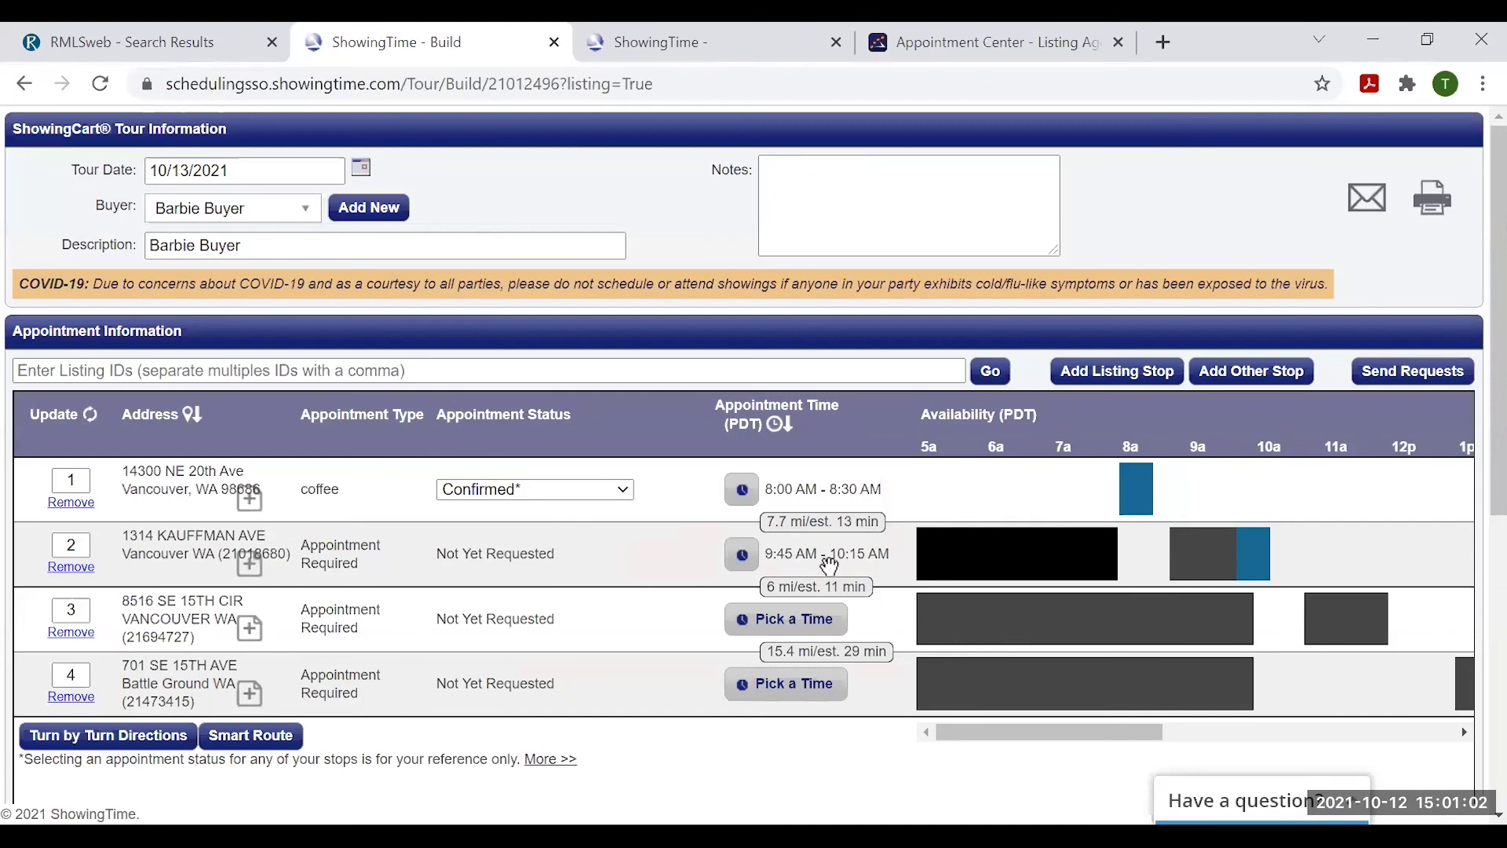
left_click(801, 628)
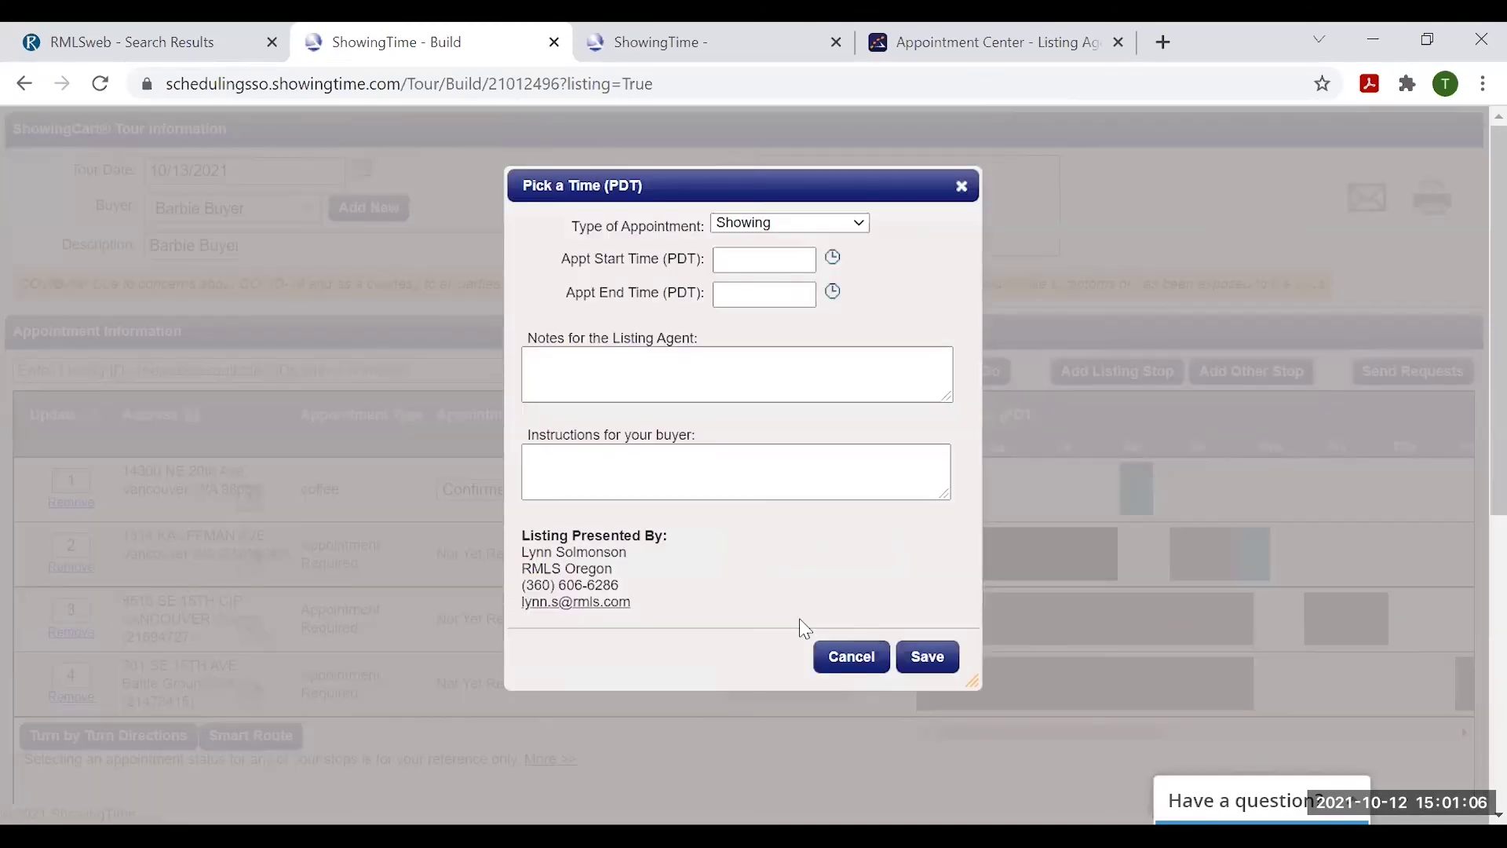
left_click(747, 259)
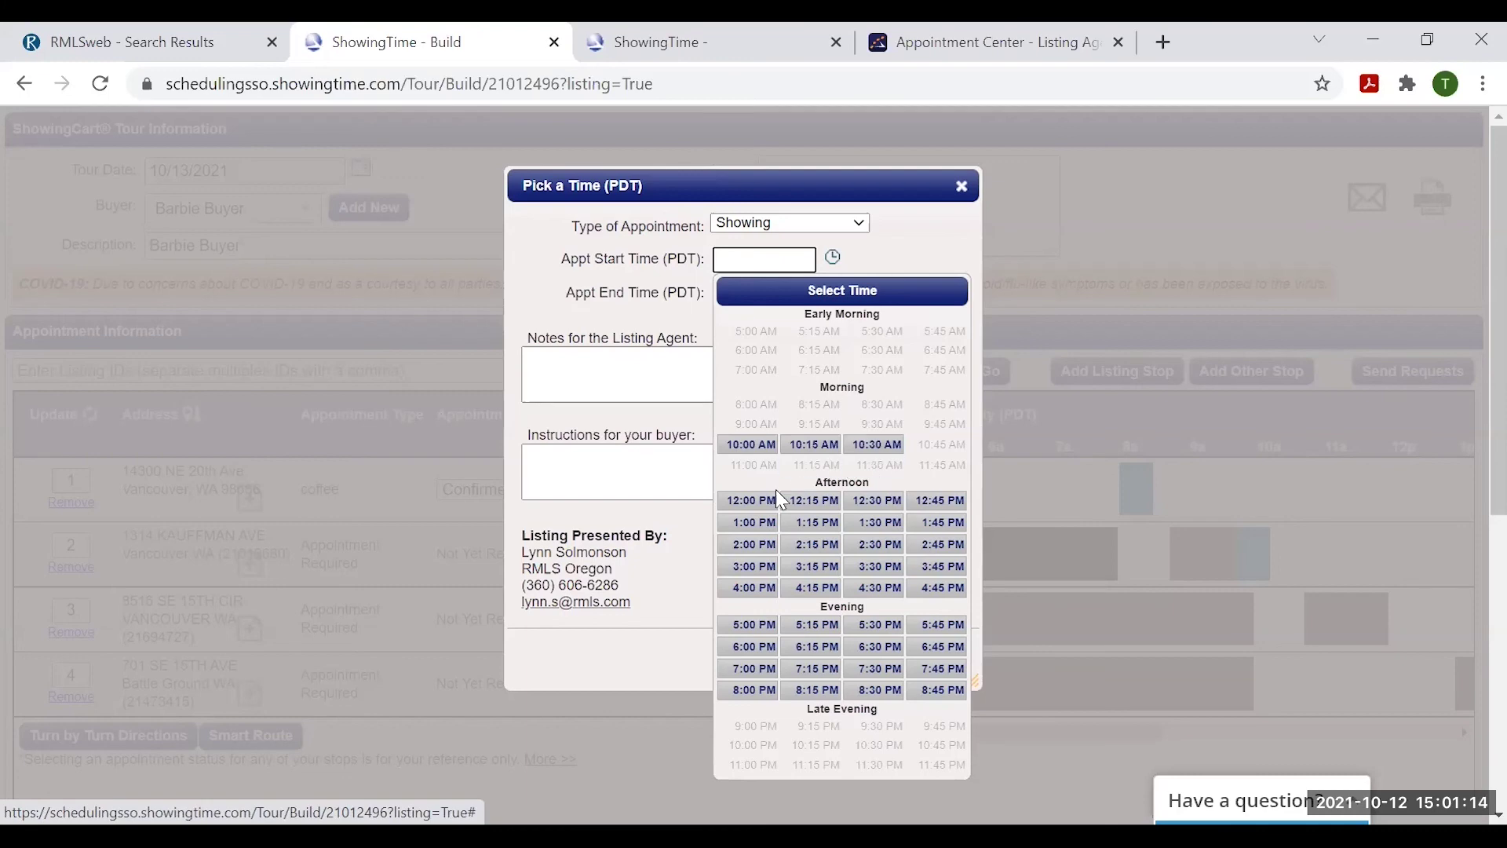
left_click(737, 509)
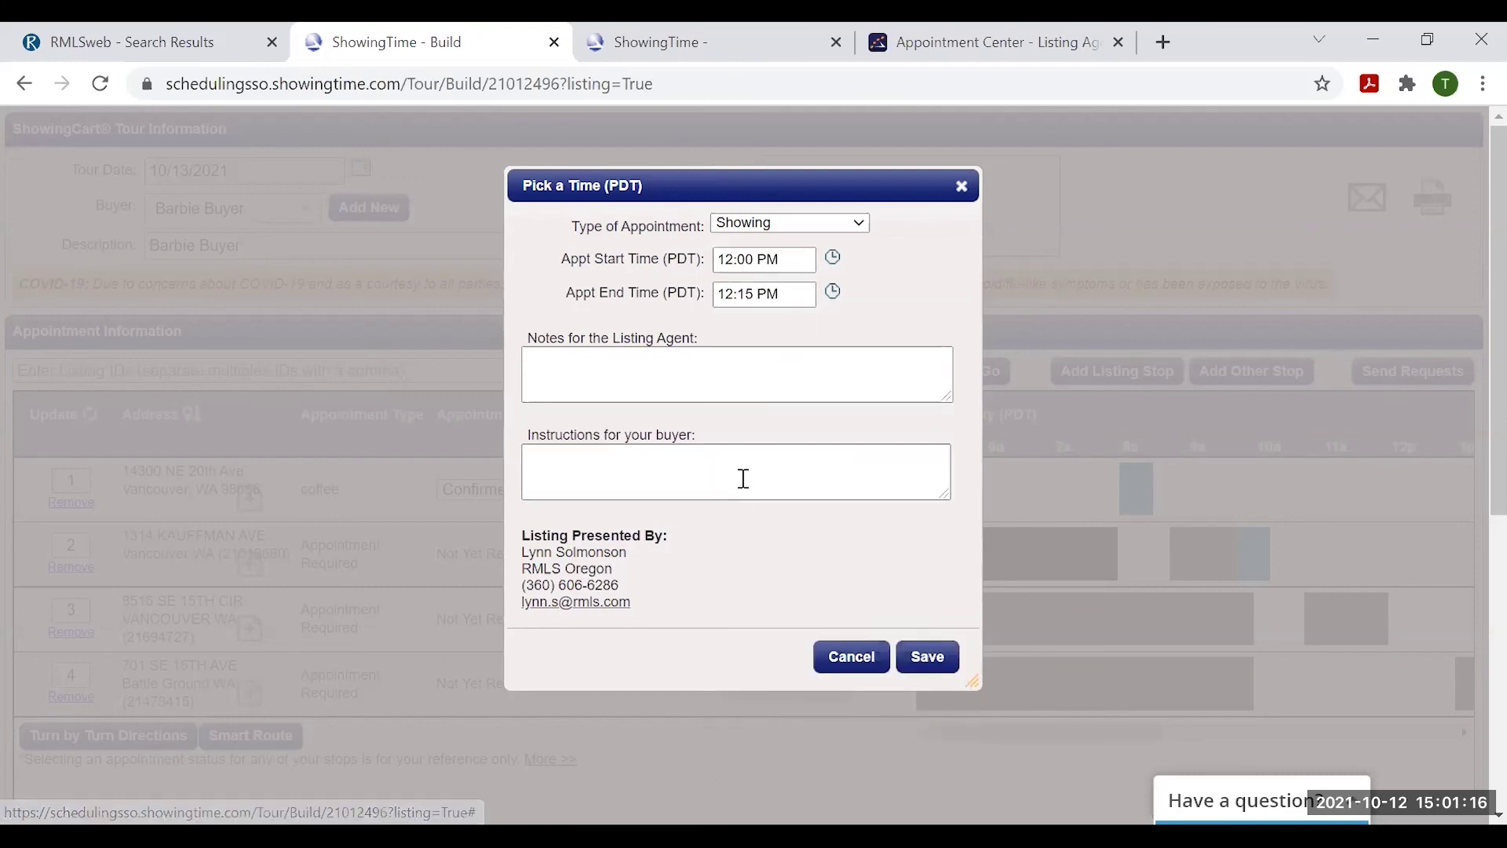
left_click(797, 289)
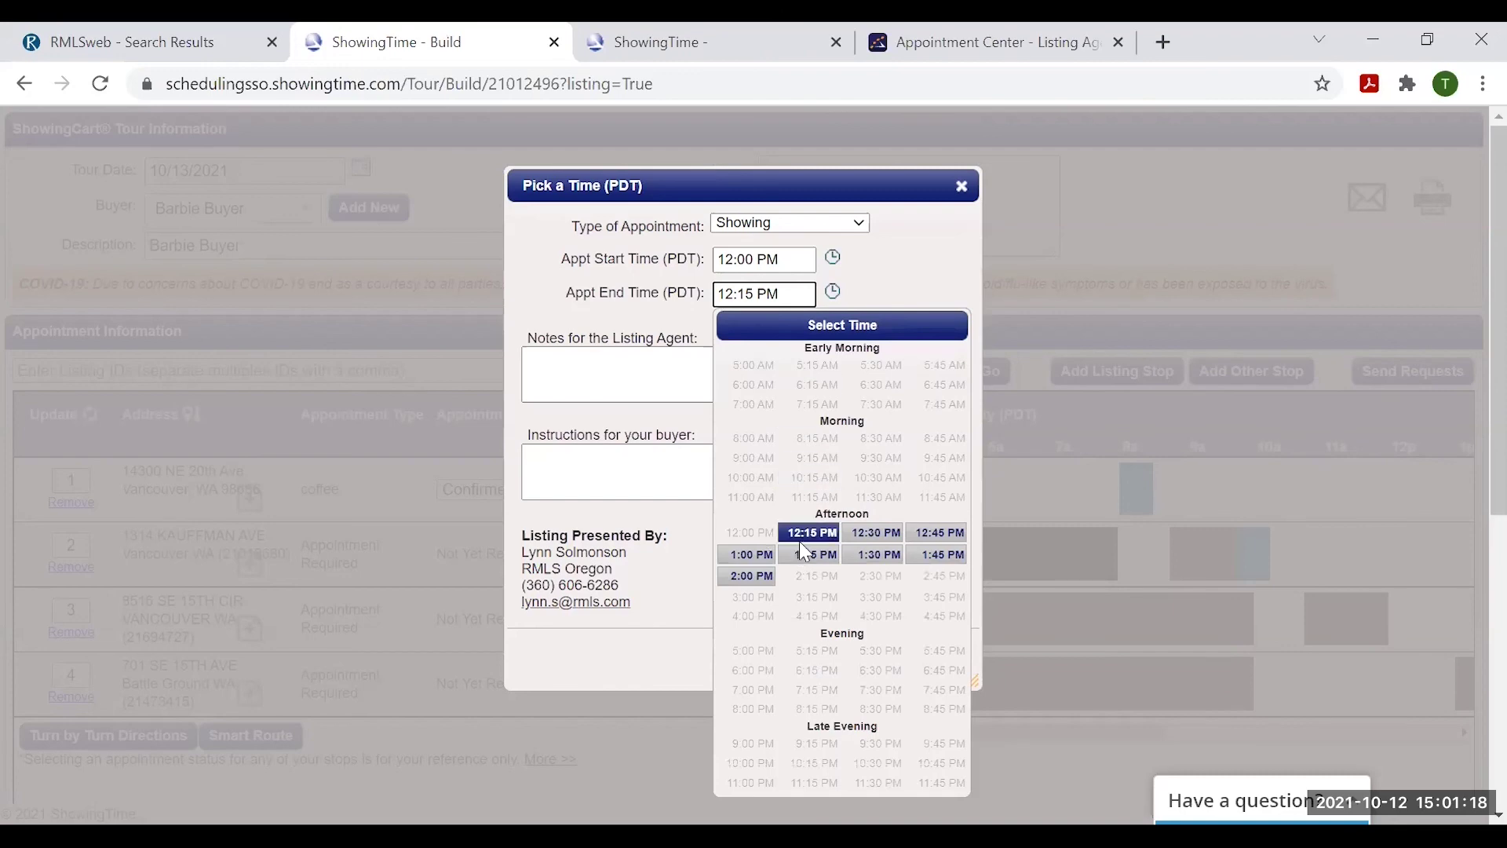
left_click(873, 533)
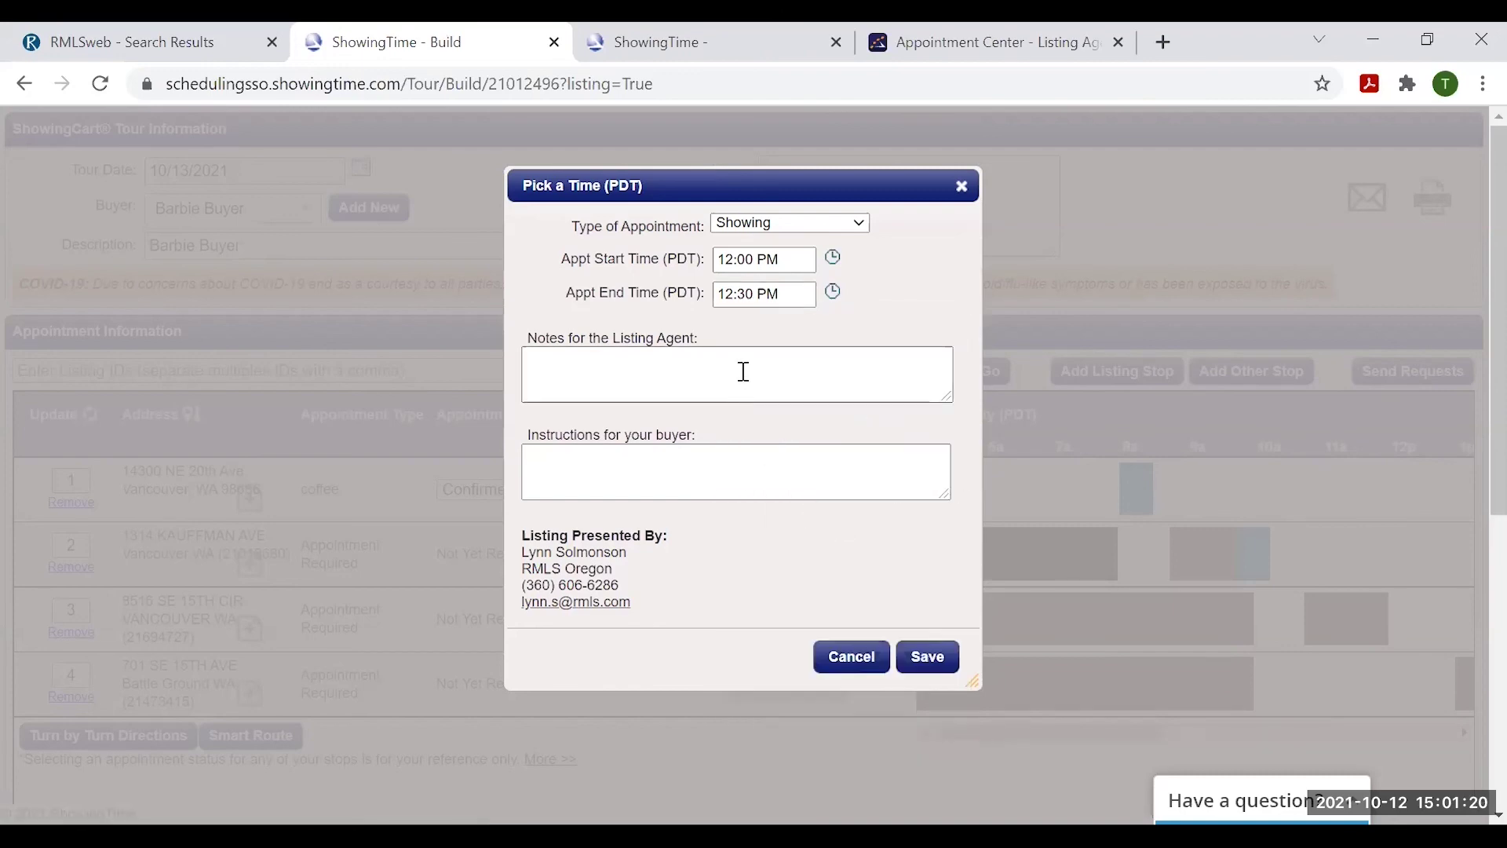
left_click(927, 656)
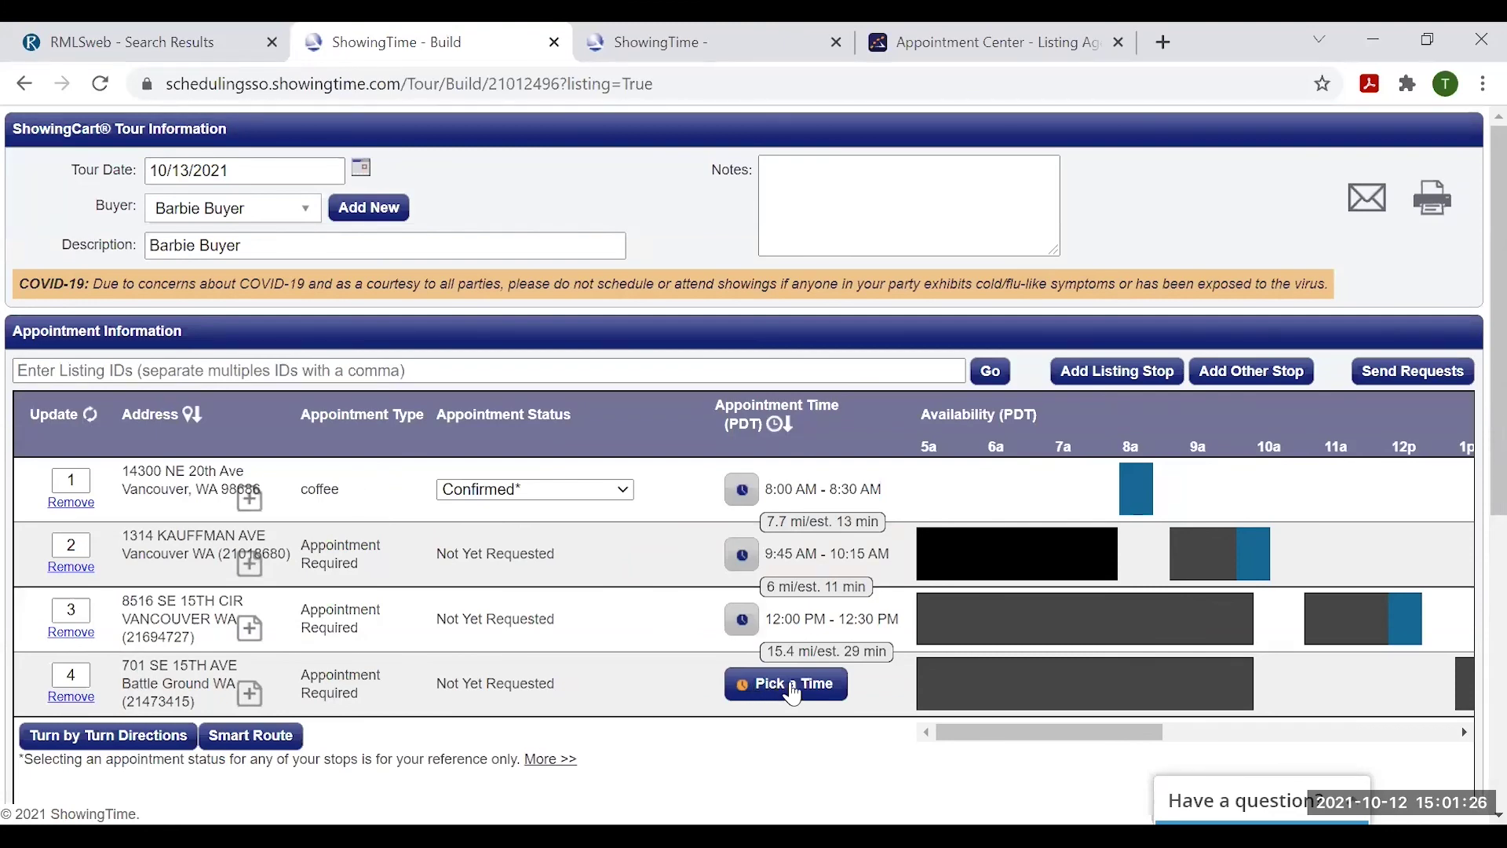
left_click(787, 683)
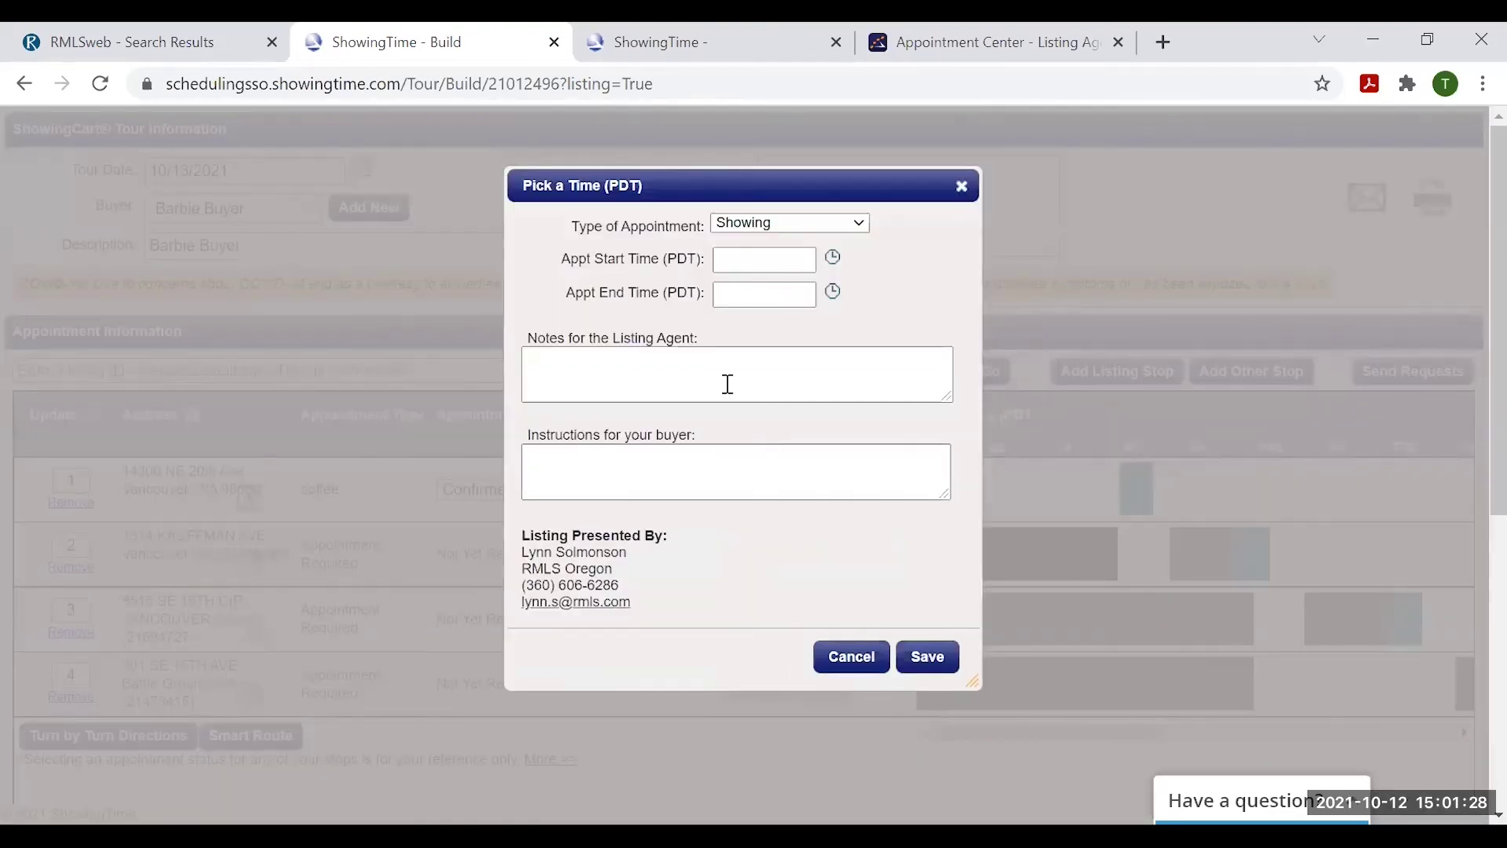
left_click(742, 259)
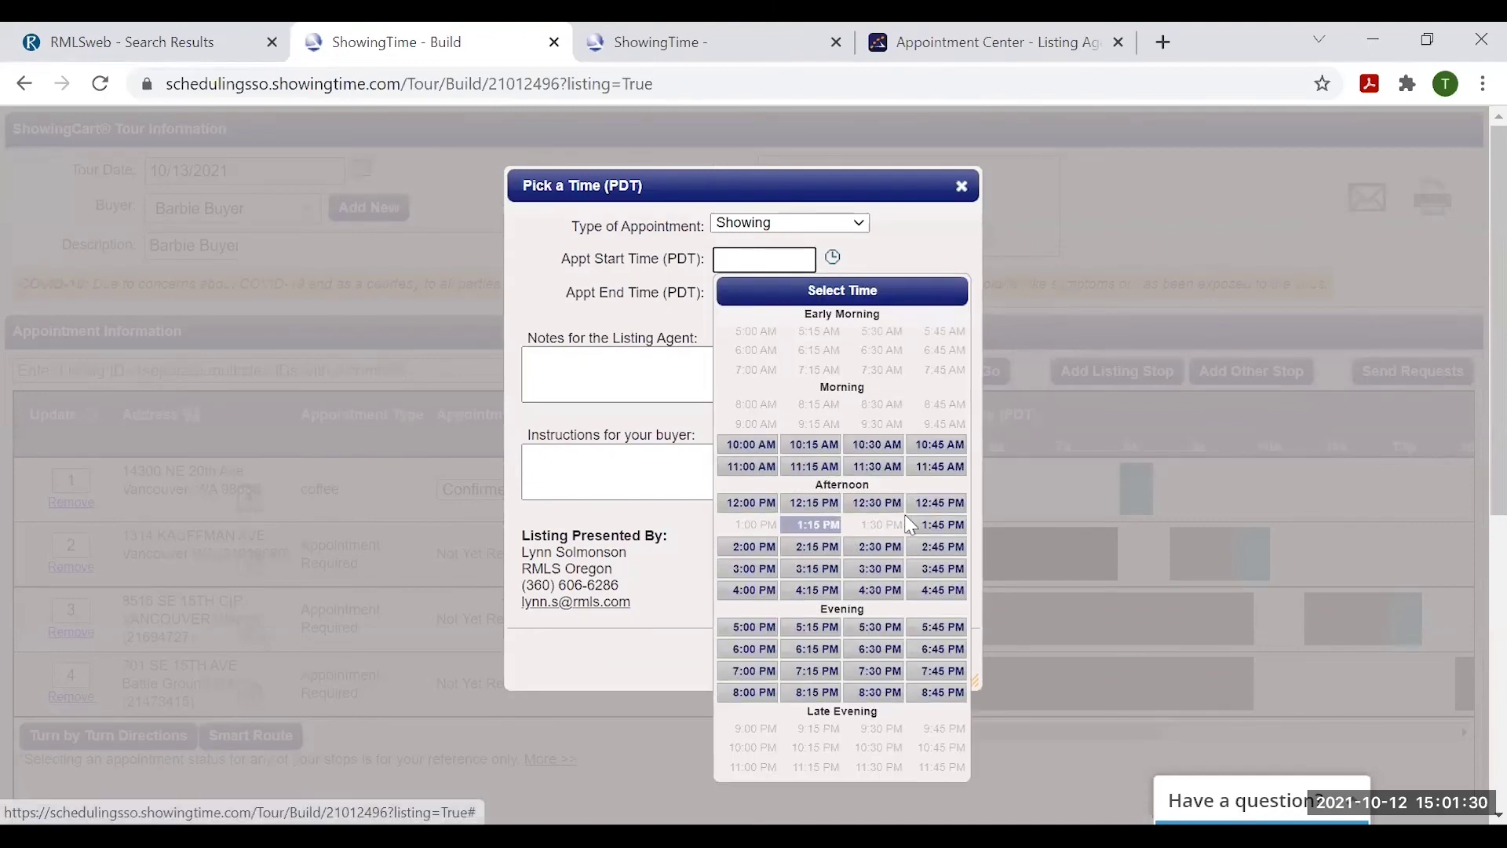
left_click(942, 526)
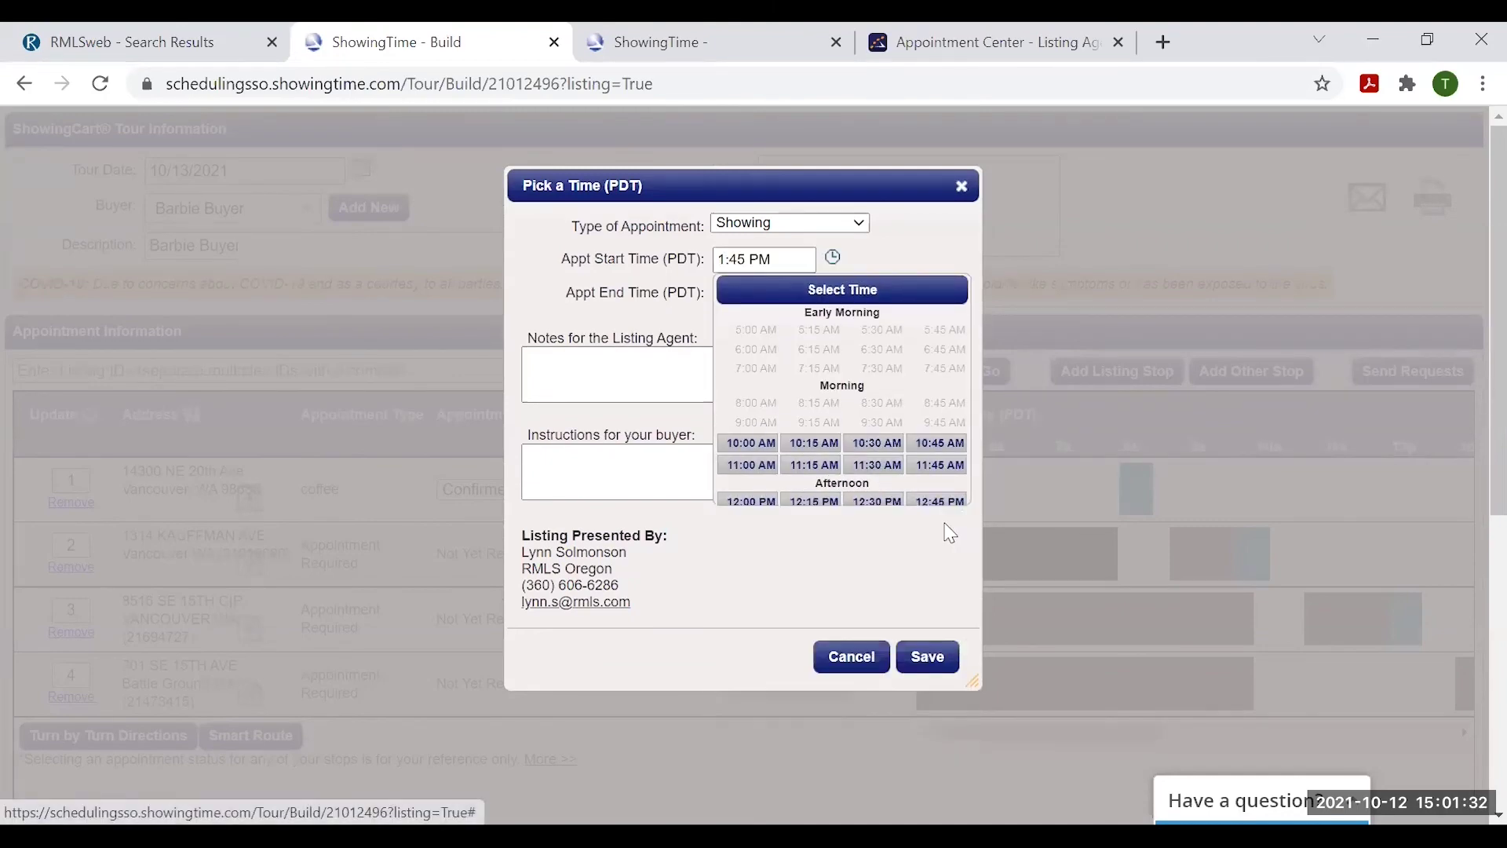
left_click(783, 295)
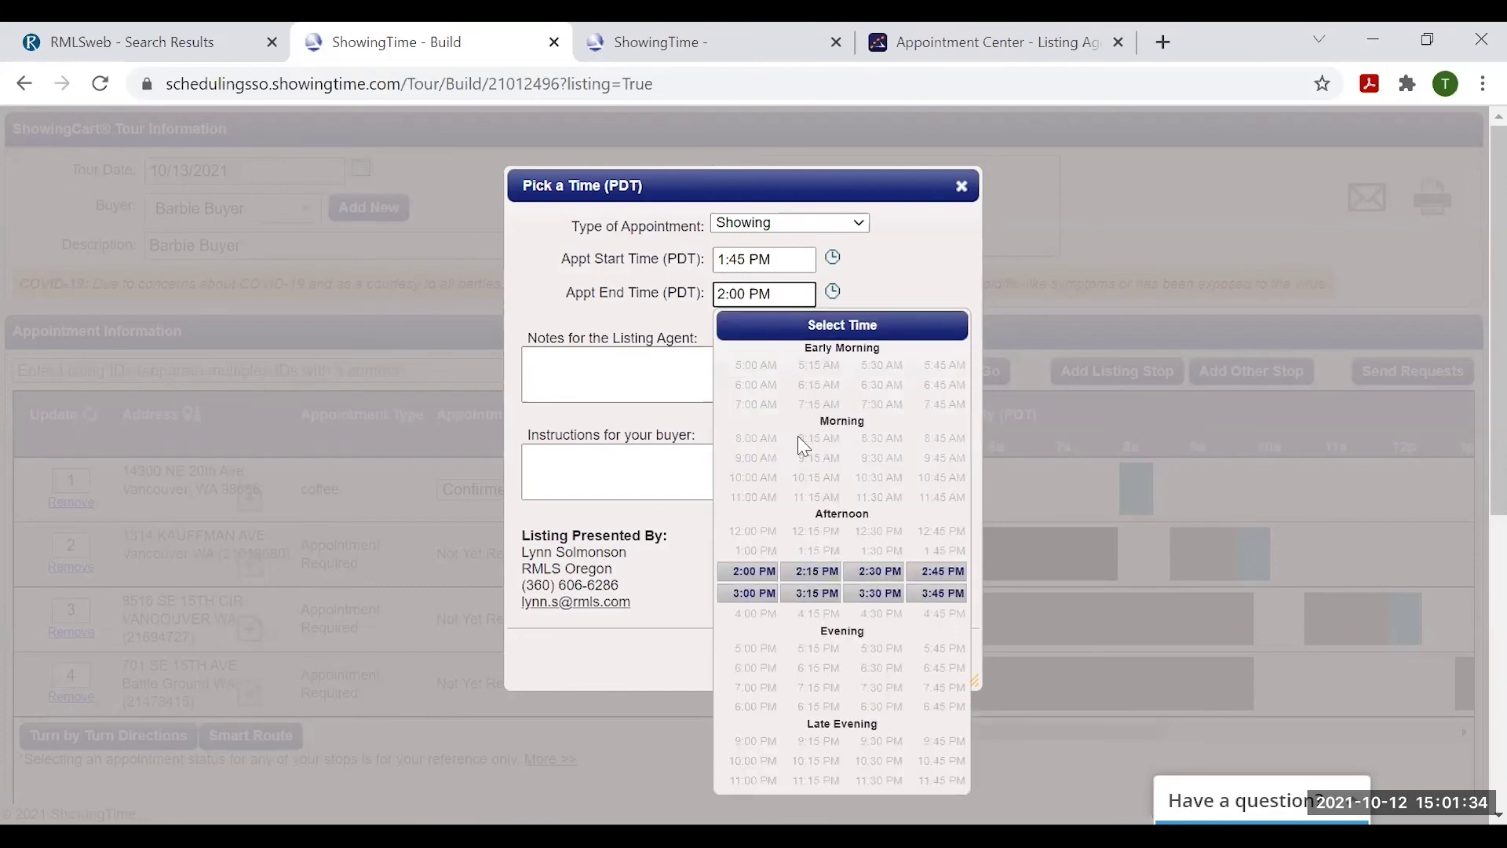
left_click(800, 579)
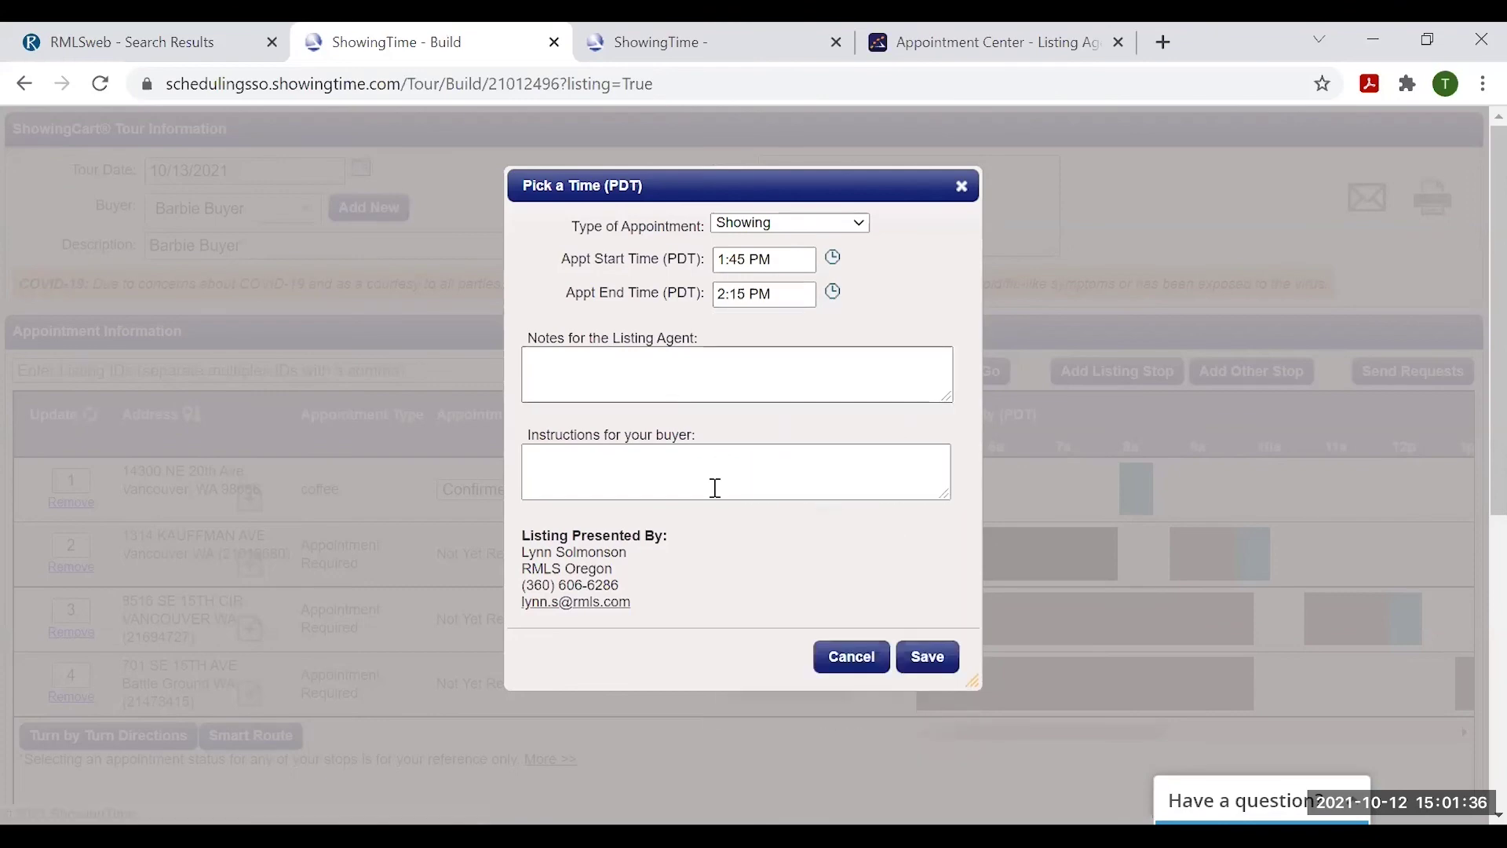
left_click(930, 659)
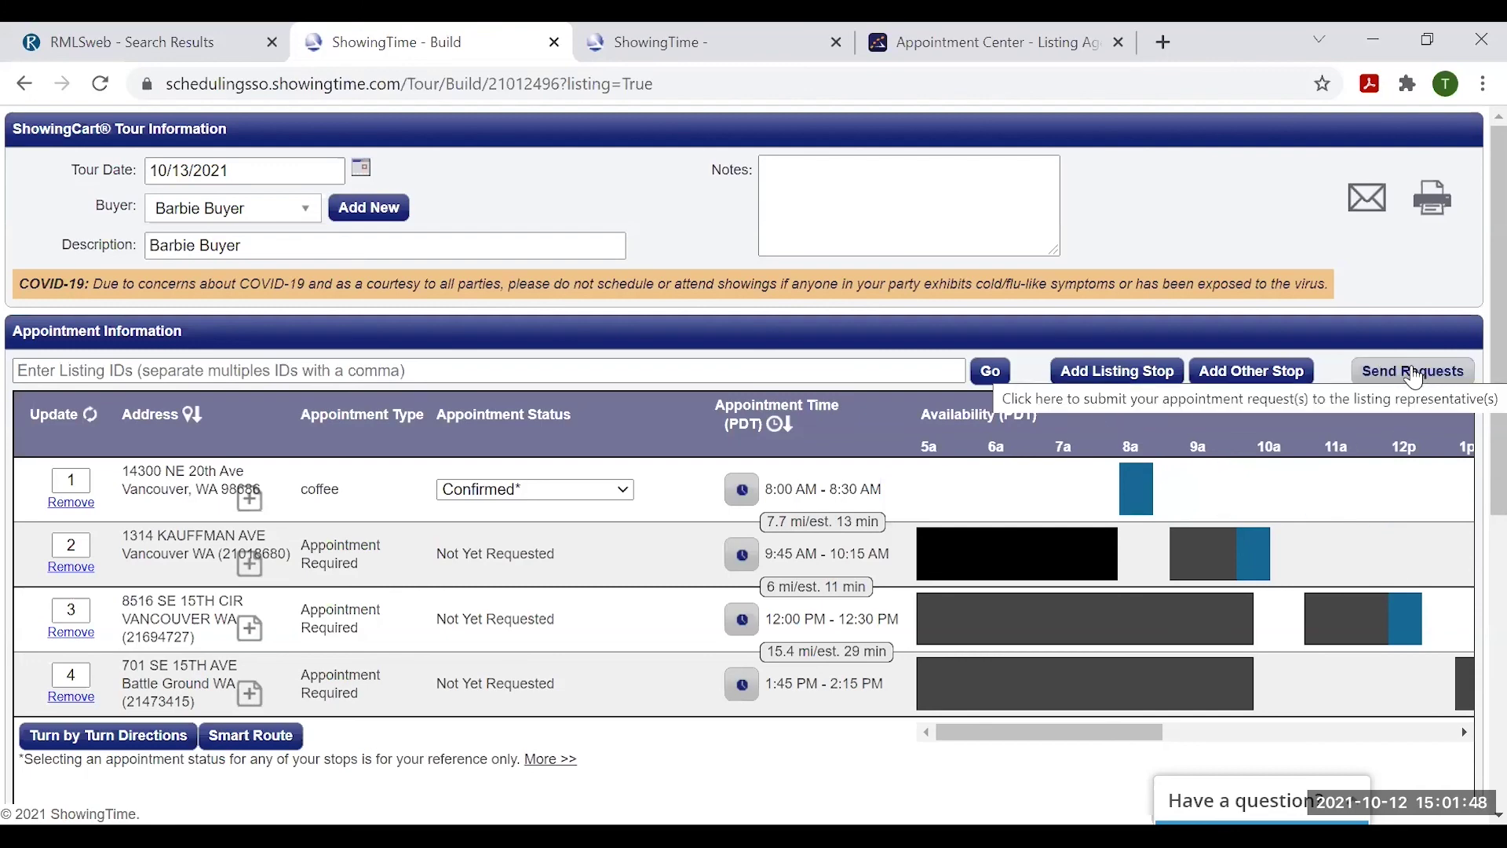
- Send the showing requests for the three listings to their listing agents
left_click(1401, 383)
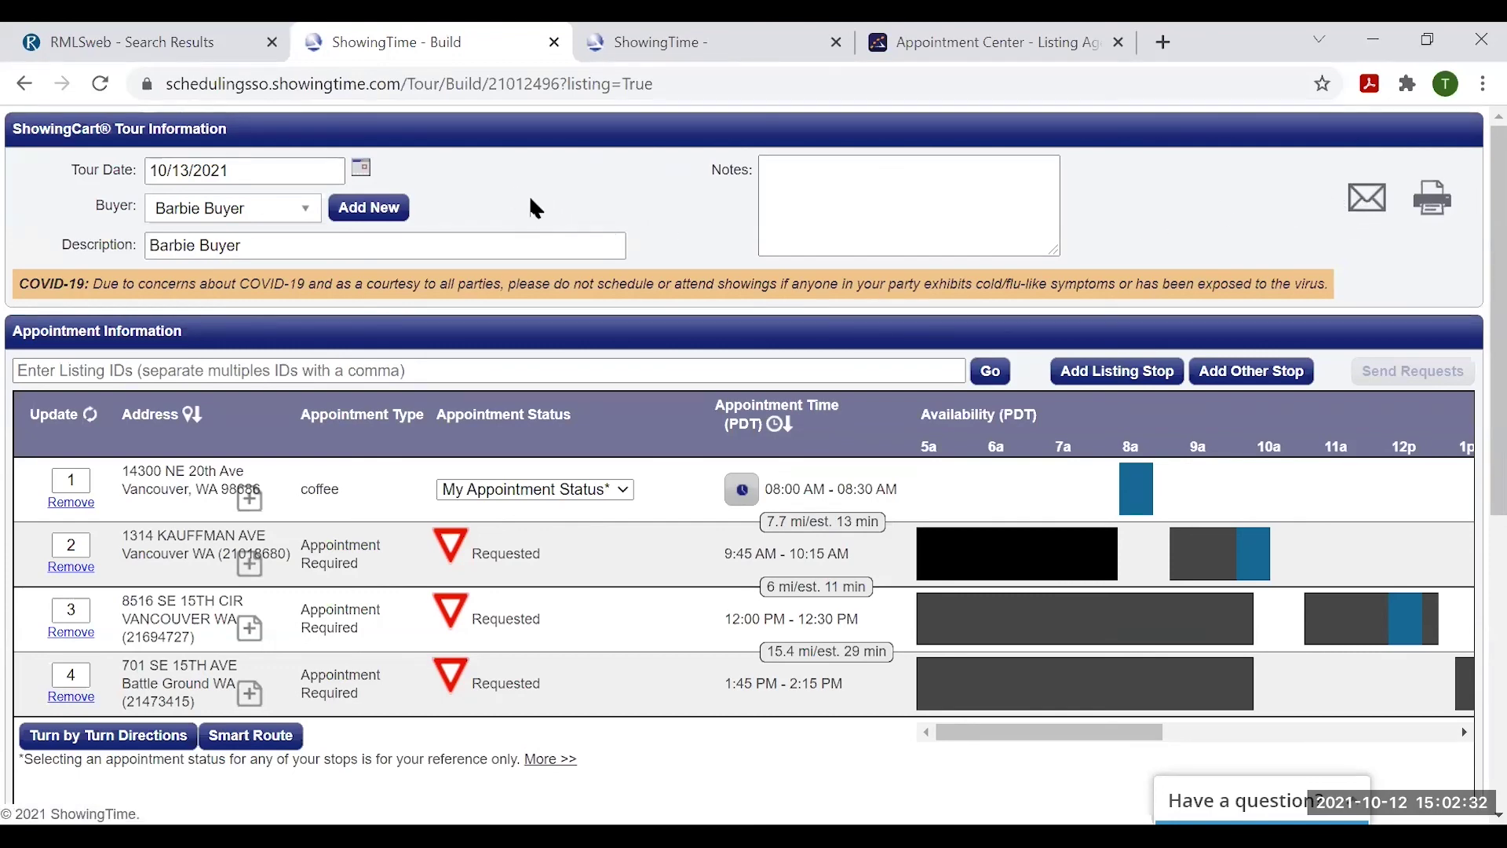
- Open the ShowingCart tours calendar for October 2021 from the Appointment Center
left_click(947, 44)
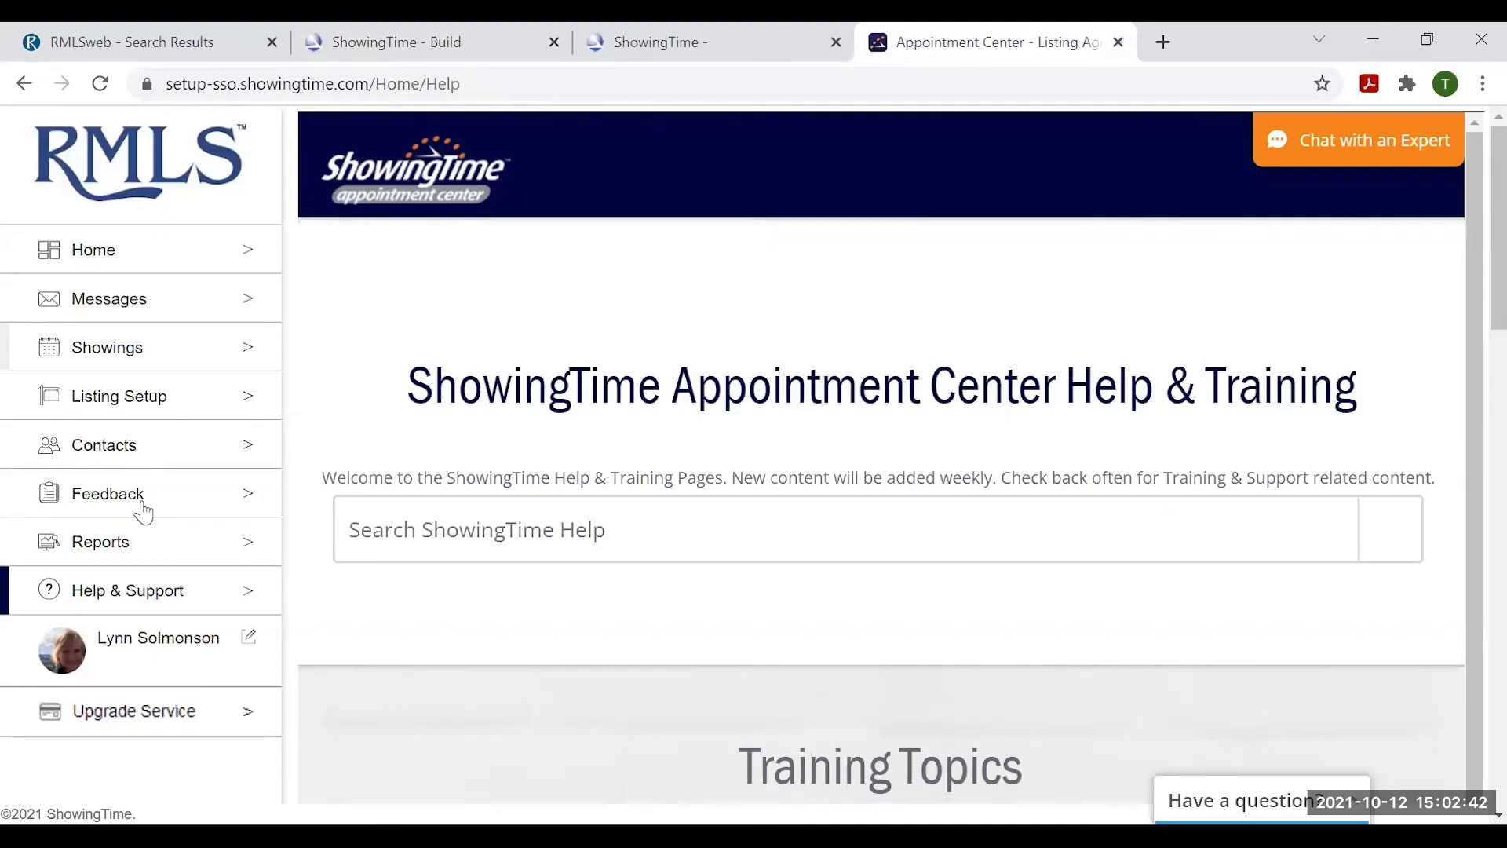
left_click(108, 347)
left_click(256, 519)
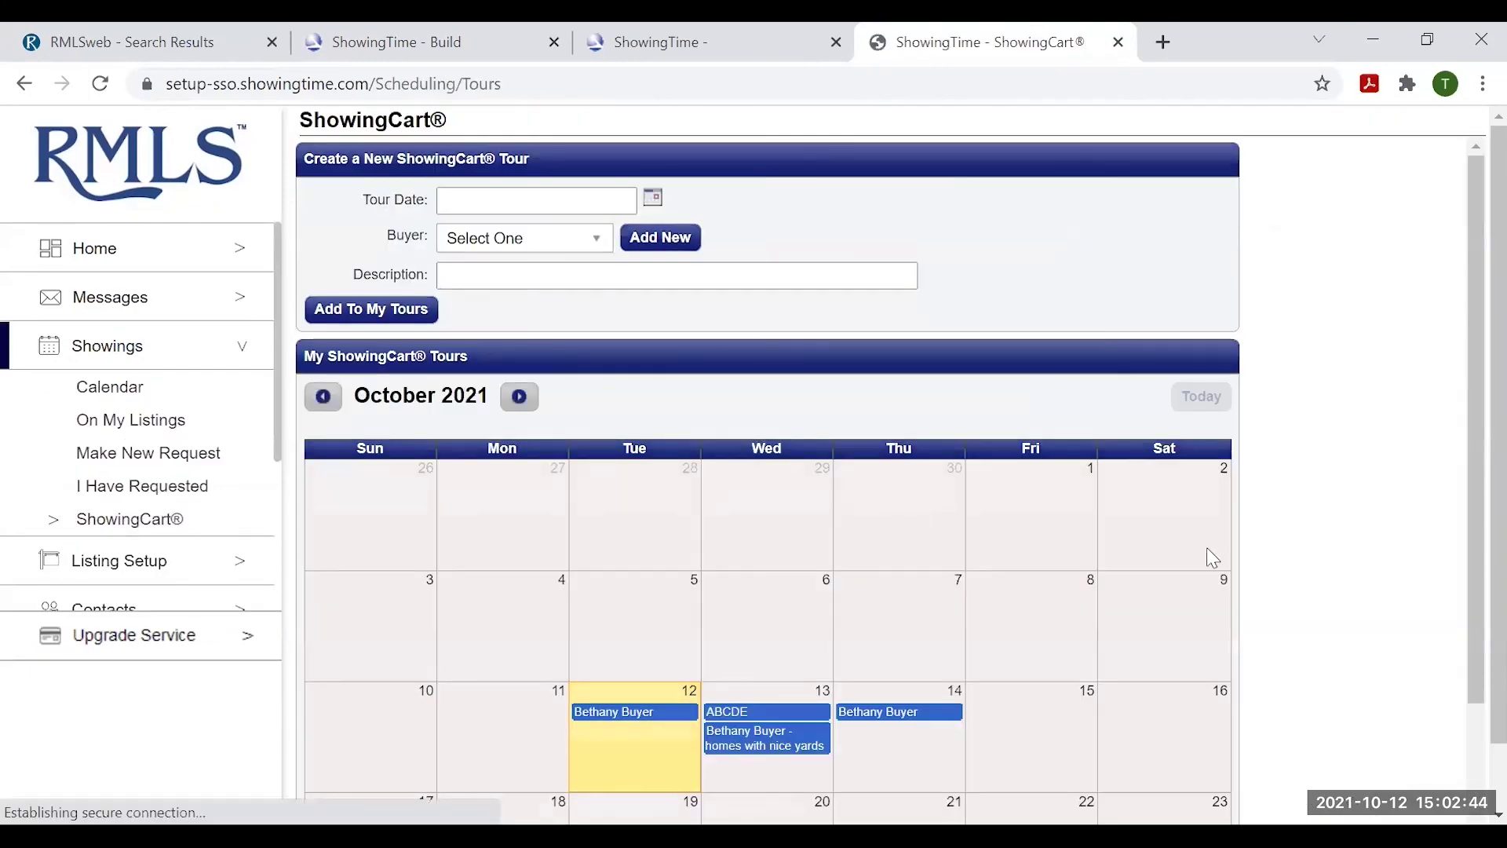
scroll(1207, 558, "down", 1)
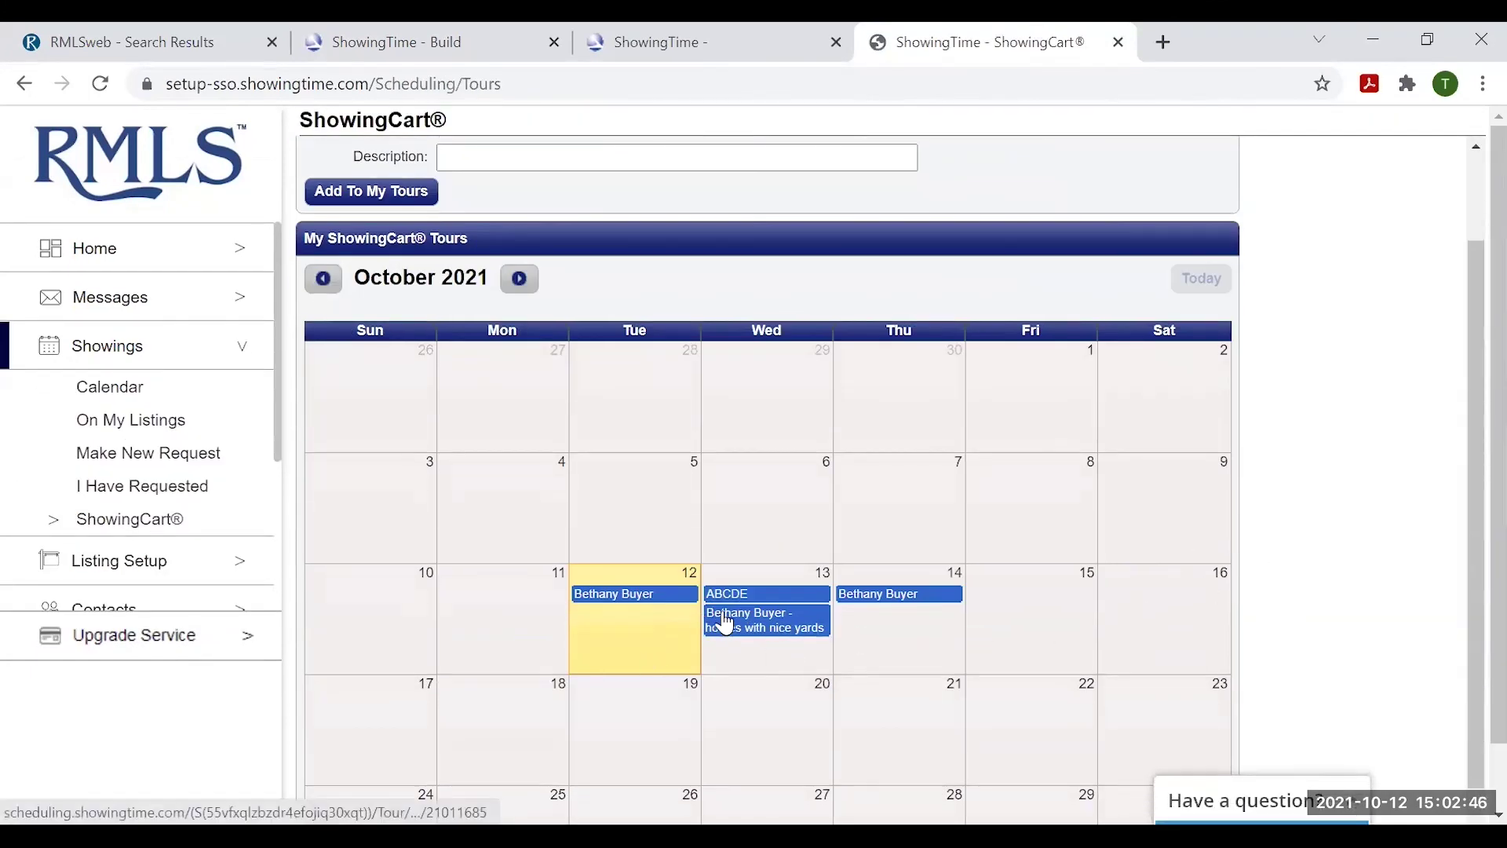
- Open the Wed 13 'homes with nice yards' tour and review each stop's appointment status
left_click(775, 621)
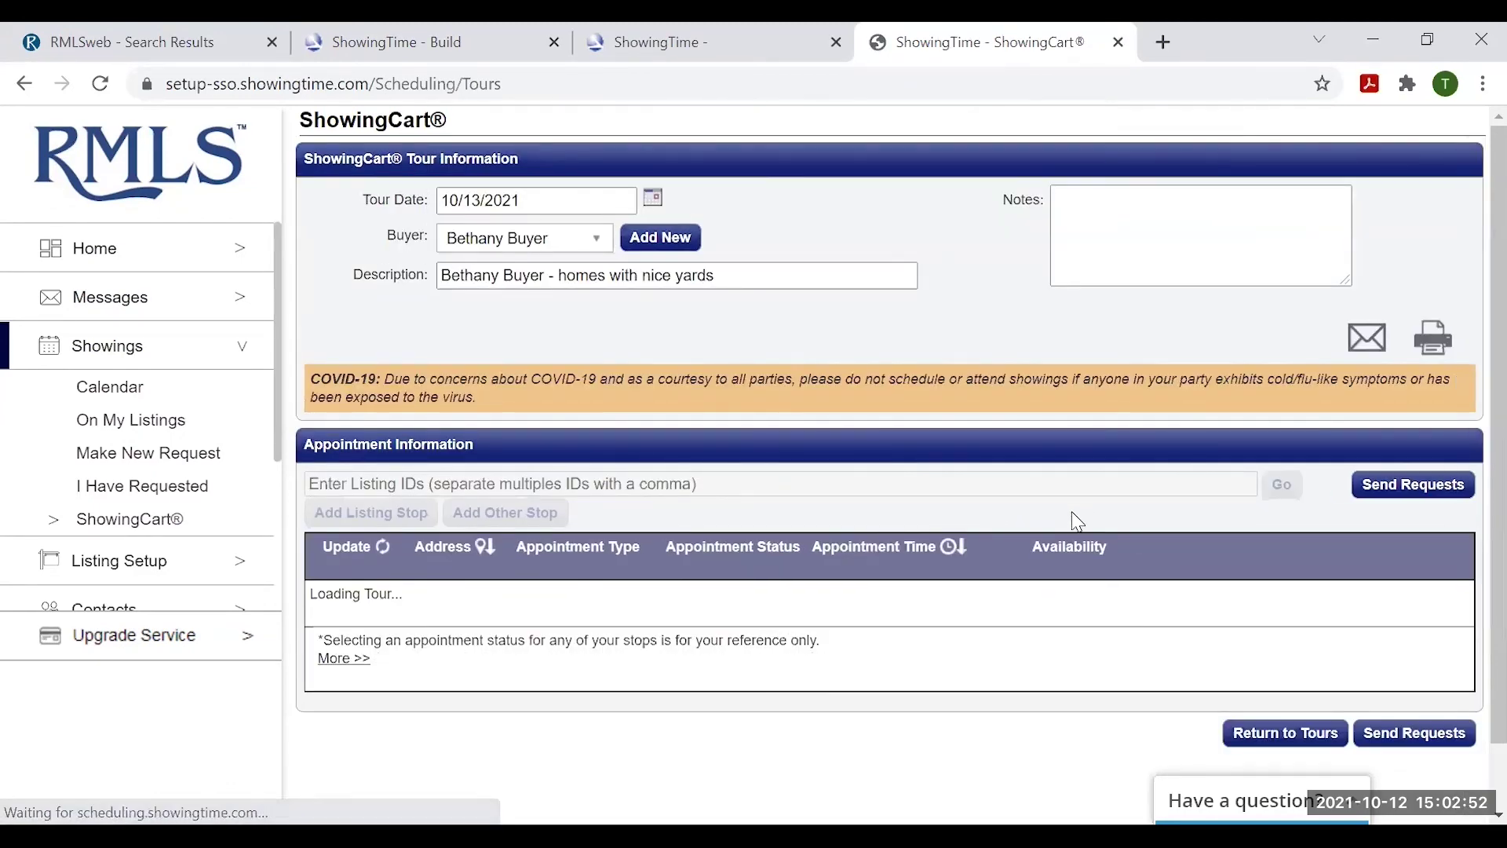
scroll(1049, 530, "down", 1)
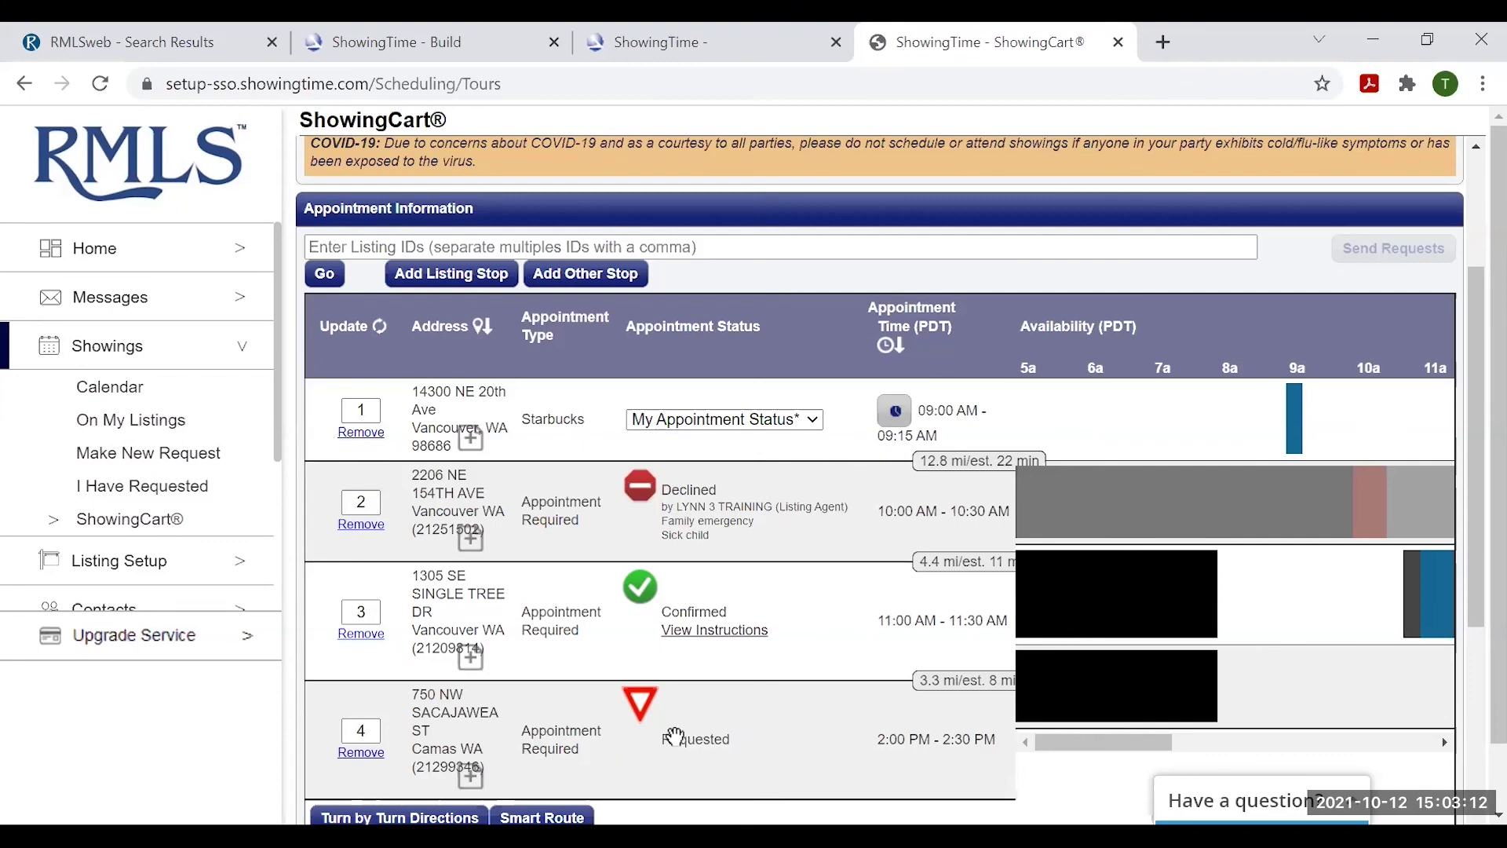
scroll(738, 706, "up", 3)
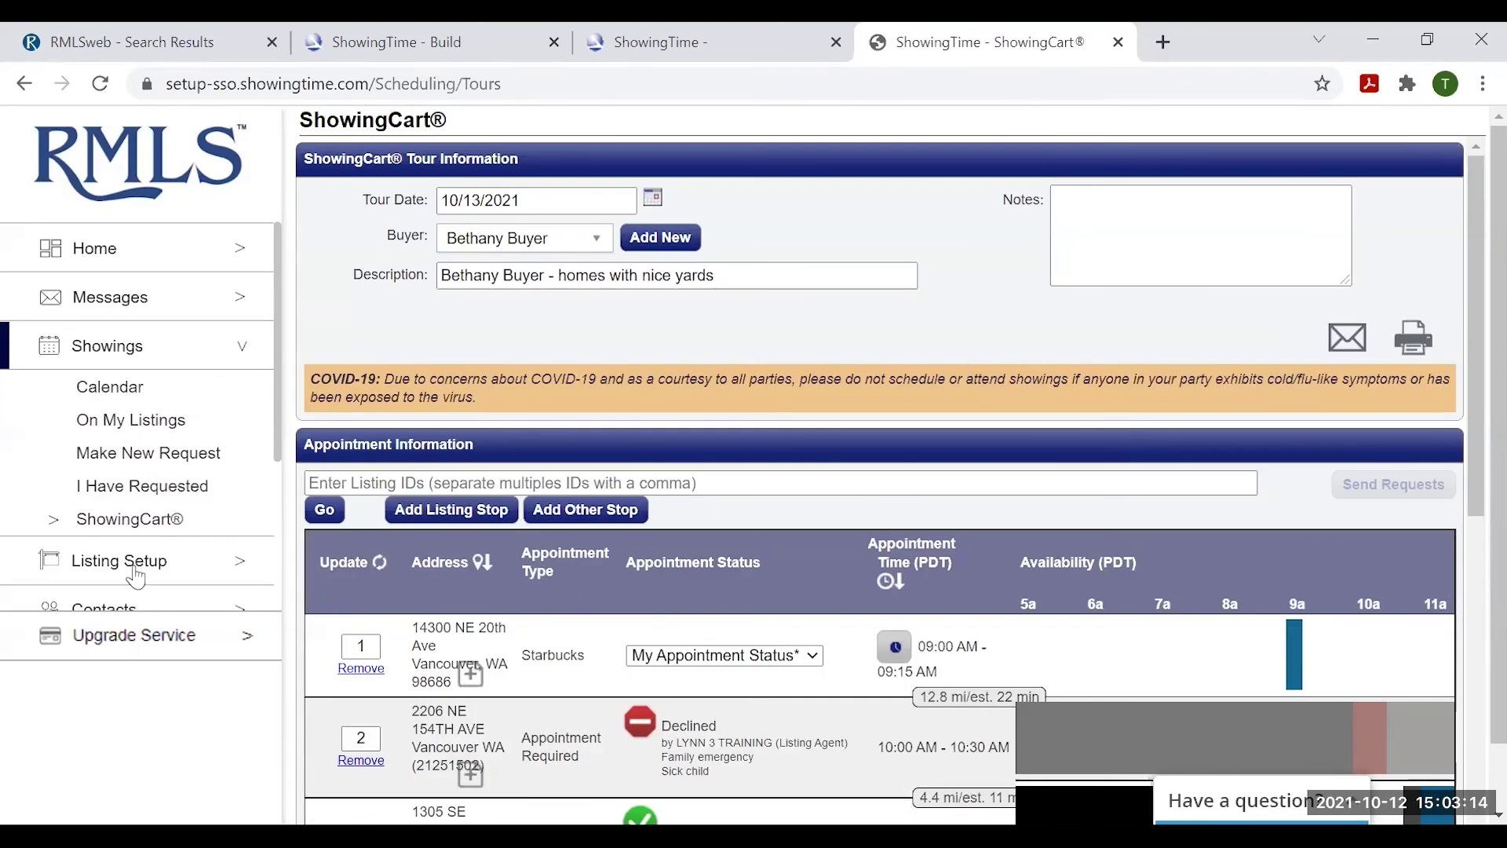
- Go to the ShowingTime Home page, check the RMLSweb search results, then return Home
left_click(102, 251)
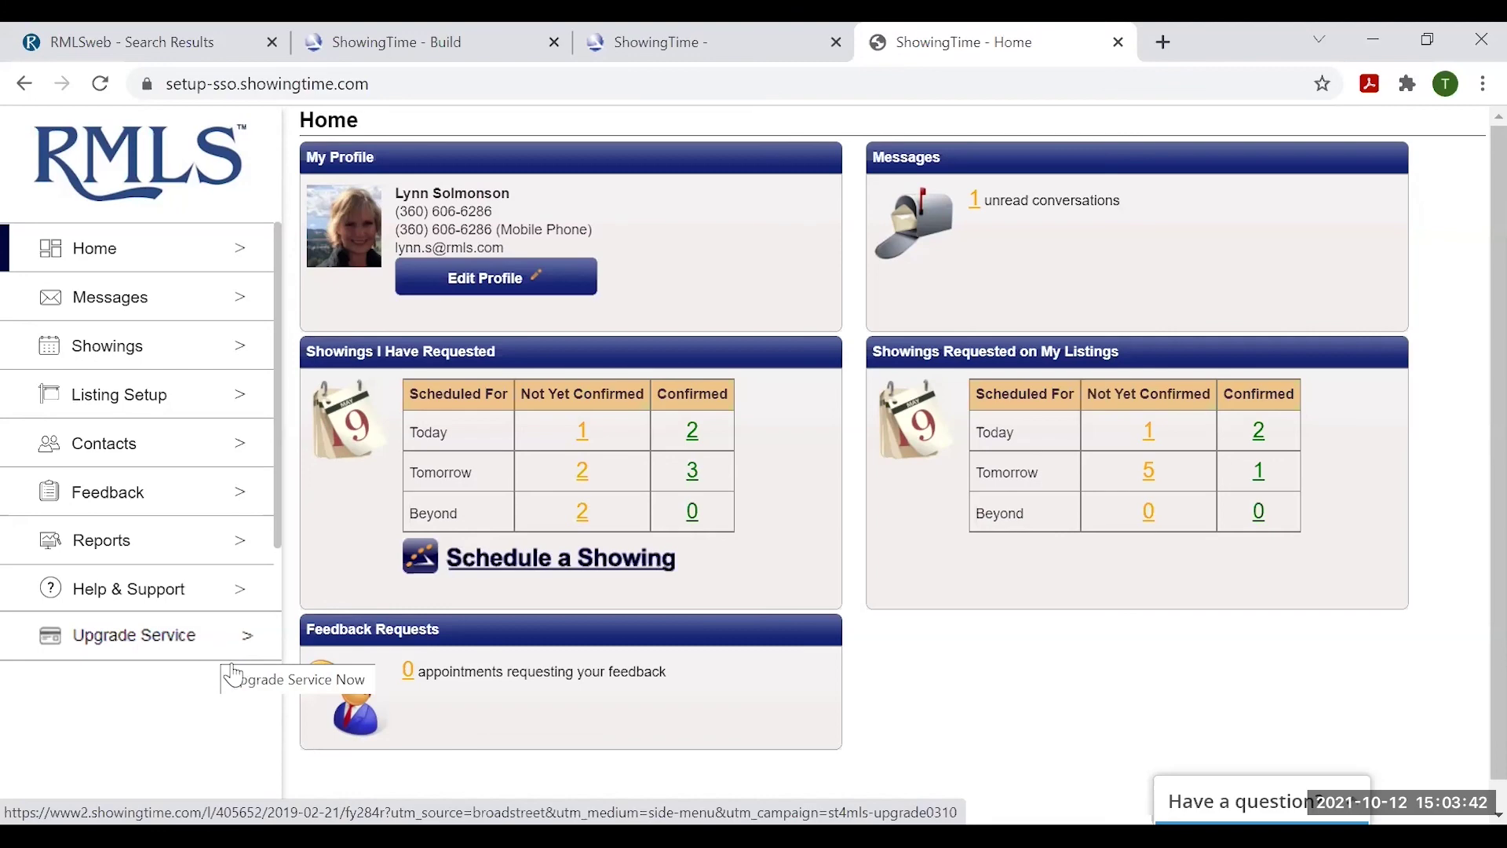
left_click(184, 43)
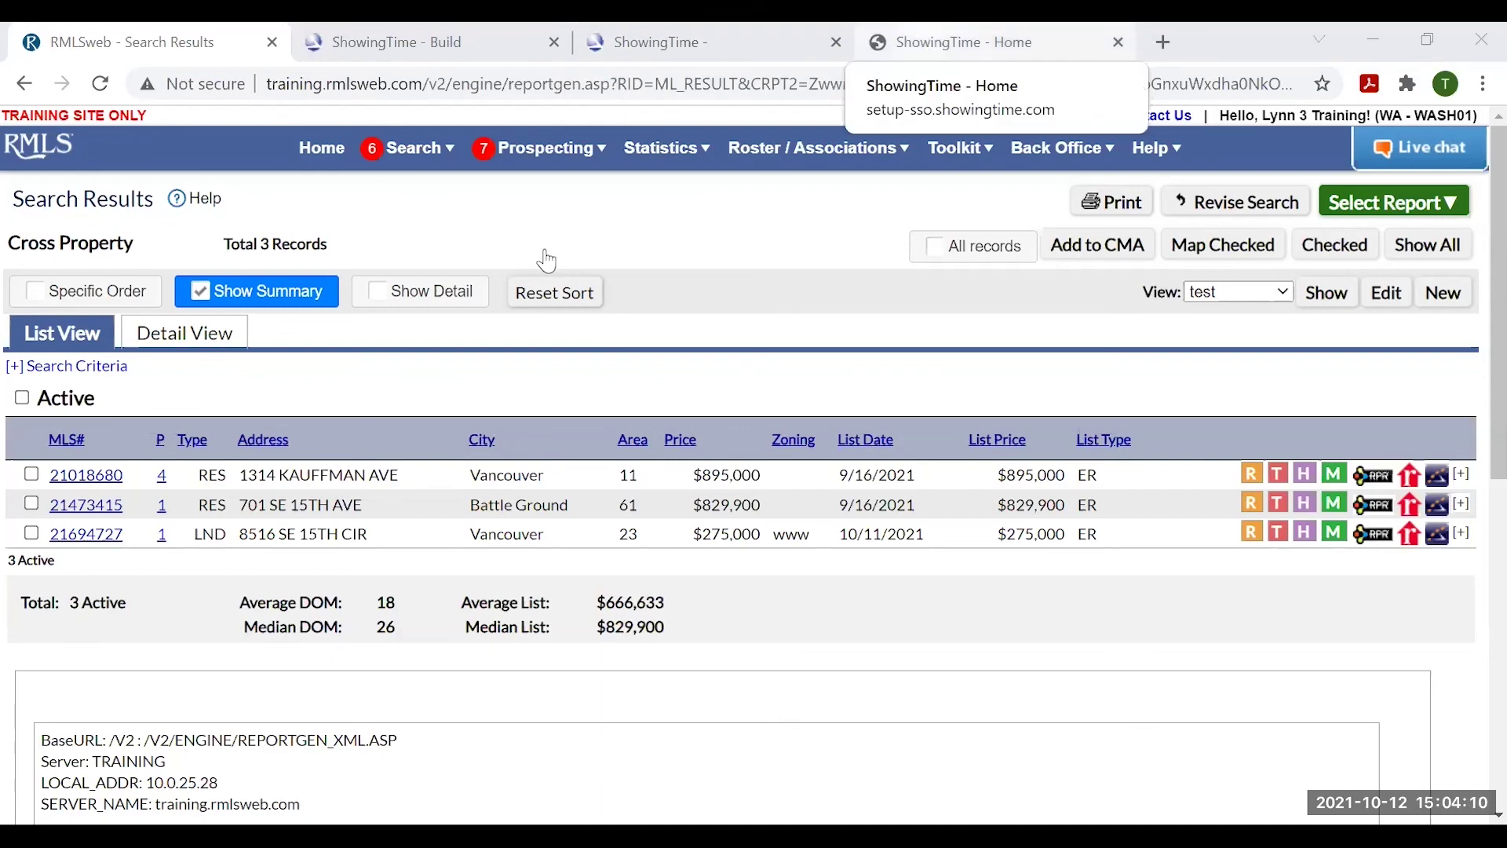
left_click(964, 42)
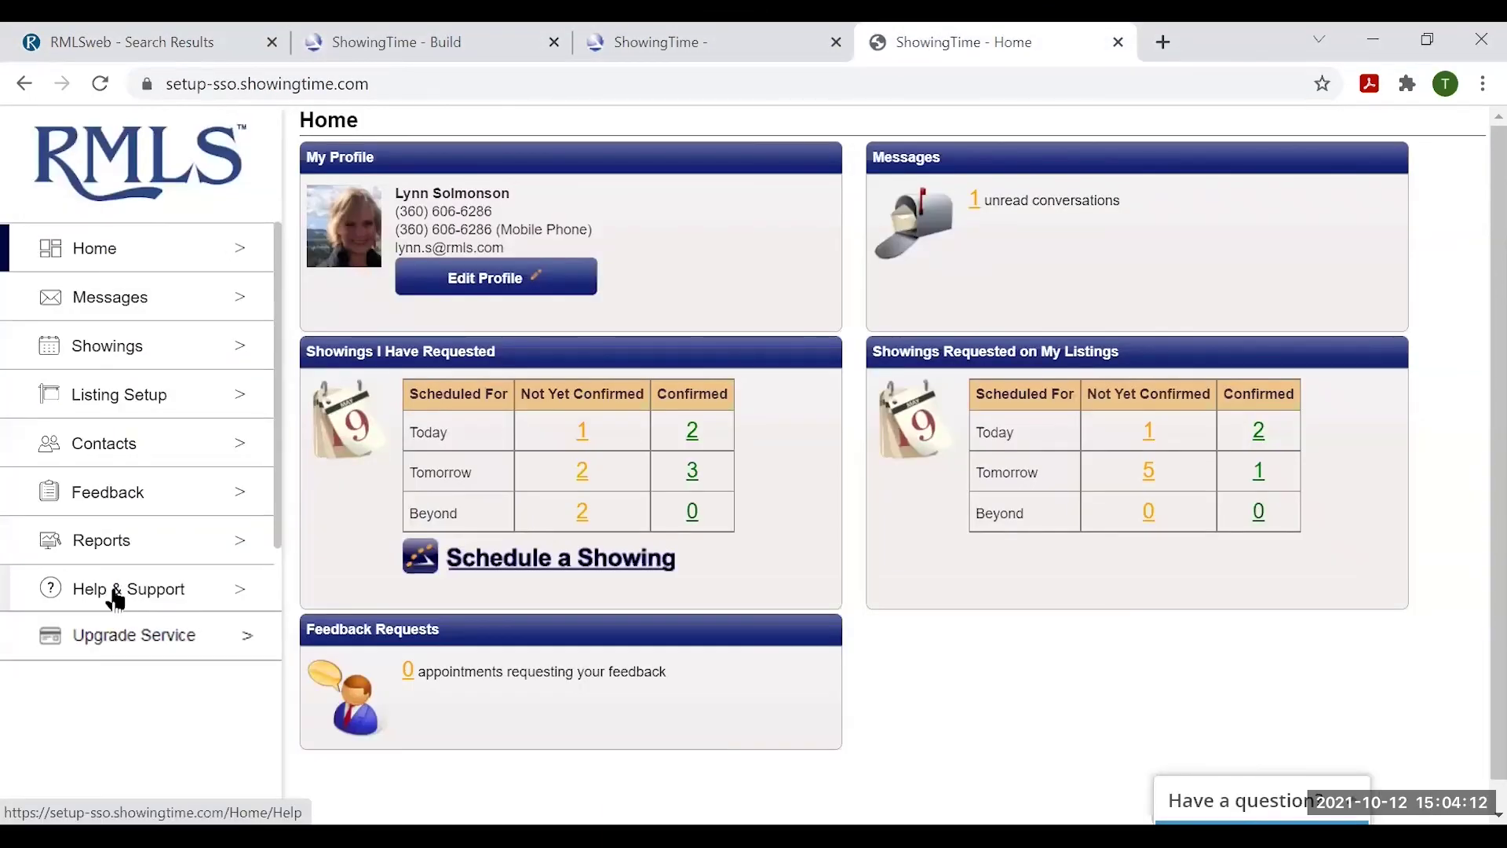